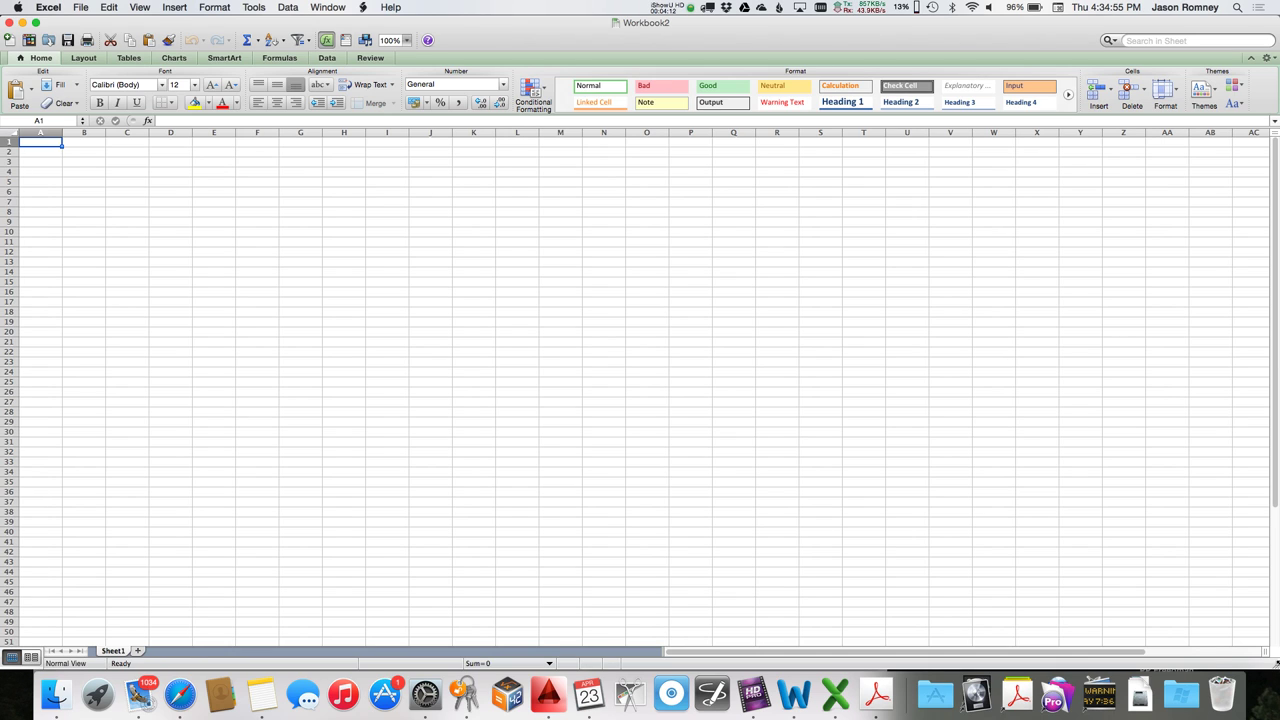
Enter the device name "CD Player" in cell D5.
key("Right")
key("Right")
key("Right")
key("Down")
key("Down")
key("Down")
key("Down")
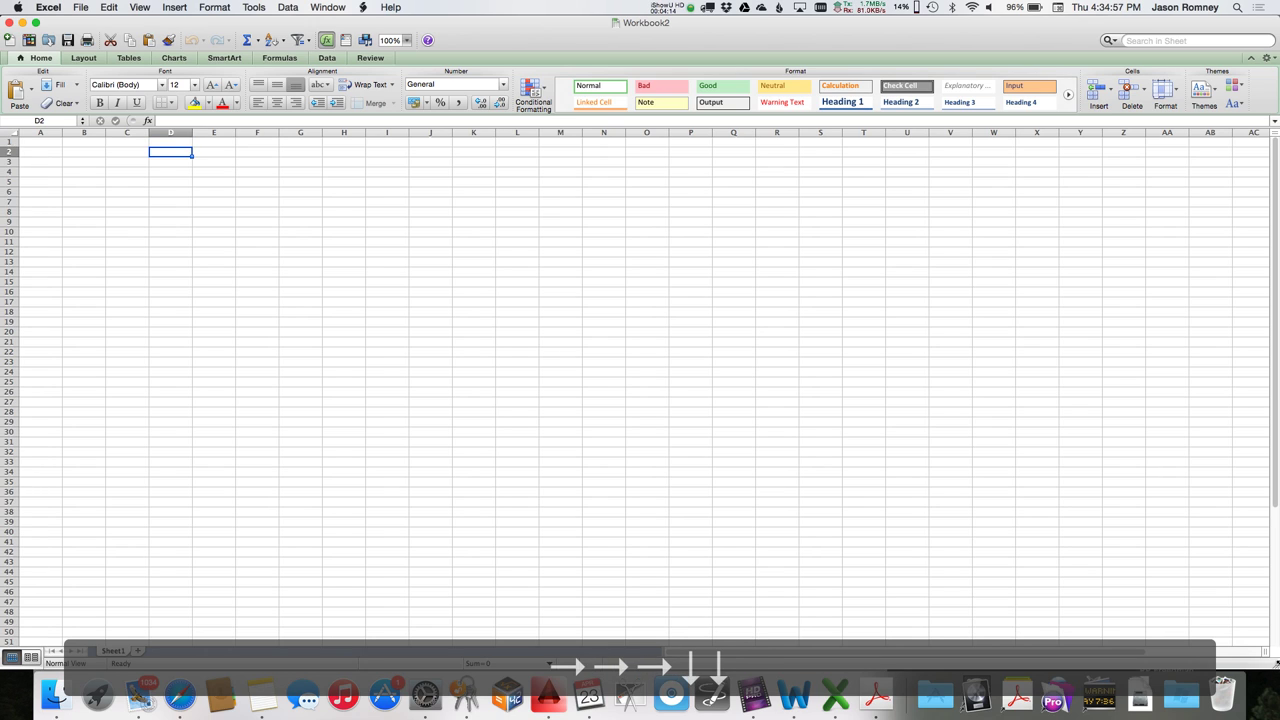
key("Up")
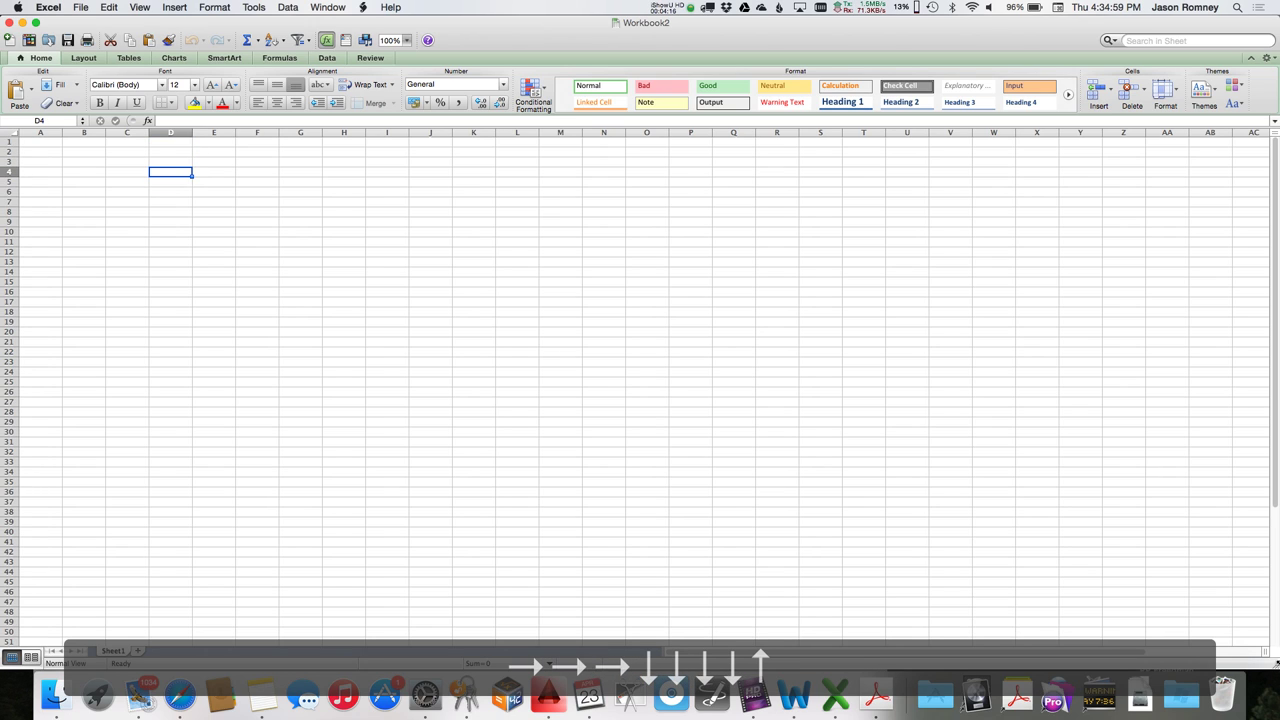
key("Left")
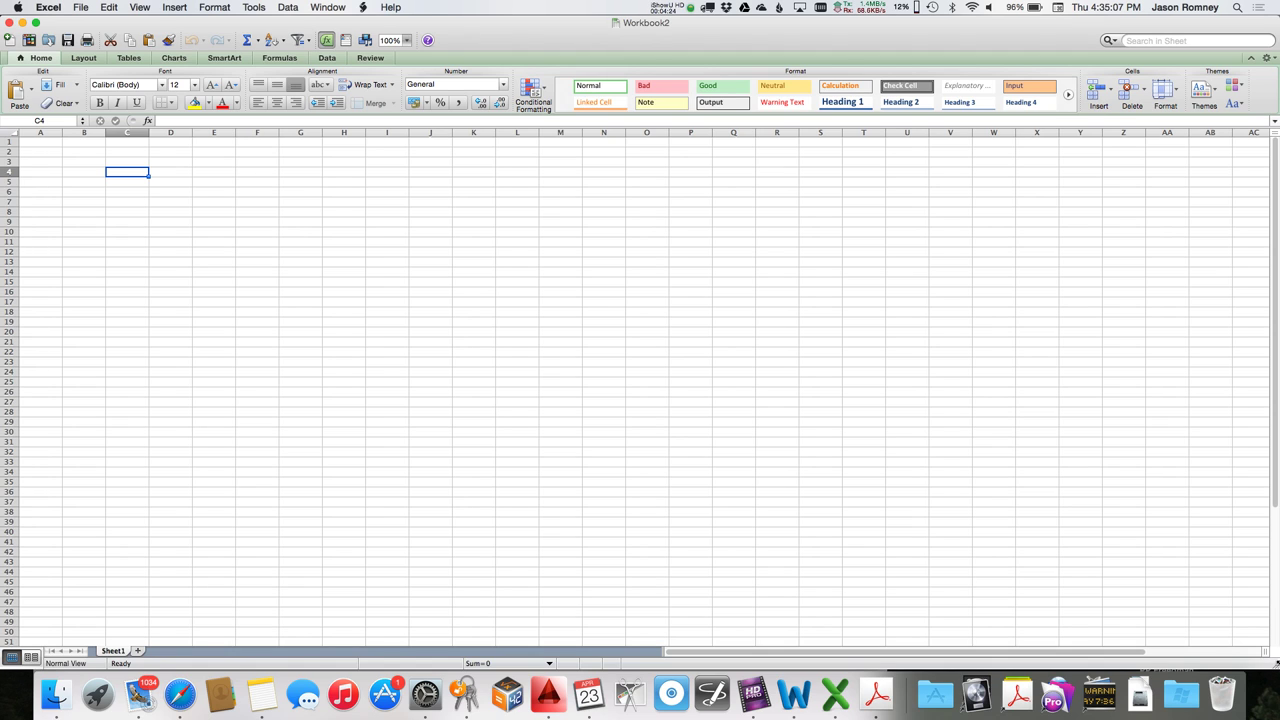
key("Down")
key("Right")
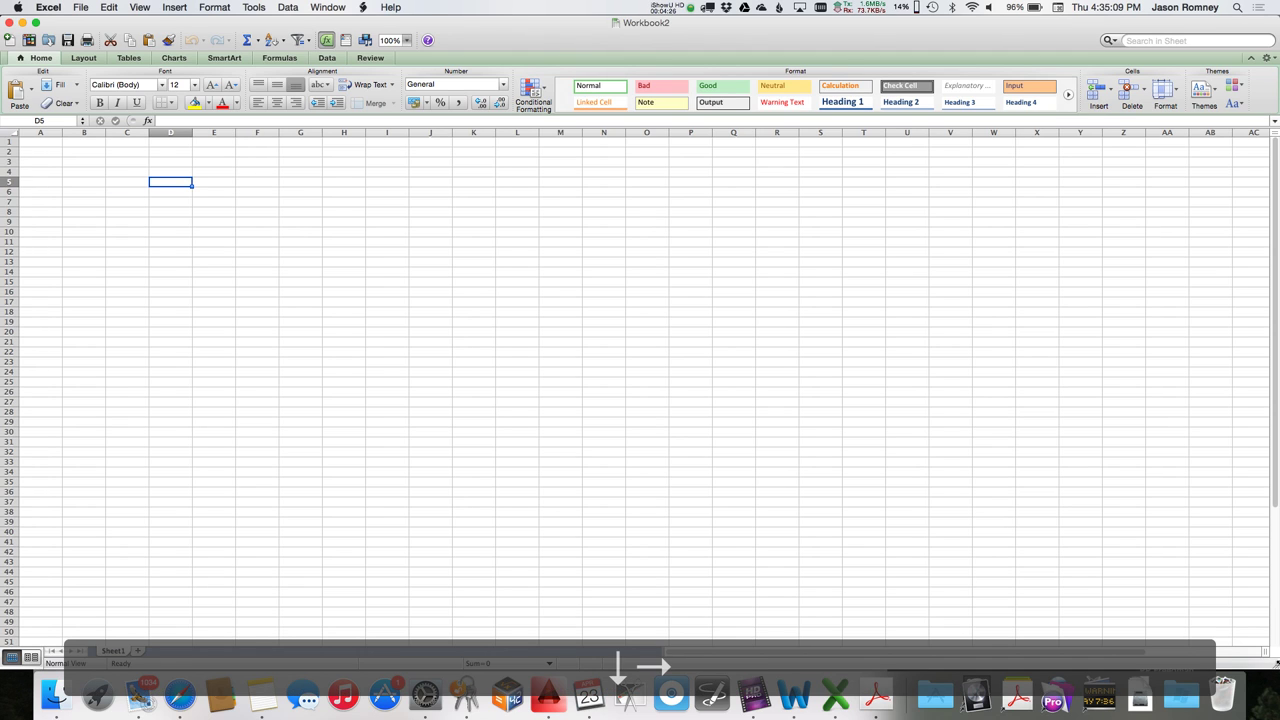
type("CD Player")
key("Return")
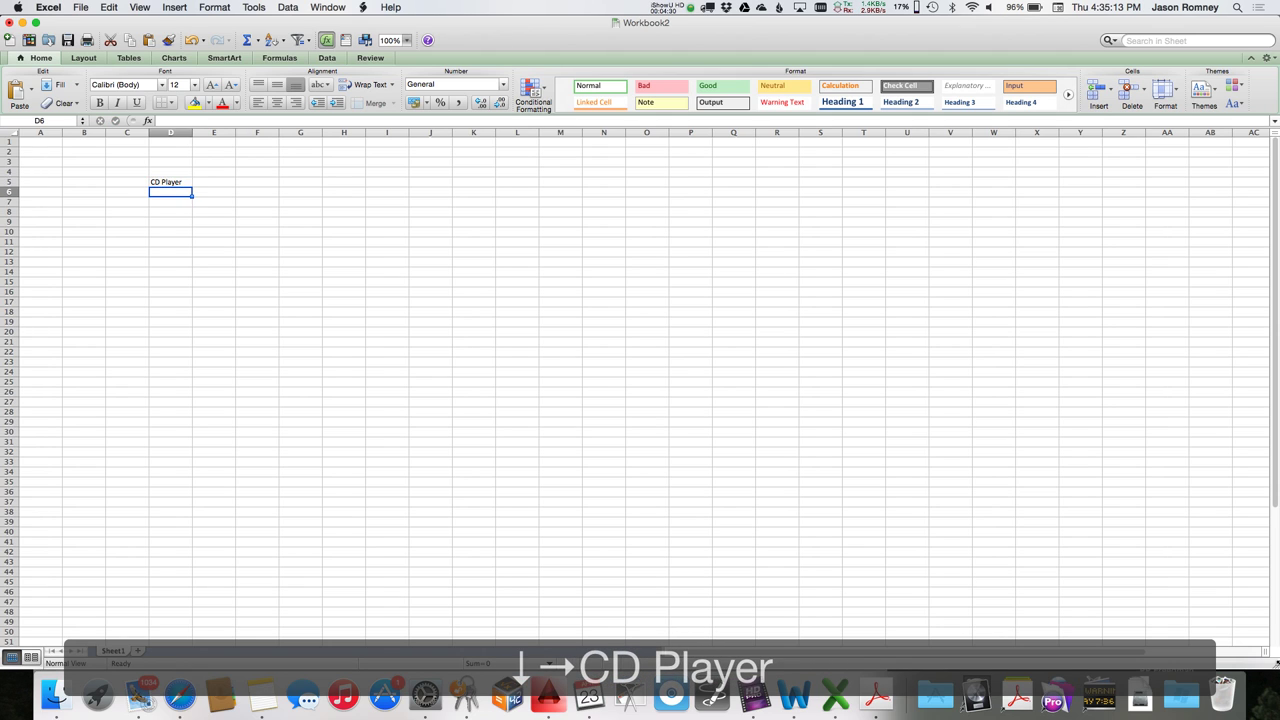
Enter the connector type "RCA F" in cells F5 and F6, leaving column E empty.
key("Up")
key("Right")
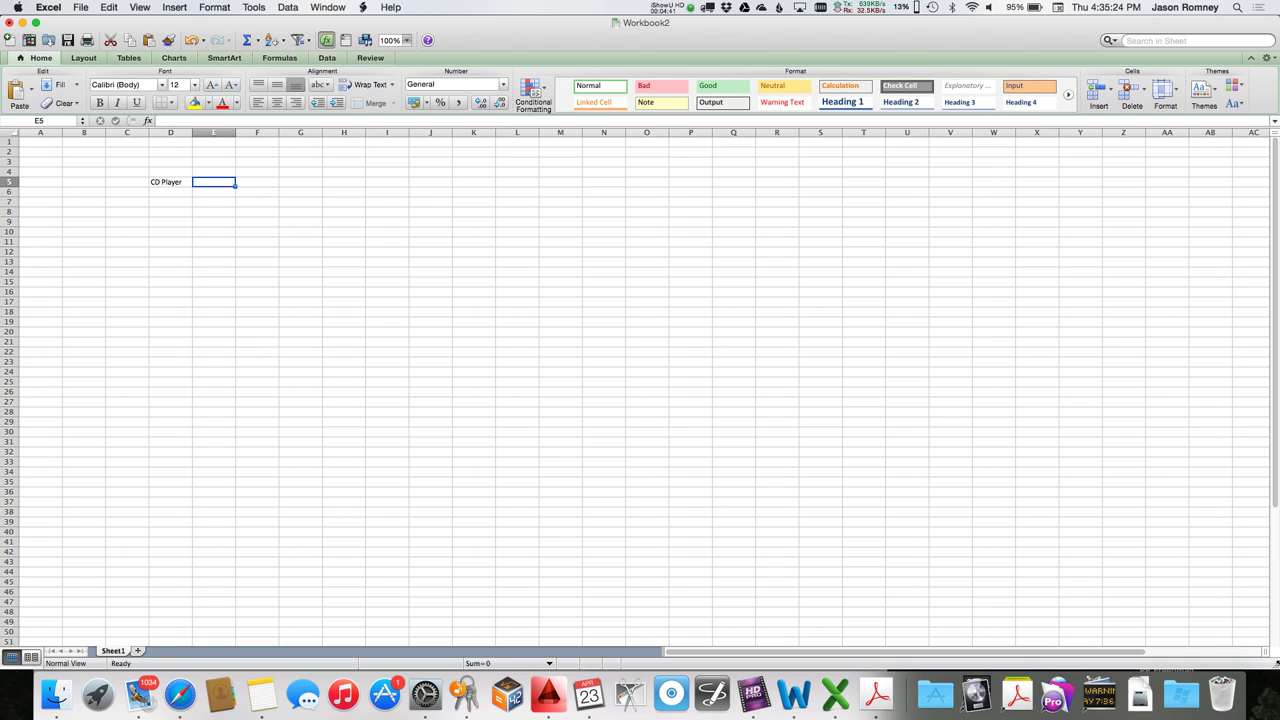
type("RC")
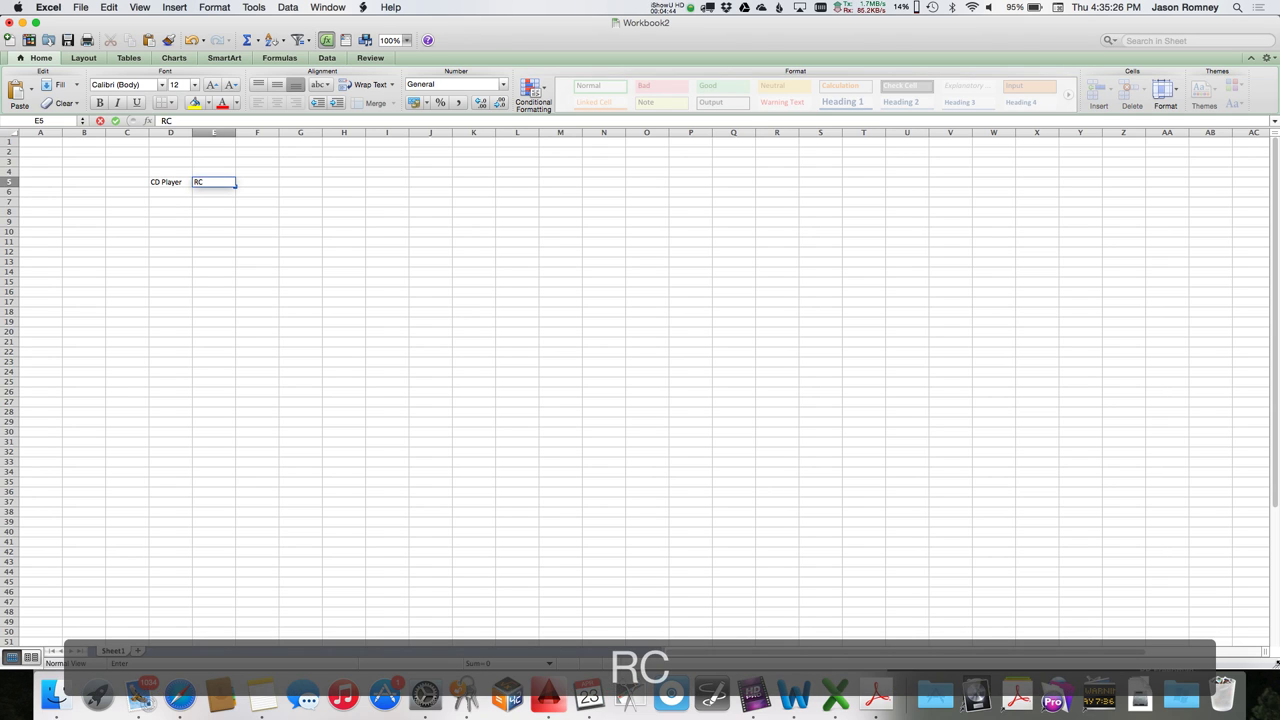
key("BackSpace")
key("BackSpace")
key("Right")
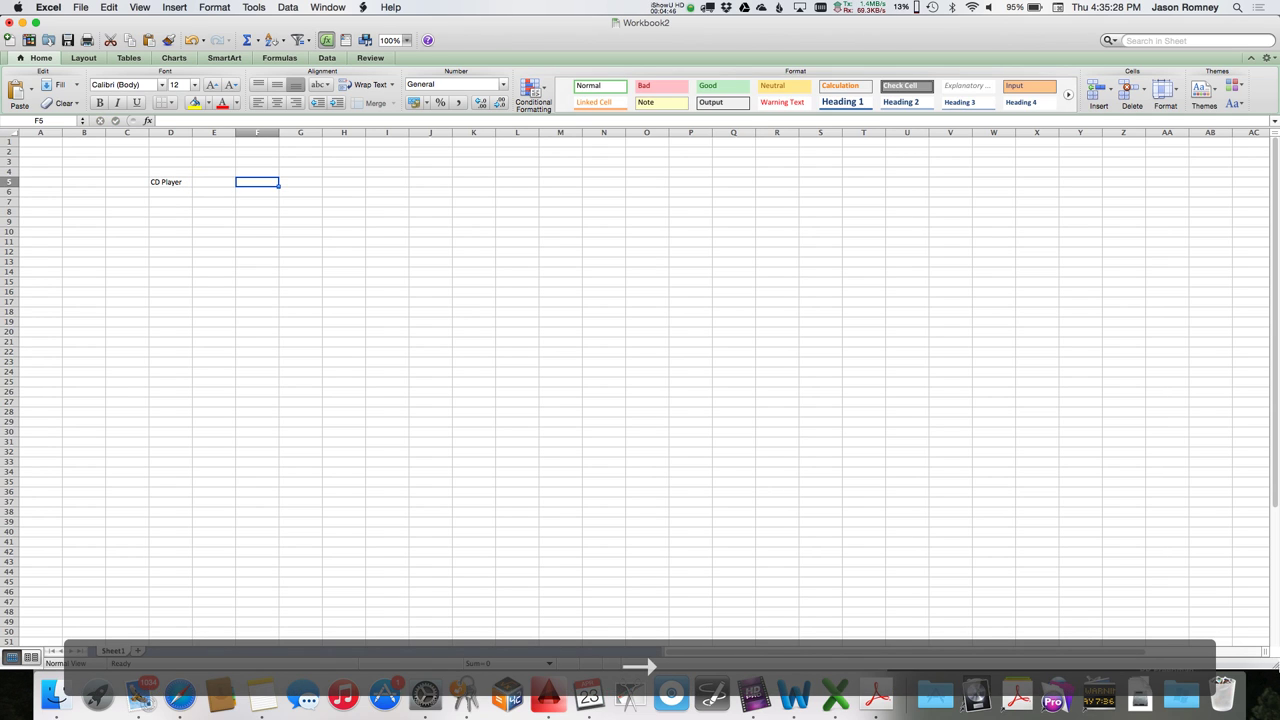
type("RCA")
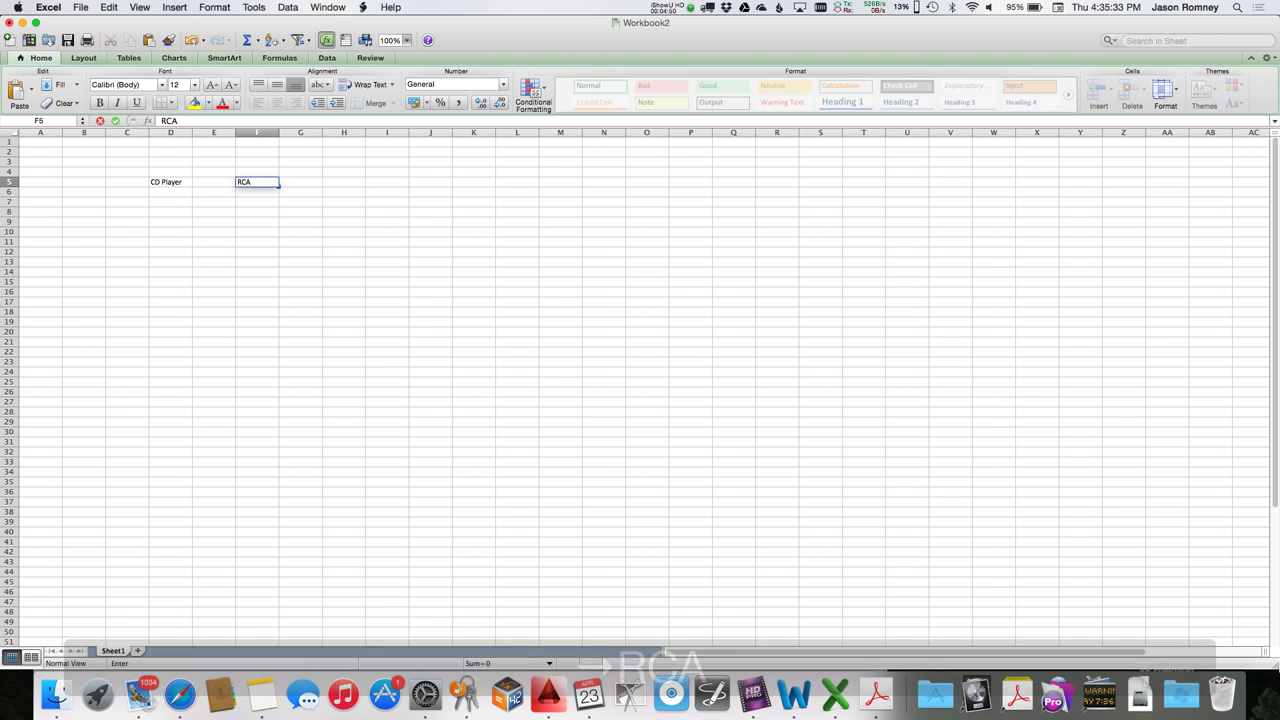
type(" F")
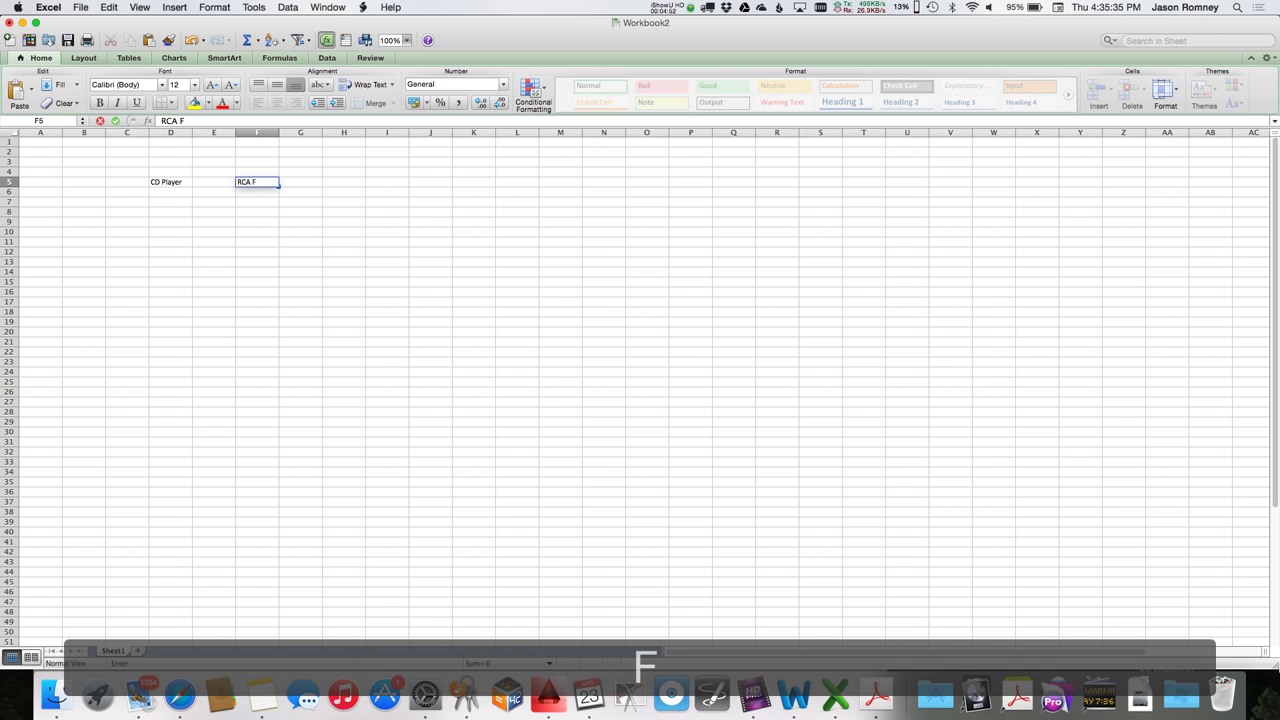
key("Return")
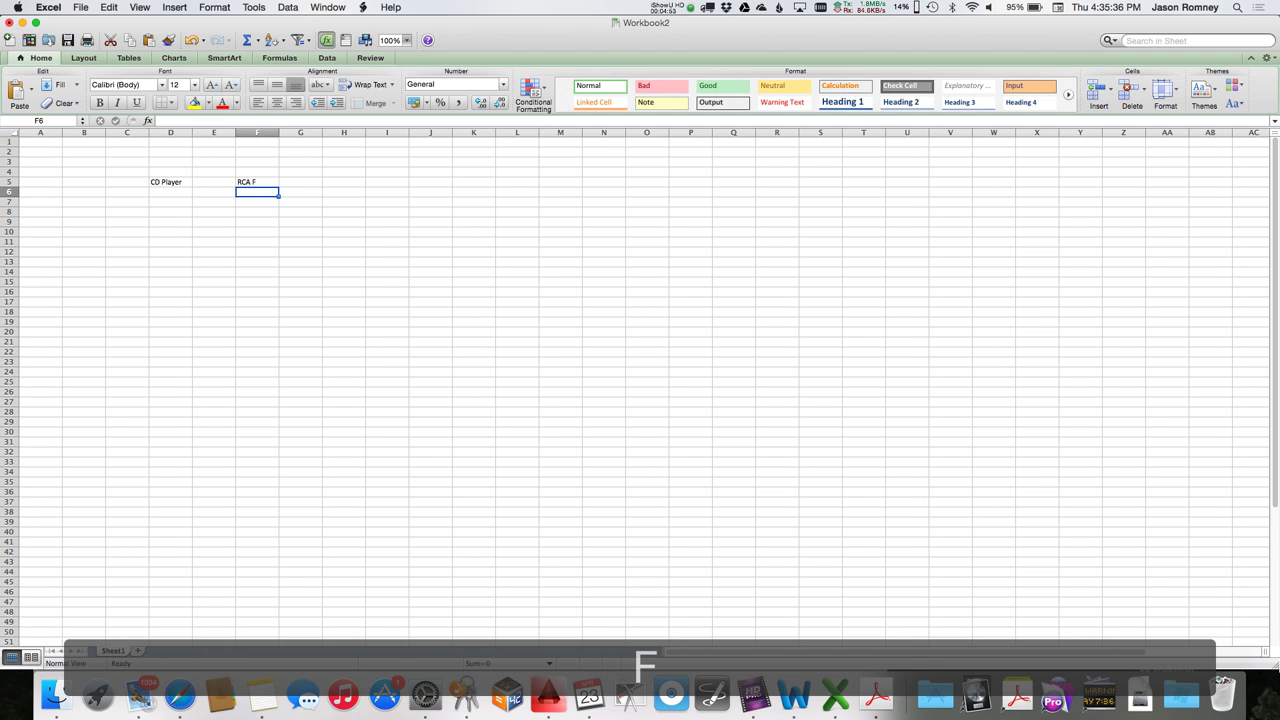
type("R")
key("BackSpace")
type("RCA F")
Label the first output pair between the device name and connectors: "Out 1 L" in E5 and "Out 1 R" in E6.
key("Left")
key("Up")
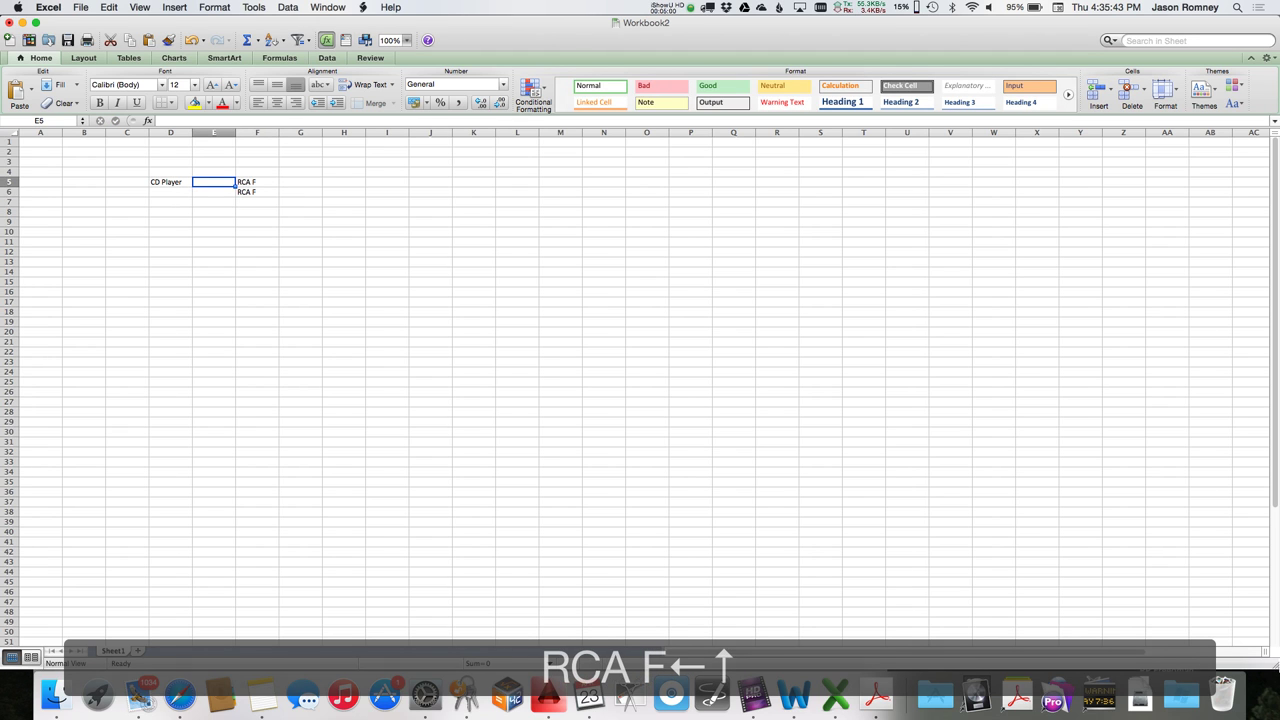
type("O")
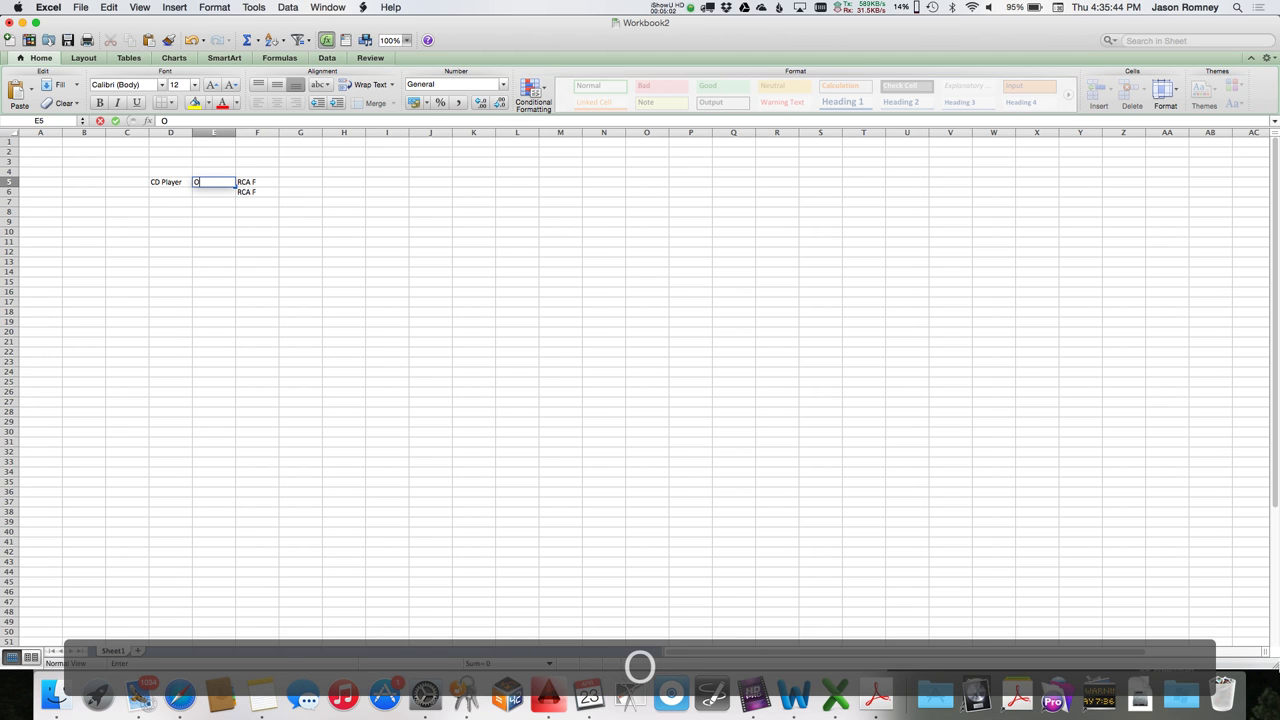
type("ut 1 L")
key("Return")
type("Out 1 R")
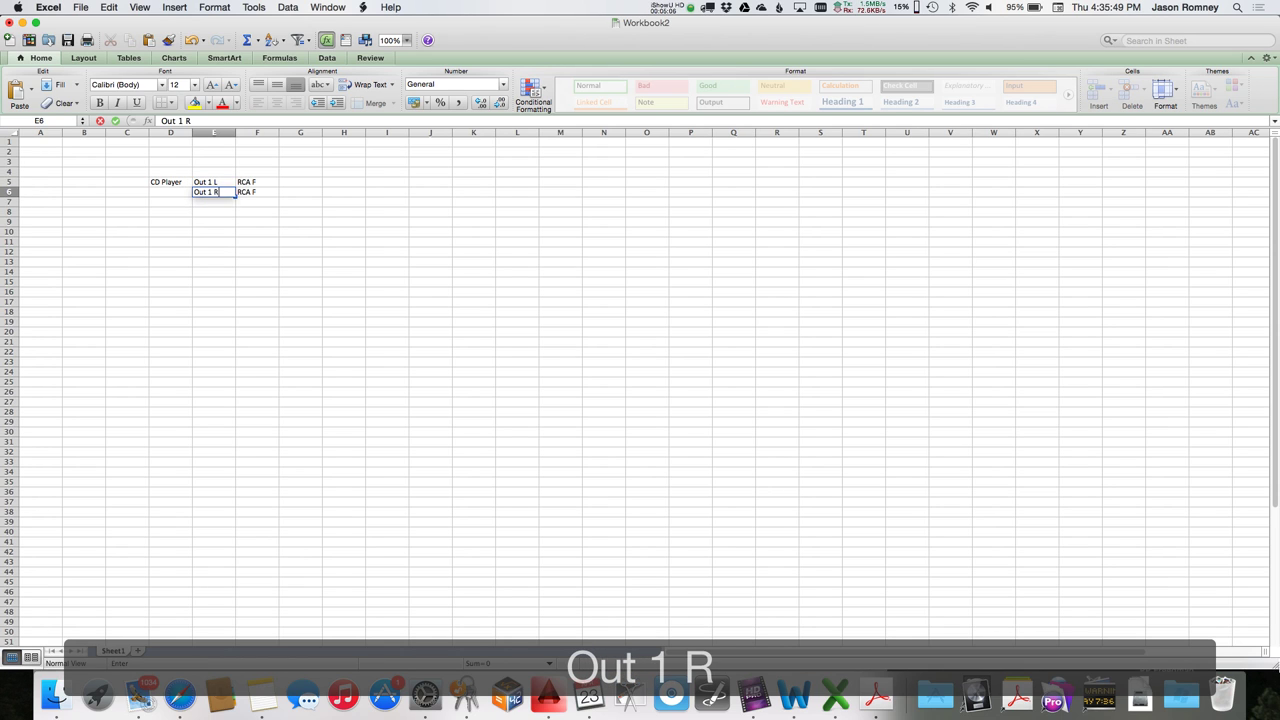
key("Return")
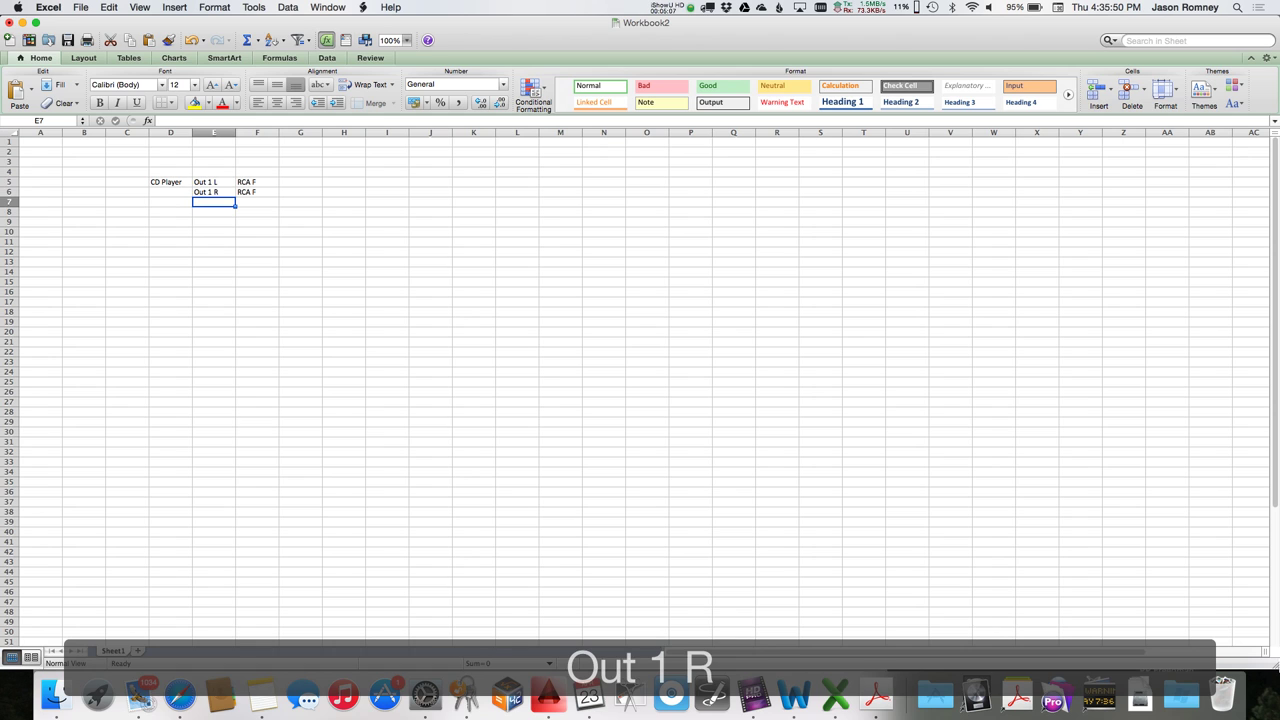
Add the second output pair below the first: "Out 2 L" in E7 and "Out 2 R" in E8.
key("Up")
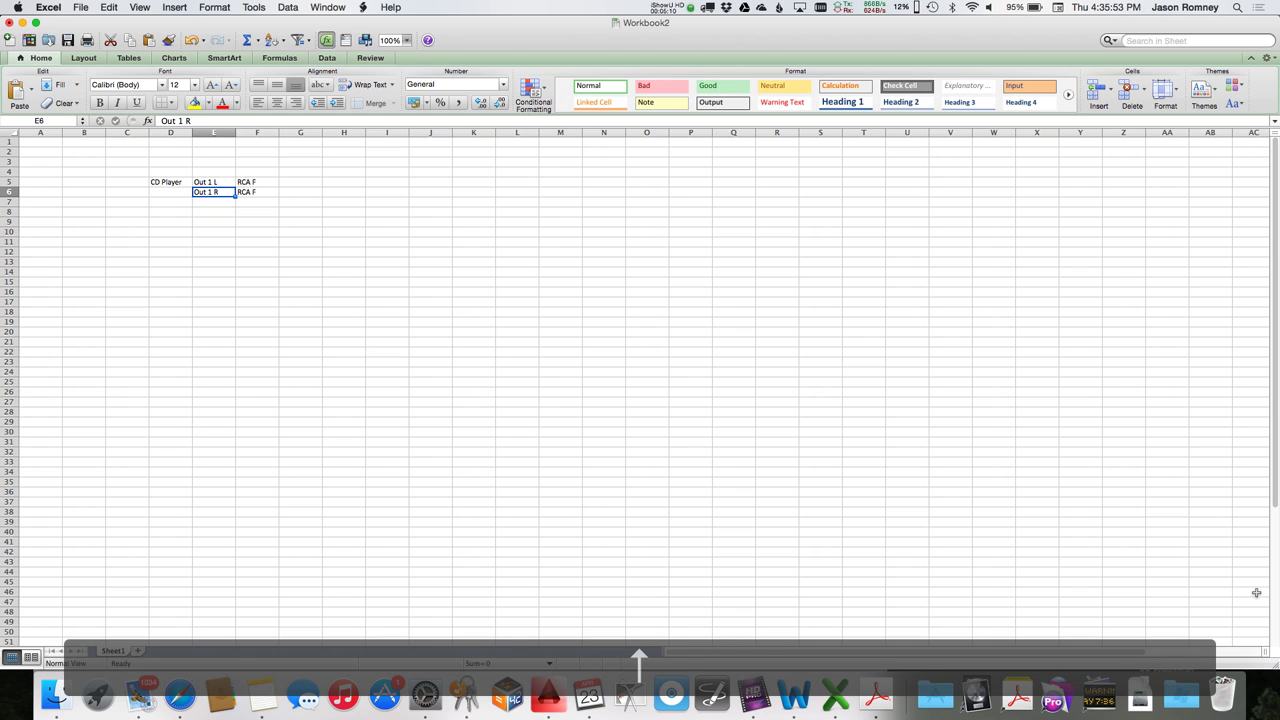
key("Down")
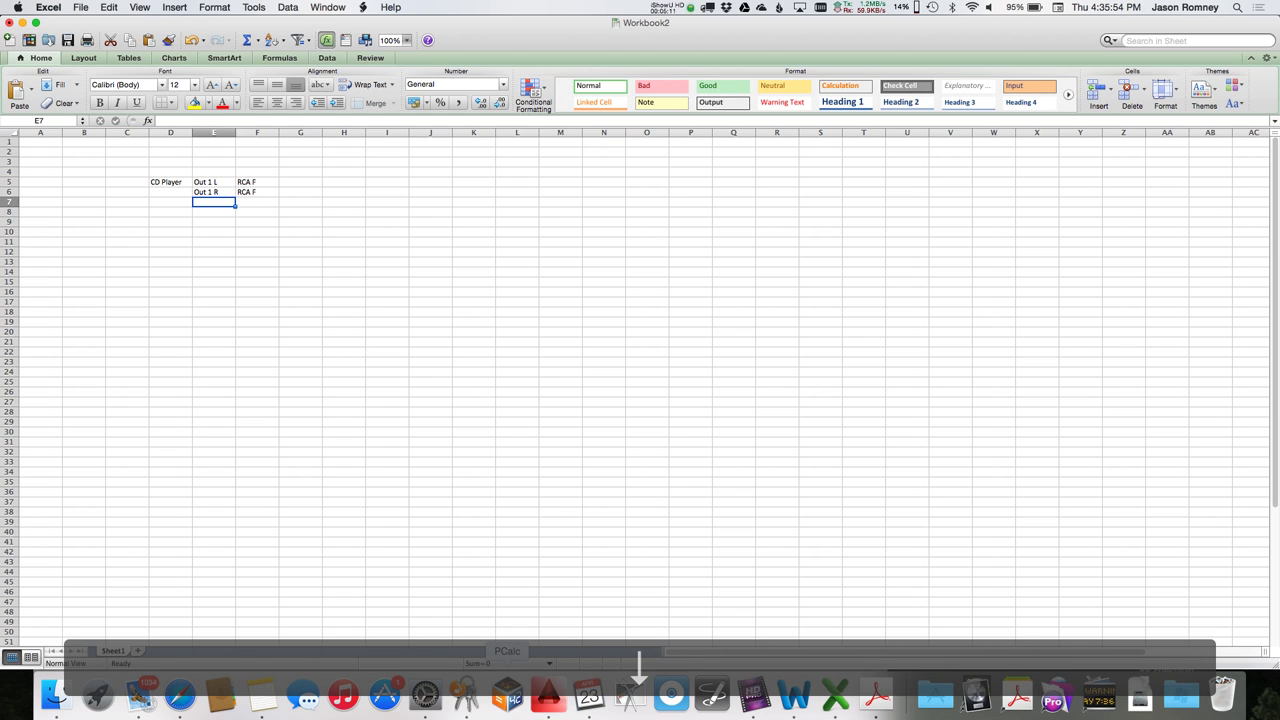
type("Out 1")
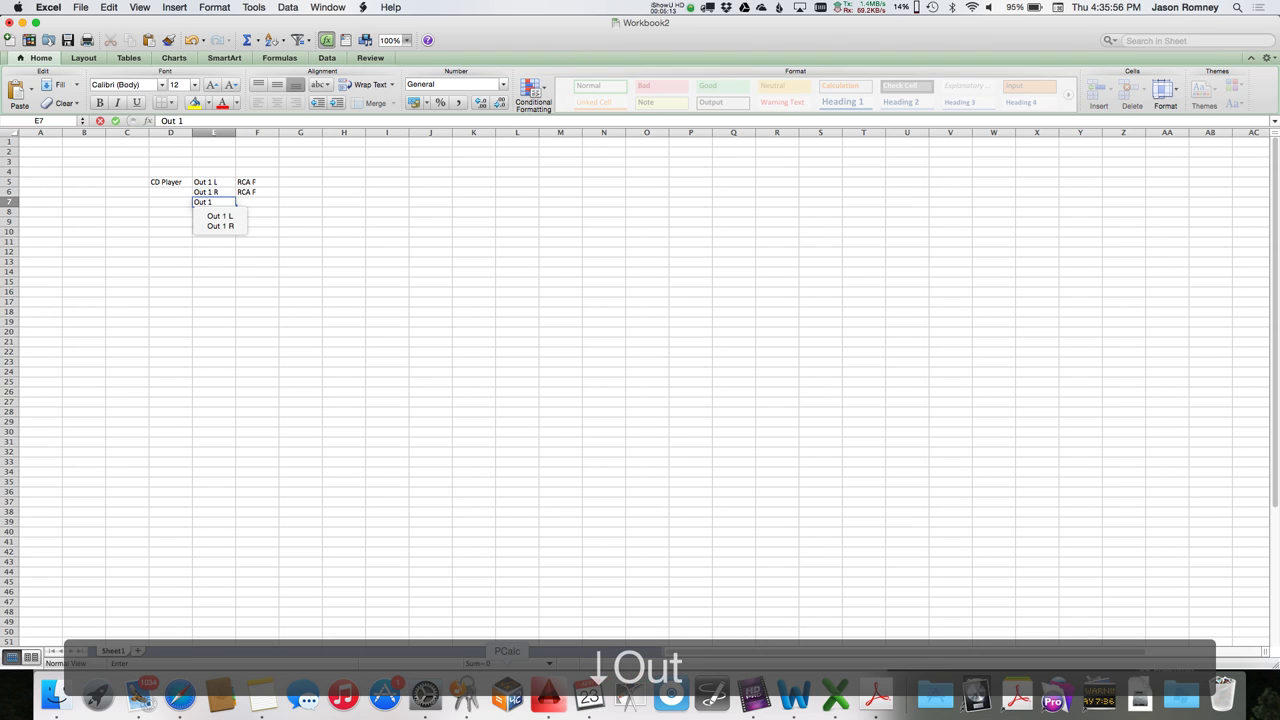
type("2 L")
key("Return")
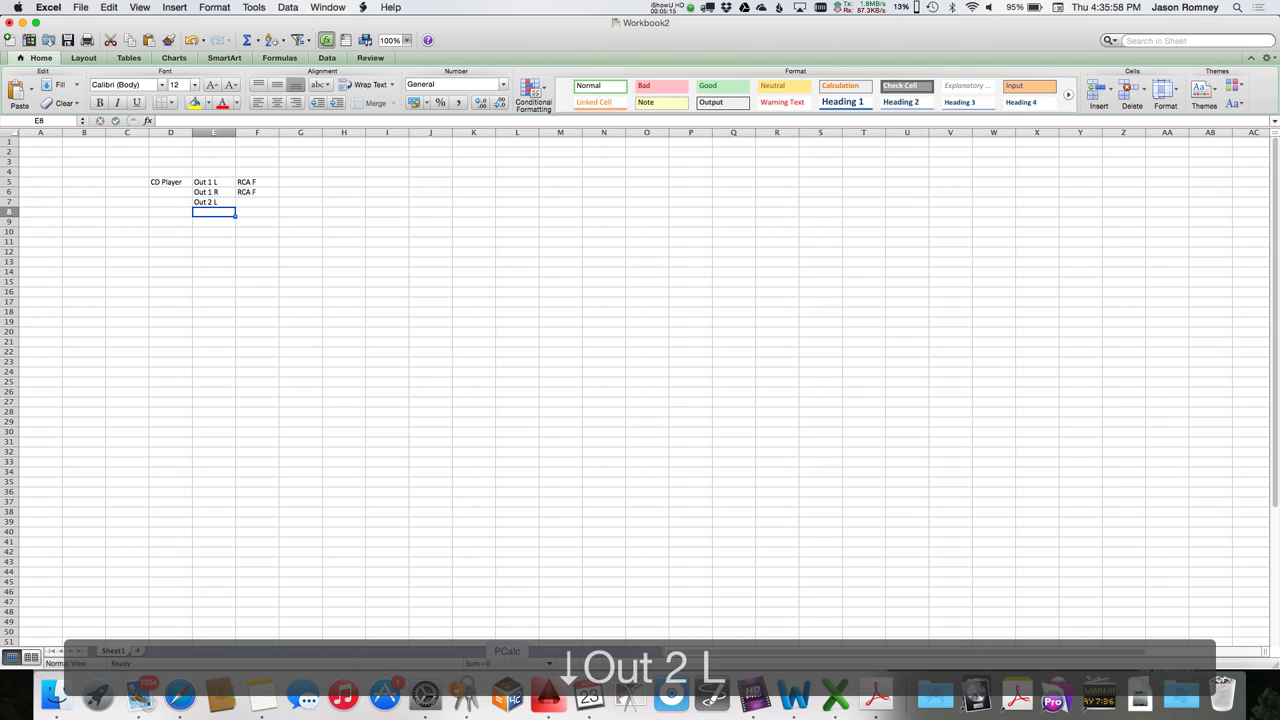
type("Out 2 R")
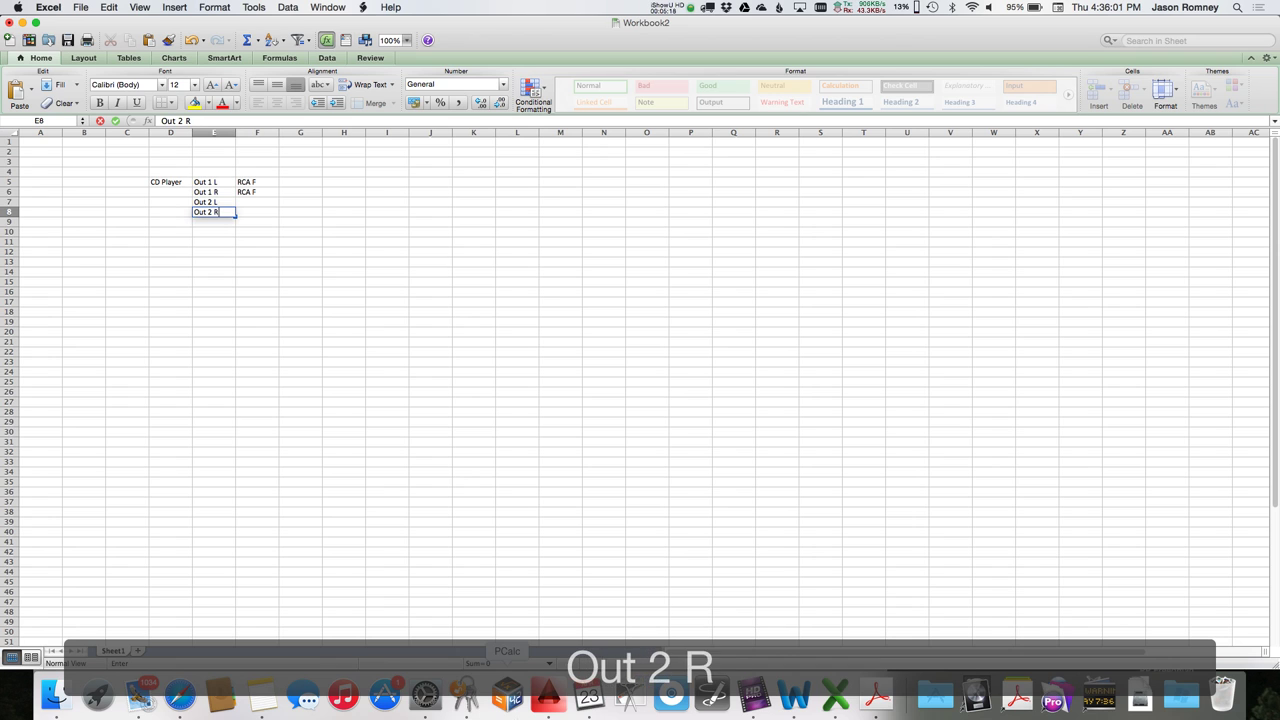
Enter the connector type "RCA F" in F7 and F8 for the second output pair.
key("Right")
key("Up")
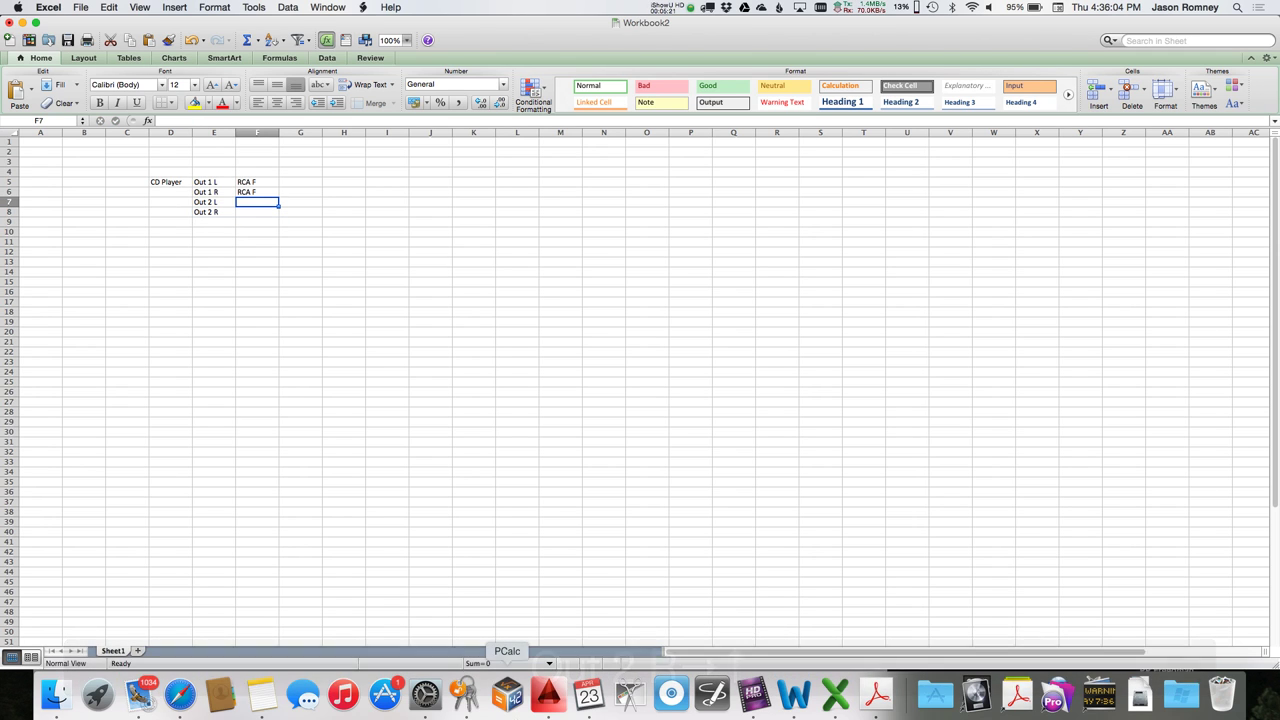
type("RCA F")
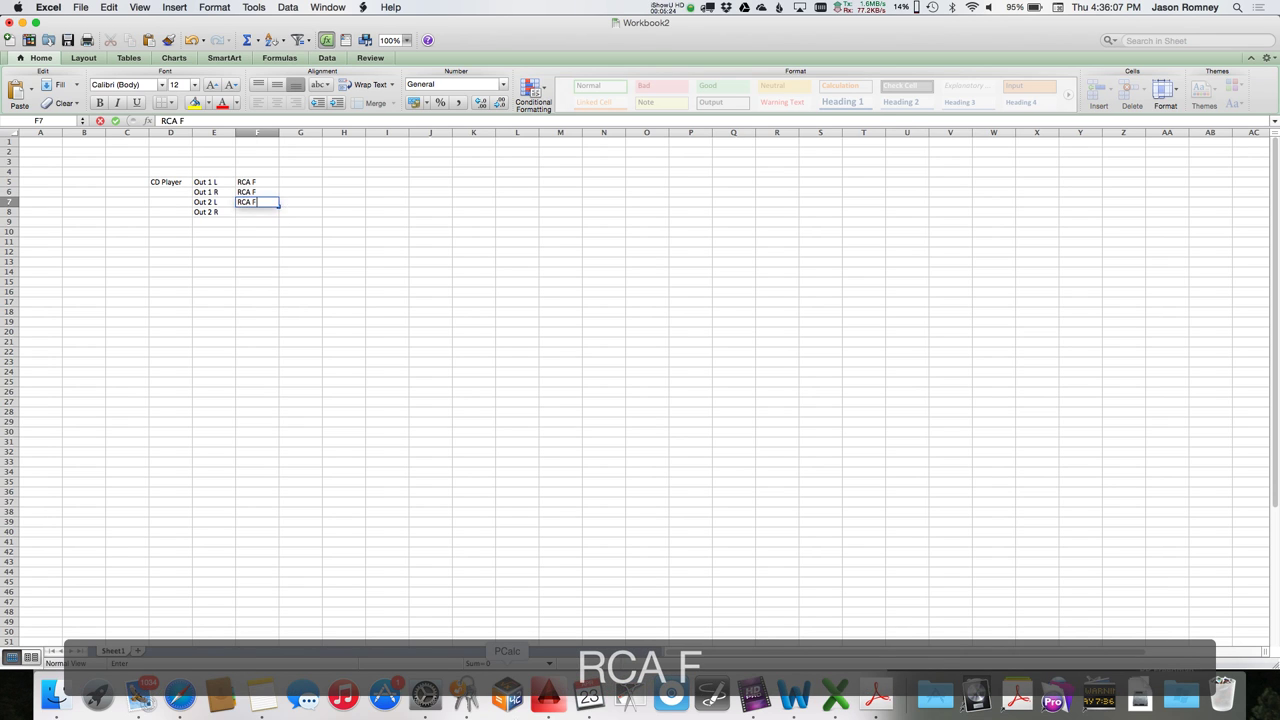
key("Return")
type("RCA F")
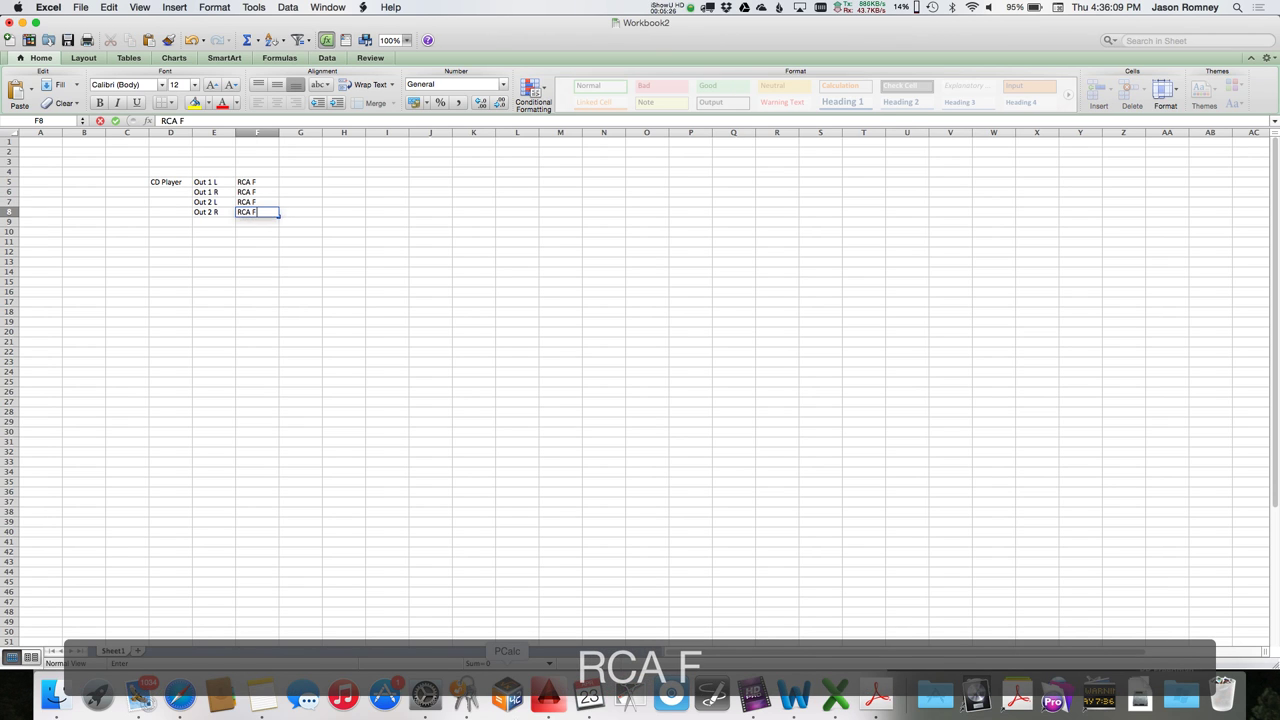
key("Return")
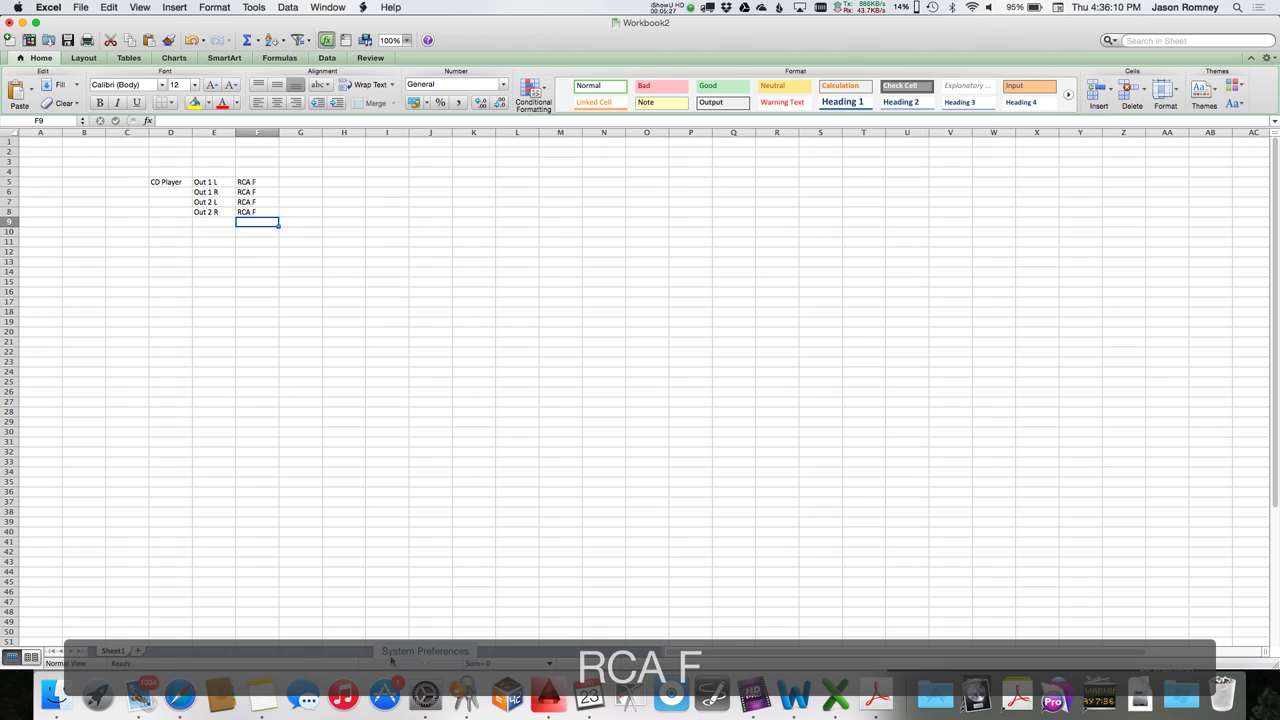
Merge cells D5:D8 into one "CD Player" cell and centre its text vertically.
left_click_drag(175, 184, 174, 210)
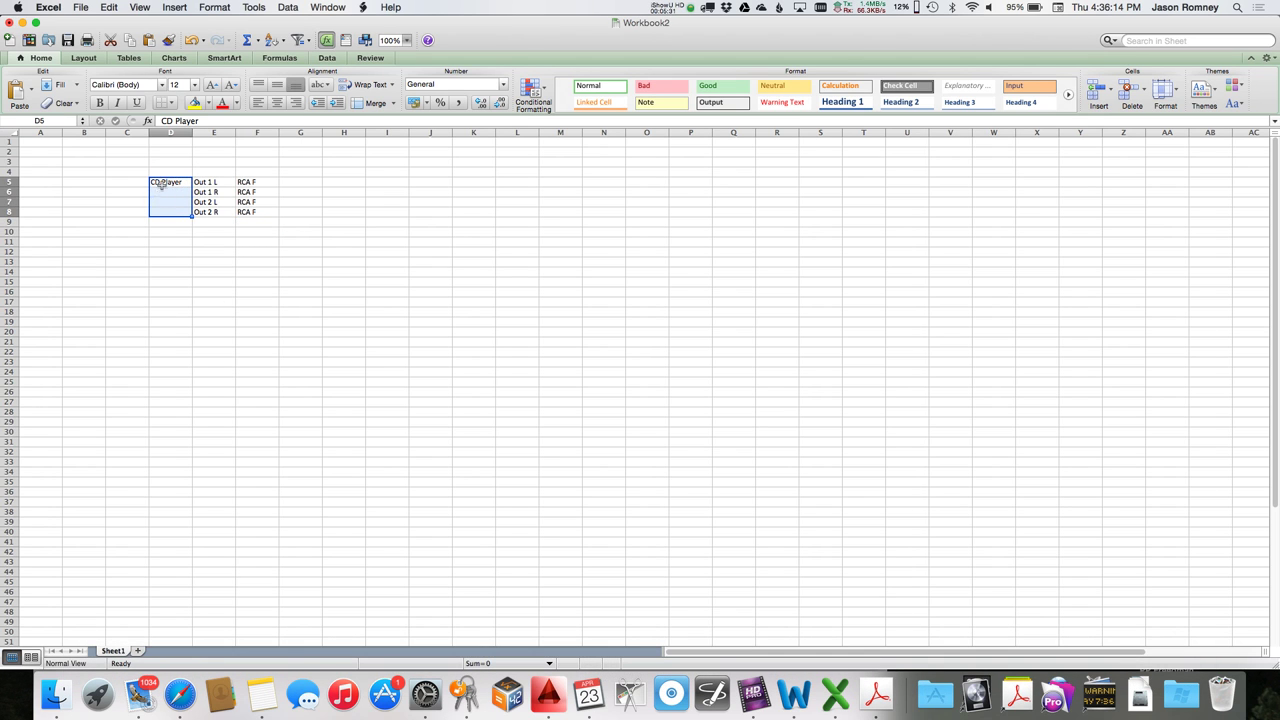
left_click(363, 105)
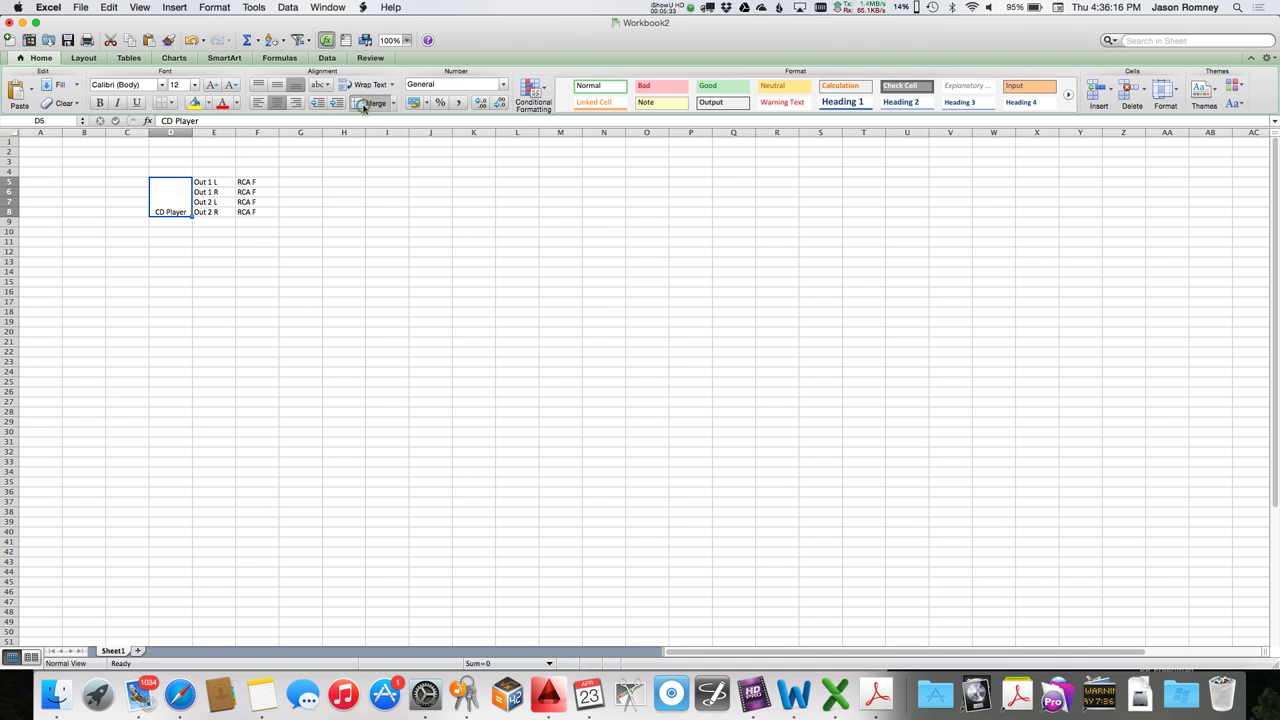
left_click(277, 85)
left_click(279, 238)
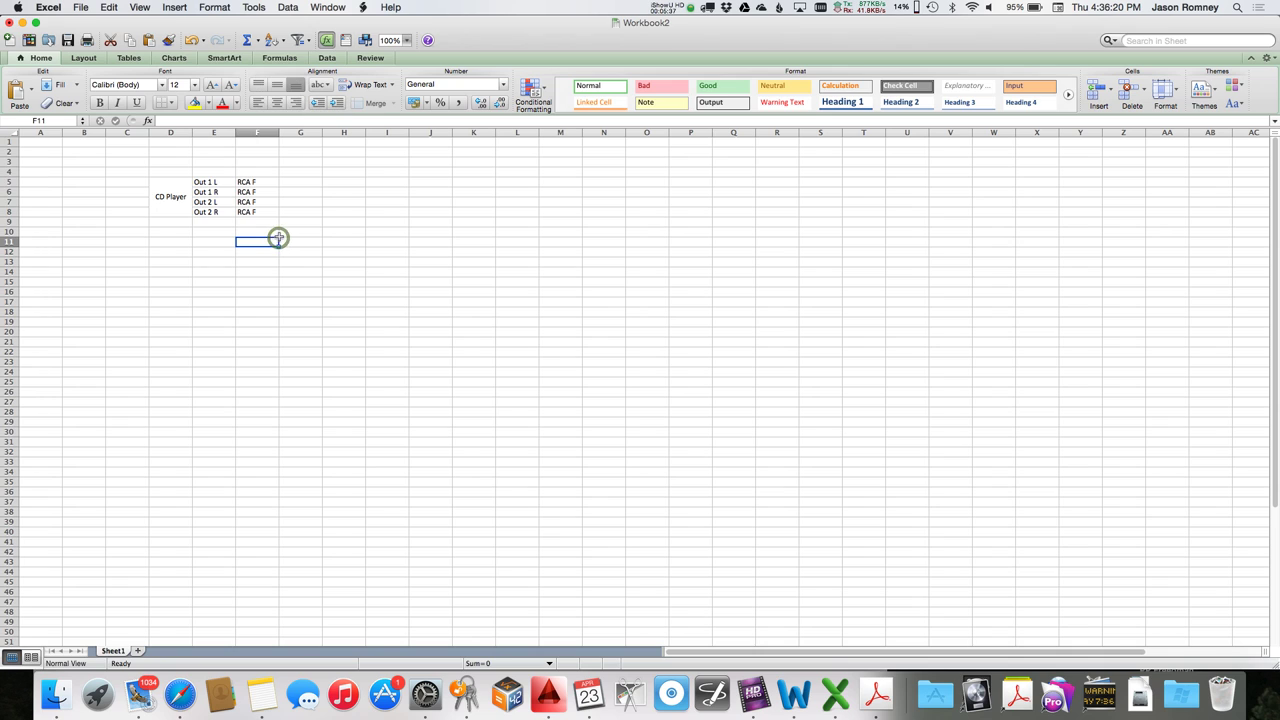
Fill the whole CD Player block, D5:F8, with a grey theme colour.
left_click_drag(173, 195, 249, 197)
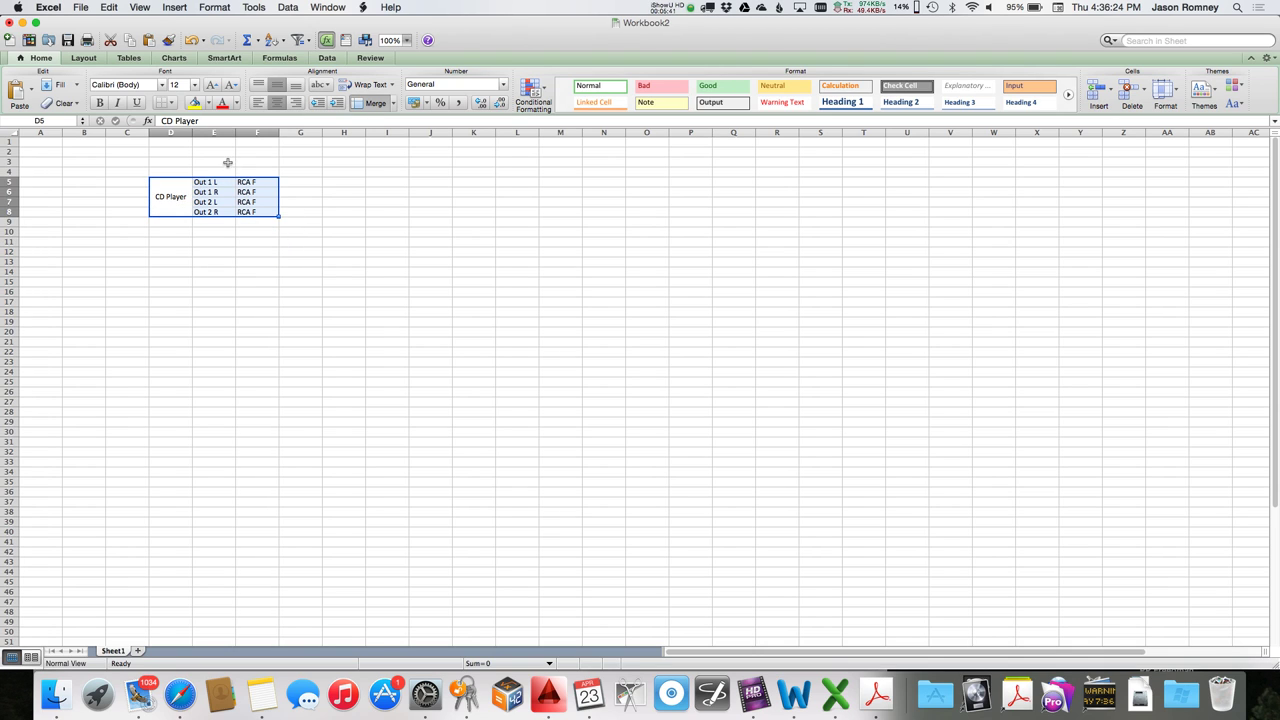
left_click(208, 108)
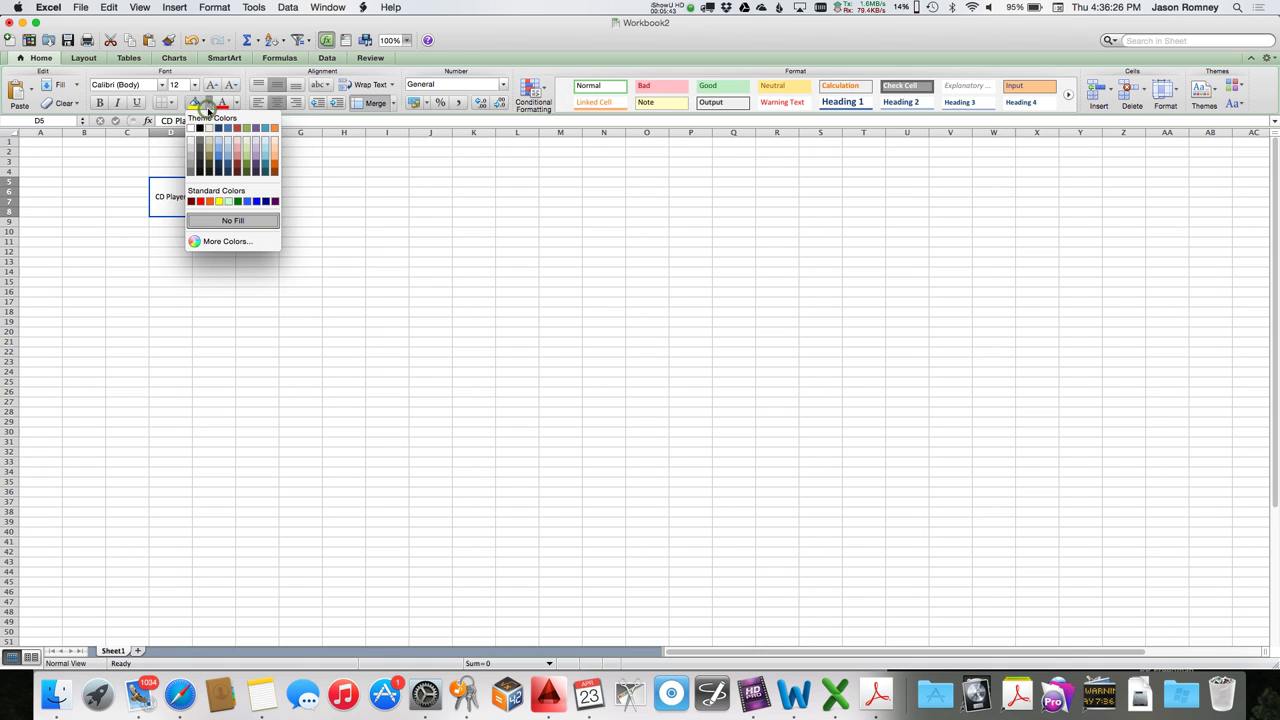
left_click(189, 158)
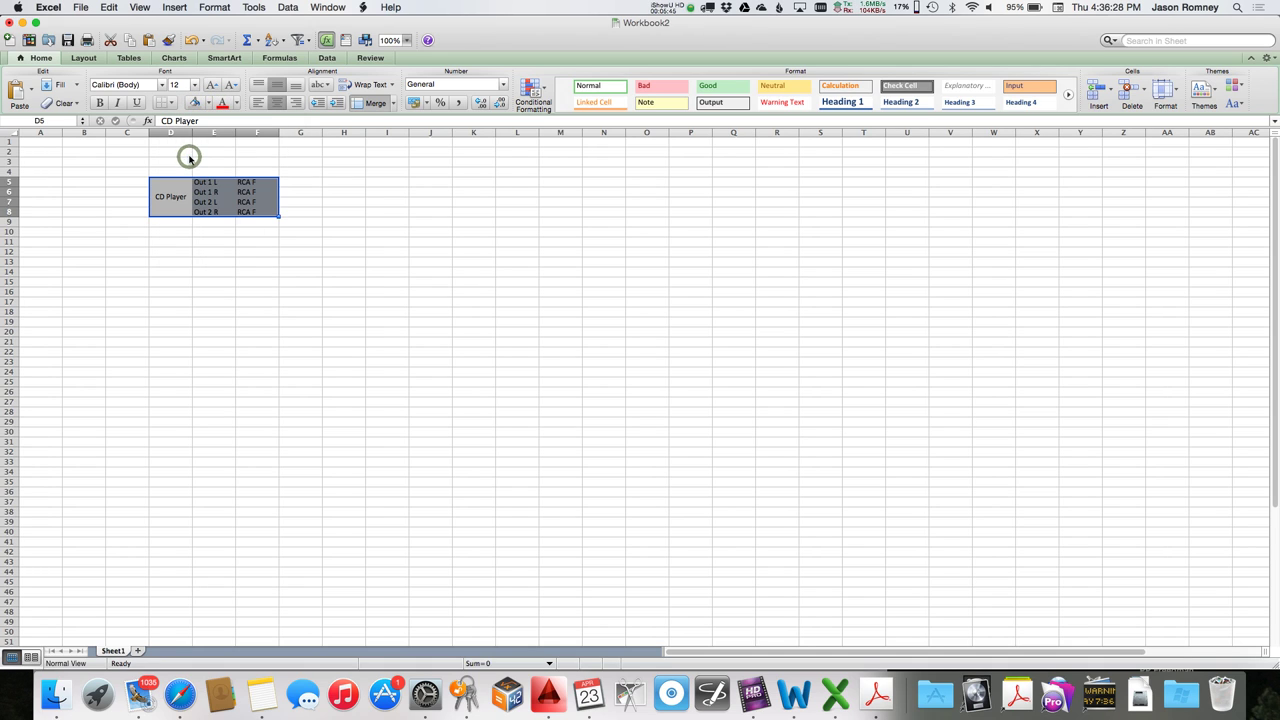
left_click(187, 242)
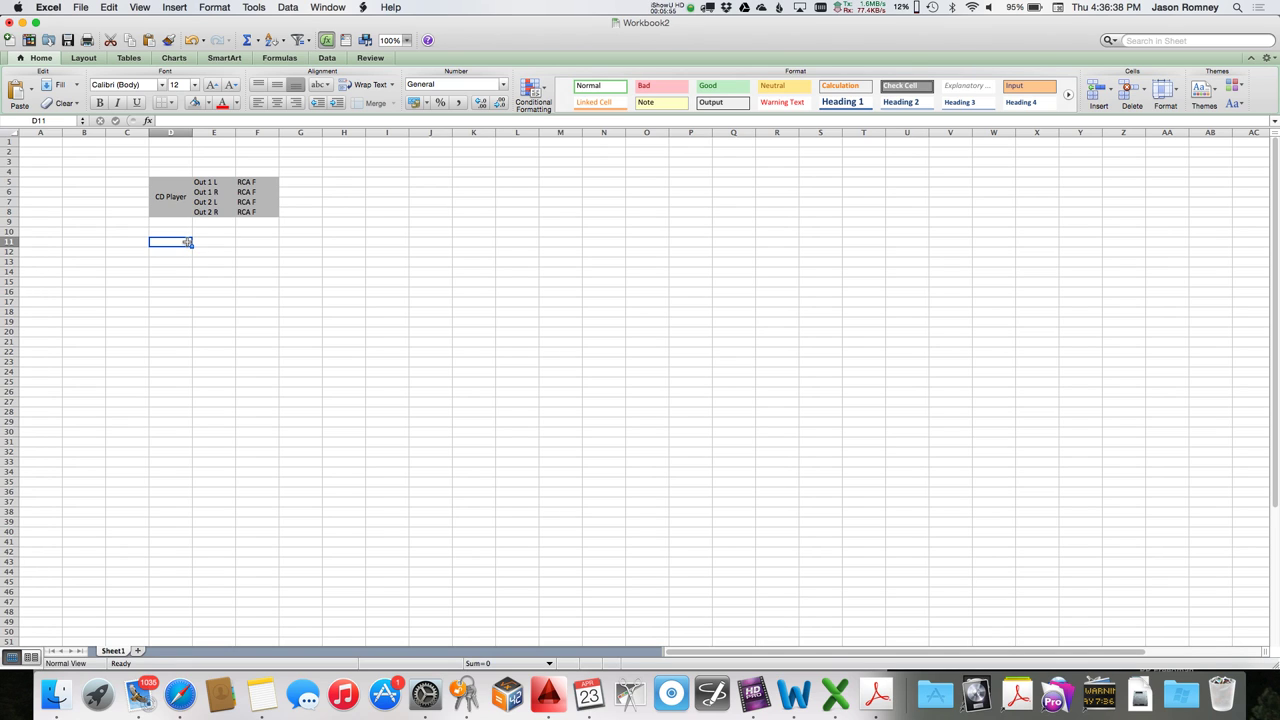
Enter "Remote" in cell C8, directly beside the CD Player block.
key("Up")
key("Up")
key("Up")
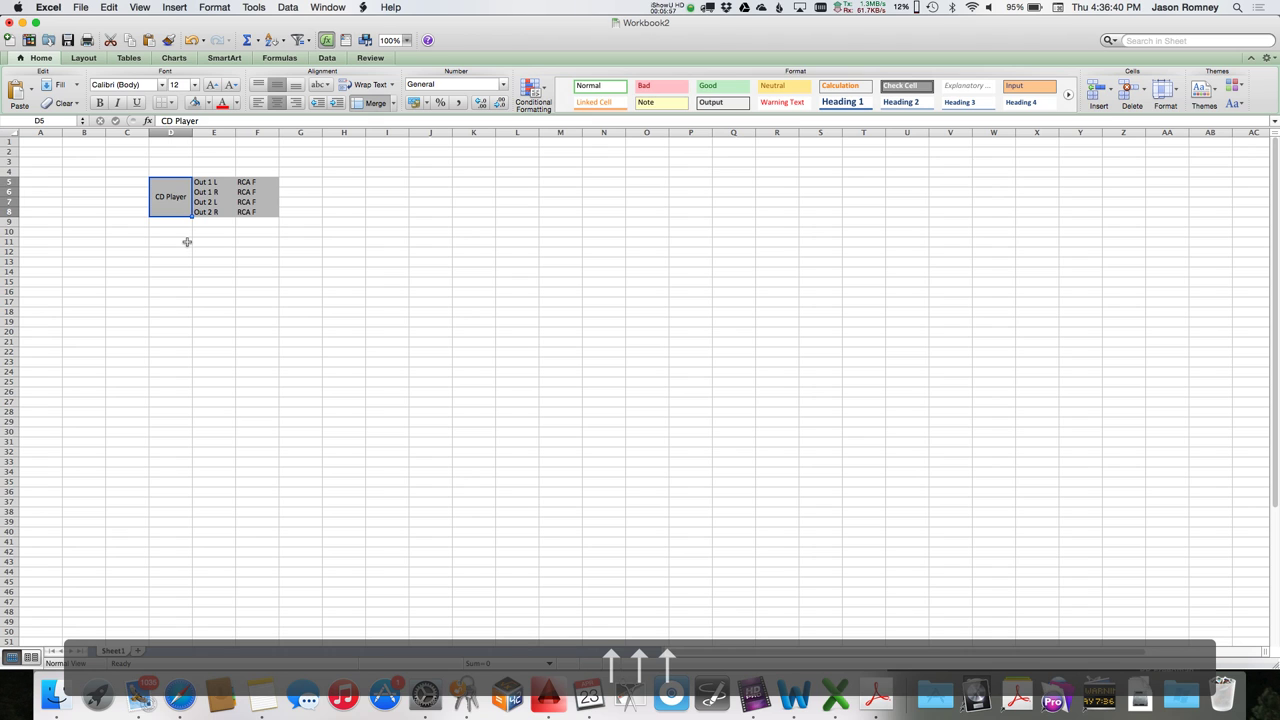
key("Left")
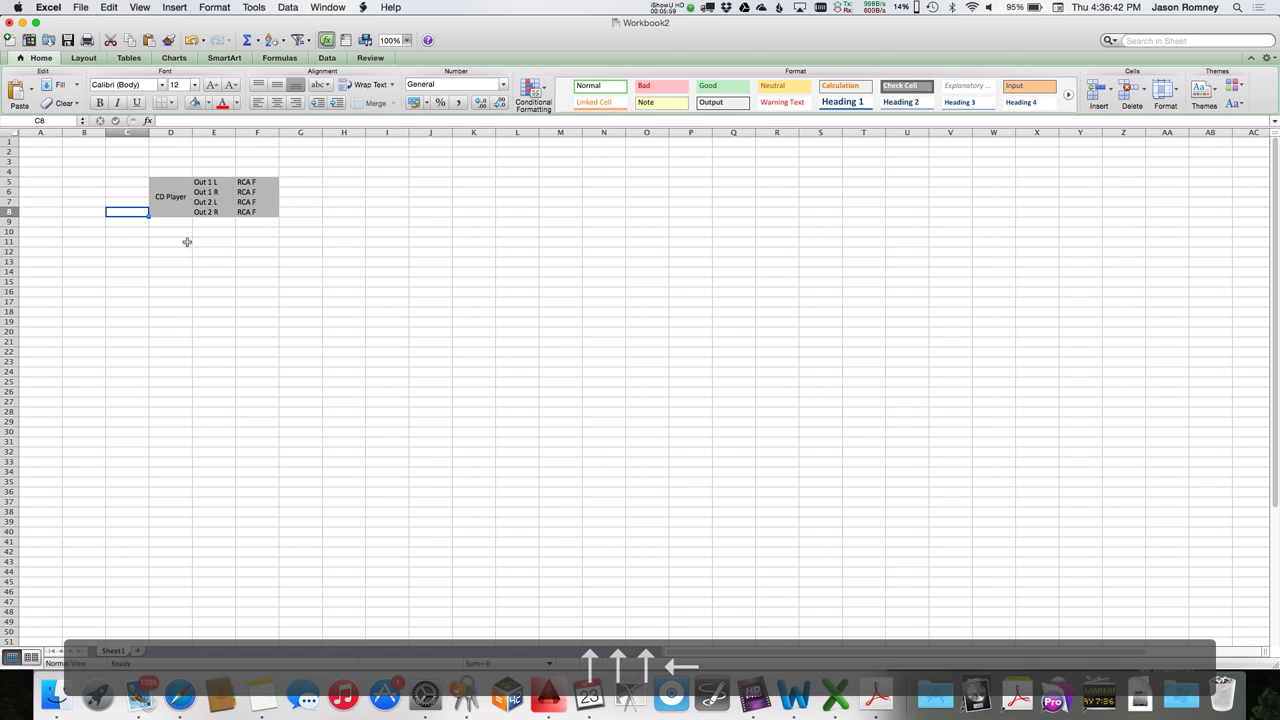
type("Rem")
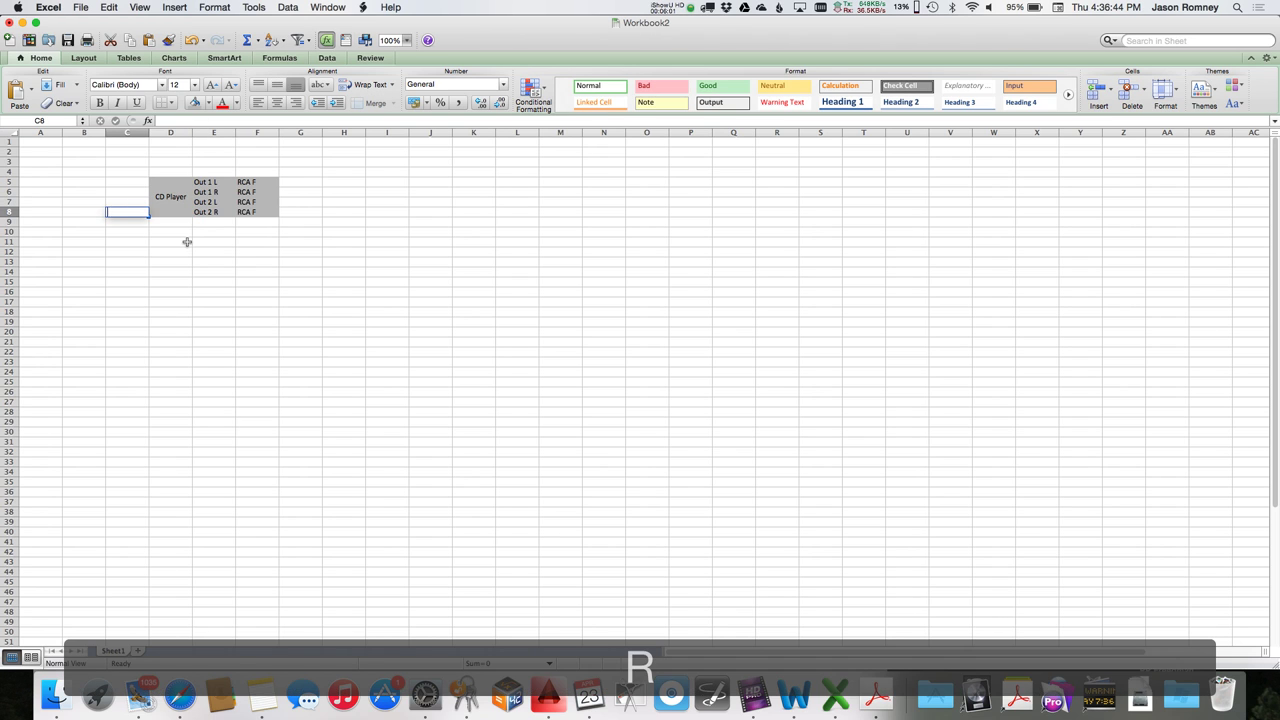
type("ote")
key("Left")
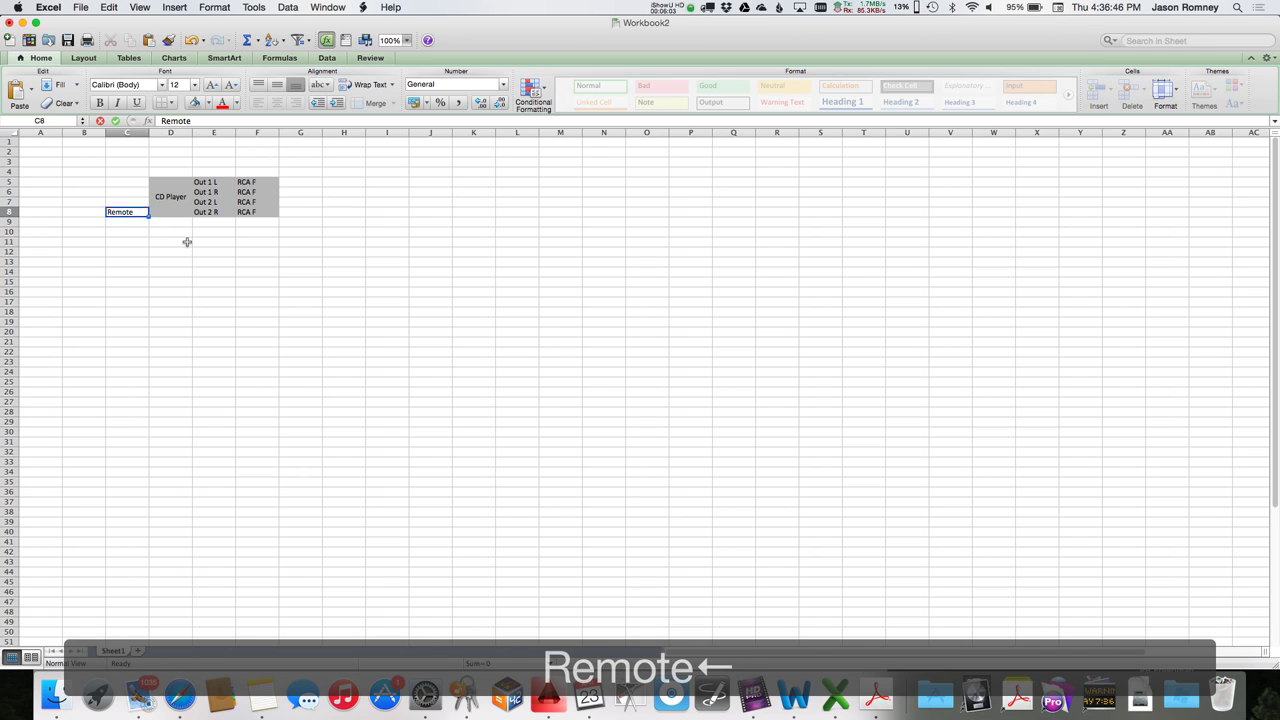
Enter the connector type "Mini DIN 8 F" in B8, beside the Remote cell.
type("Mi")
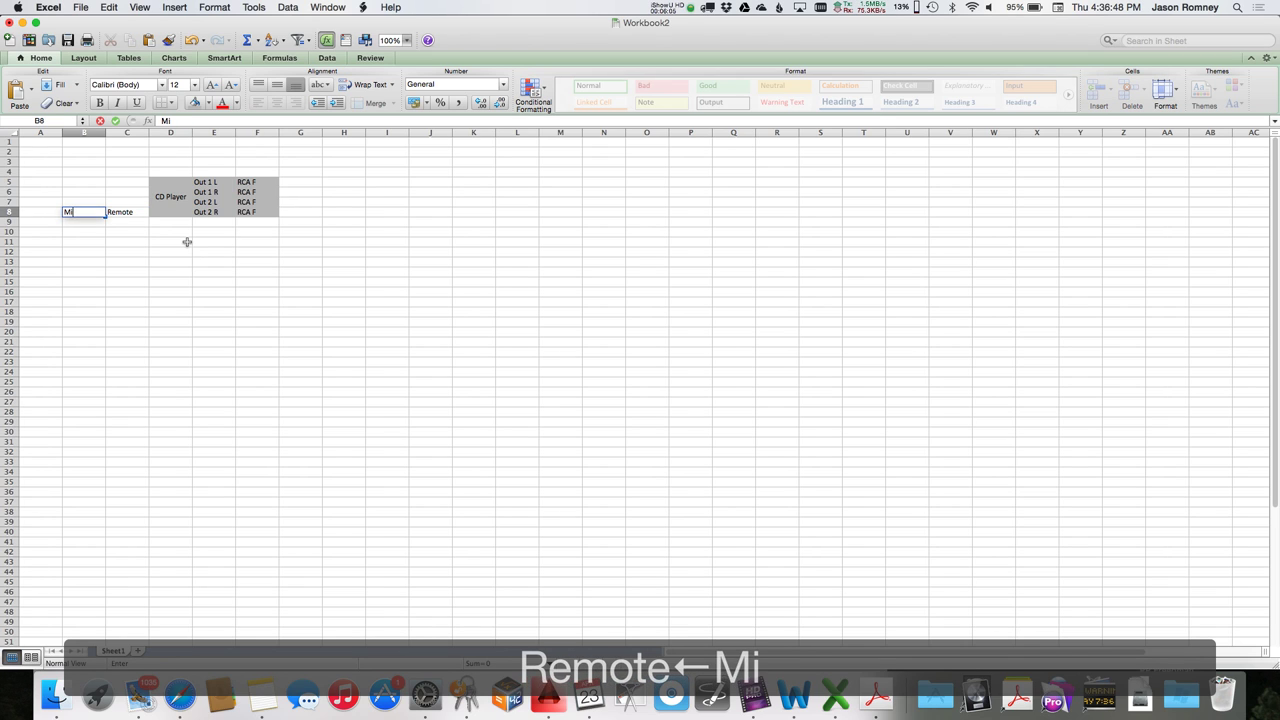
type("ni DIN 8")
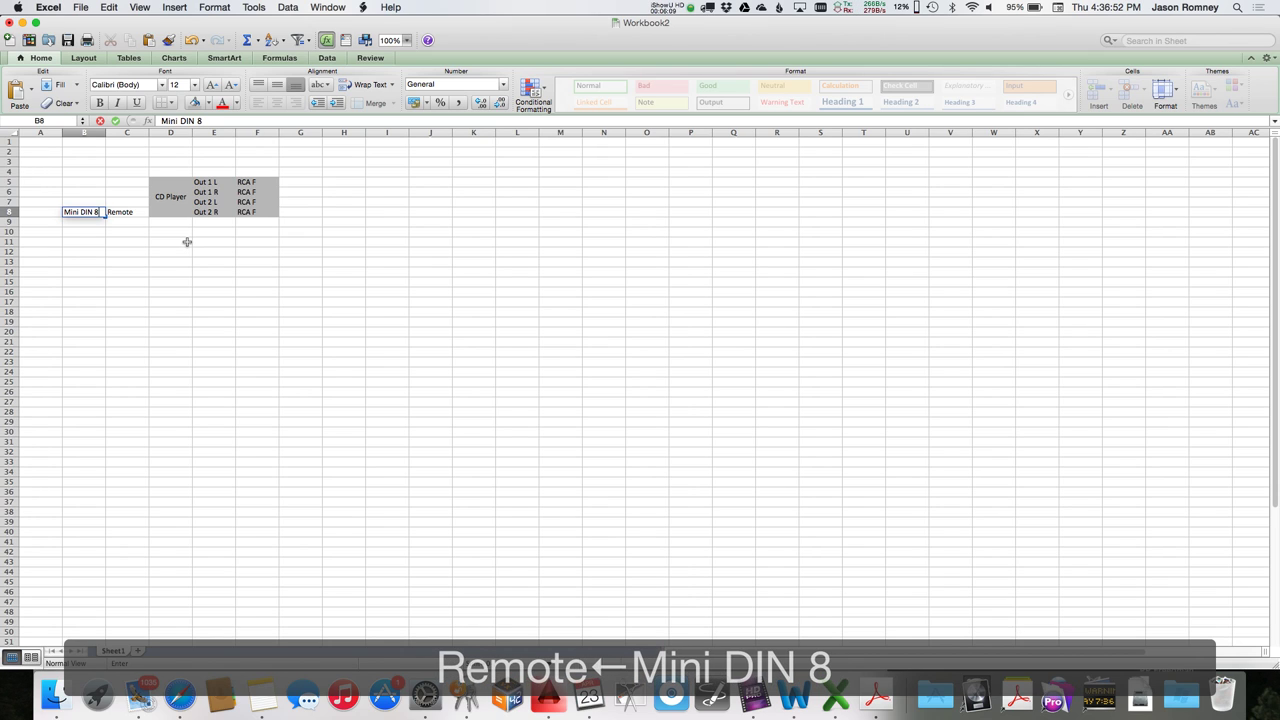
type(" F")
key("Return")
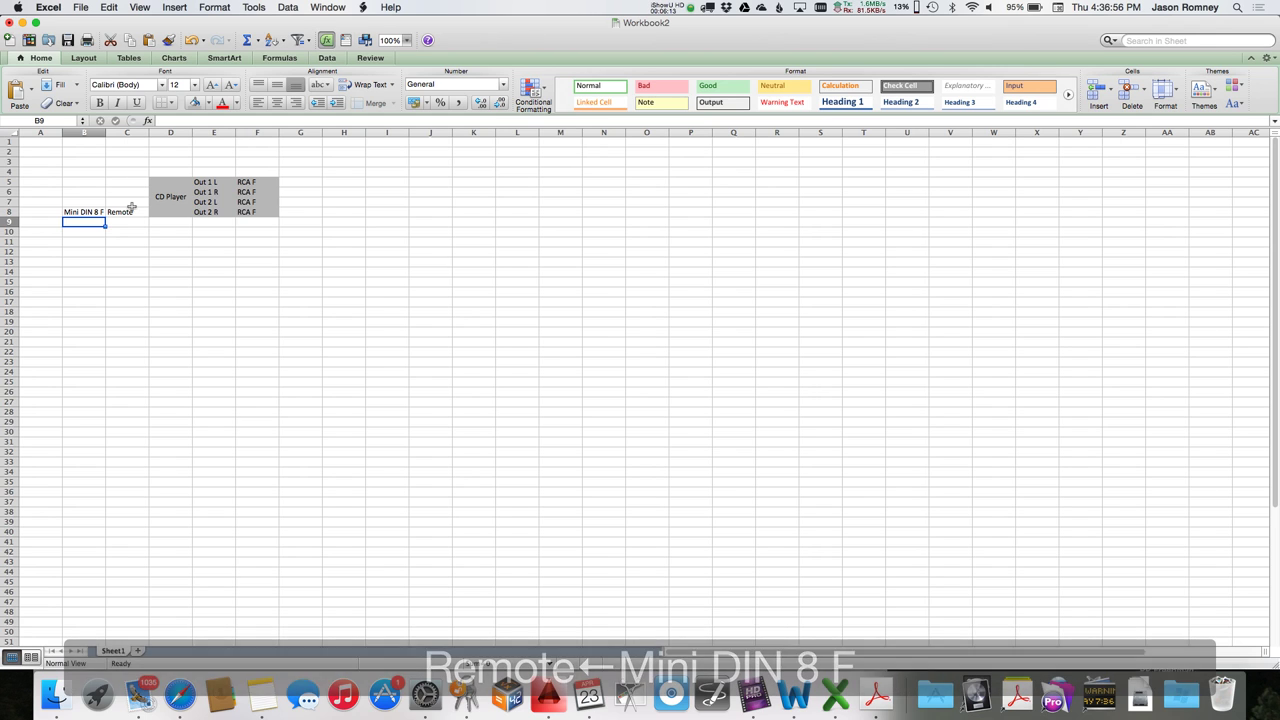
Fill the connector and Remote cells, B8:C8, with the same grey as the CD Player block.
left_click_drag(137, 212, 85, 212)
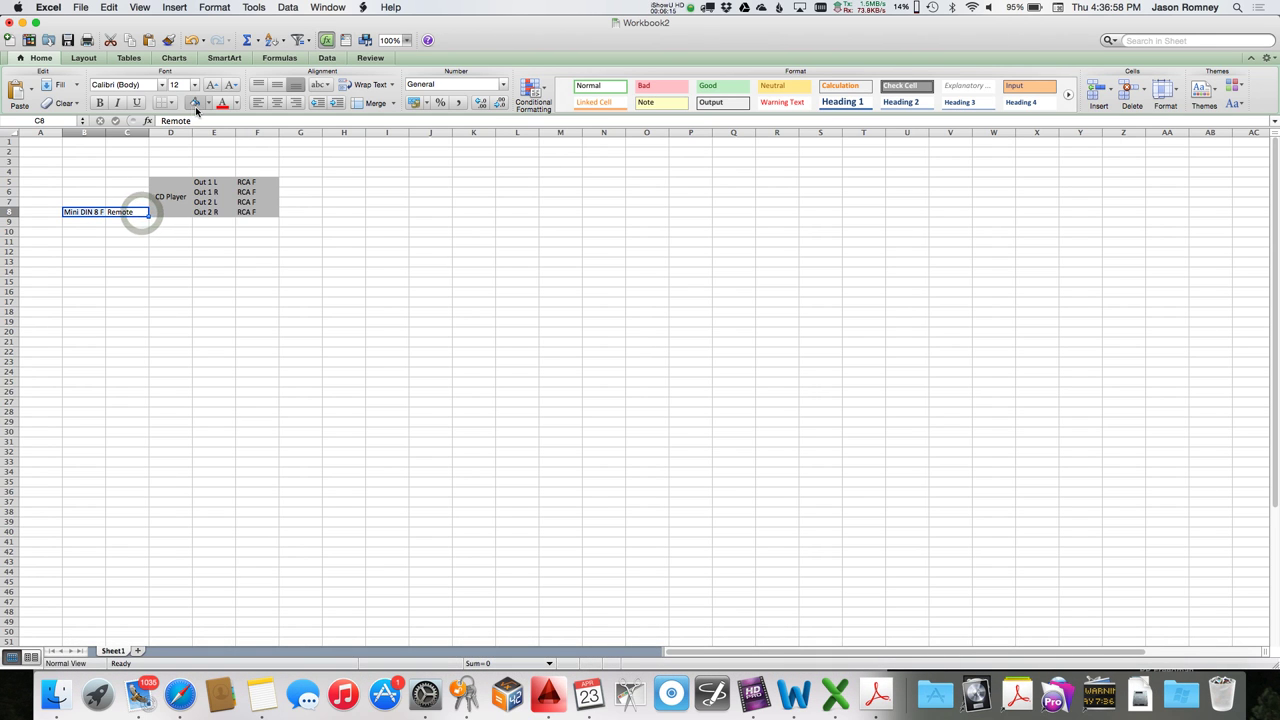
left_click(196, 104)
left_click(95, 341)
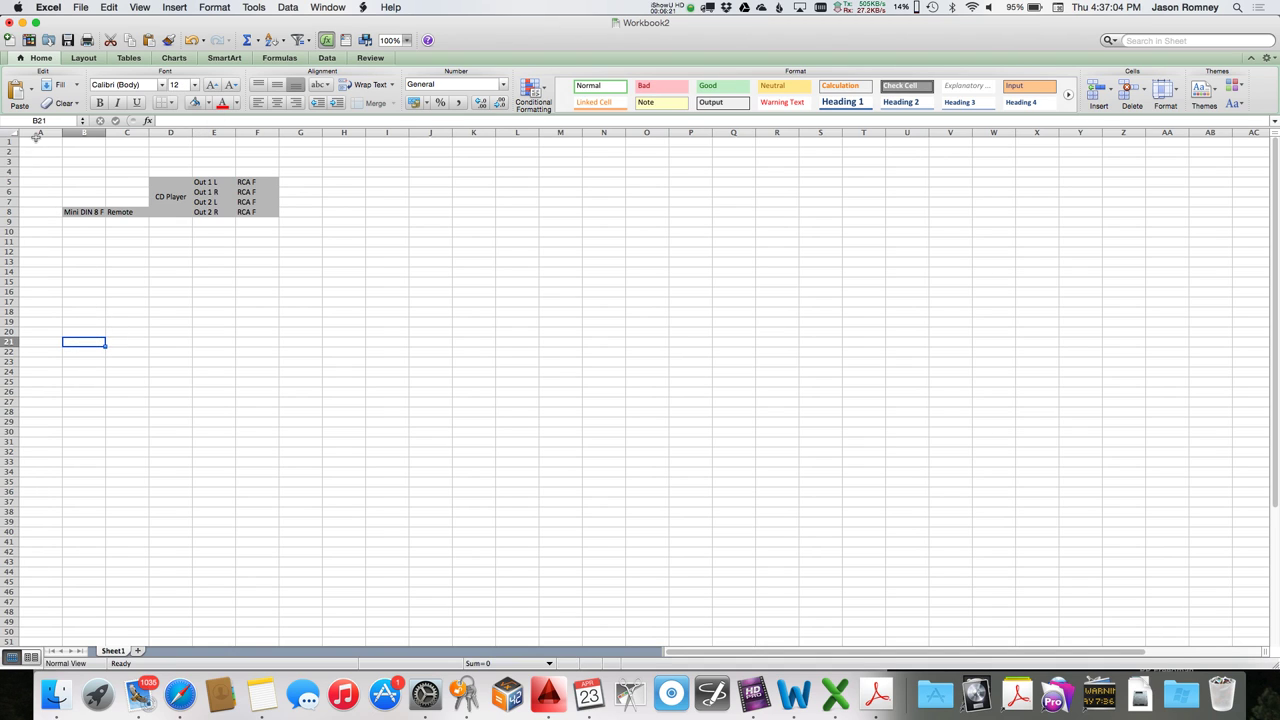
Insert two blank columns before column A to make room beside the remote connection.
left_click(40, 133)
left_click(174, 7)
left_click(181, 48)
left_click(174, 7)
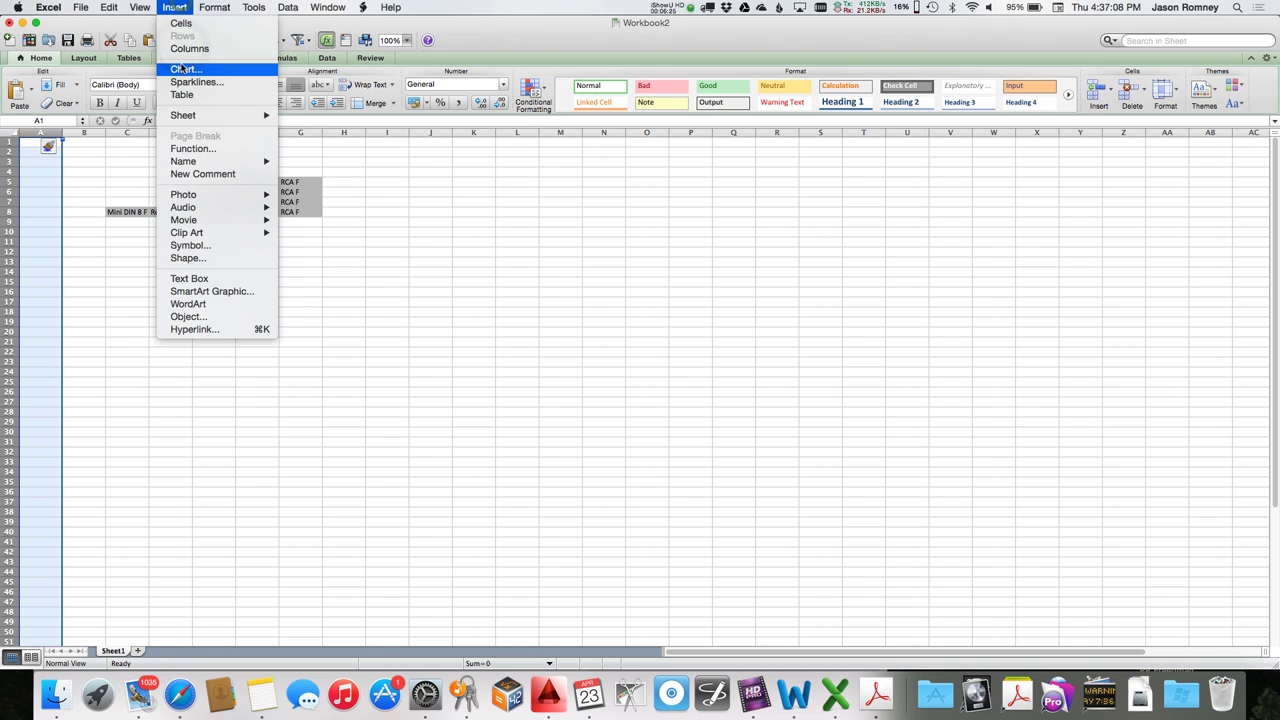
left_click(186, 48)
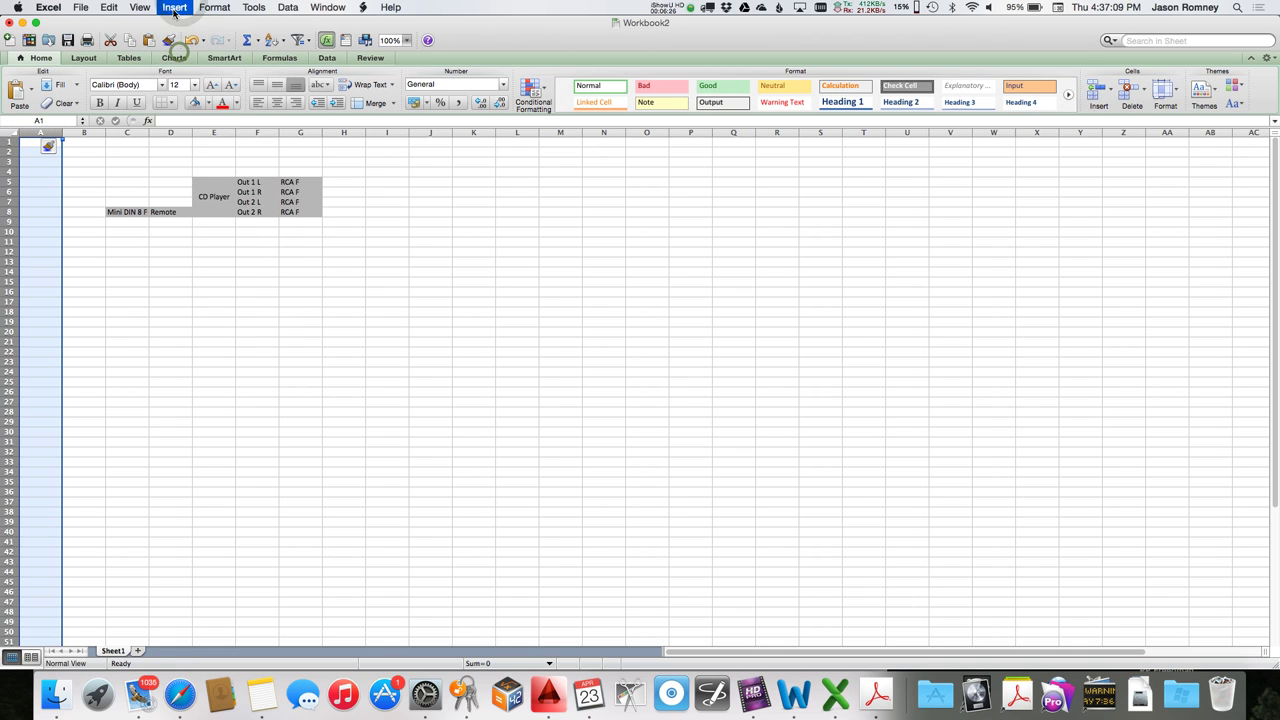
Enter the mating connector "Mini DIN 8 M" in C8 and fit column C's width to its text.
left_click(127, 212)
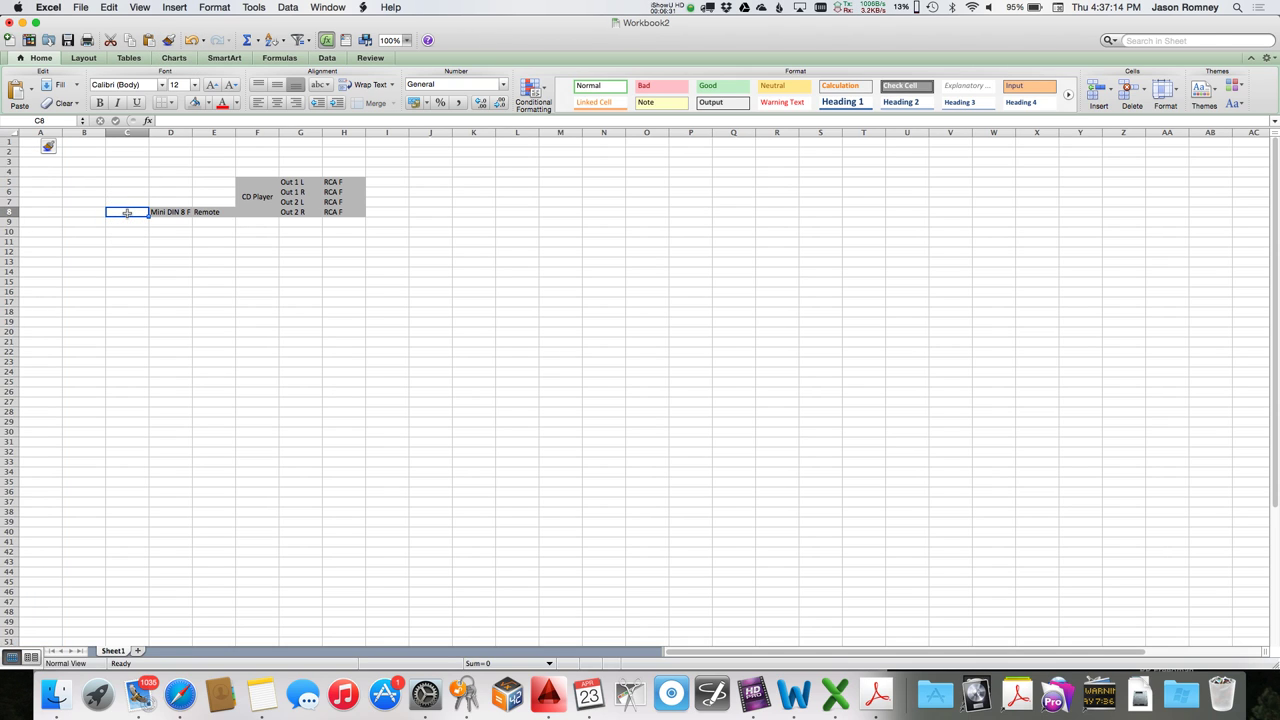
type("Mini")
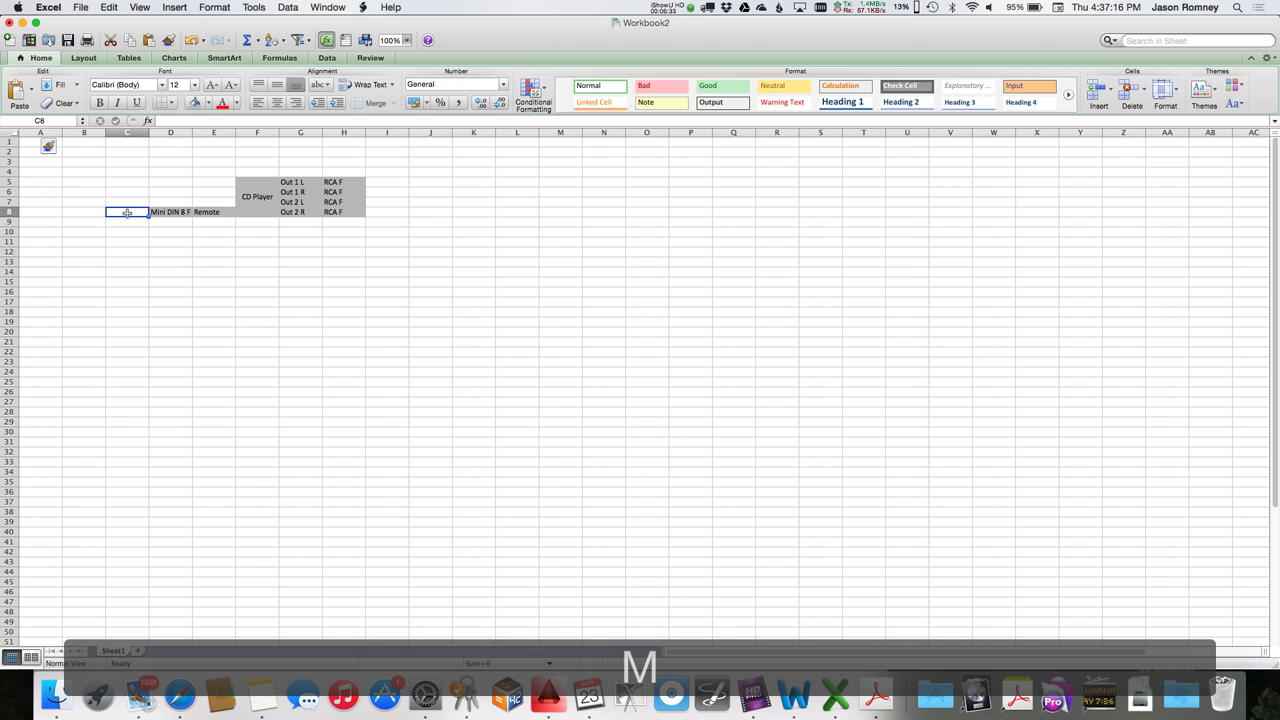
type(" DIN 8 M")
key("Left")
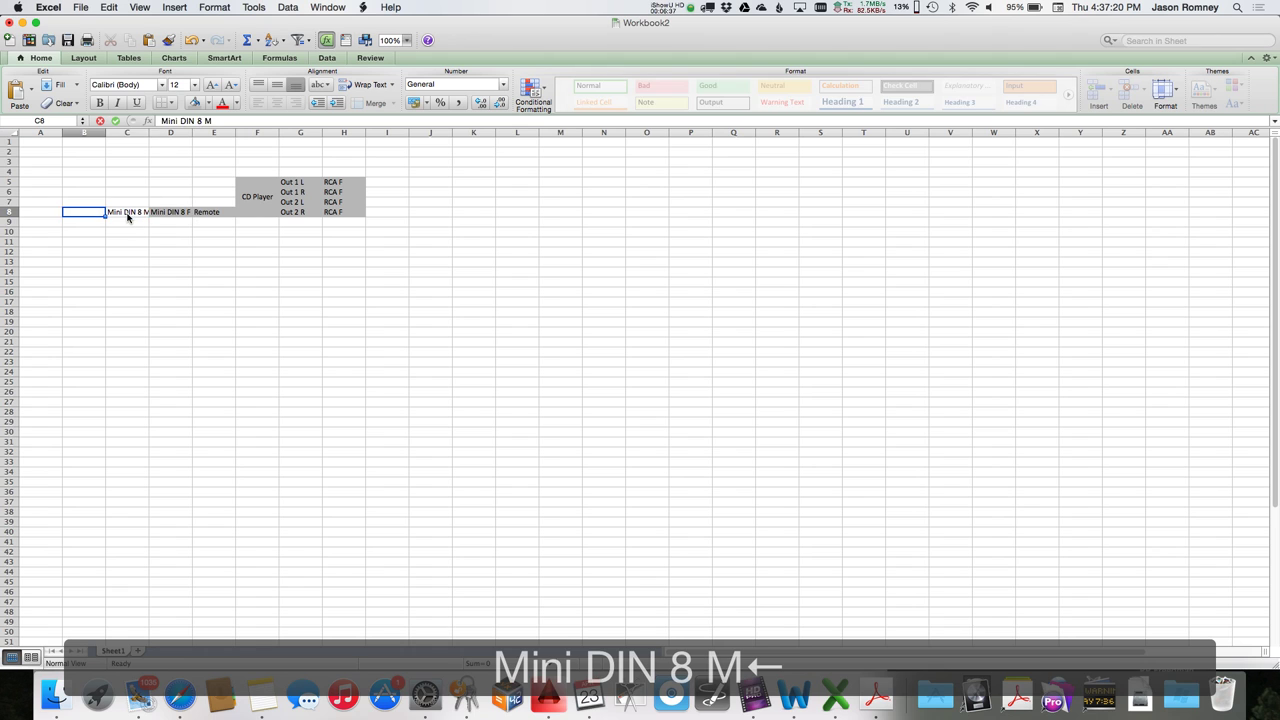
double_click(148, 133)
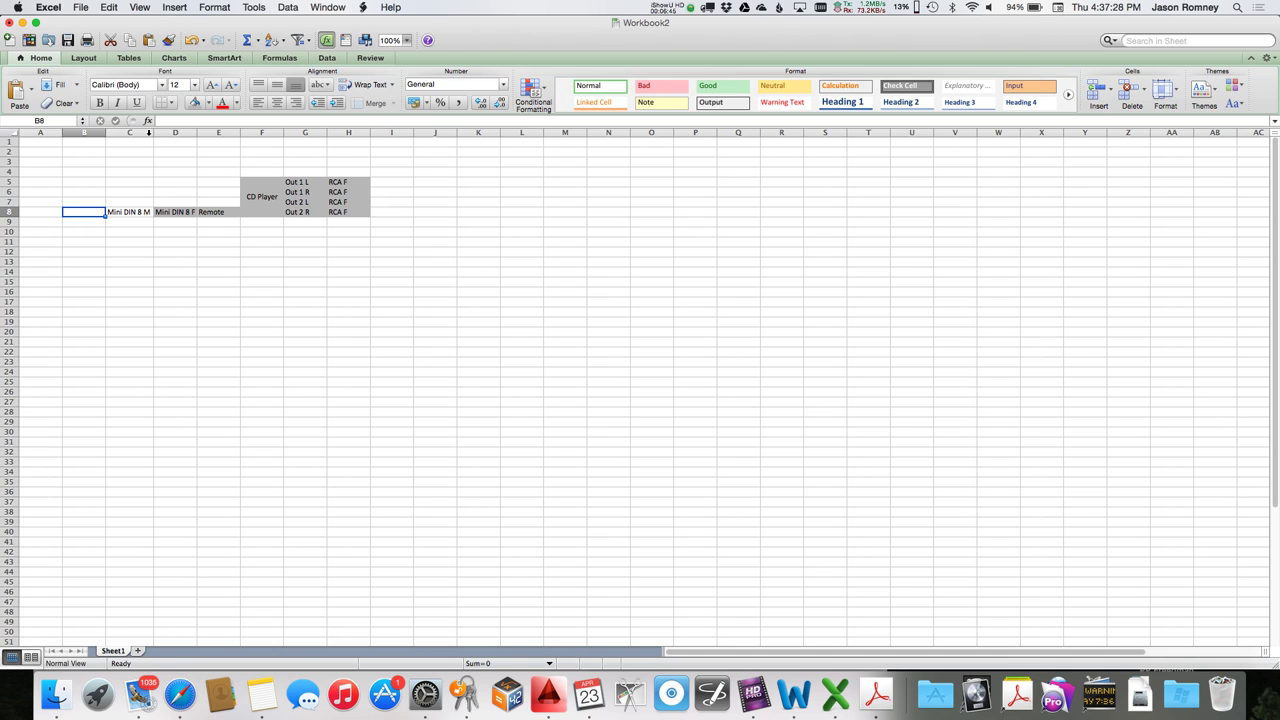
Enter "Remote Cable" in B8 and fit column B's width to its text.
type("Remote Cable")
key("Return")
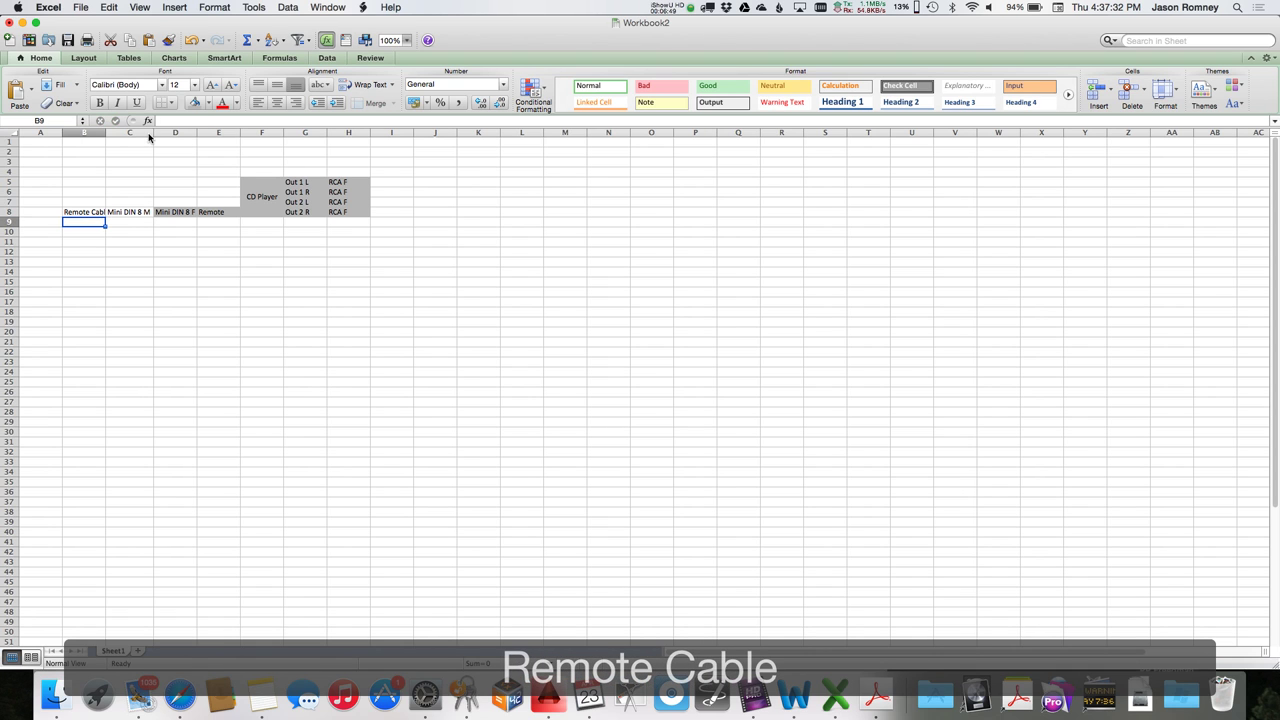
double_click(105, 131)
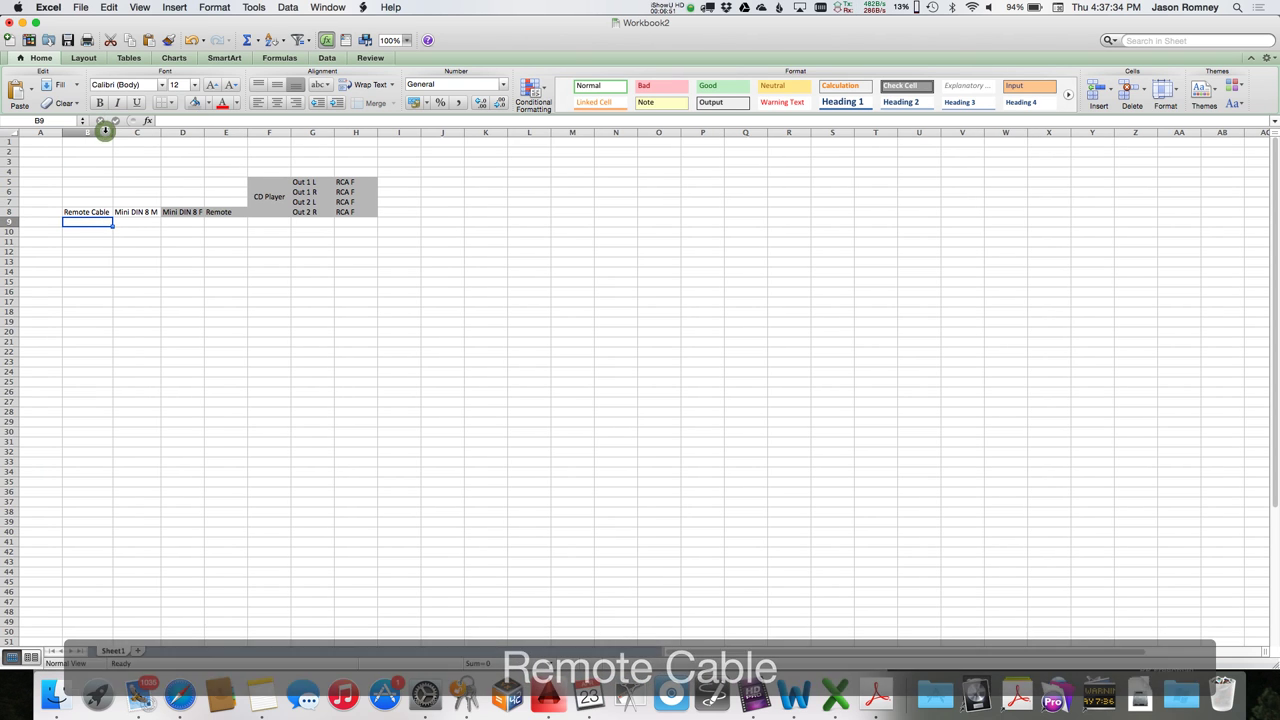
Enter "Mini DIN 8 F" in A8 as the connector at the other end of the remote cable.
key("Up")
key("Left")
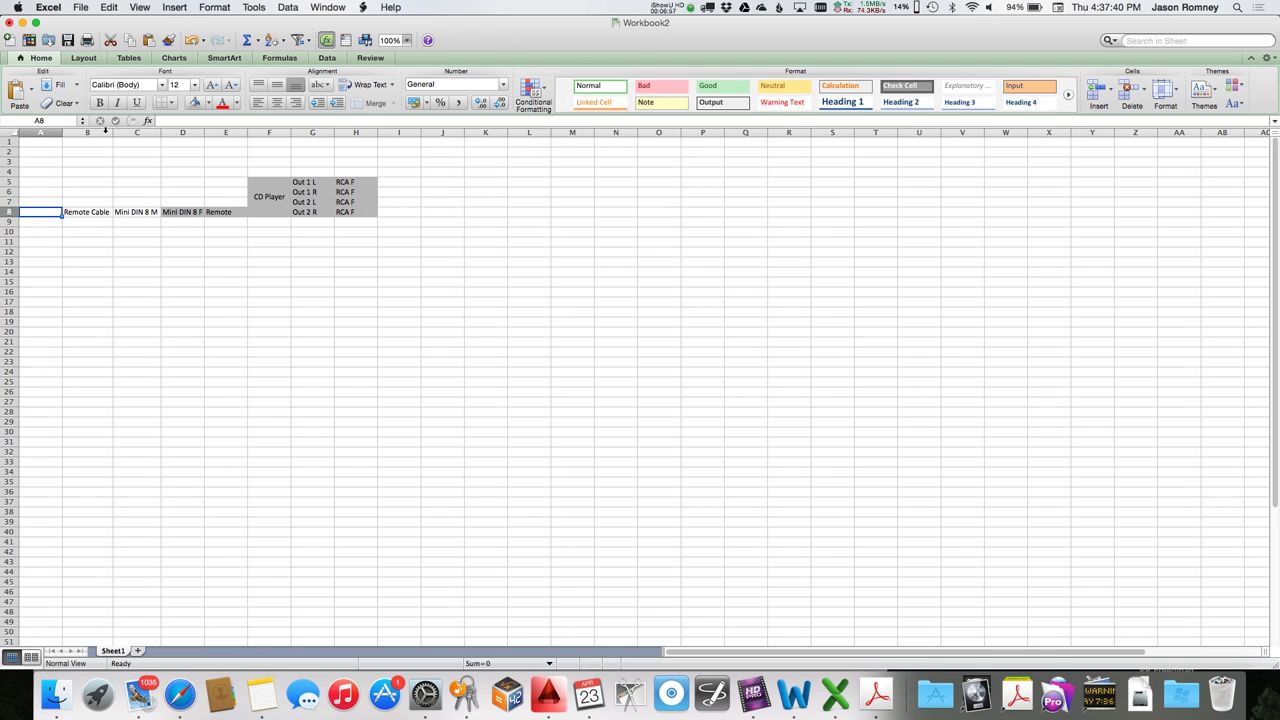
type("MIN")
key("BackSpace")
key("BackSpace")
type("ini DIN 8")
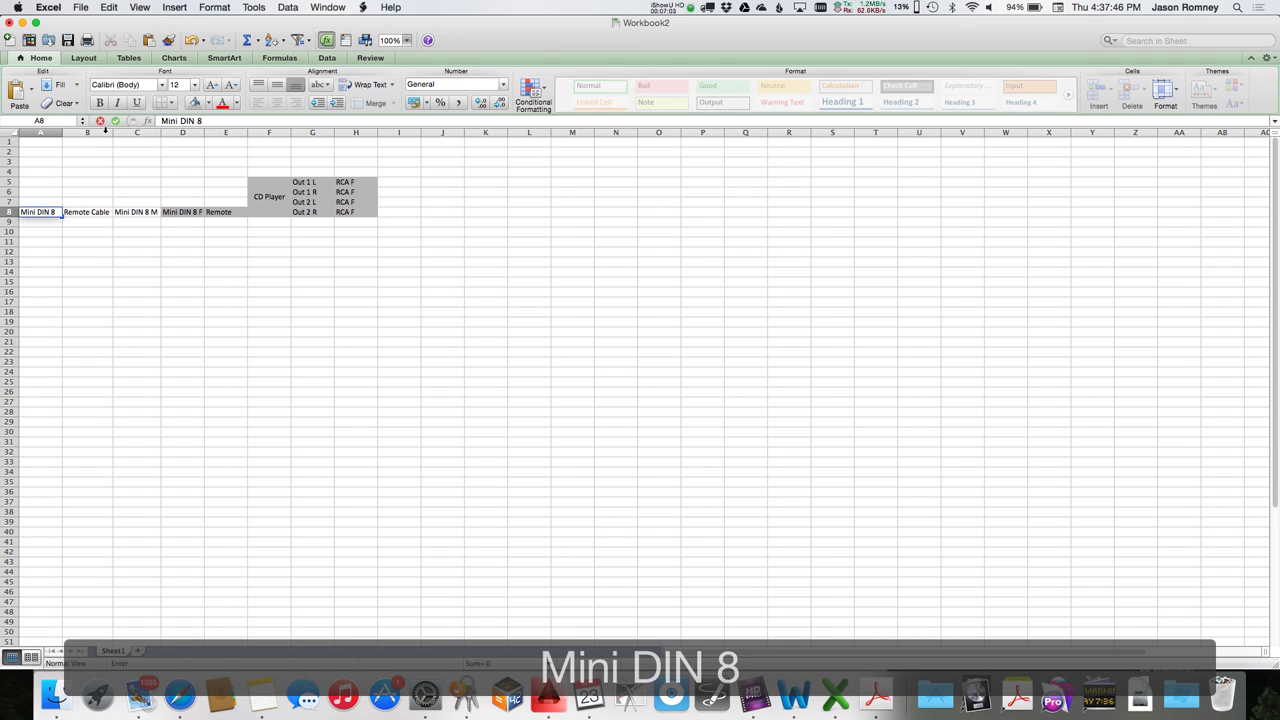
type(" F")
key("Return")
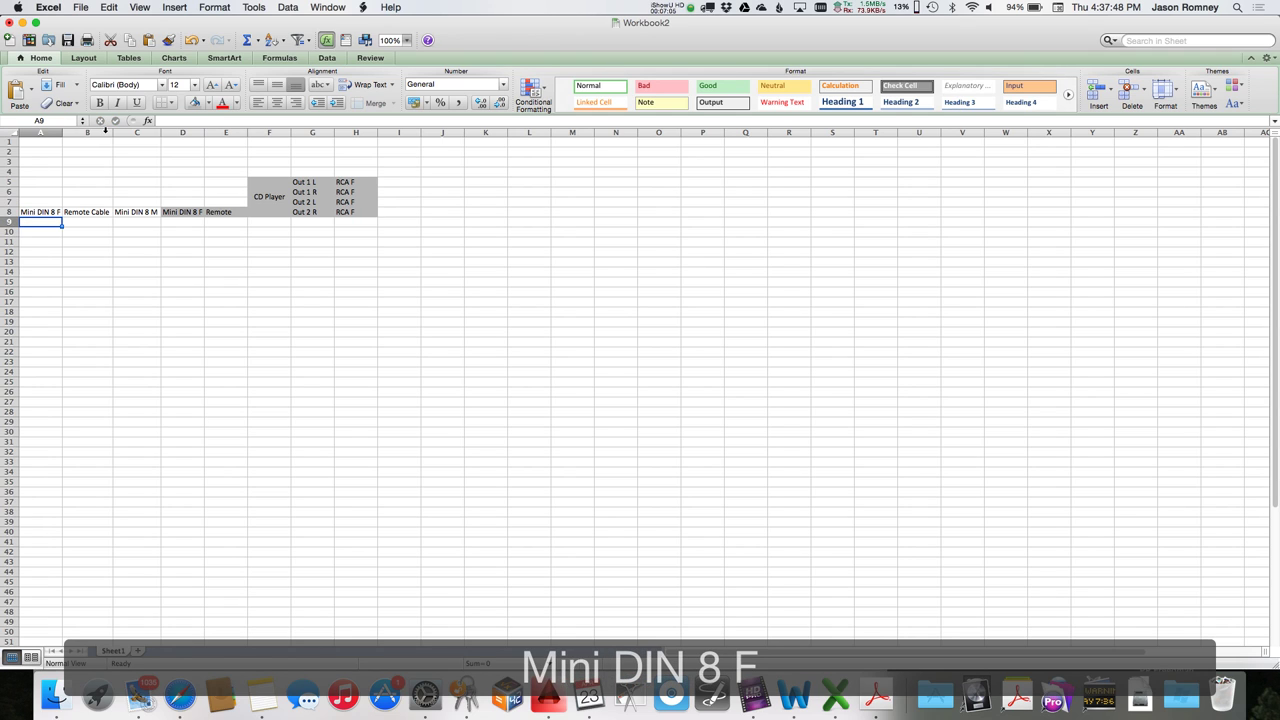
Insert three blank columns before column A to make room for the CD remote.
key("Up")
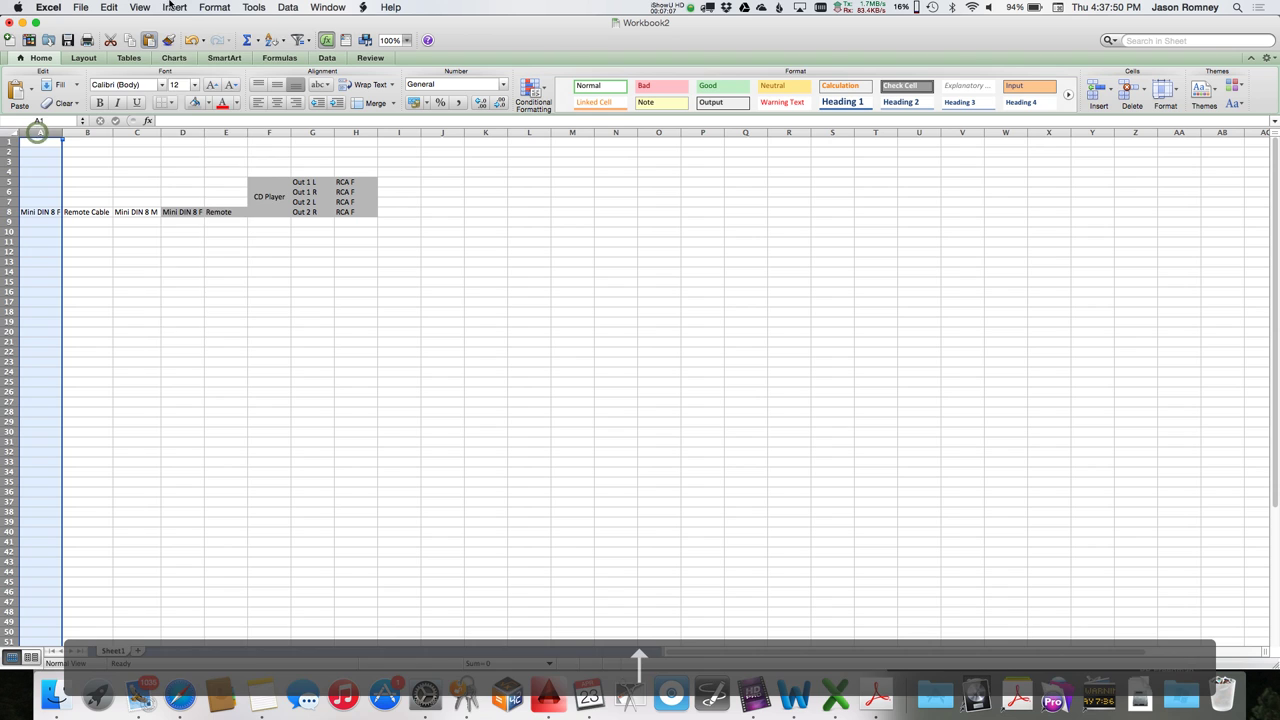
left_click(174, 7)
left_click(175, 48)
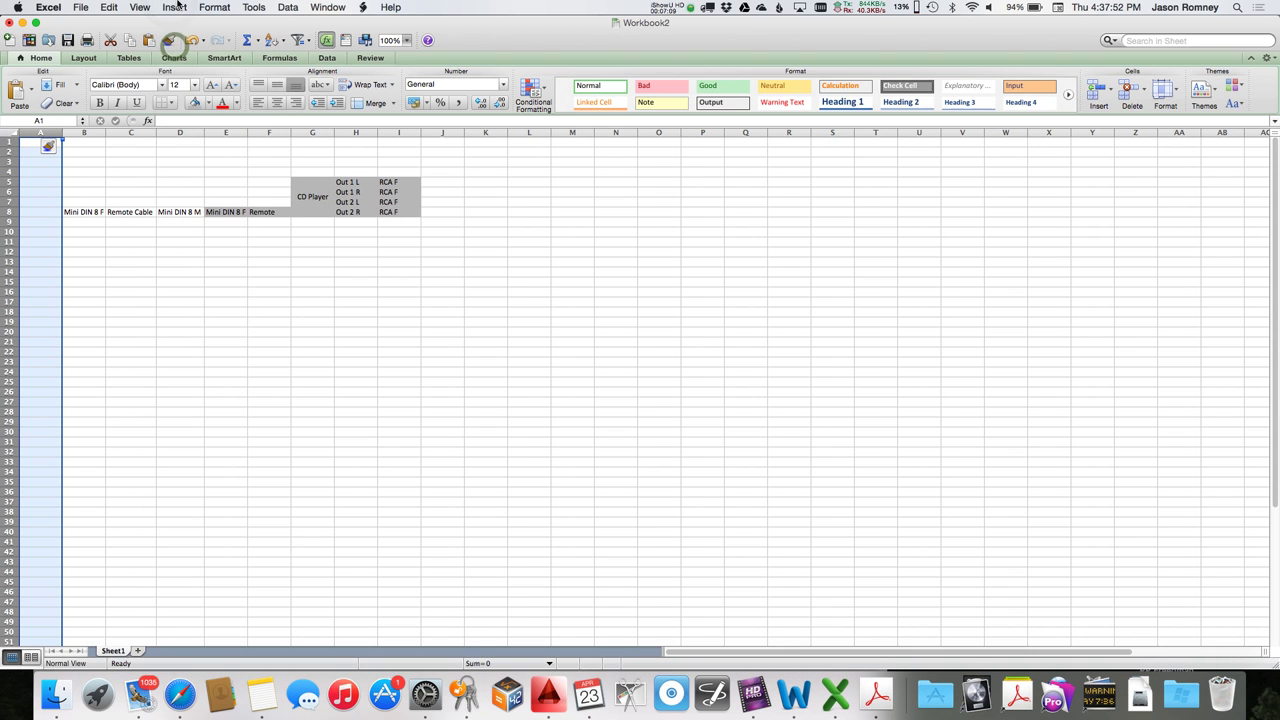
left_click(174, 7)
left_click(185, 48)
left_click(174, 7)
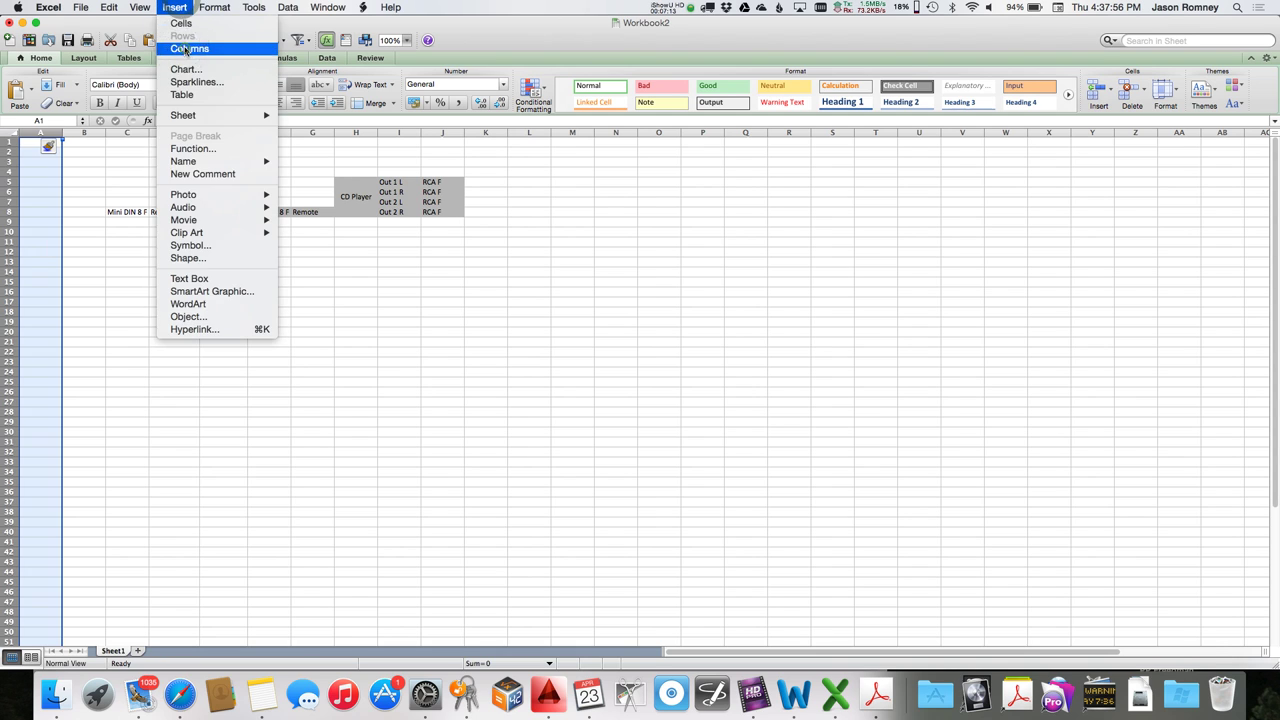
left_click(185, 48)
Enter "Mini DIN 8" in C8, beside the cable's end connector.
key("Down")
key("Right")
key("Down")
key("Down")
key("Down")
key("Down")
key("Down")
key("Down")
key("Right")
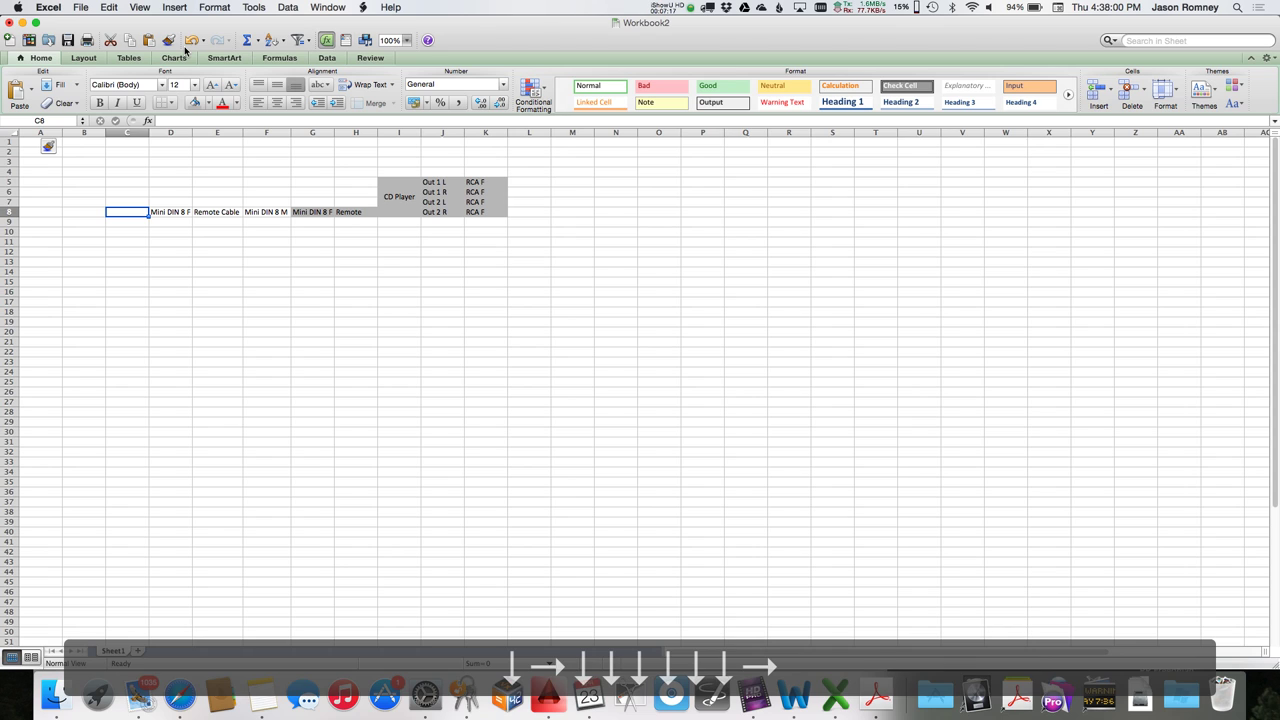
type("Mini")
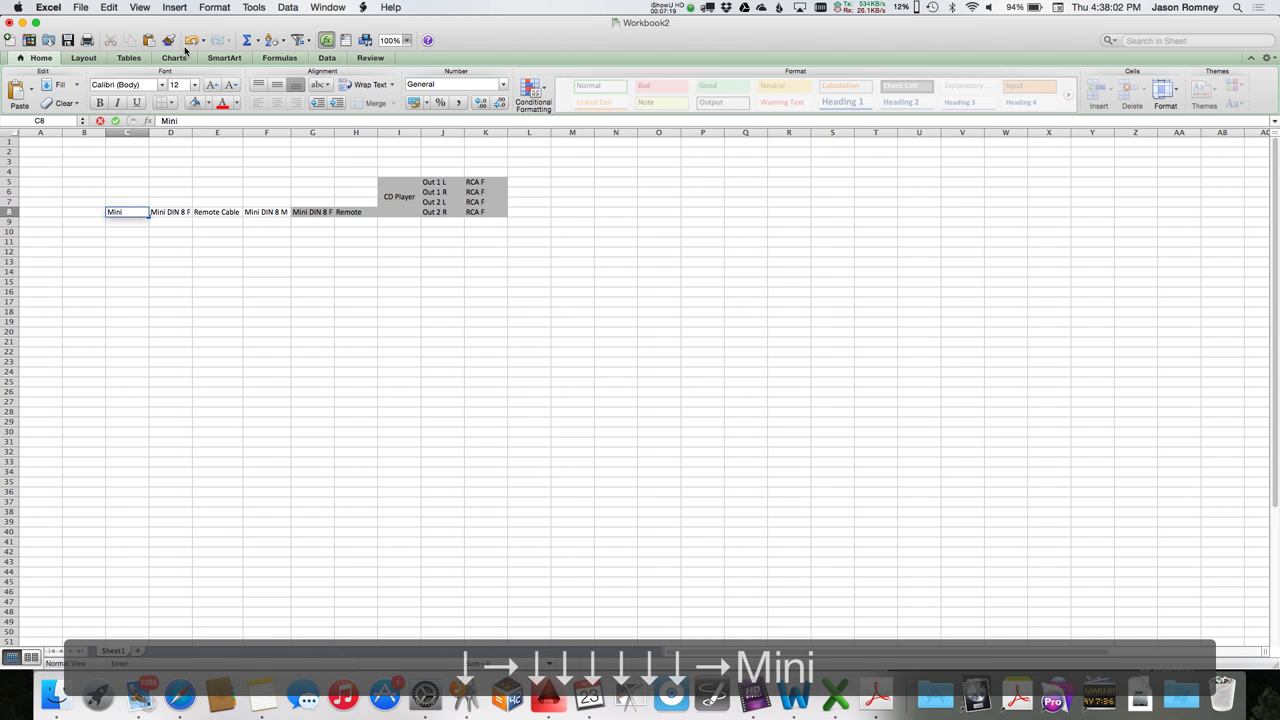
type(" DIN")
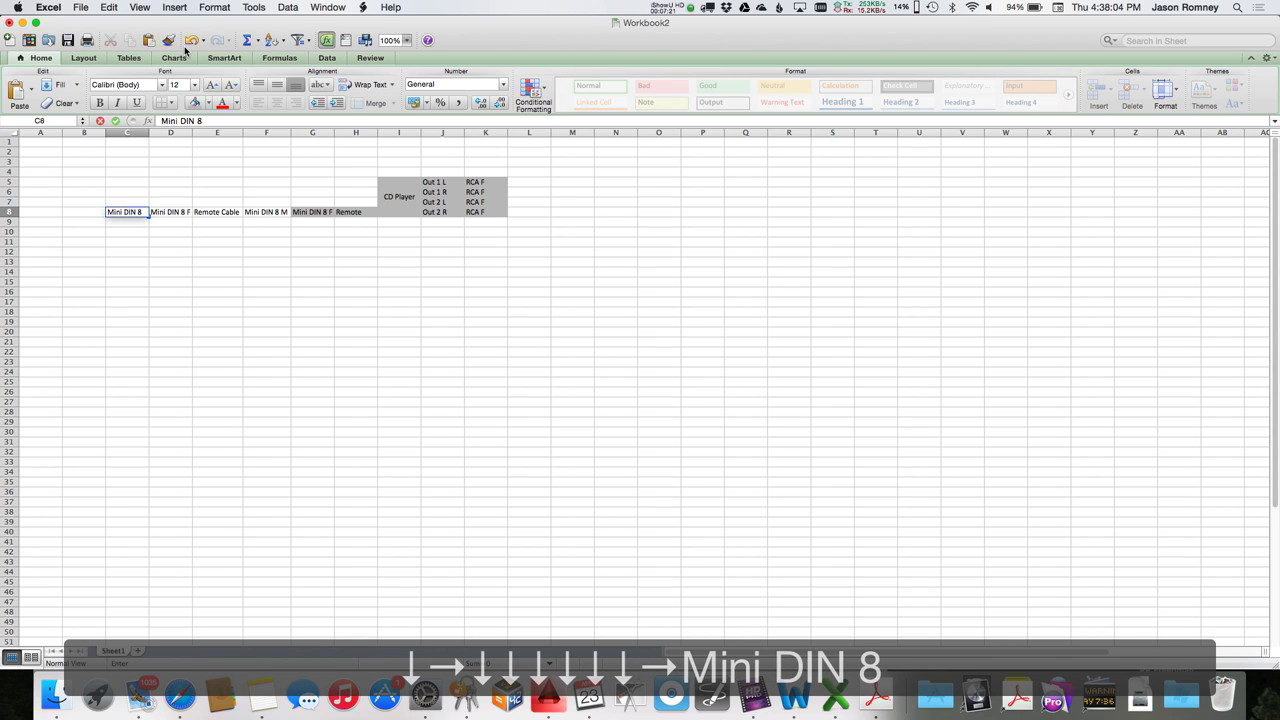
type(" 8")
key("Right")
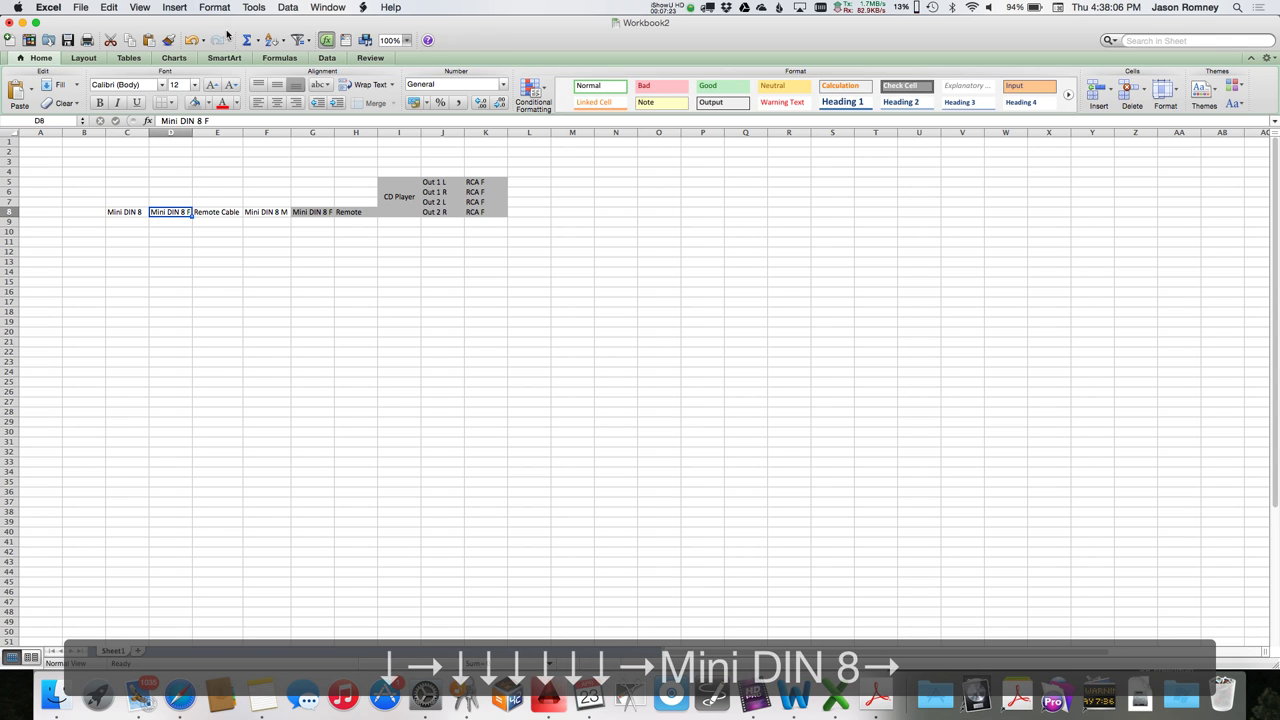
Change the cable's end connector in D8 to "Mini DIN 8 M" and complete C8 as "Mini DIN 8 F".
double_click(225, 121)
type("M")
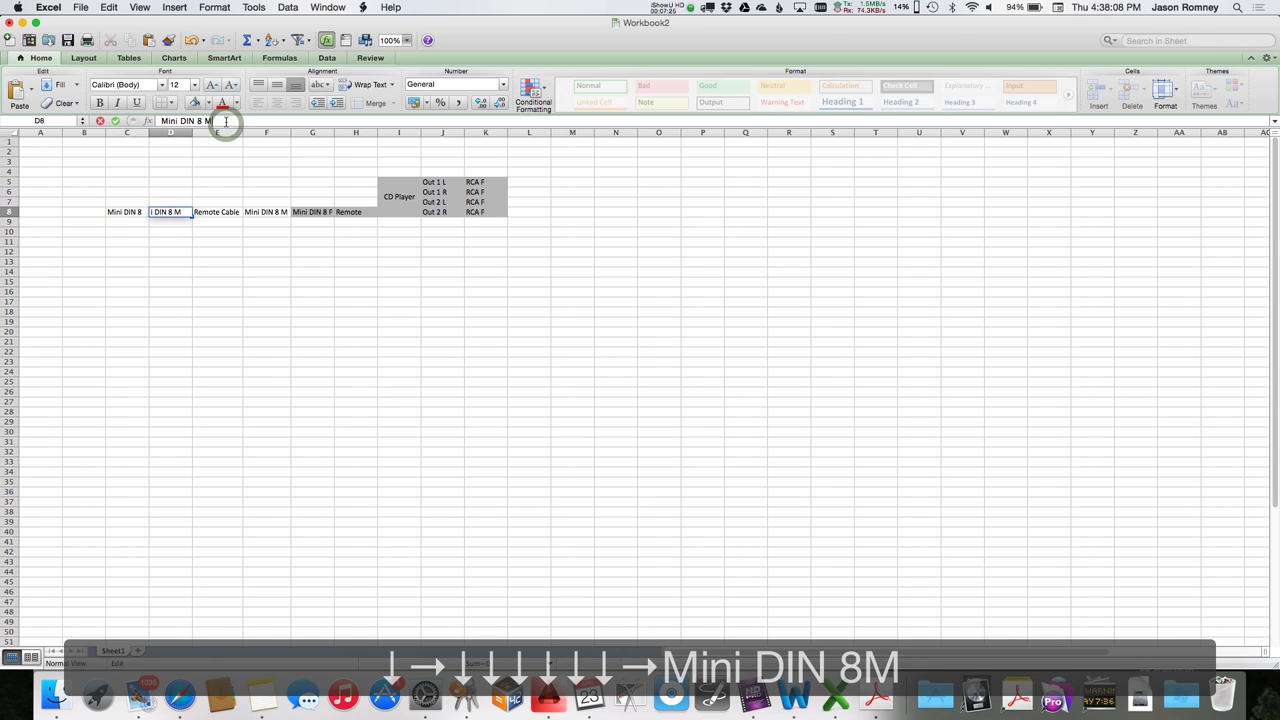
key("Left")
key("shift+Tab")
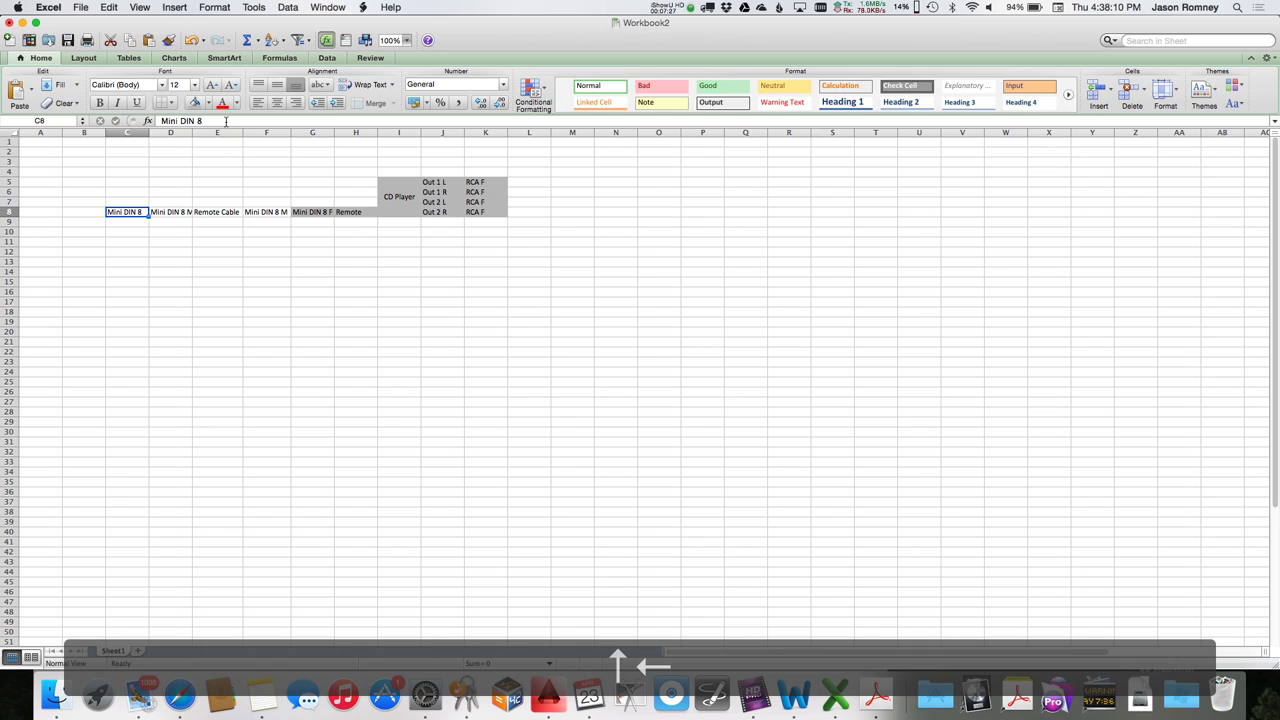
type("F")
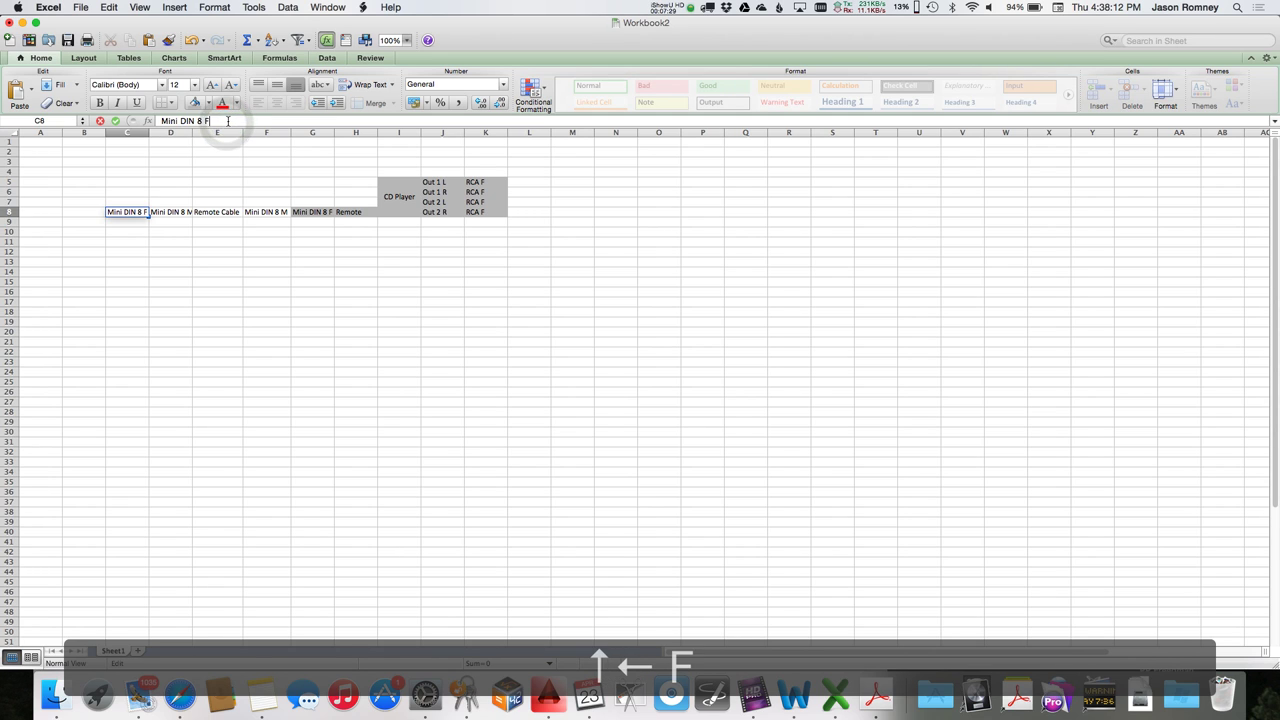
key("shift+Tab")
Enter the port name "Remote" in B8 and the device name "CD Remote" in A8.
type("R")
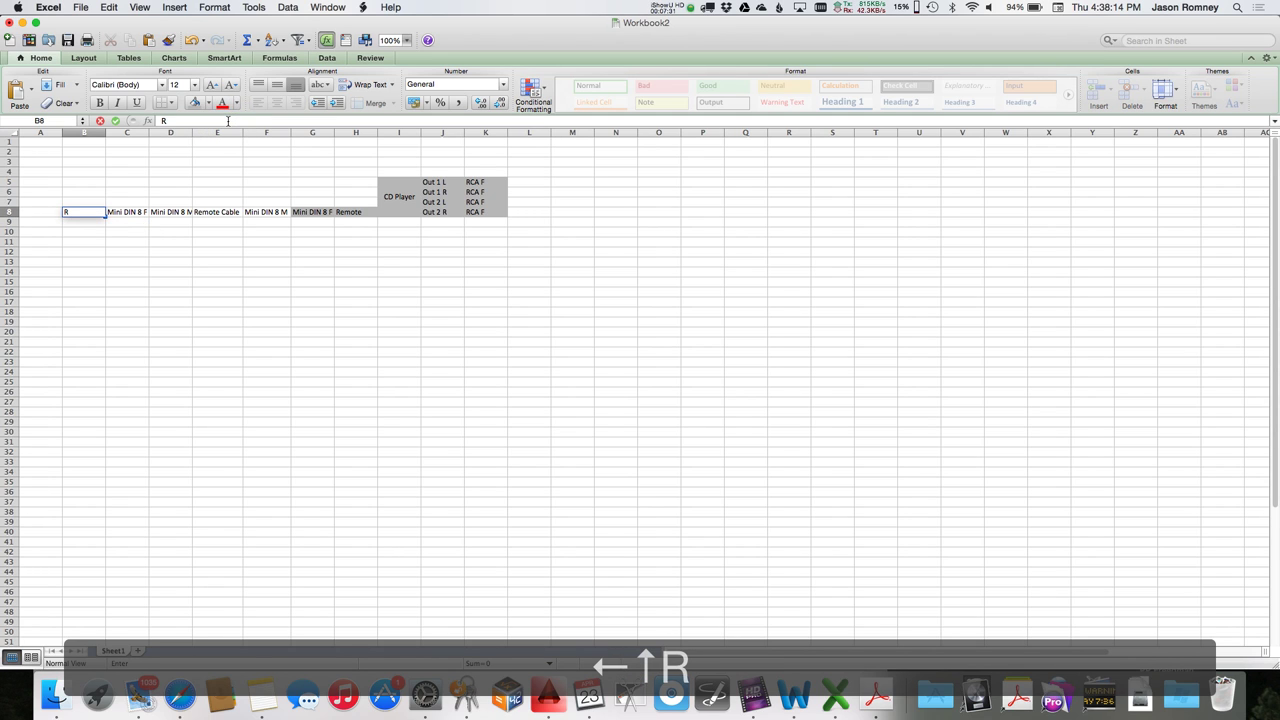
type("emote")
key("shift+Tab")
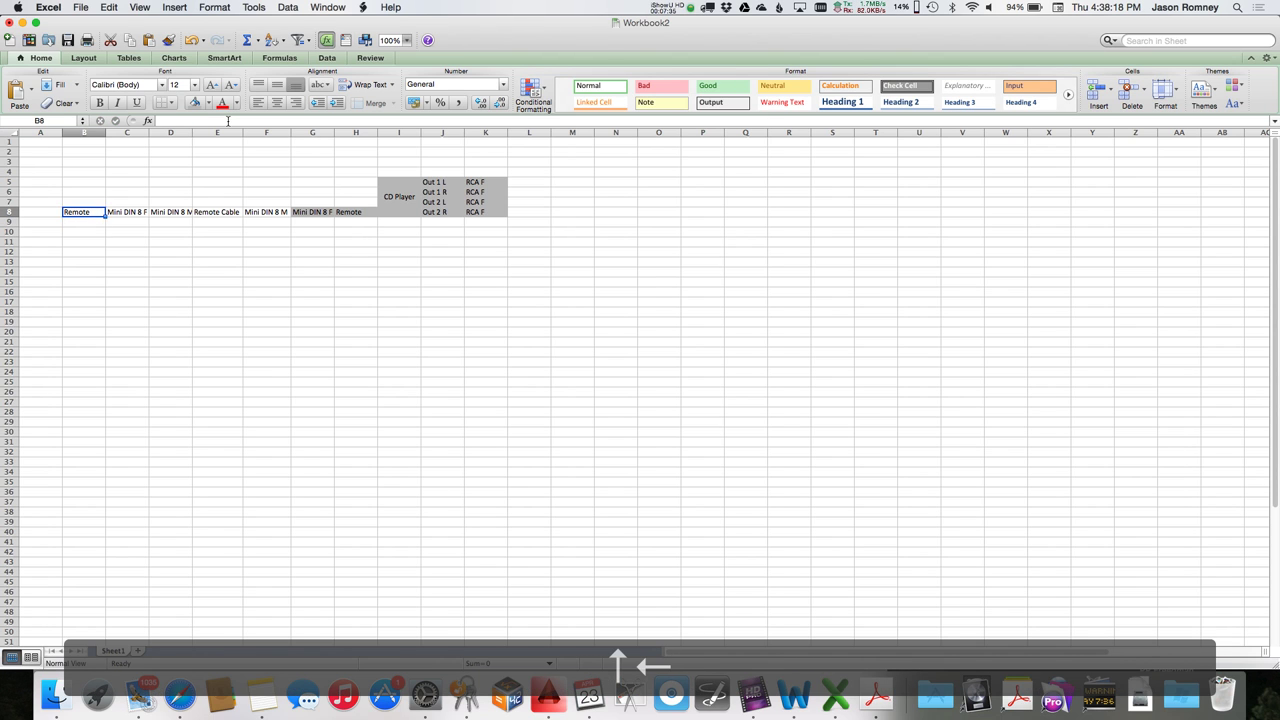
type("CD")
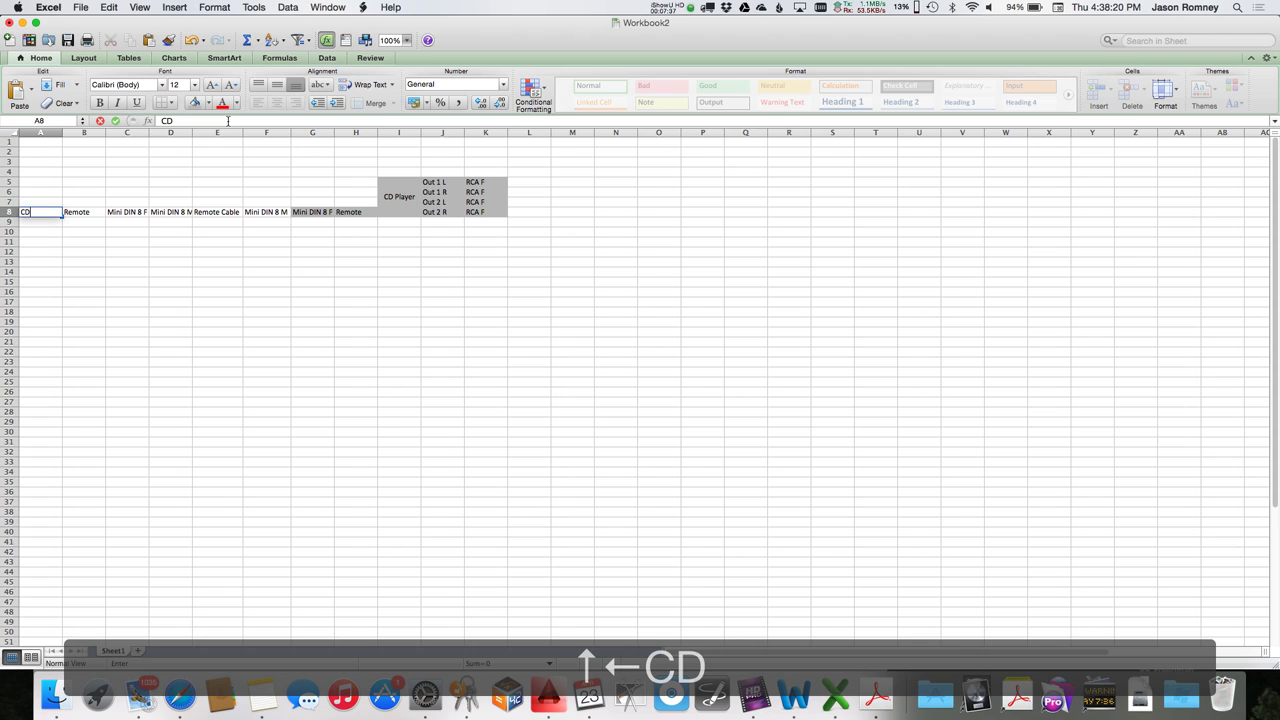
type(" Remote")
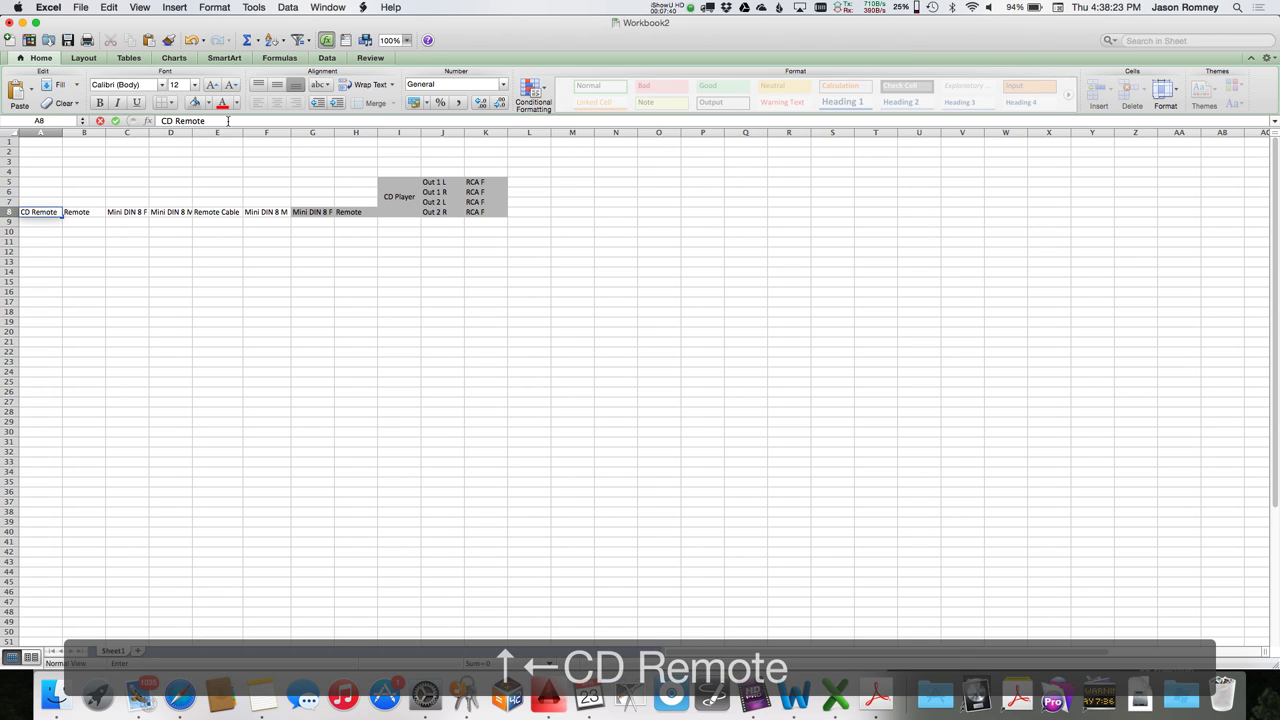
key("Return")
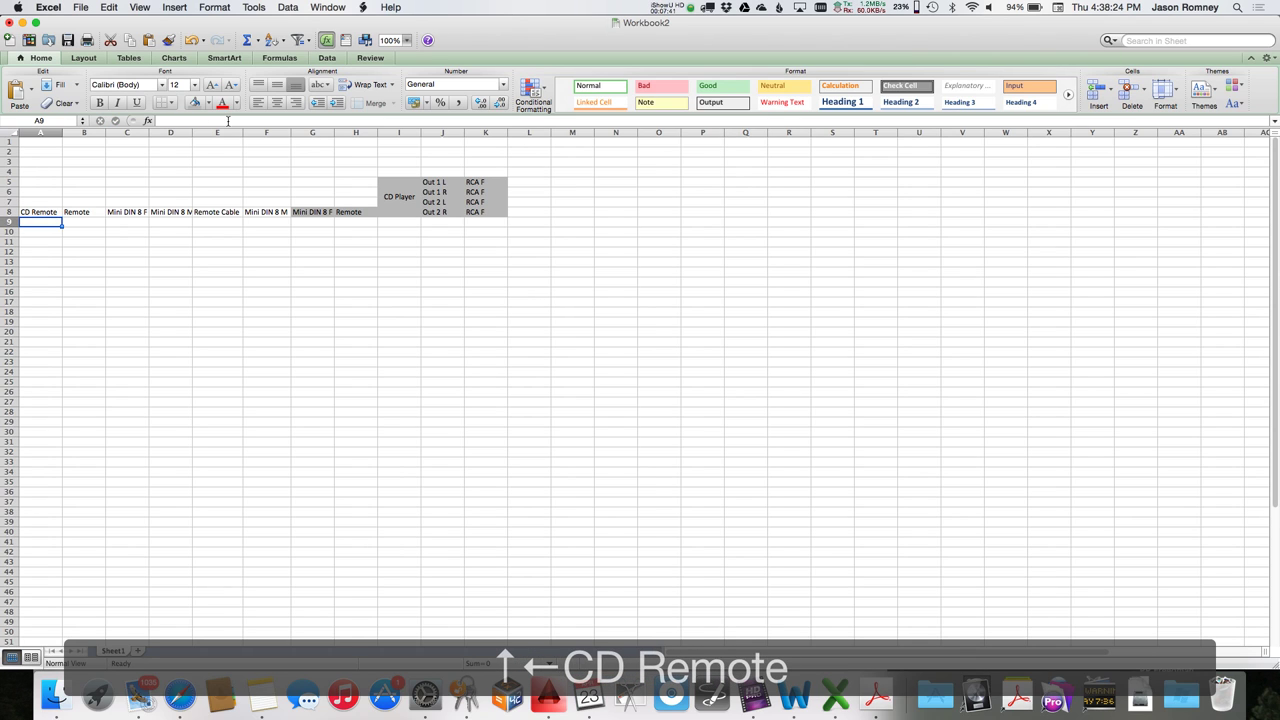
Fill the CD Remote block, A8:C8, with the same grey and fit column D's width to its text.
left_click(131, 214)
left_click_drag(131, 214, 40, 212)
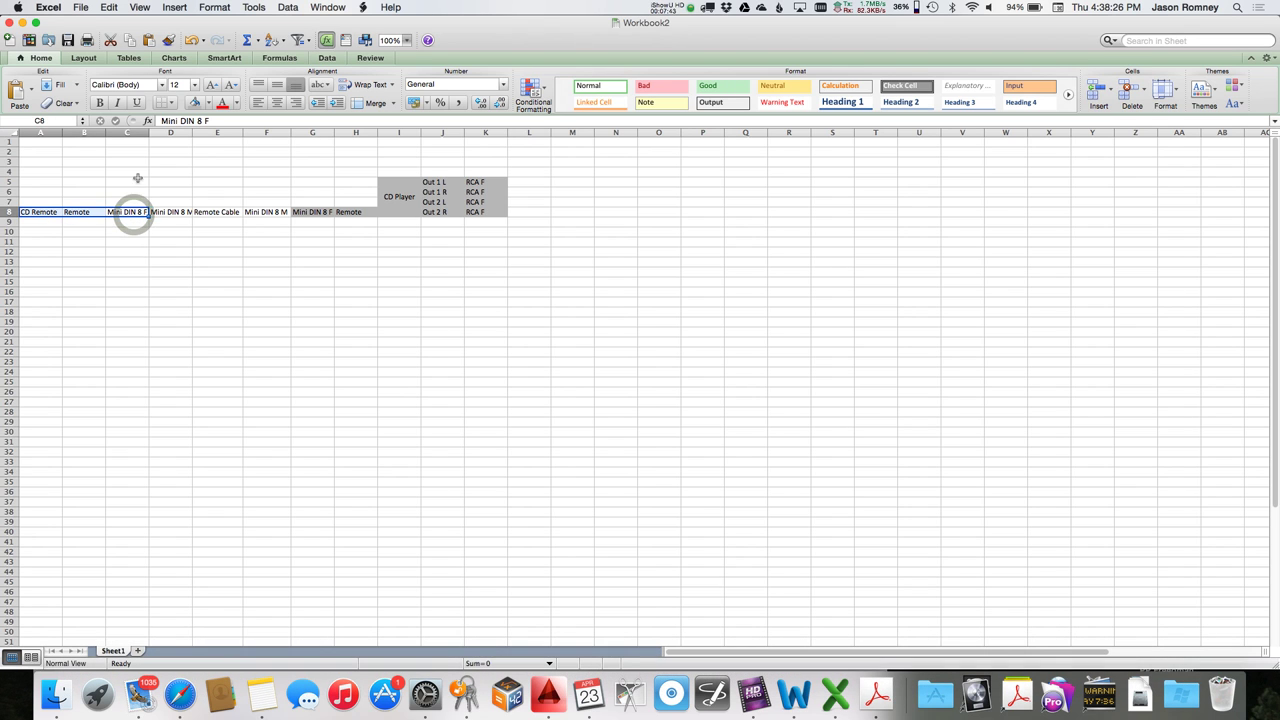
left_click(195, 105)
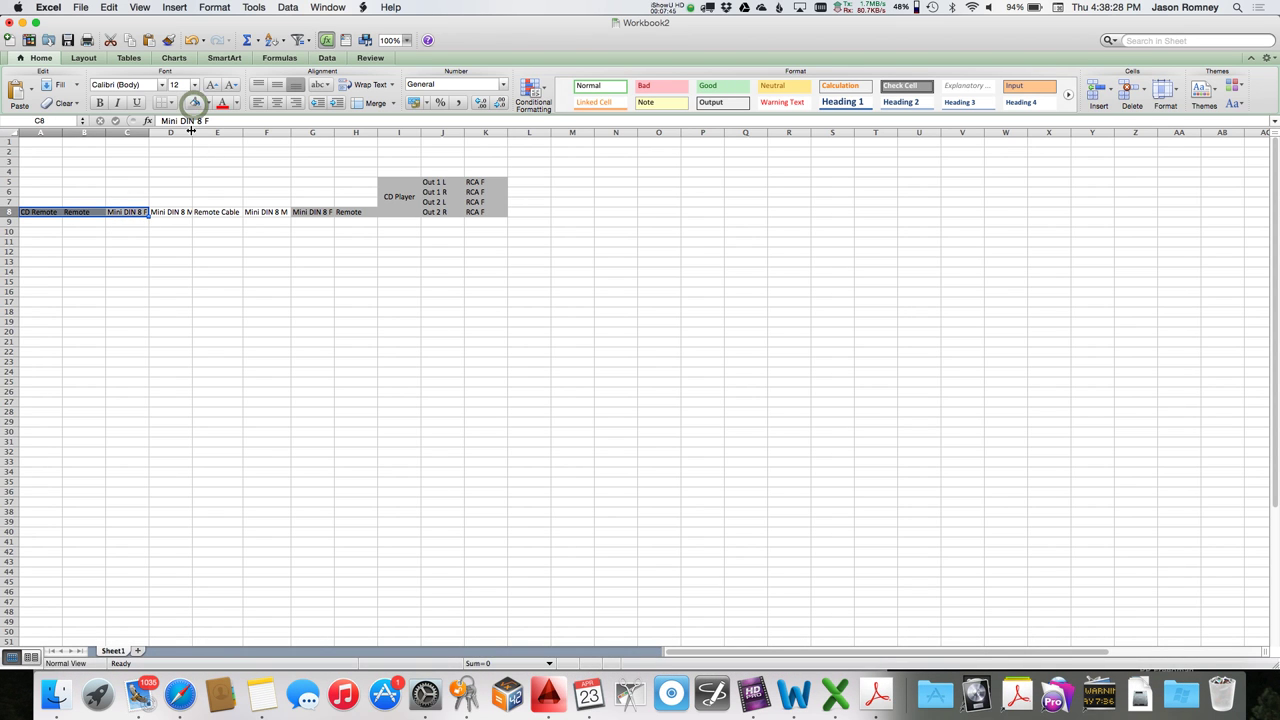
double_click(192, 134)
Colour the "Remote Cable" text in E8 red.
left_click(224, 212)
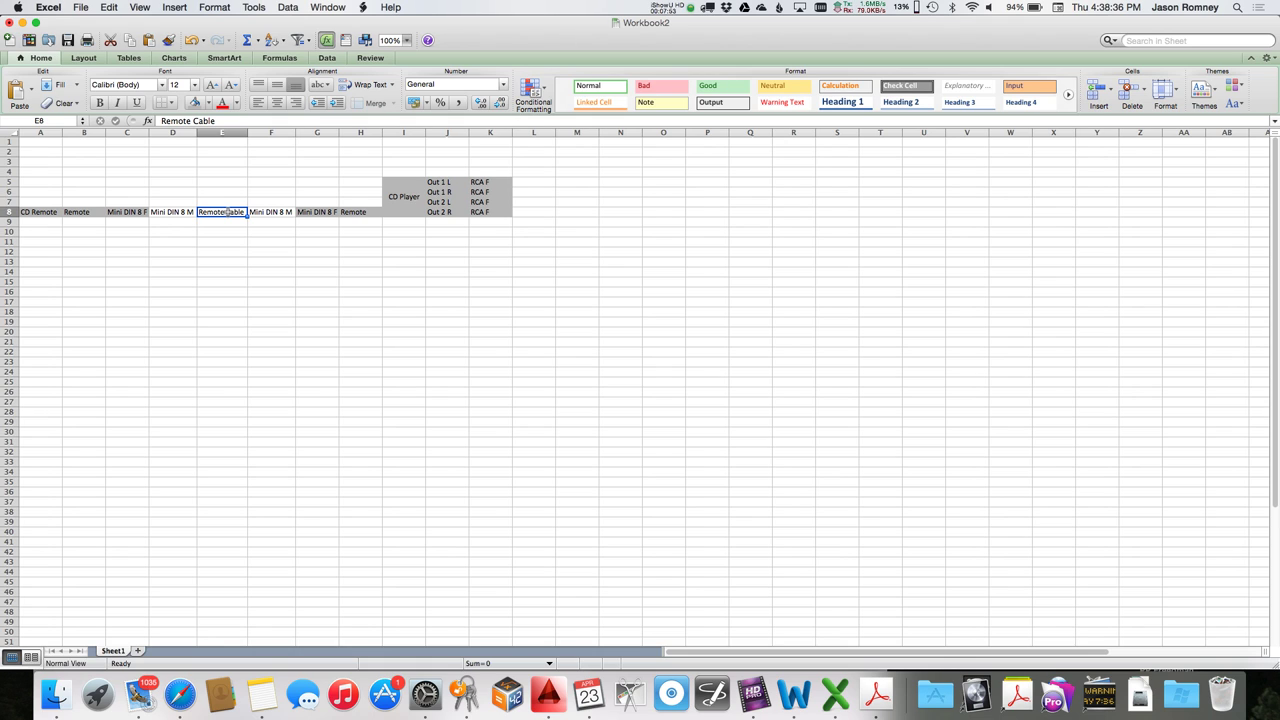
left_click(222, 103)
left_click(242, 372)
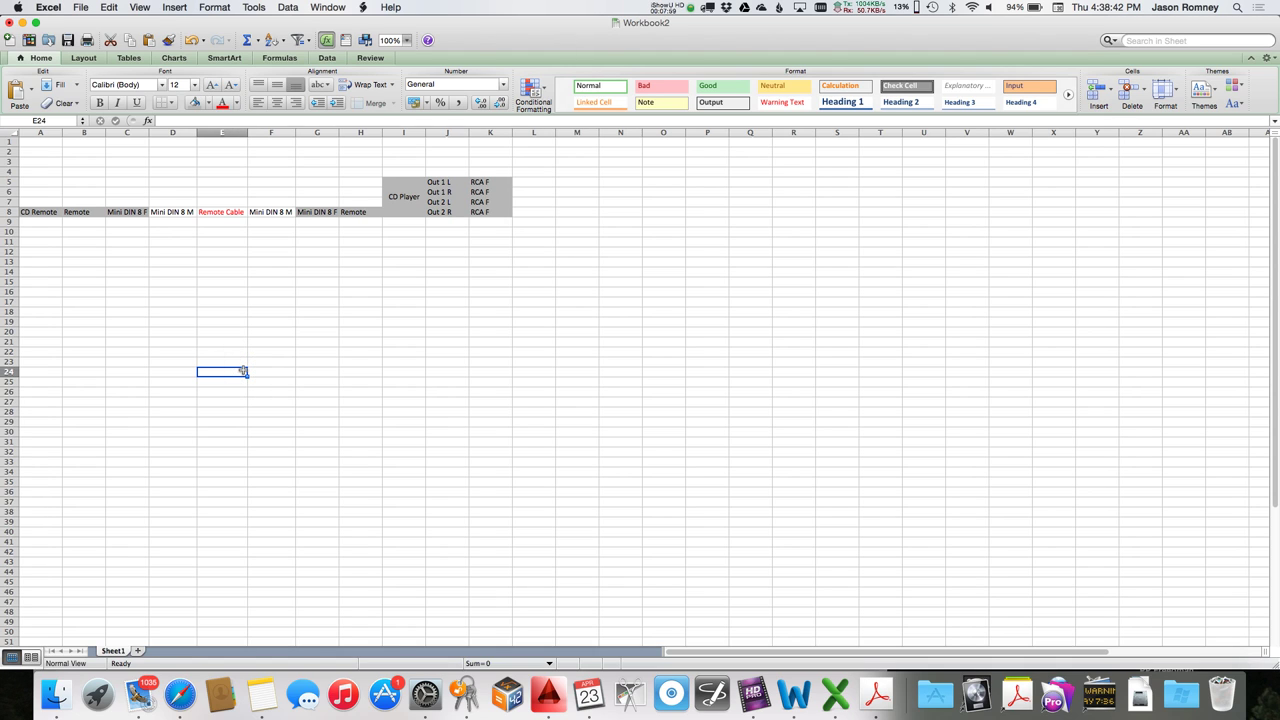
Make the "Remote Cable" text in E8 bold.
key("Up")
key("Up")
key("Up")
key("Up")
key("Up")
key("Up")
key("Up")
key("Up")
key("Up")
key("Up")
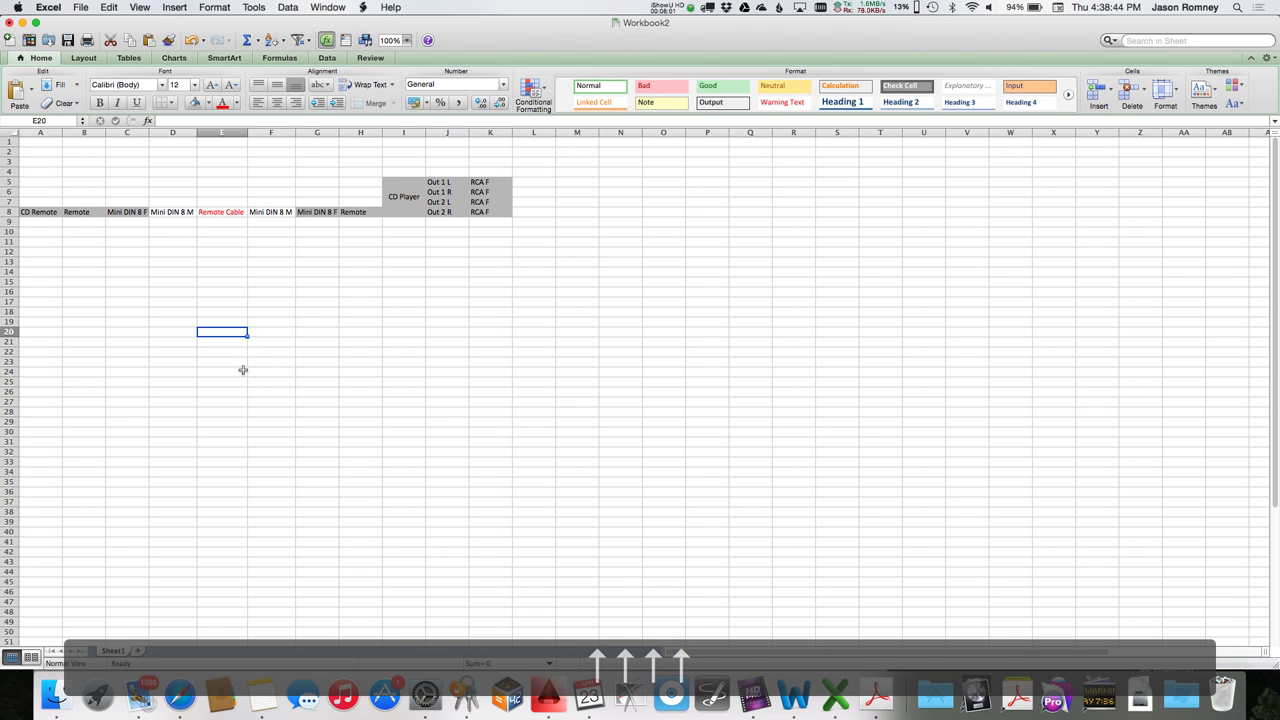
key("Up")
key("Up")
key("Up")
key("Up")
key("Up")
key("Up")
key("Up")
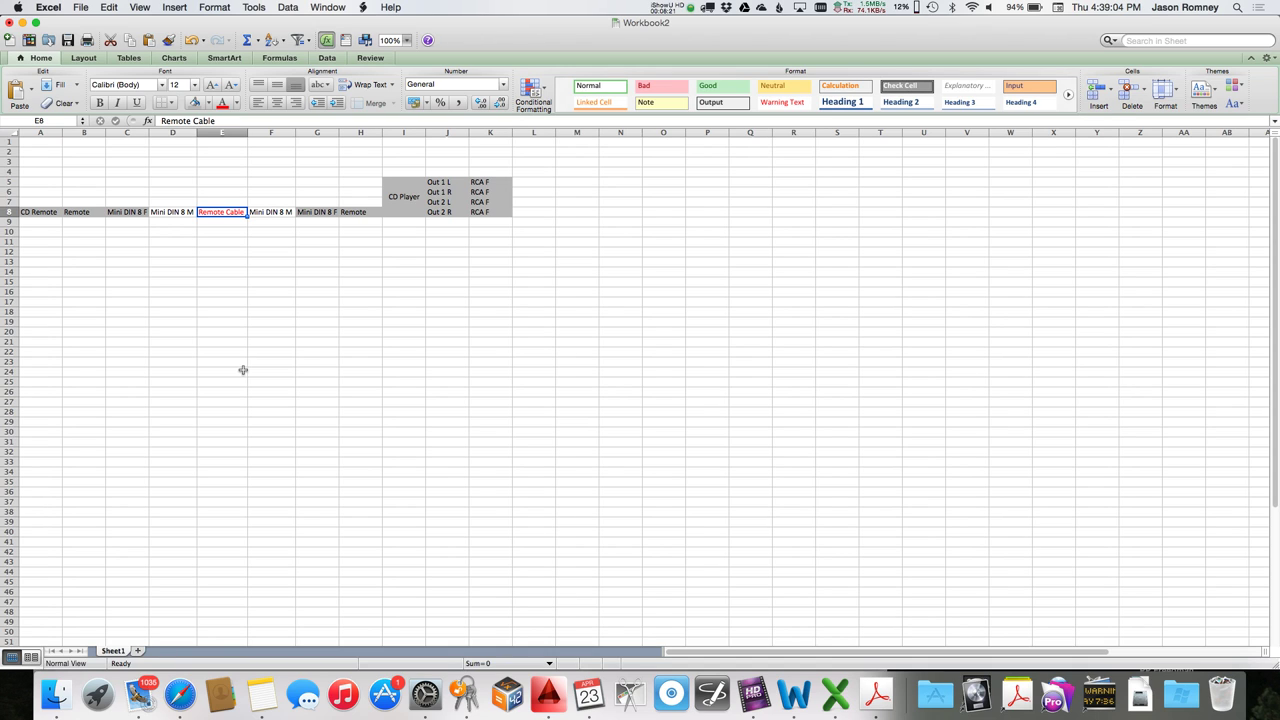
left_click(100, 104)
Make the device names "CD Remote" in A8 and "CD Player" in its merged cell bold.
left_click(45, 213)
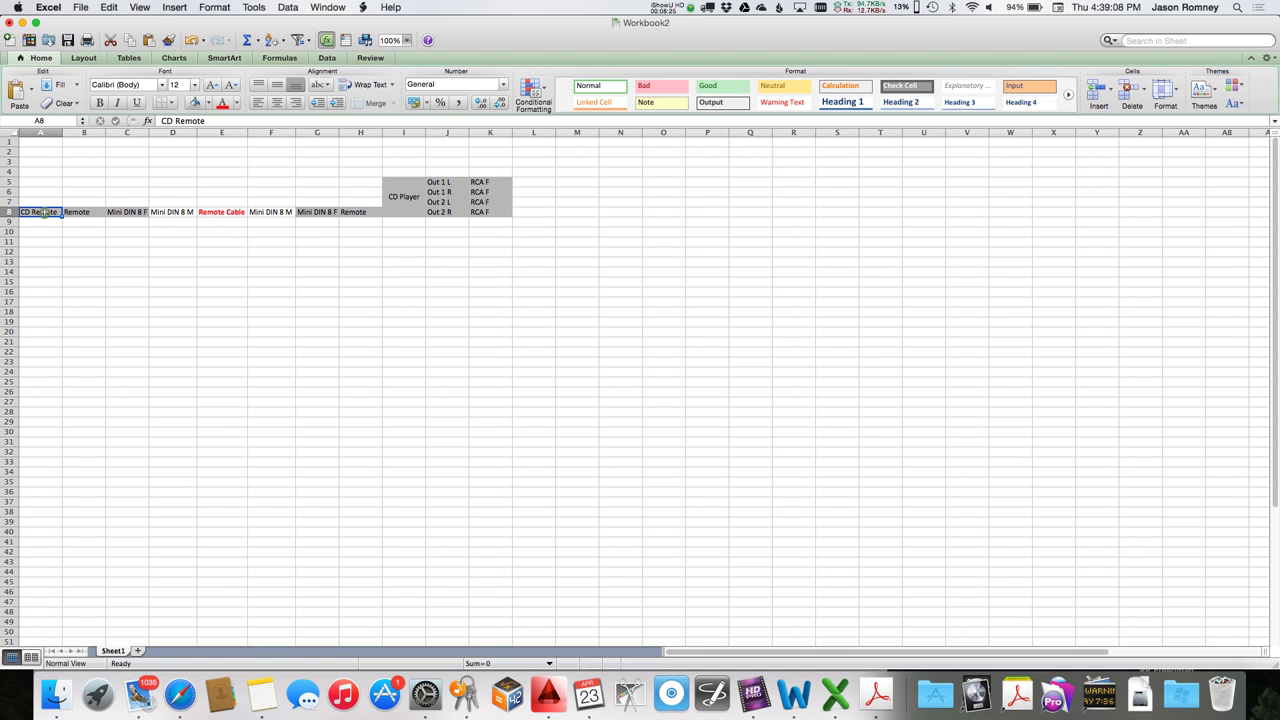
key("super+b")
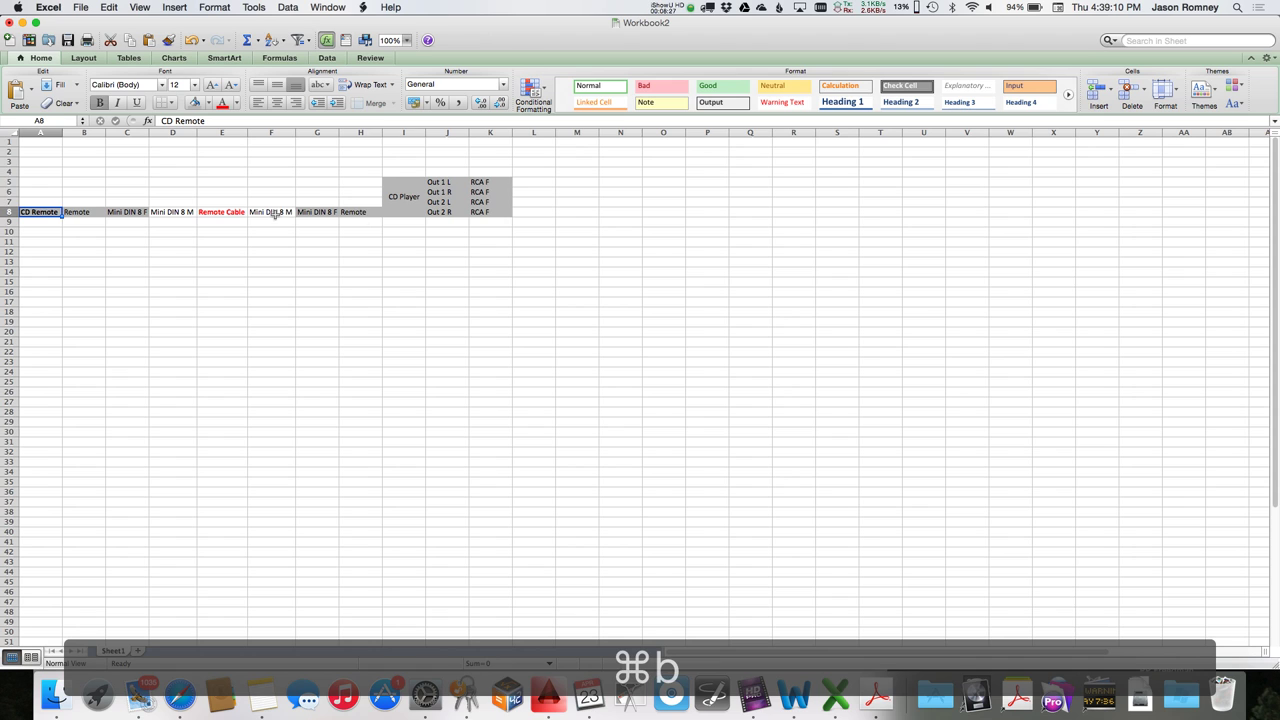
left_click(400, 196)
key("super+b")
left_click(302, 311)
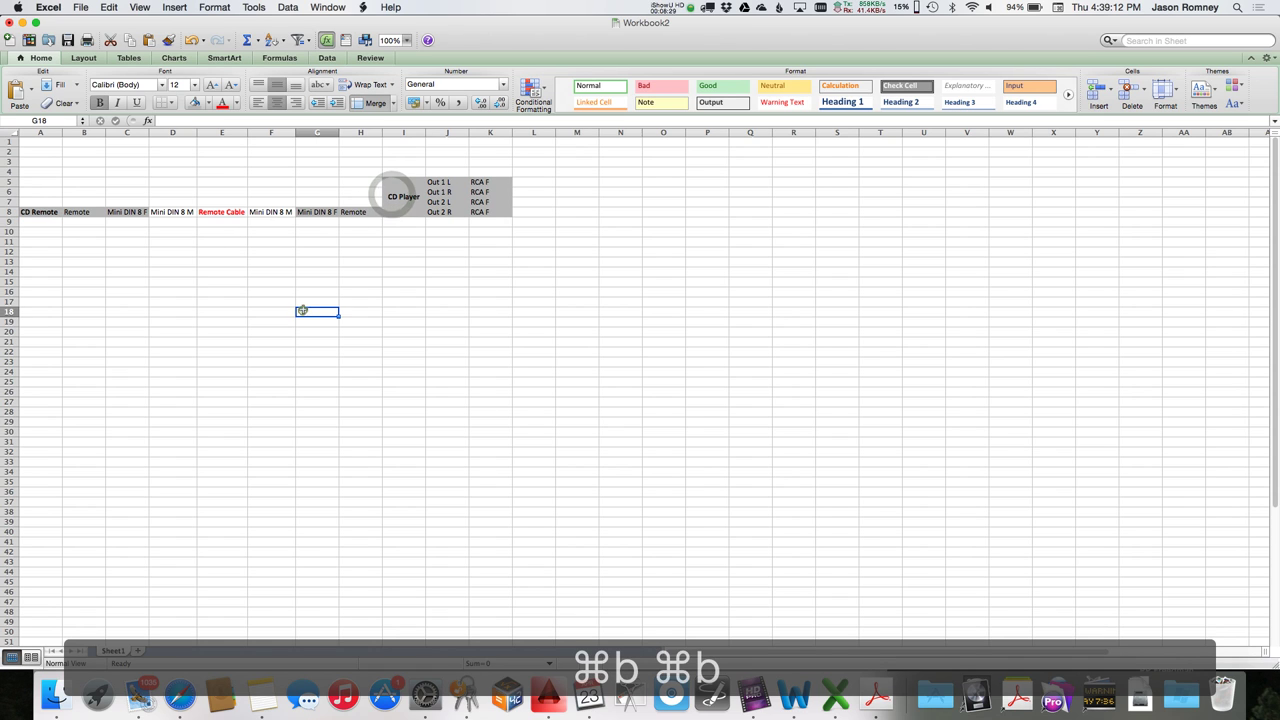
Enter the device name "Yamaha M7CL" in Q5 and fit column Q's width to its text.
left_click(529, 183)
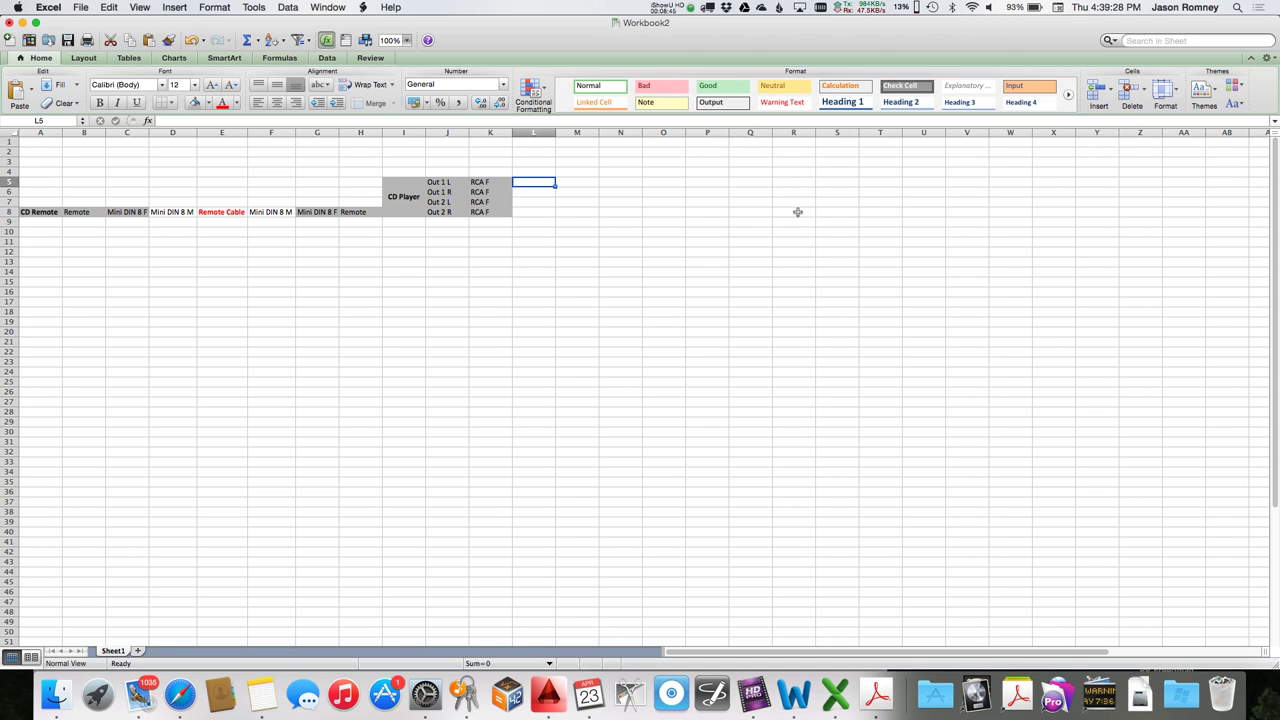
left_click(747, 183)
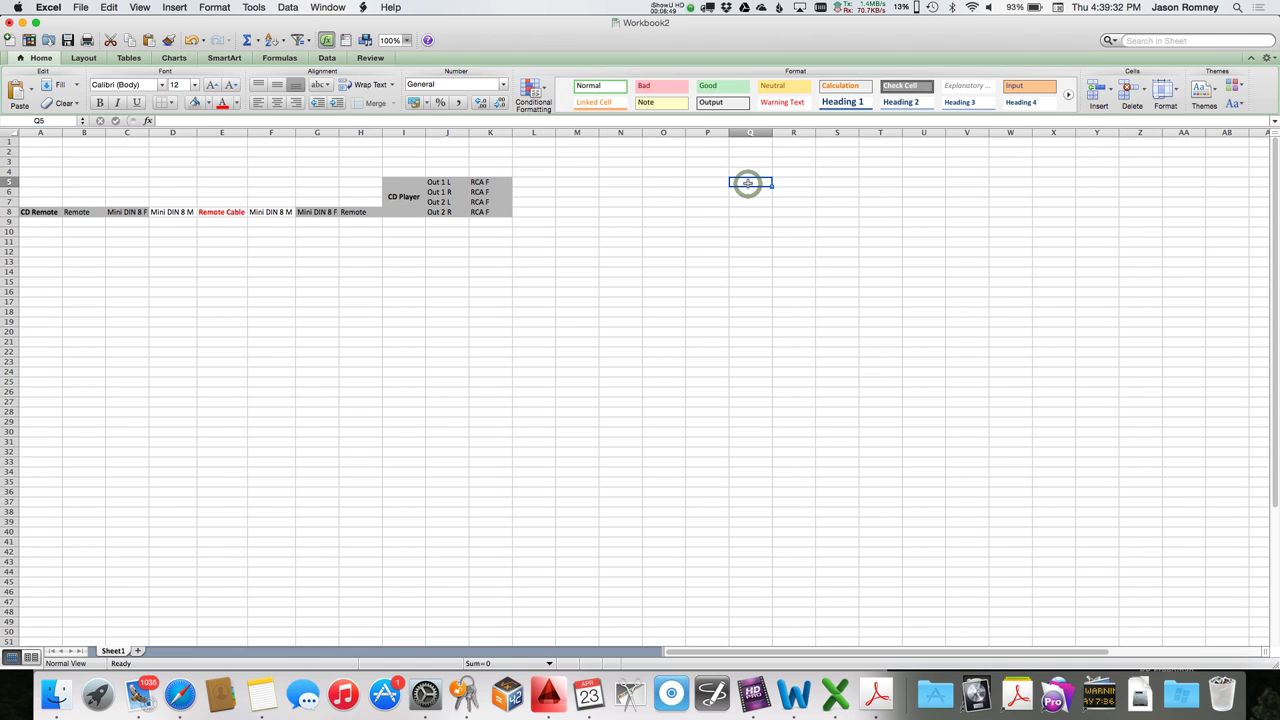
type("M")
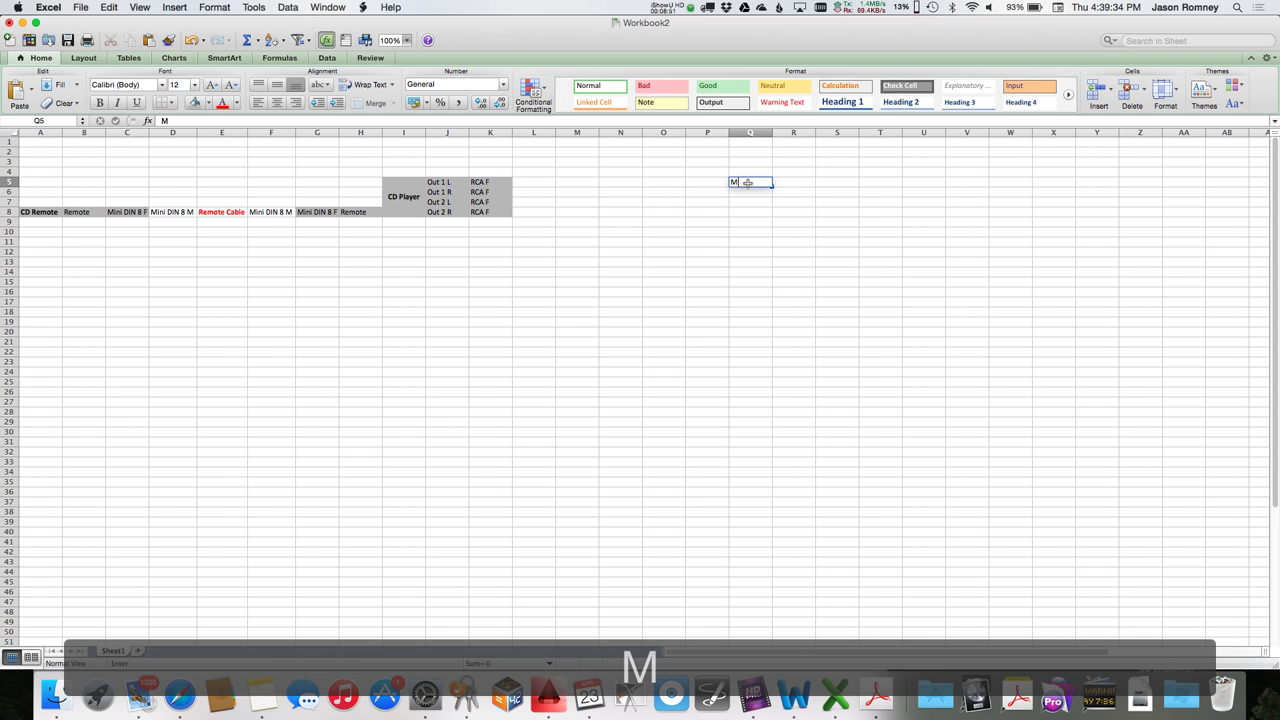
type("ix")
key("BackSpace")
key("BackSpace")
key("BackSpace")
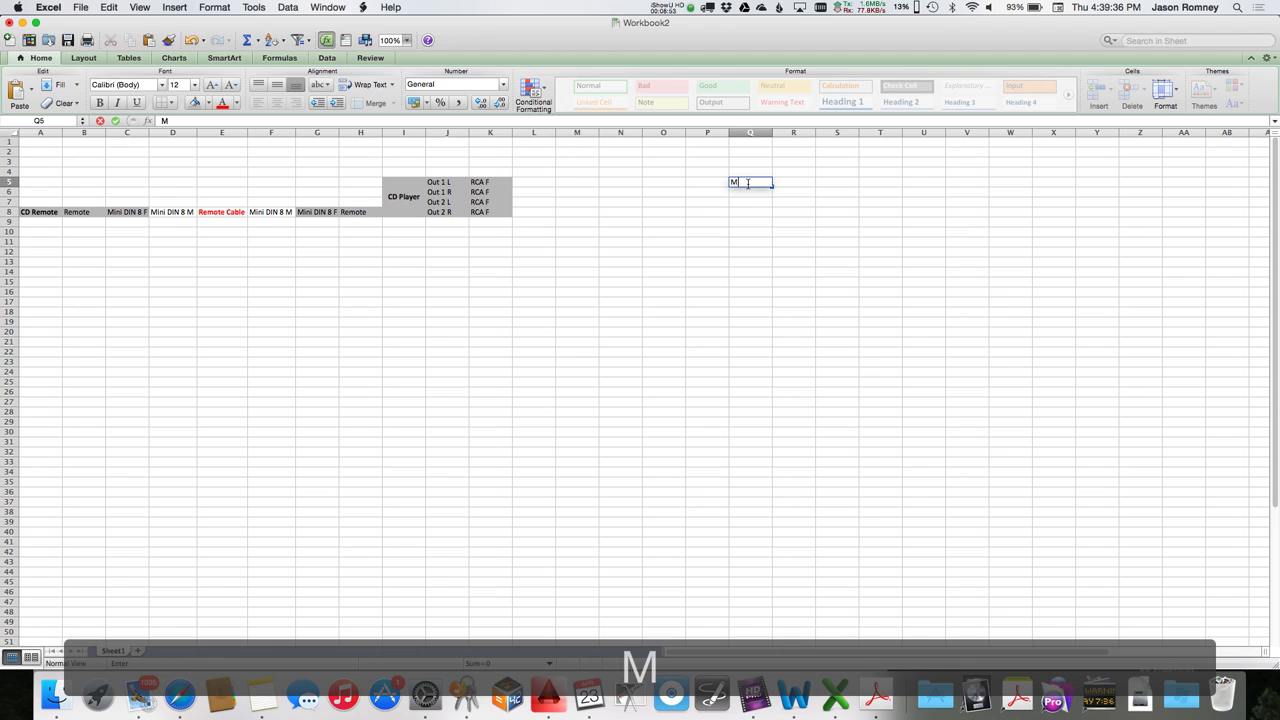
type("Yamaha")
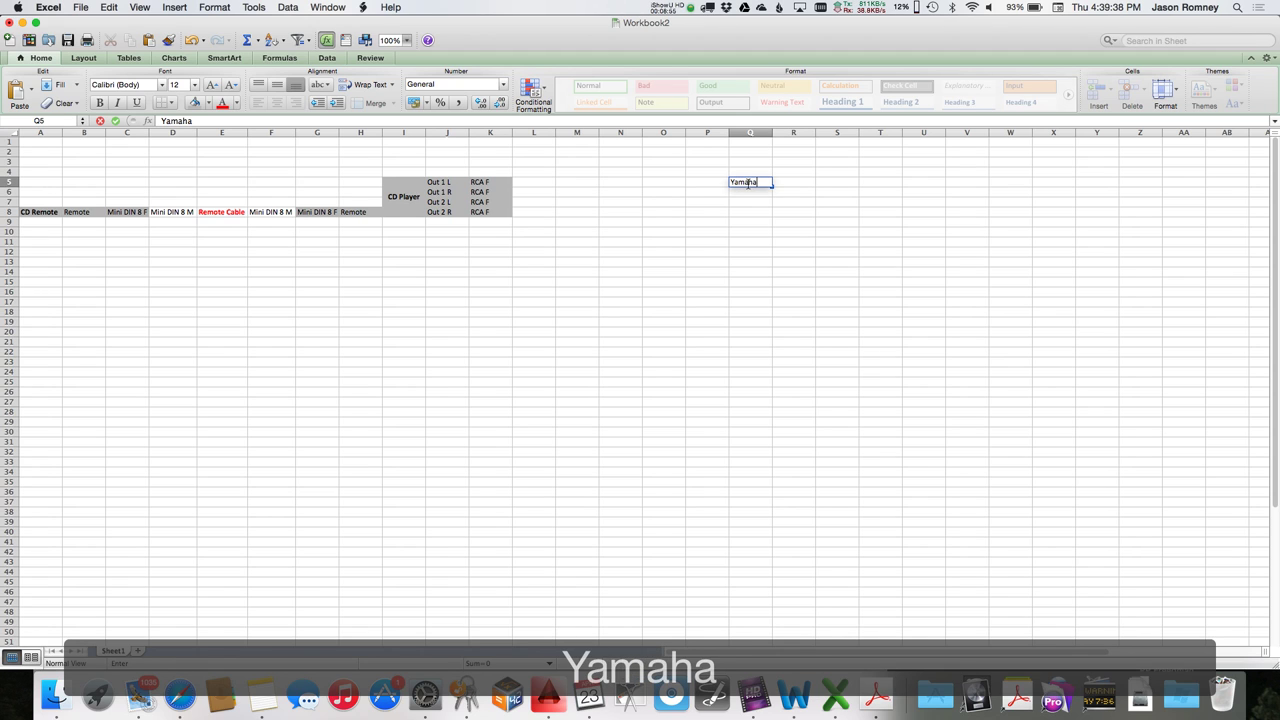
type(" M7CL")
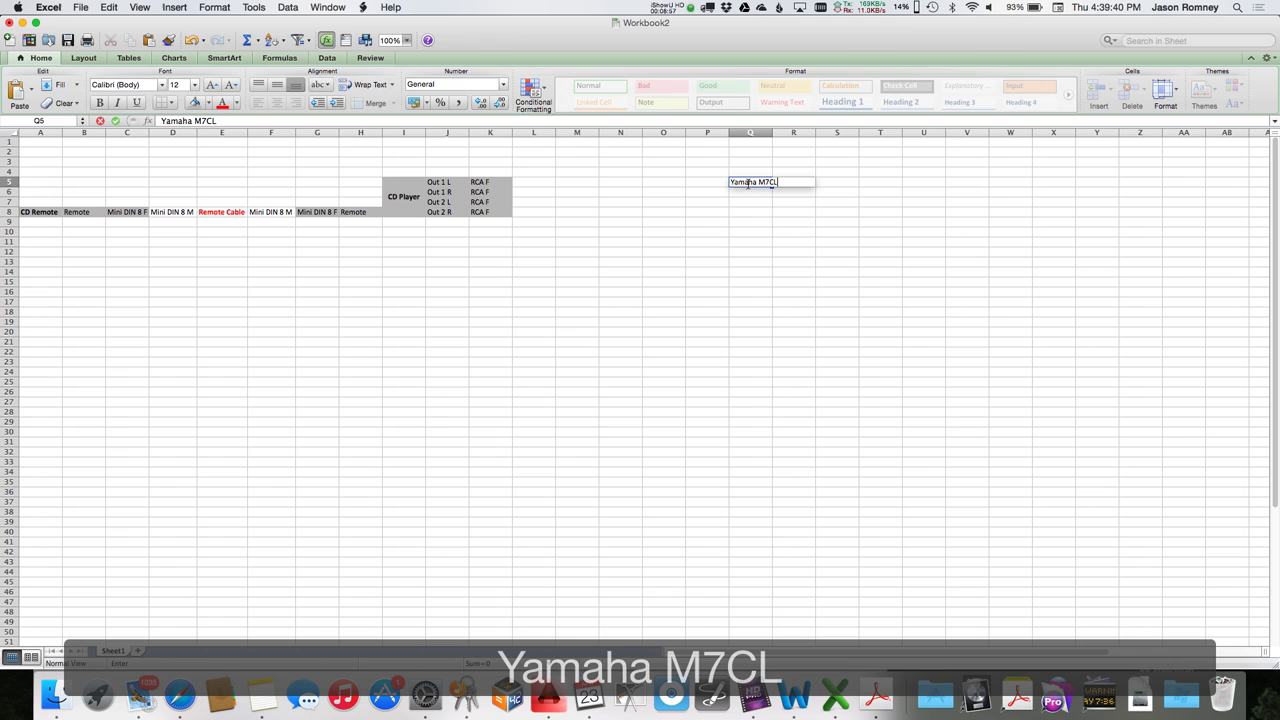
key("Return")
double_click(772, 134)
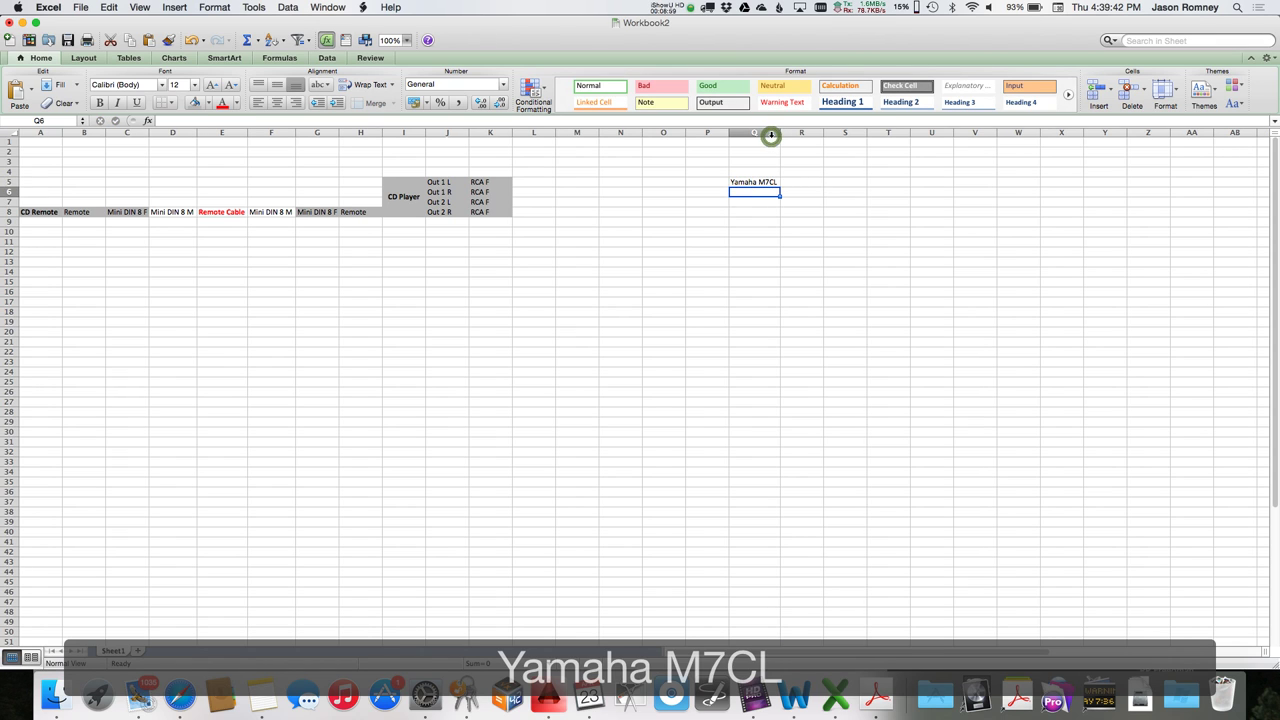
Enter the mixer's output port name "Omni 14" in R5.
key("Up")
key("Right")
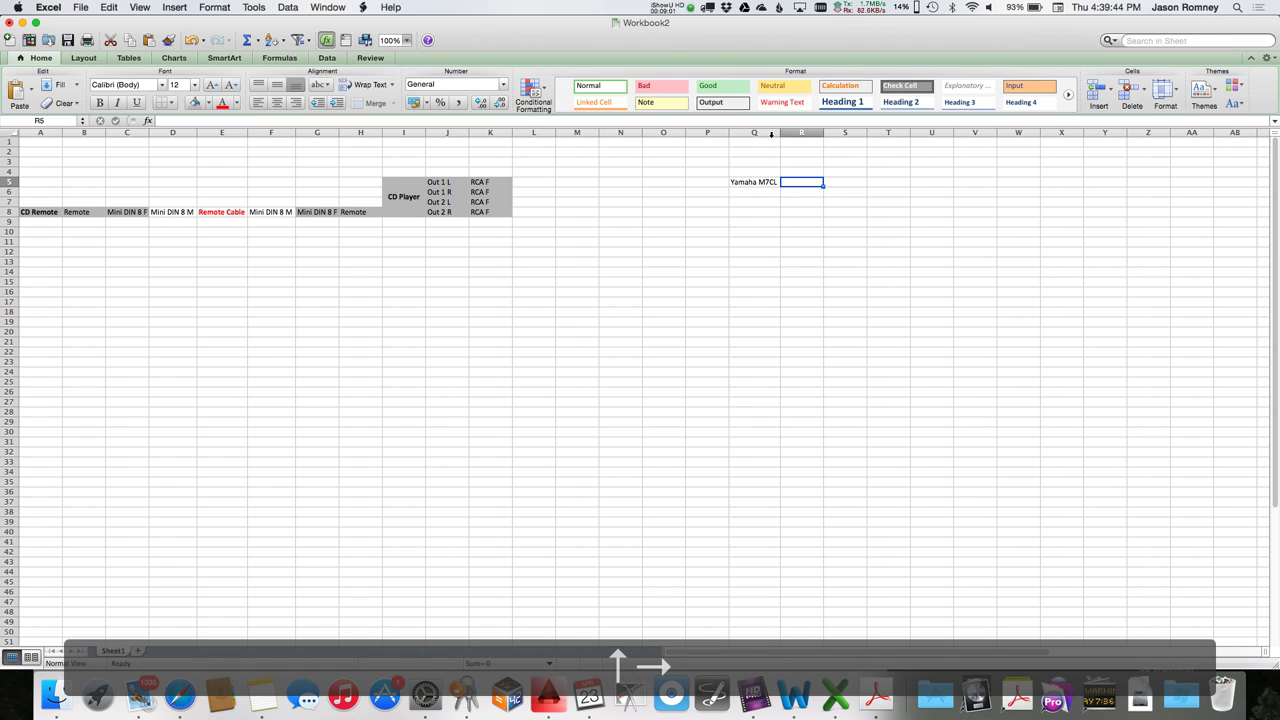
type("Omni")
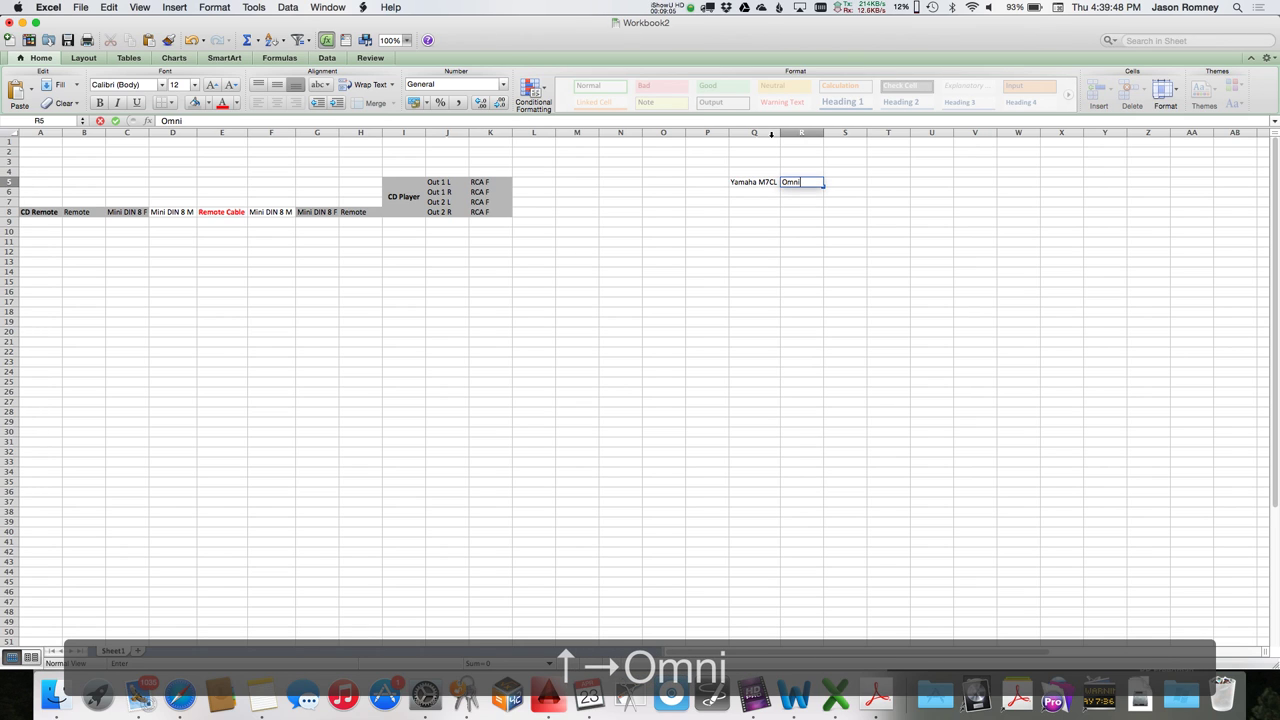
type(" 15")
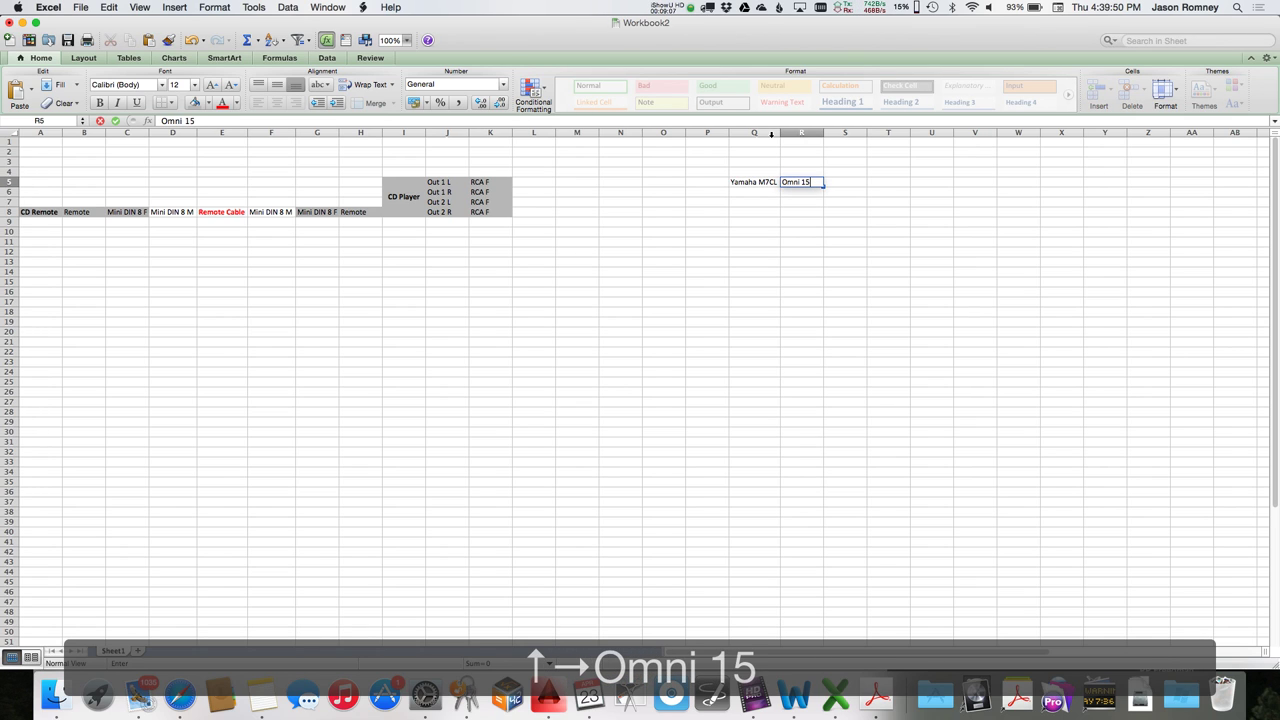
key("BackSpace")
type("4")
key("BackSpace")
type("15")
key("BackSpace")
type("4")
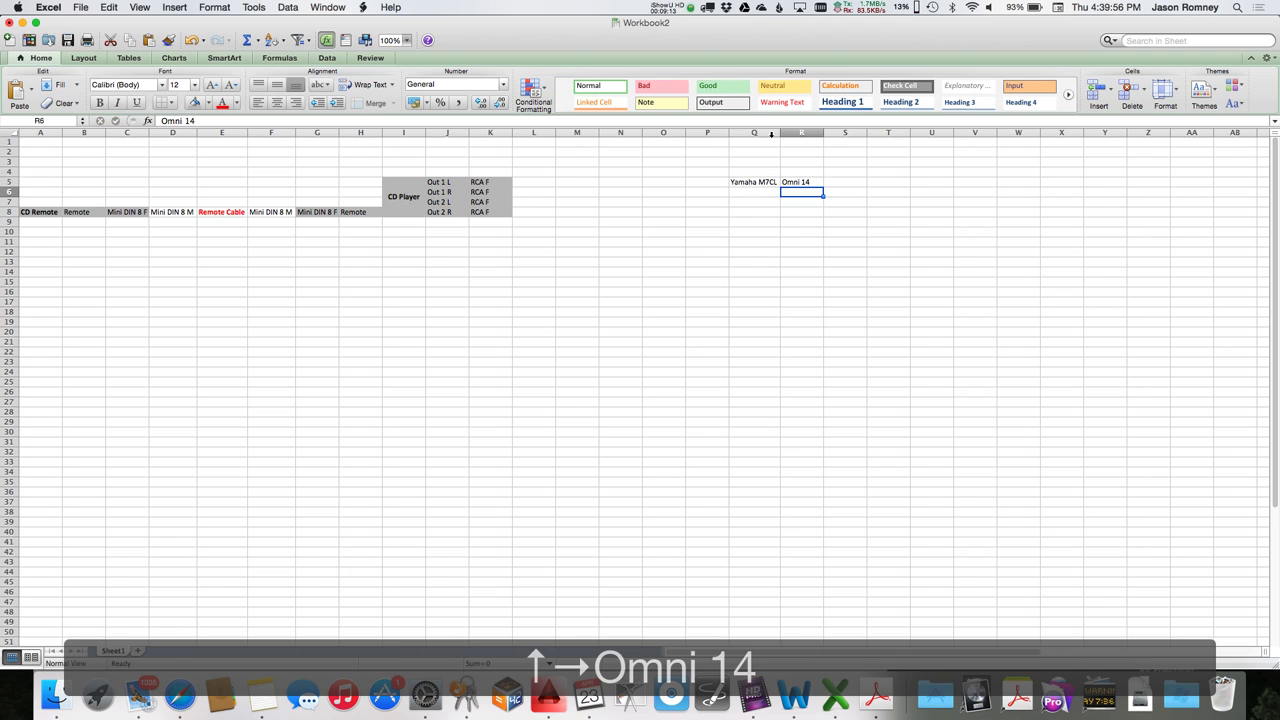
Enter the output's connector "XLR M" in S5 and the mating cable connector "XLR F" in T5.
key("Right")
type("XLR")
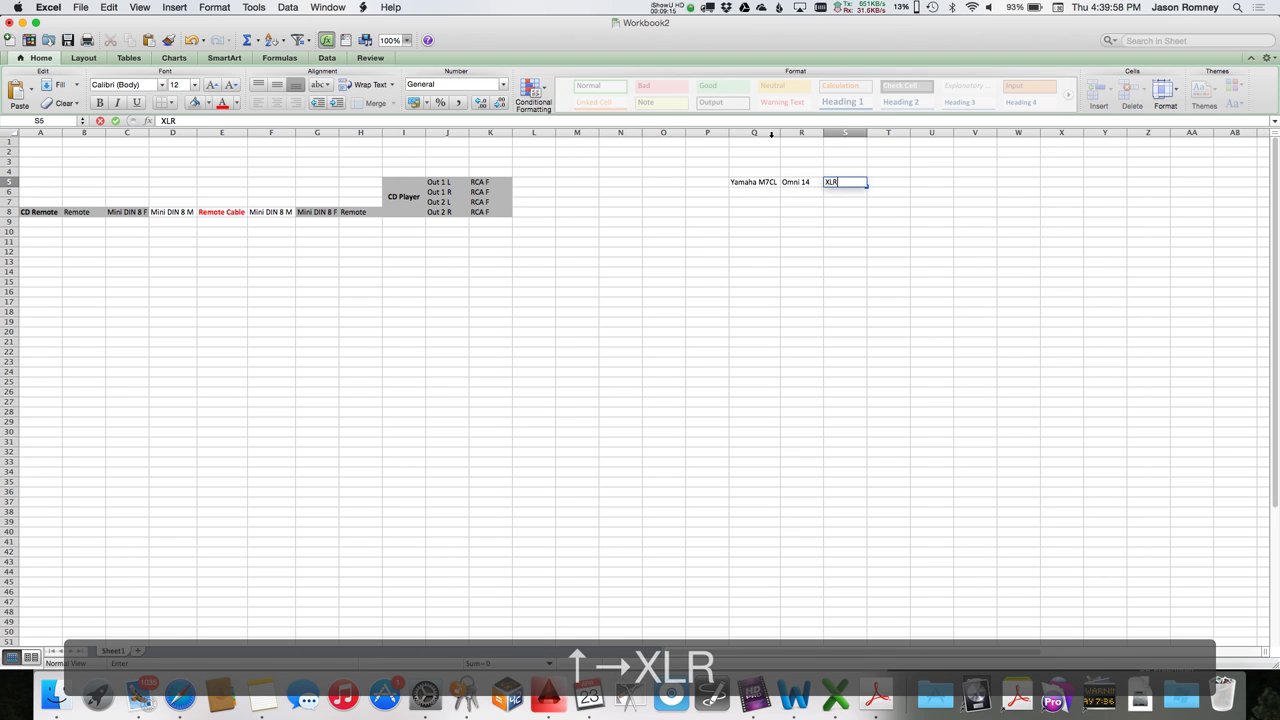
type(" M")
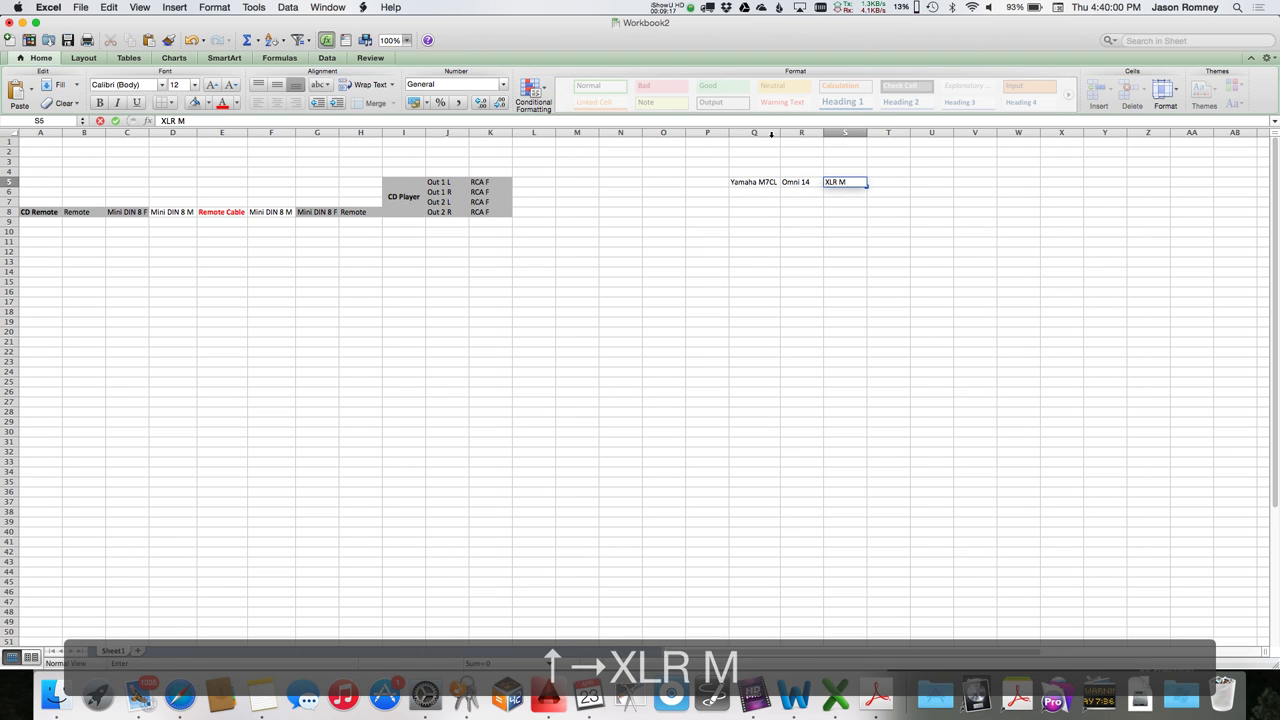
key("Return")
key("Up")
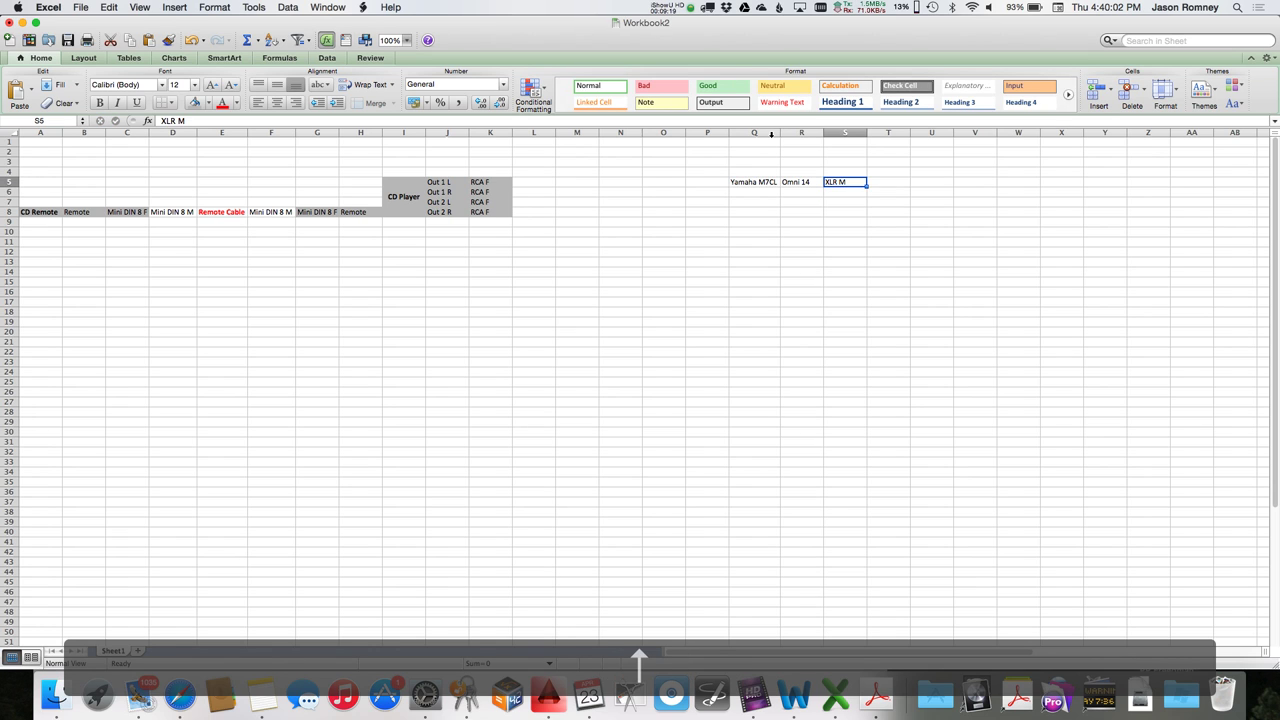
key("Right")
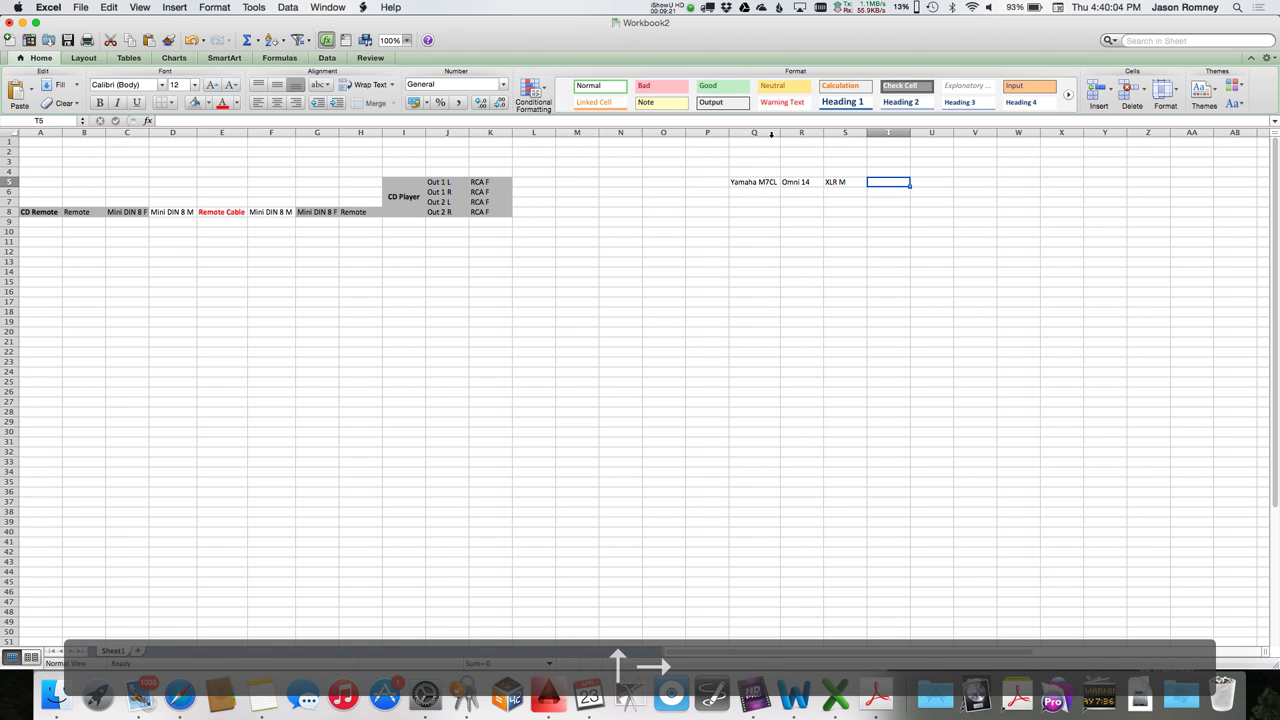
type("XLR F")
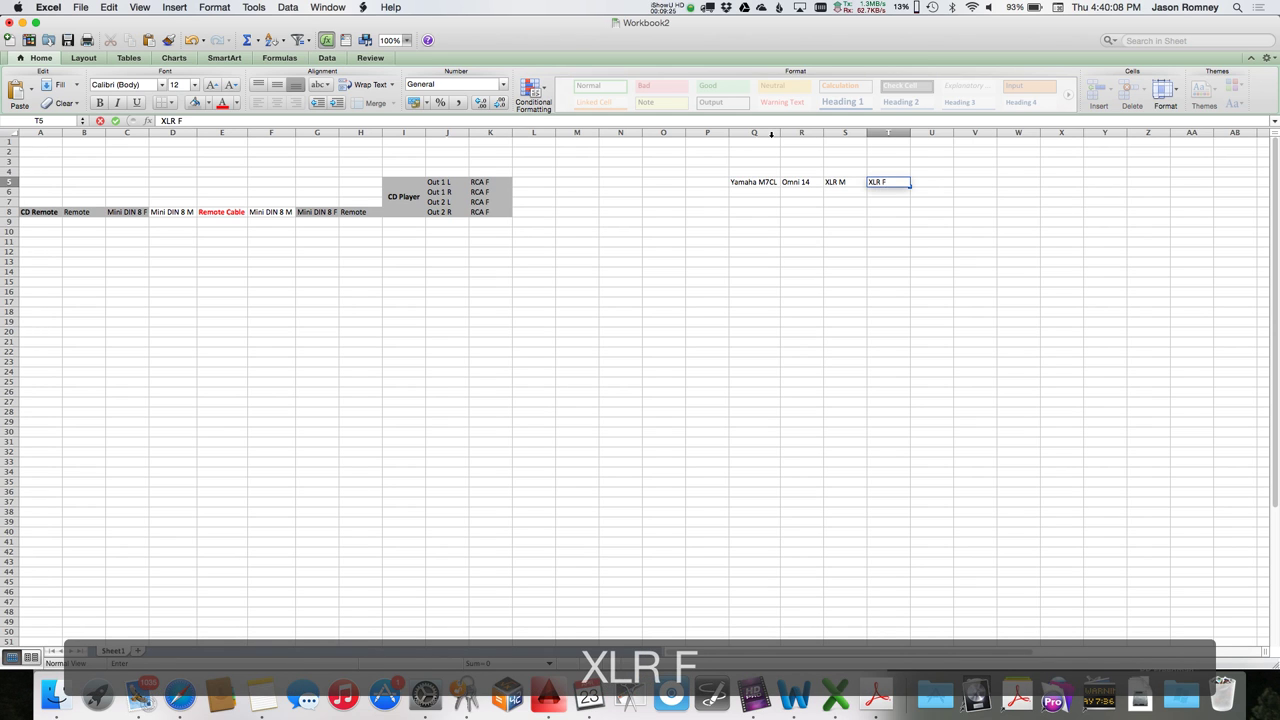
Enter the signal label "Mono Out" in U5.
key("Right")
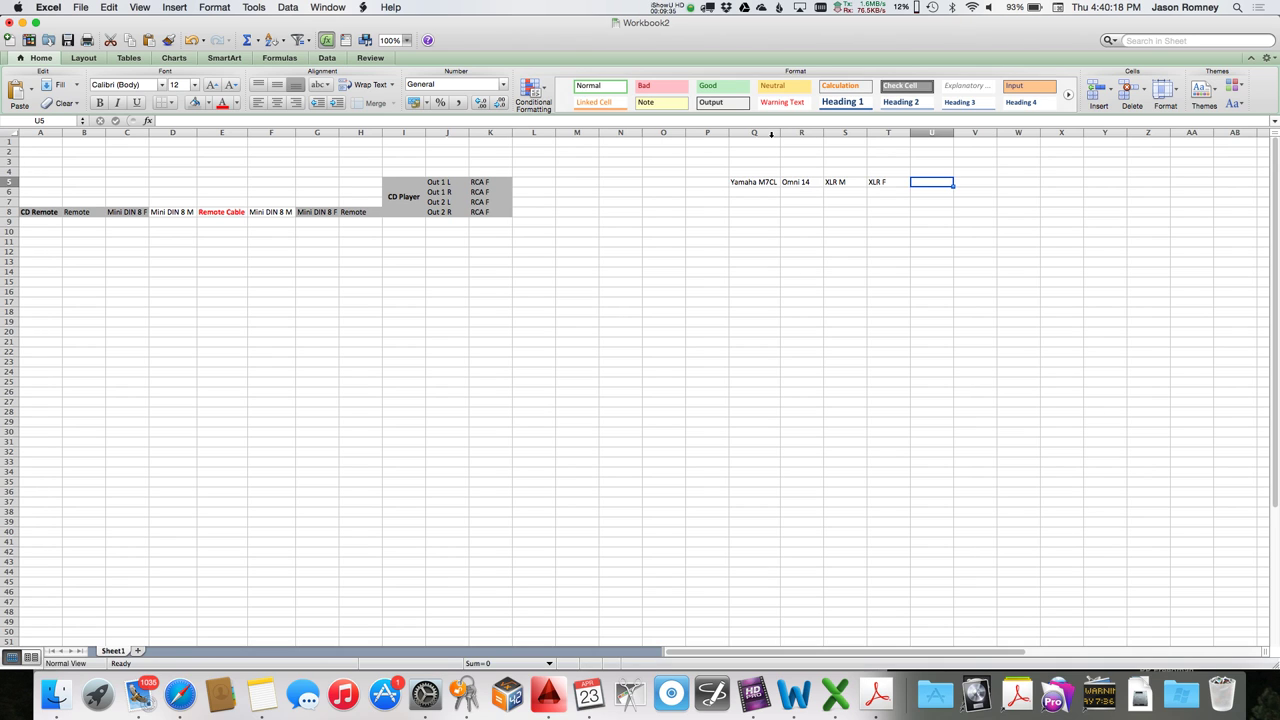
type("MONO")
key("BackSpace")
key("BackSpace")
key("BackSpace")
key("BackSpace")
type("Mo")
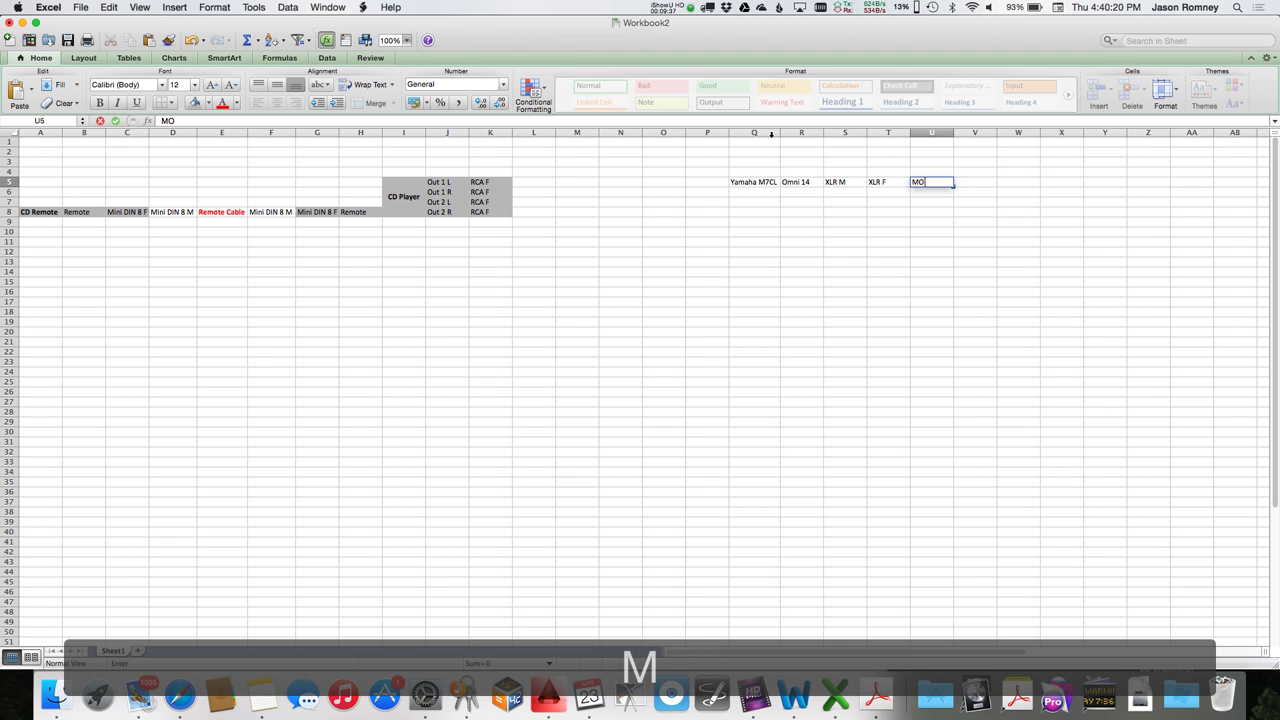
type("no Out")
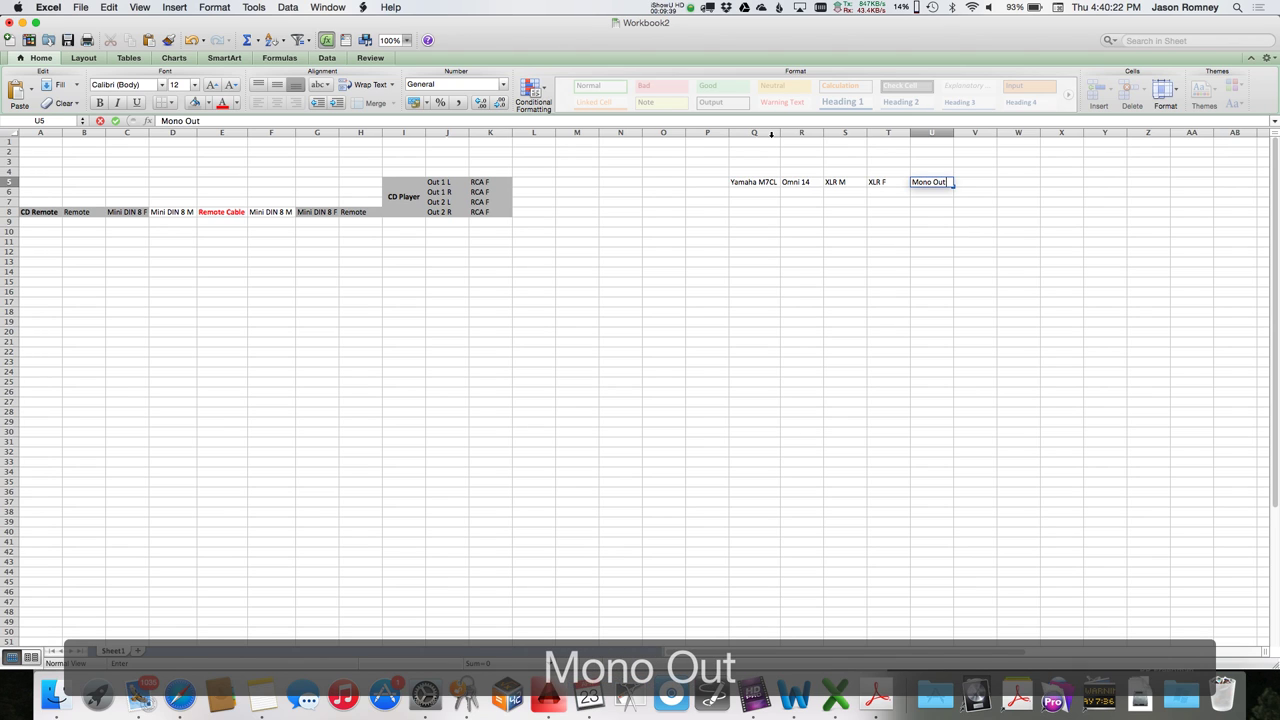
key("Return")
key("Up")
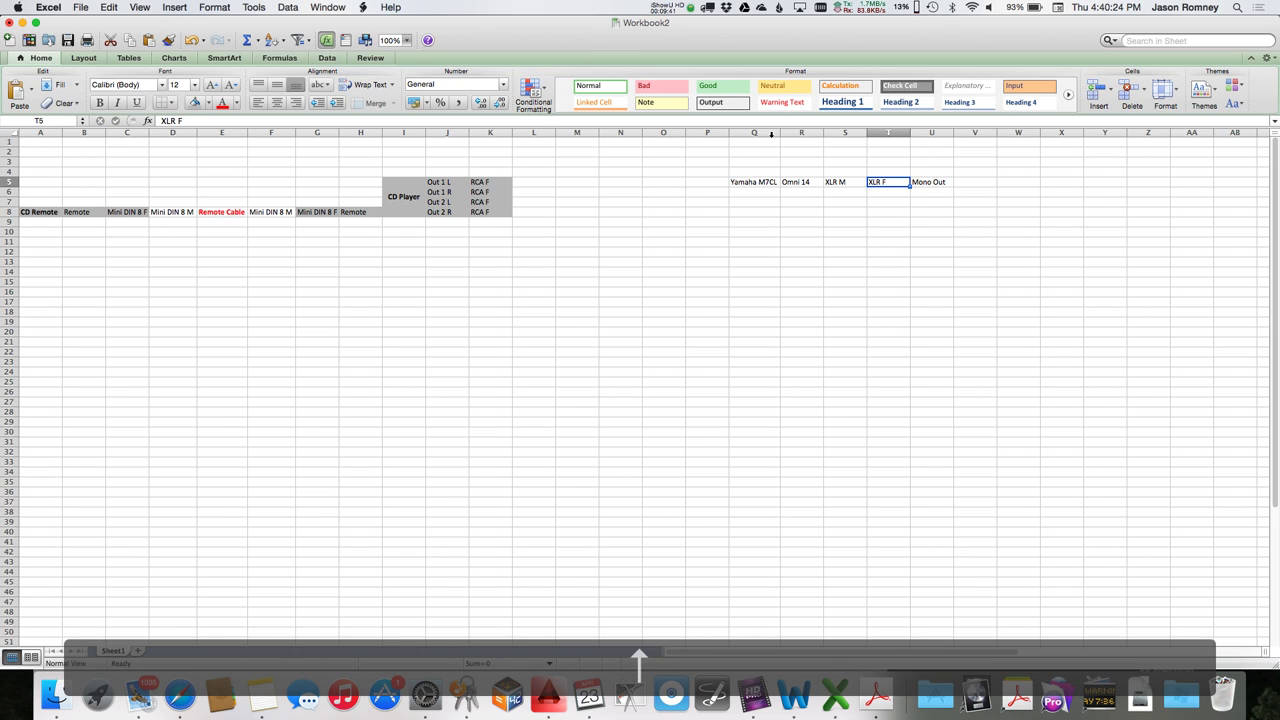
Enter the cable name "House Snake" in V5.
key("Right")
key("Right")
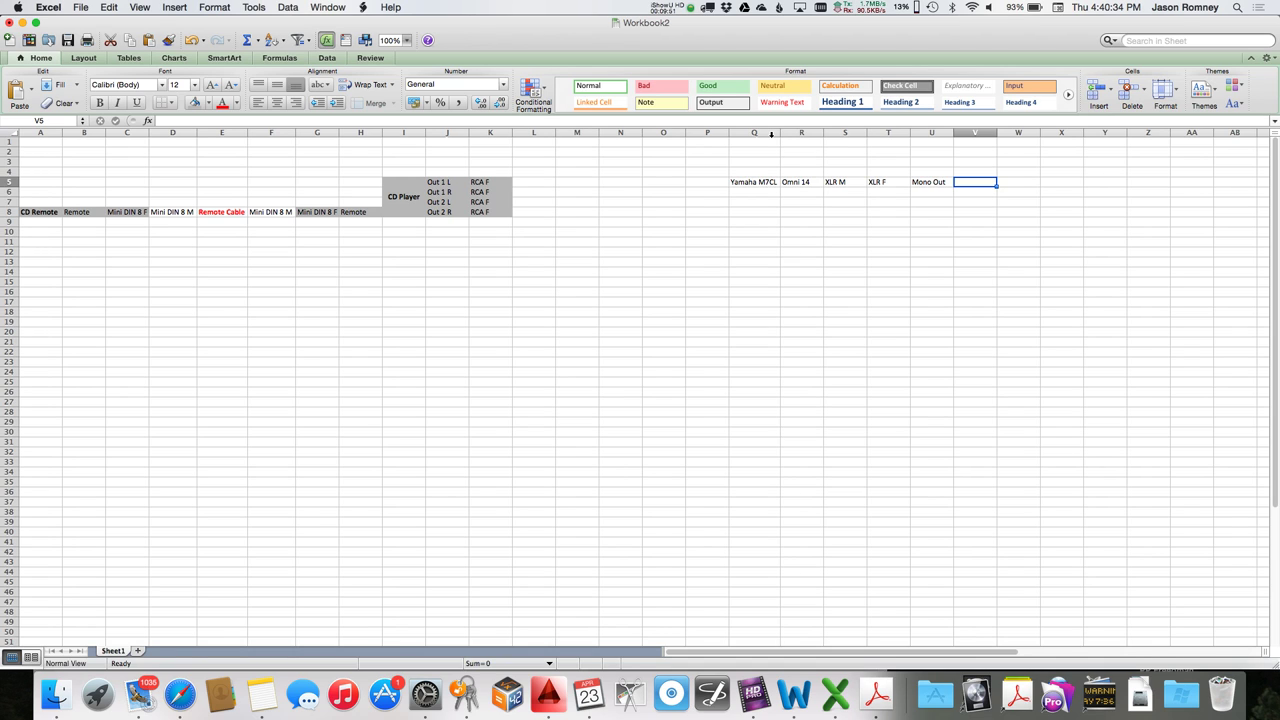
type("house")
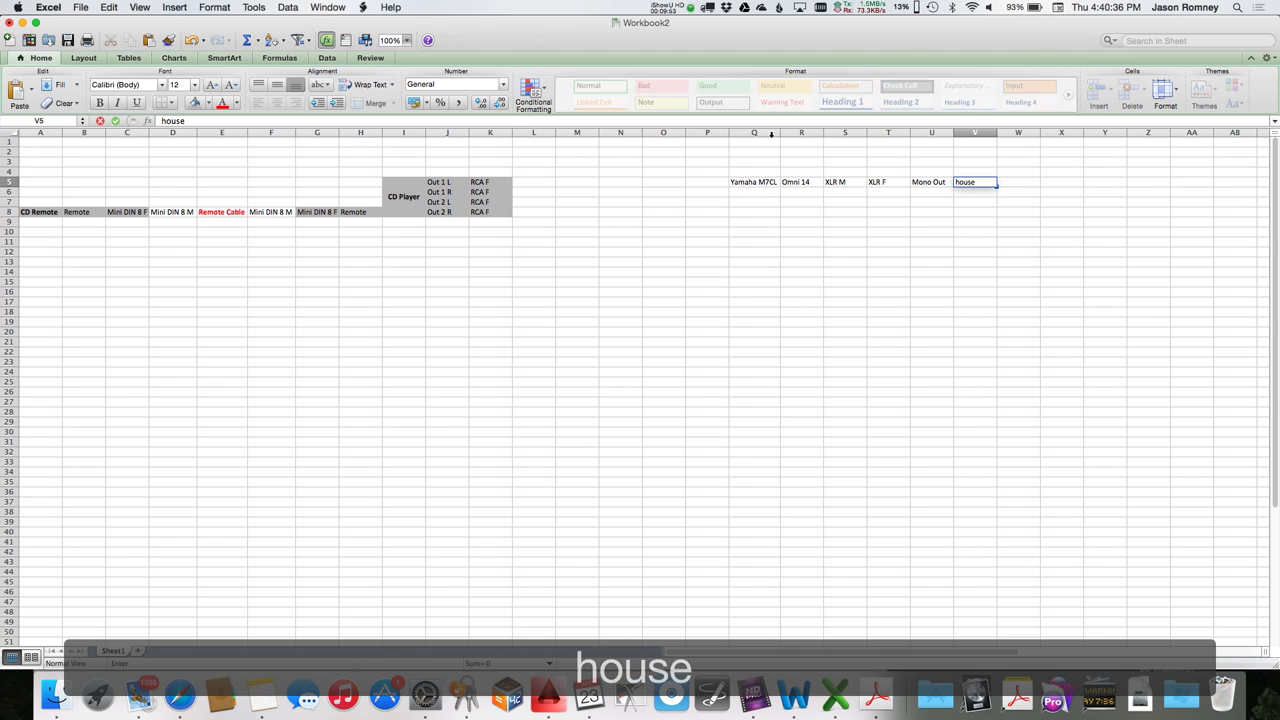
key("BackSpace")
key("BackSpace")
key("BackSpace")
type("House Snake")
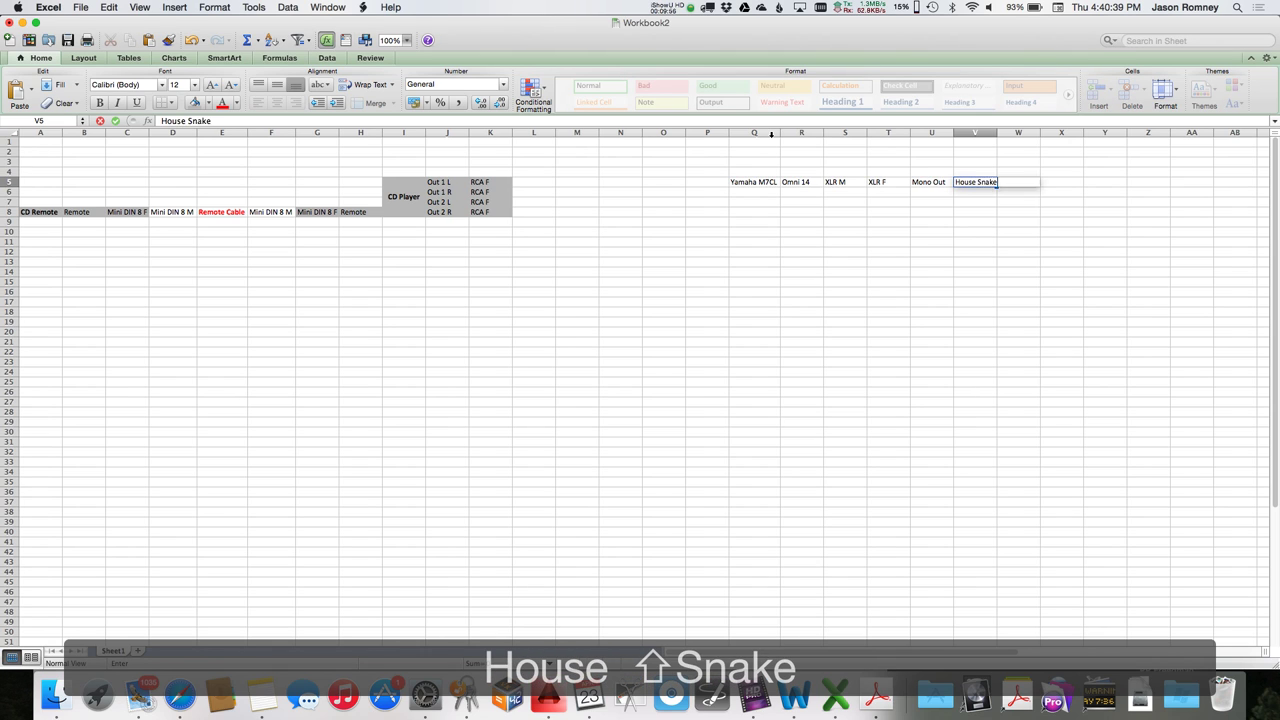
key("Return")
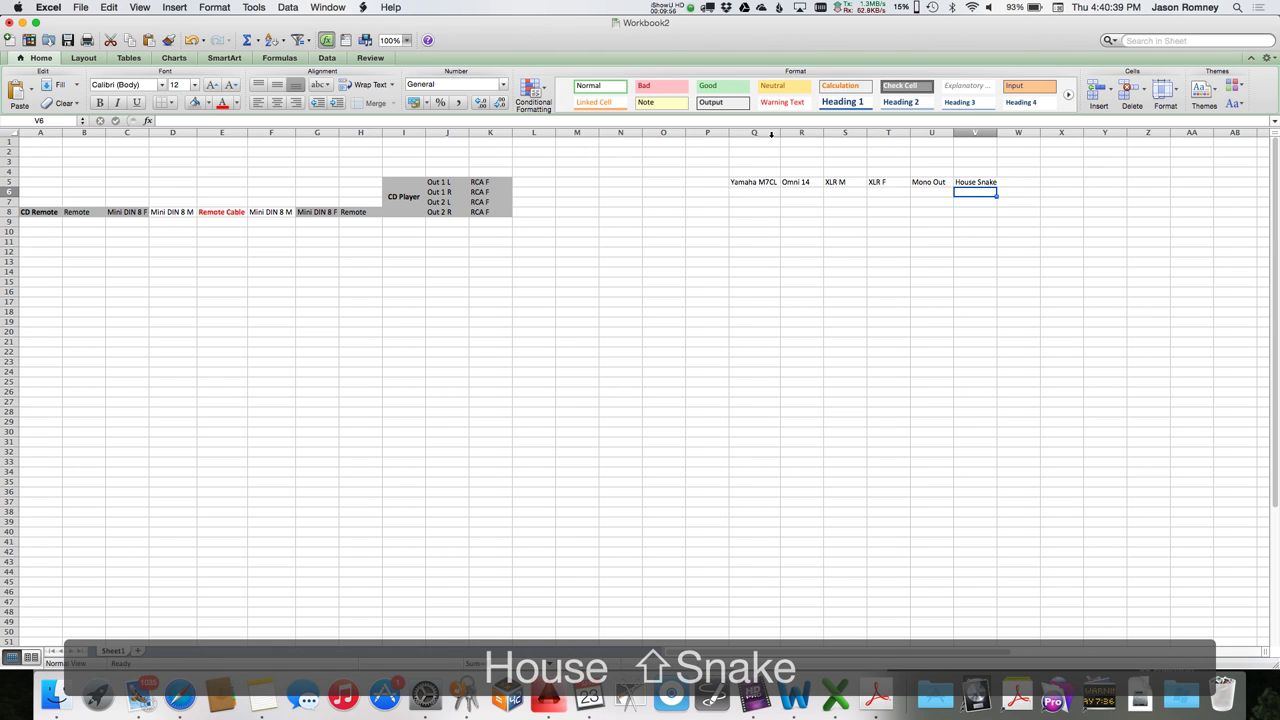
Fit column V's width to its text and fill the Yamaha M7CL block, Q5:S5, with the same grey.
double_click(995, 133)
left_click_drag(845, 183, 757, 182)
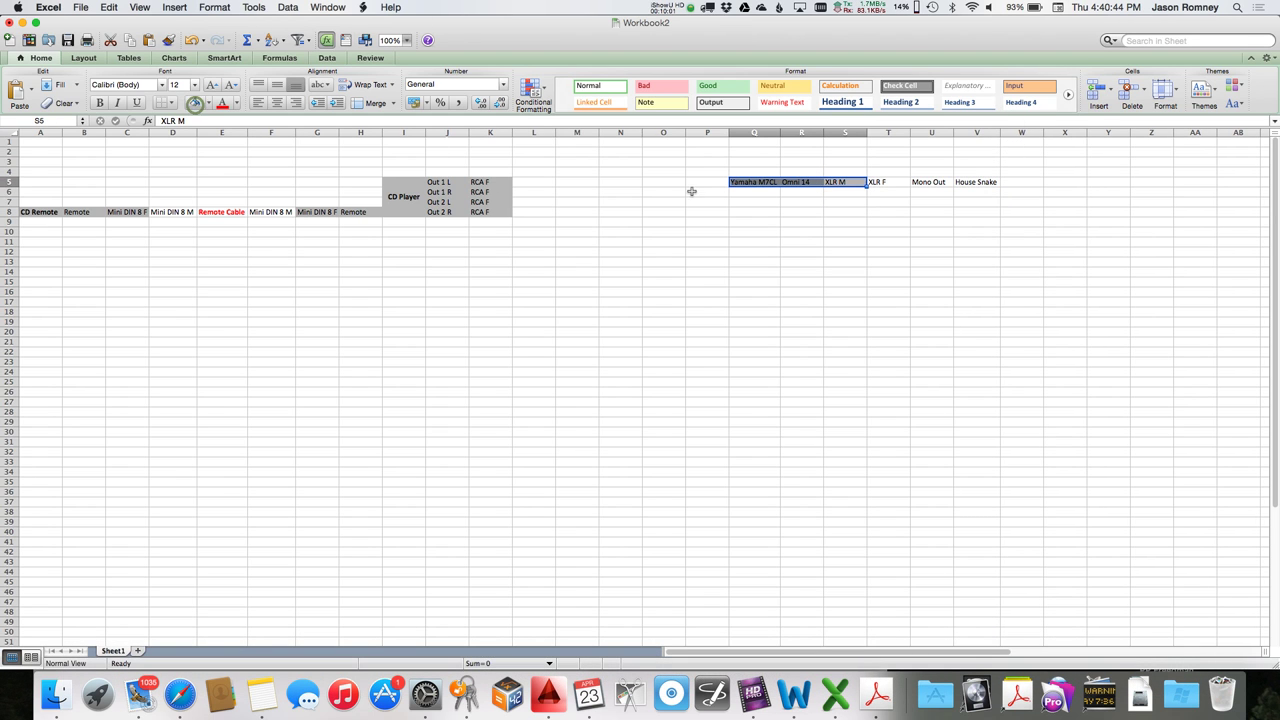
Enter the signal label "Mono Out" in W5, beside the House Snake cable name.
left_click(1017, 182)
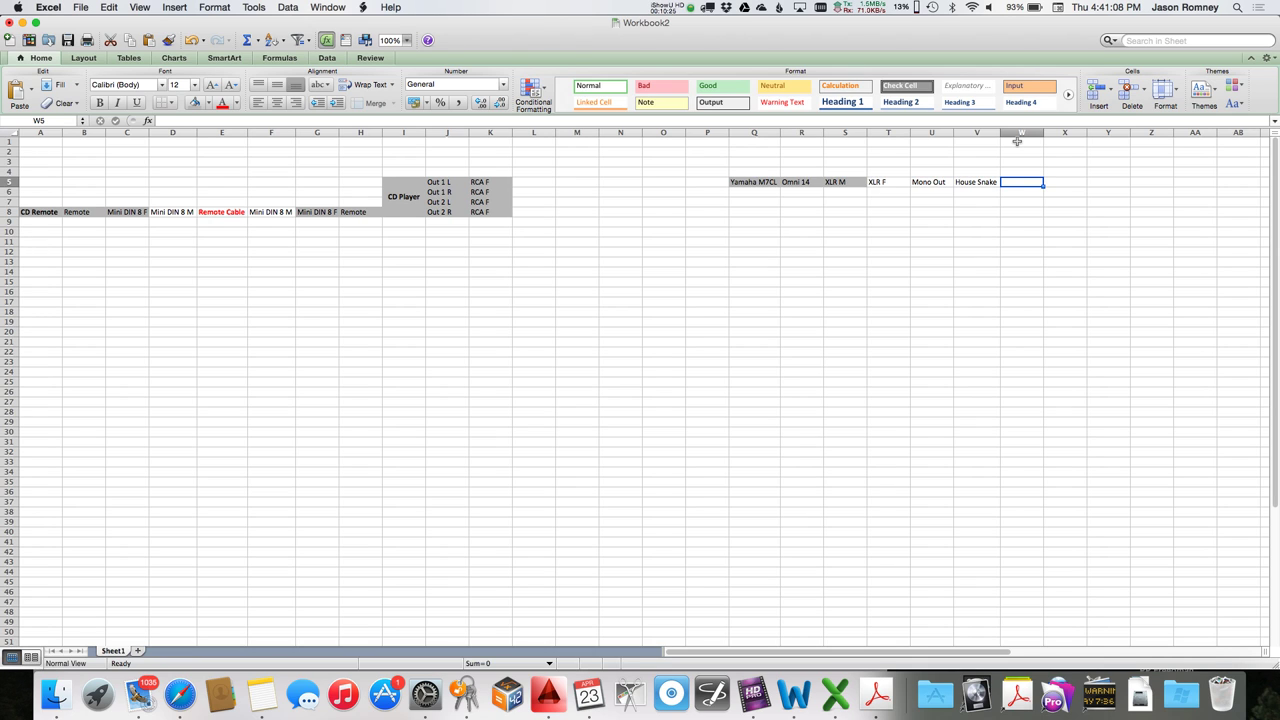
type("XL")
key("BackSpace")
key("BackSpace")
key("BackSpace")
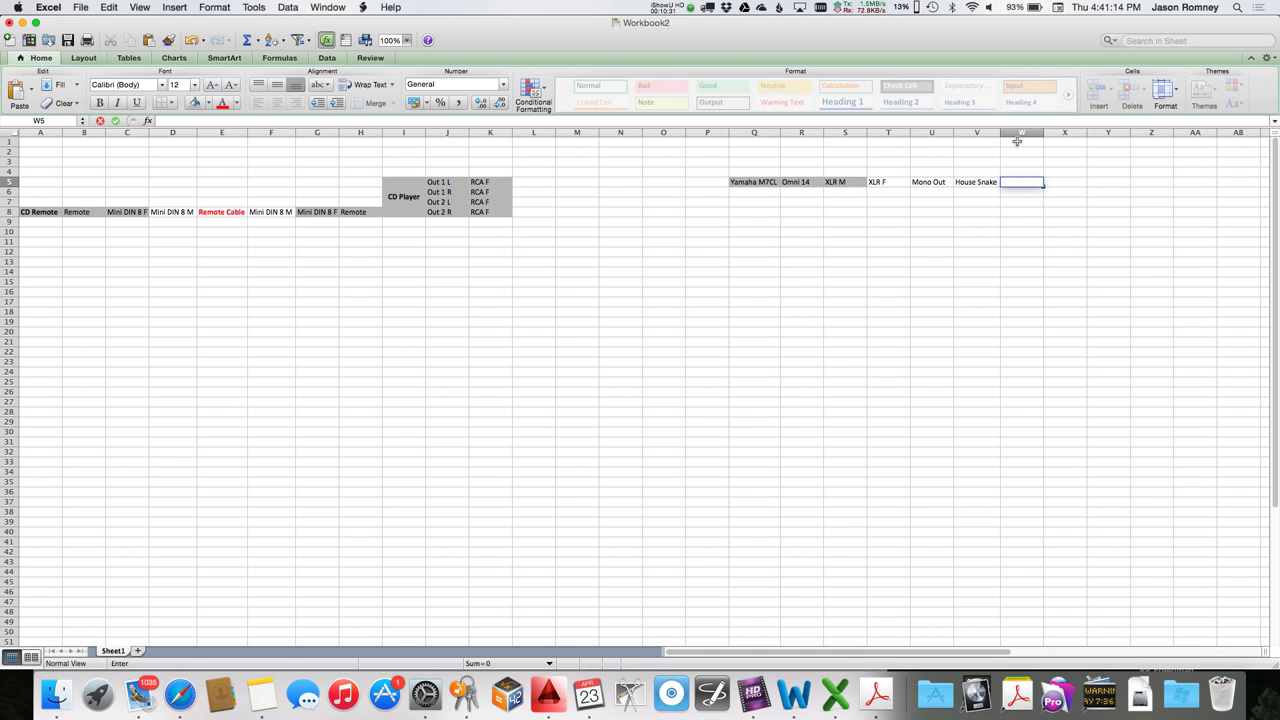
type("X")
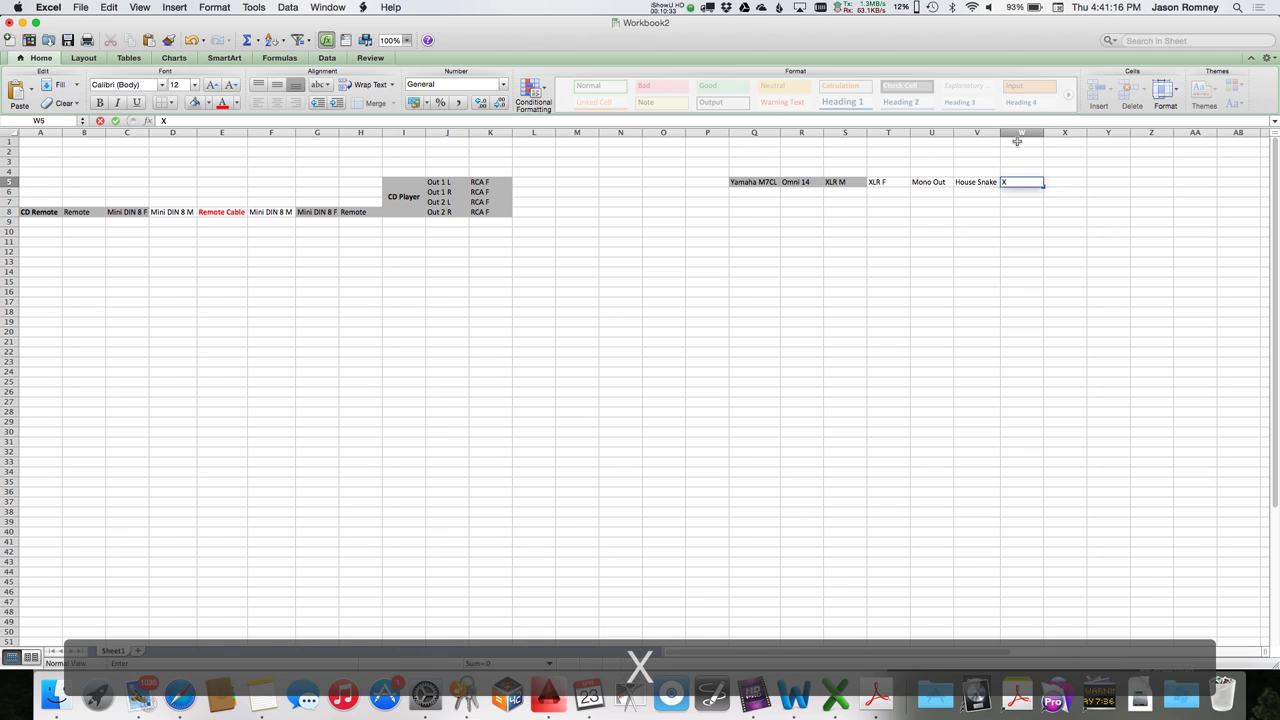
key("BackSpace")
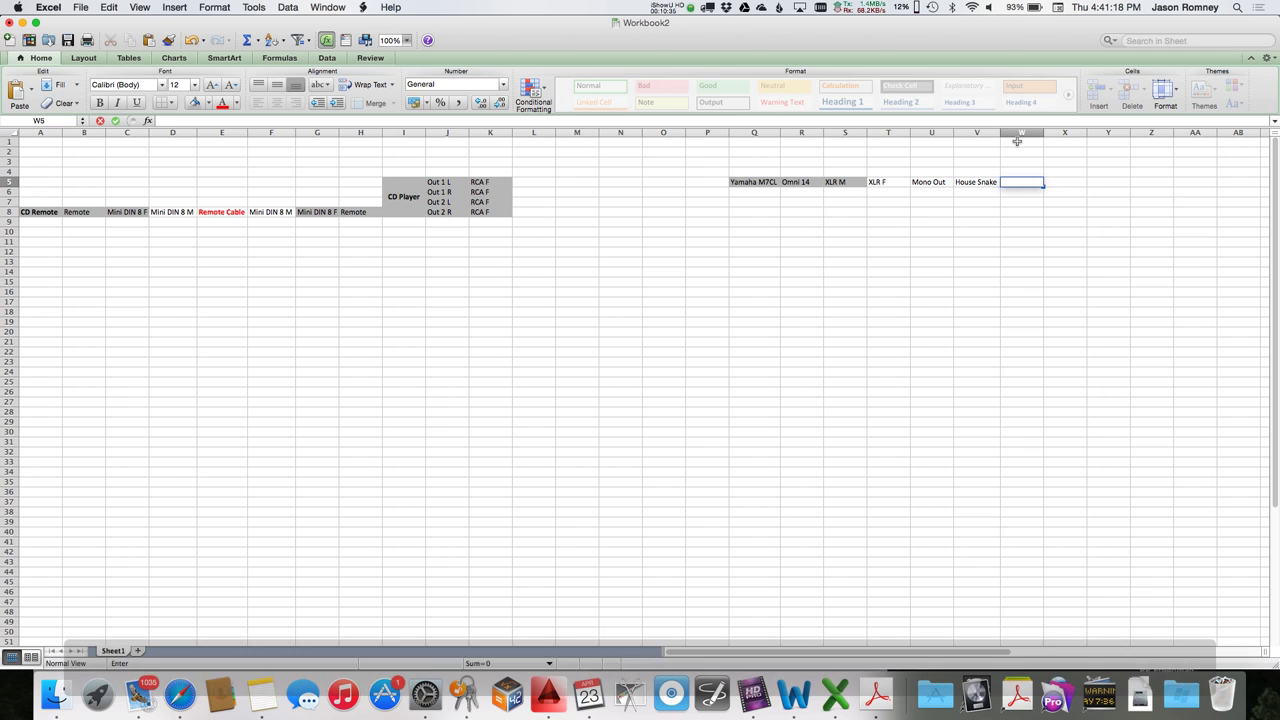
type("M")
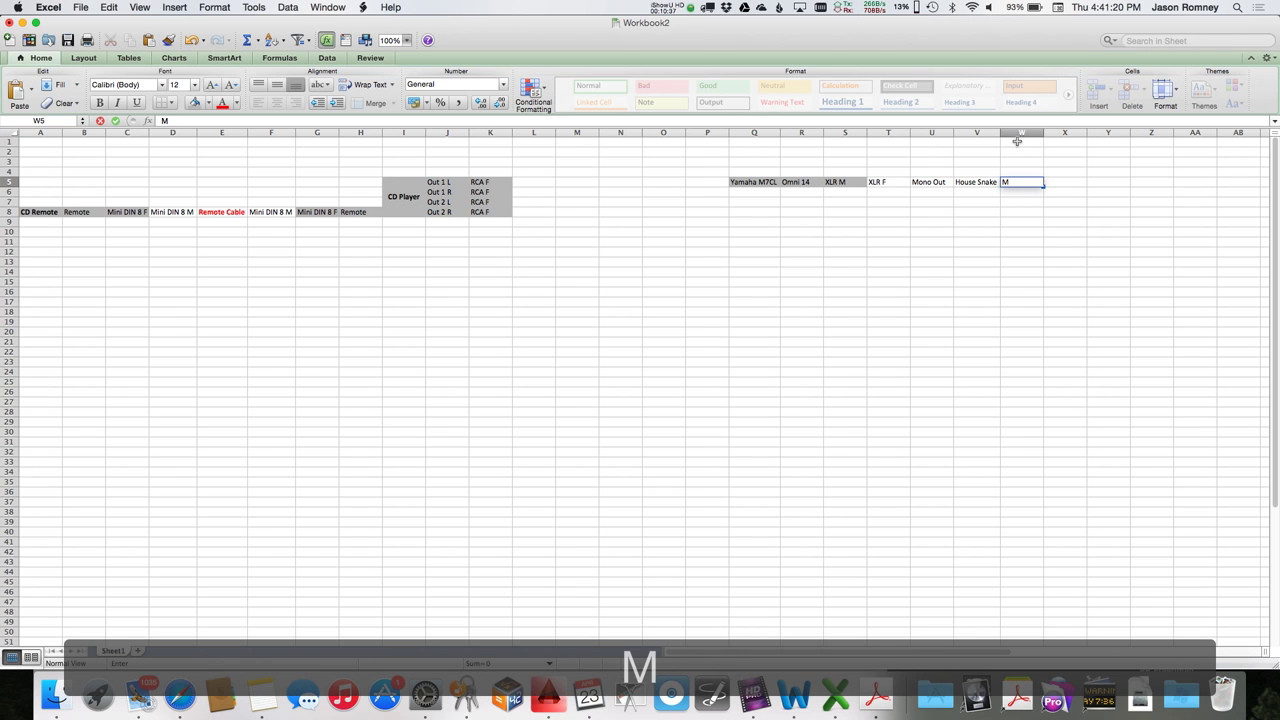
type("ono Out")
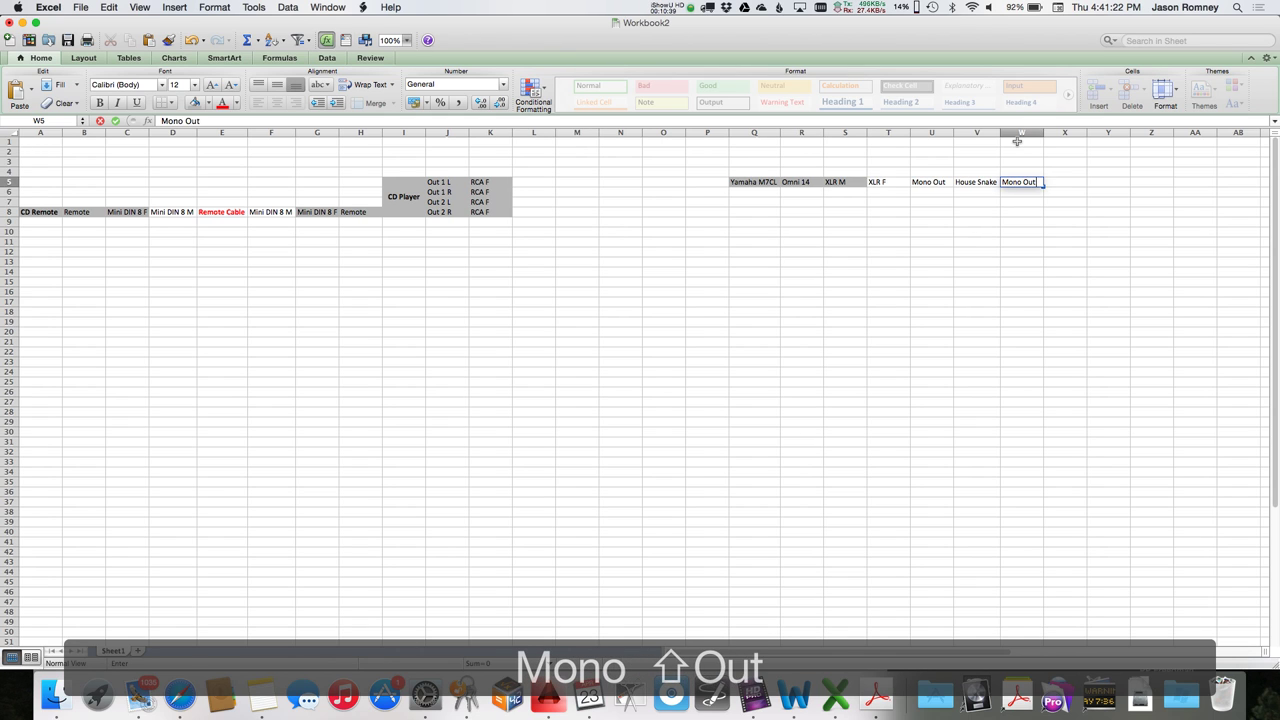
Enter the patch point's connector "XLR M" in X5.
key("Right")
type("XLR")
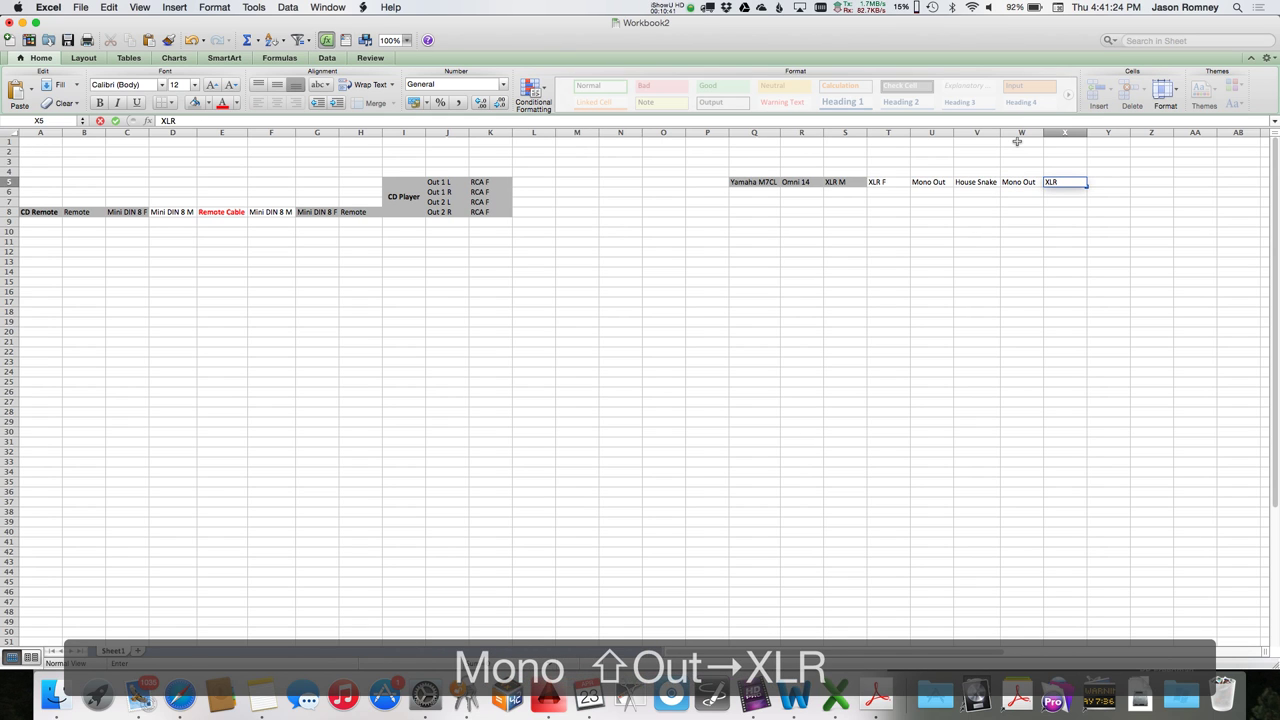
type(" M")
key("Return")
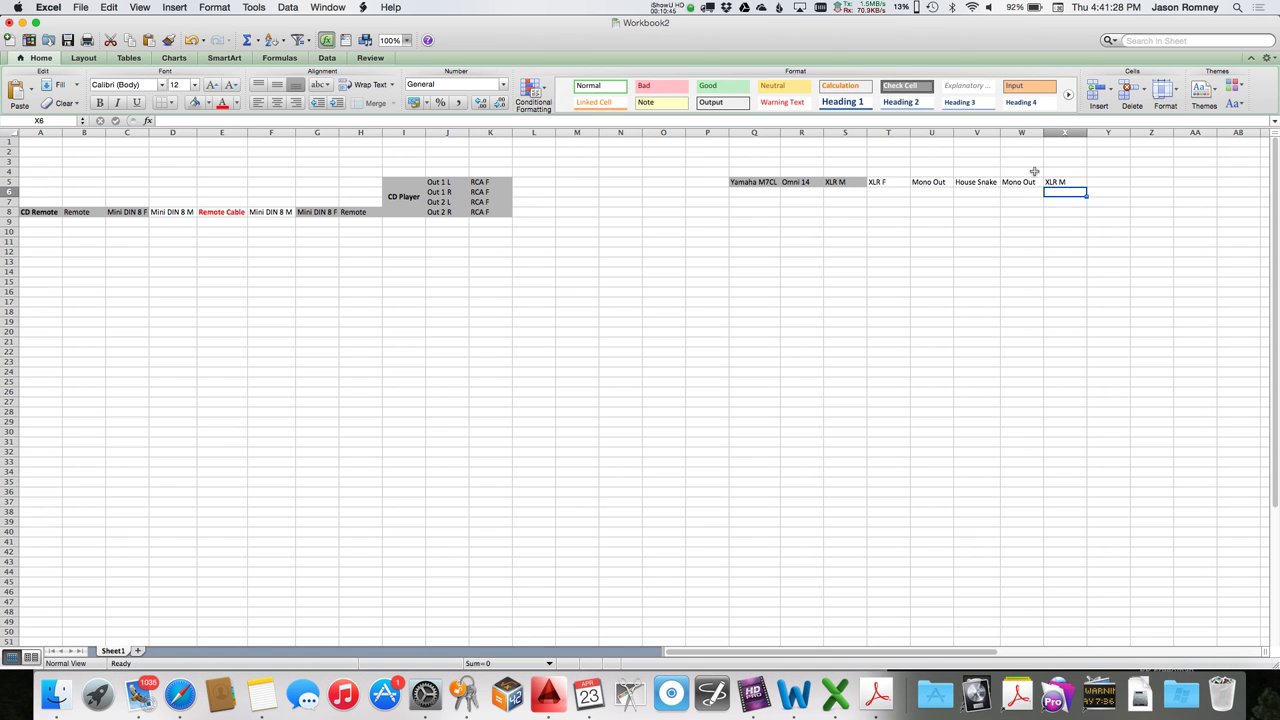
Merge W4:X4 above the Mono Out patch point and enter the heading "Booth Patch".
left_click_drag(1034, 172, 1065, 172)
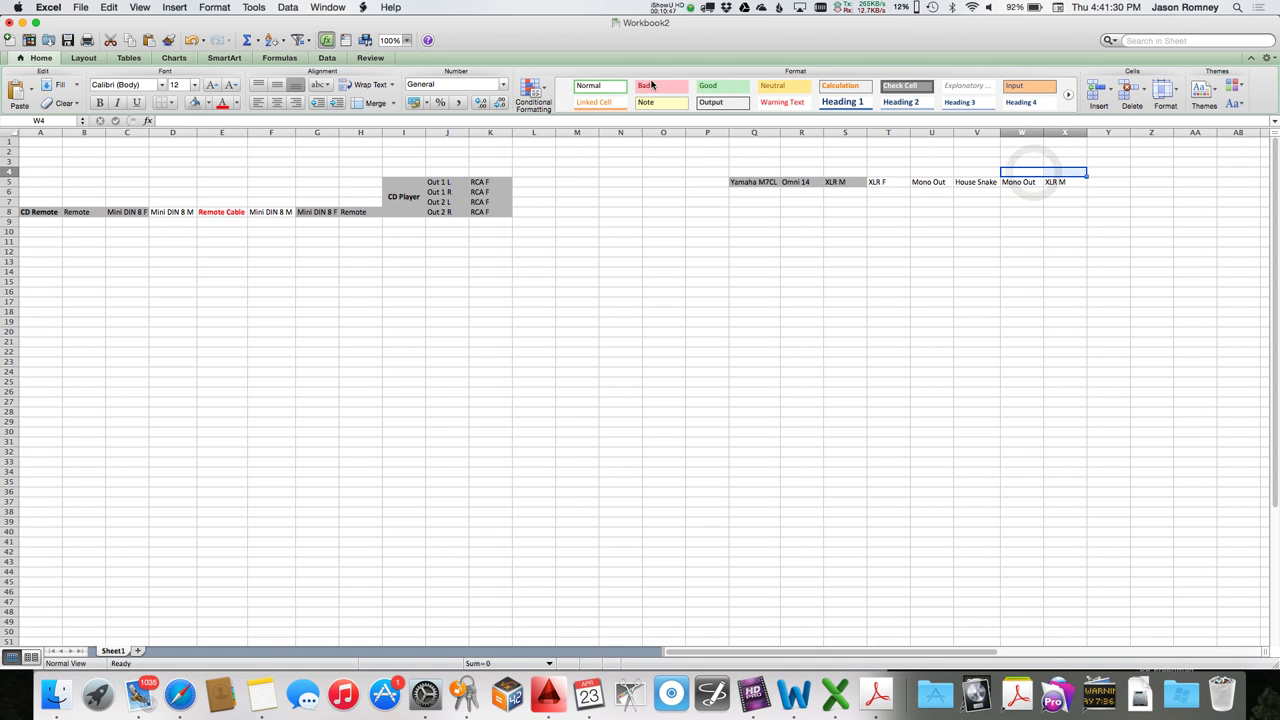
left_click(375, 103)
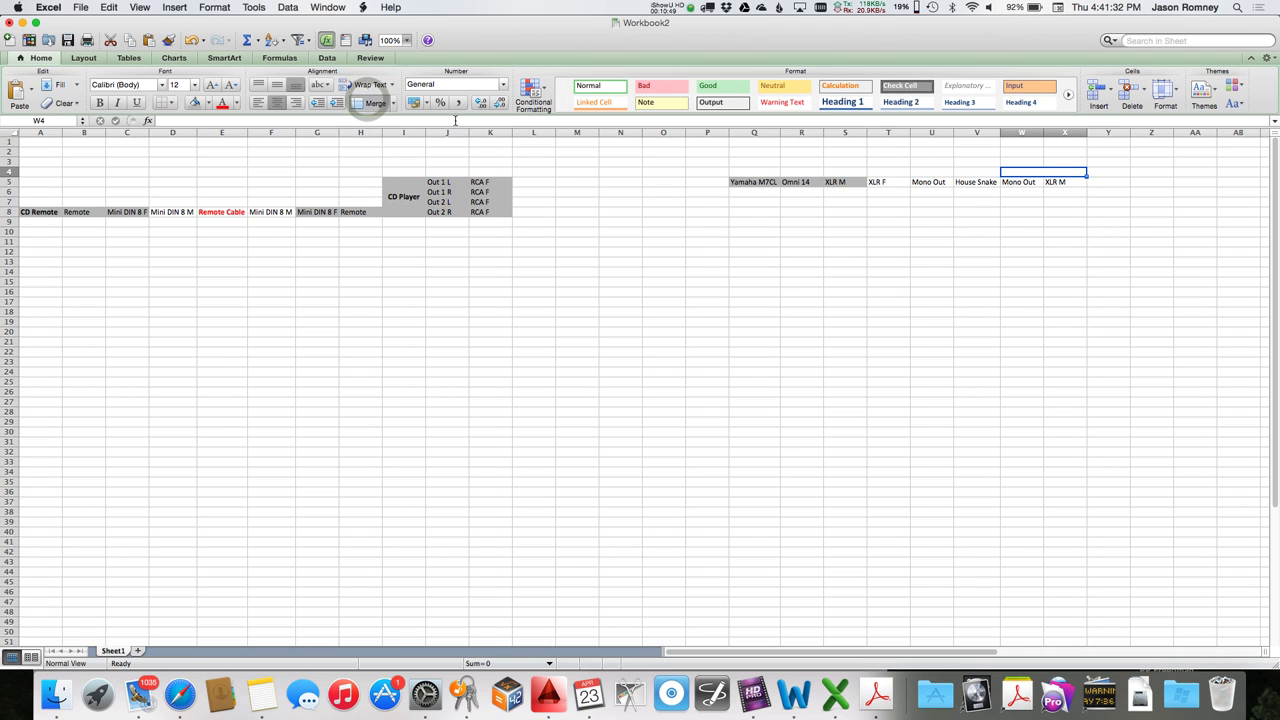
type("Patch")
key("BackSpace")
key("BackSpace")
key("BackSpace")
key("BackSpace")
key("BackSpace")
type("Booth Patch")
key("Return")
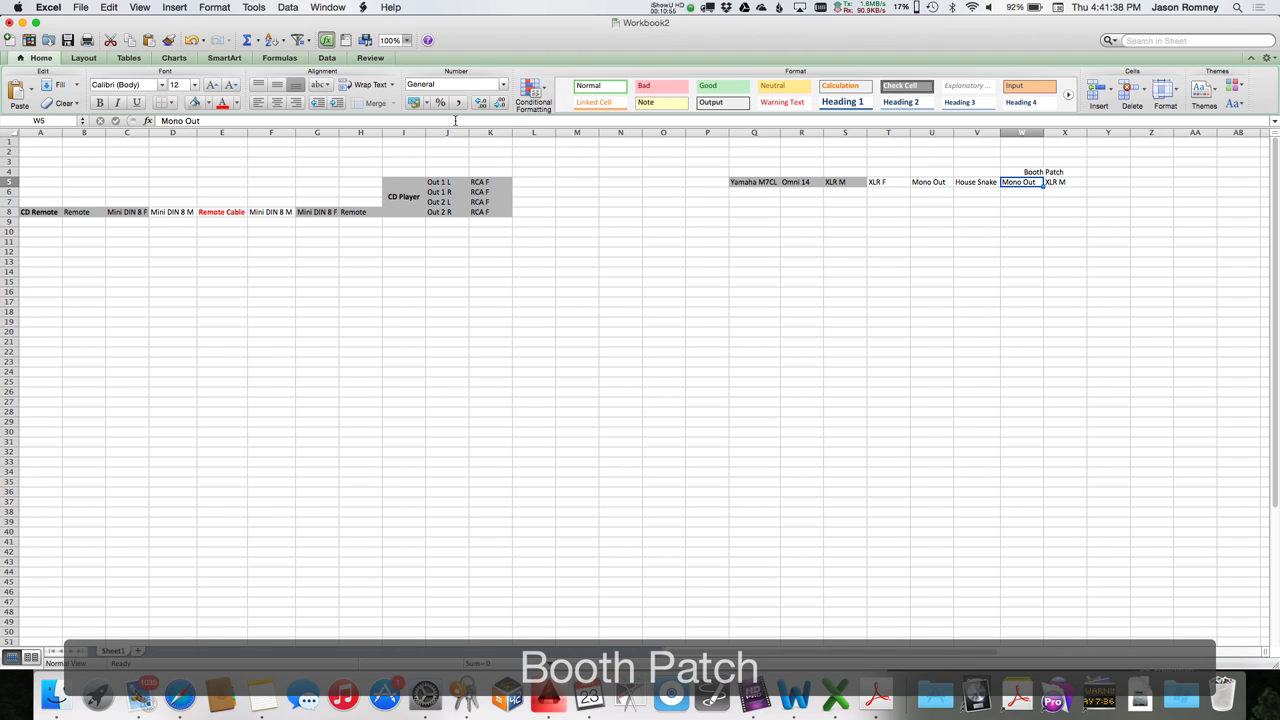
key("Down")
key("Up")
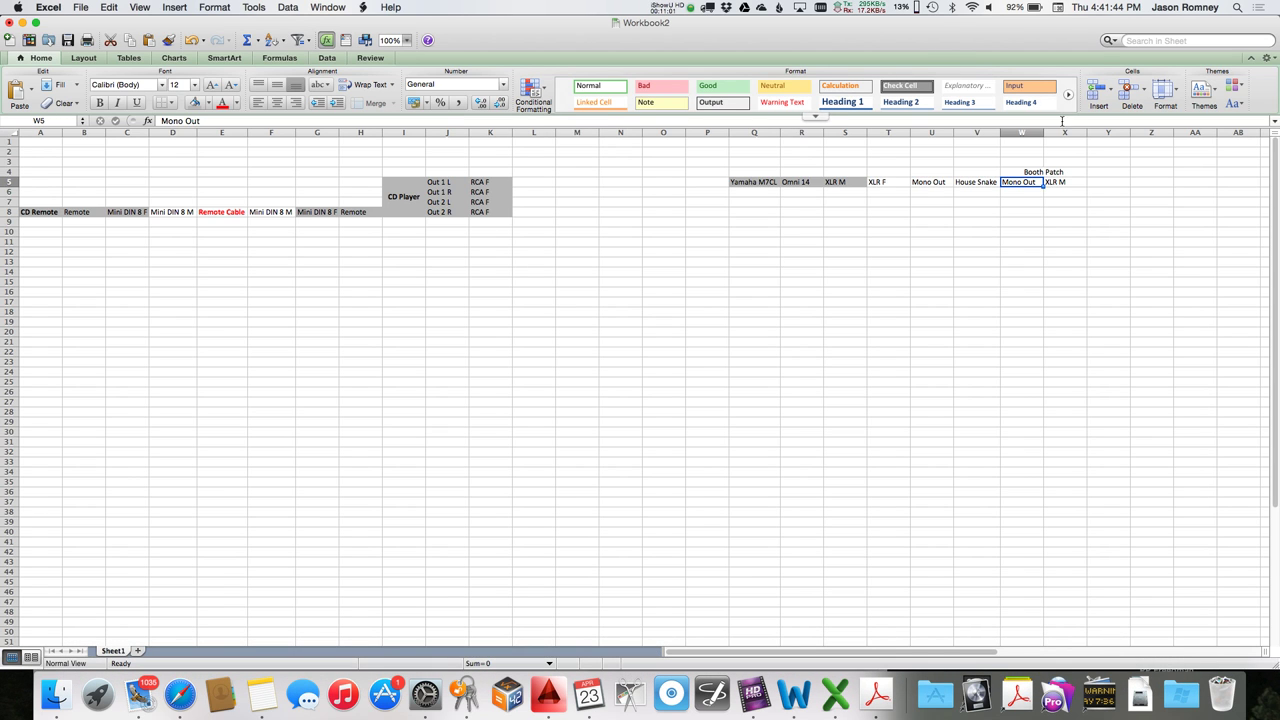
Enter the connector "XLRF" in AB5, leaving Y5:AA5 empty for the patch cable.
left_click(1108, 182)
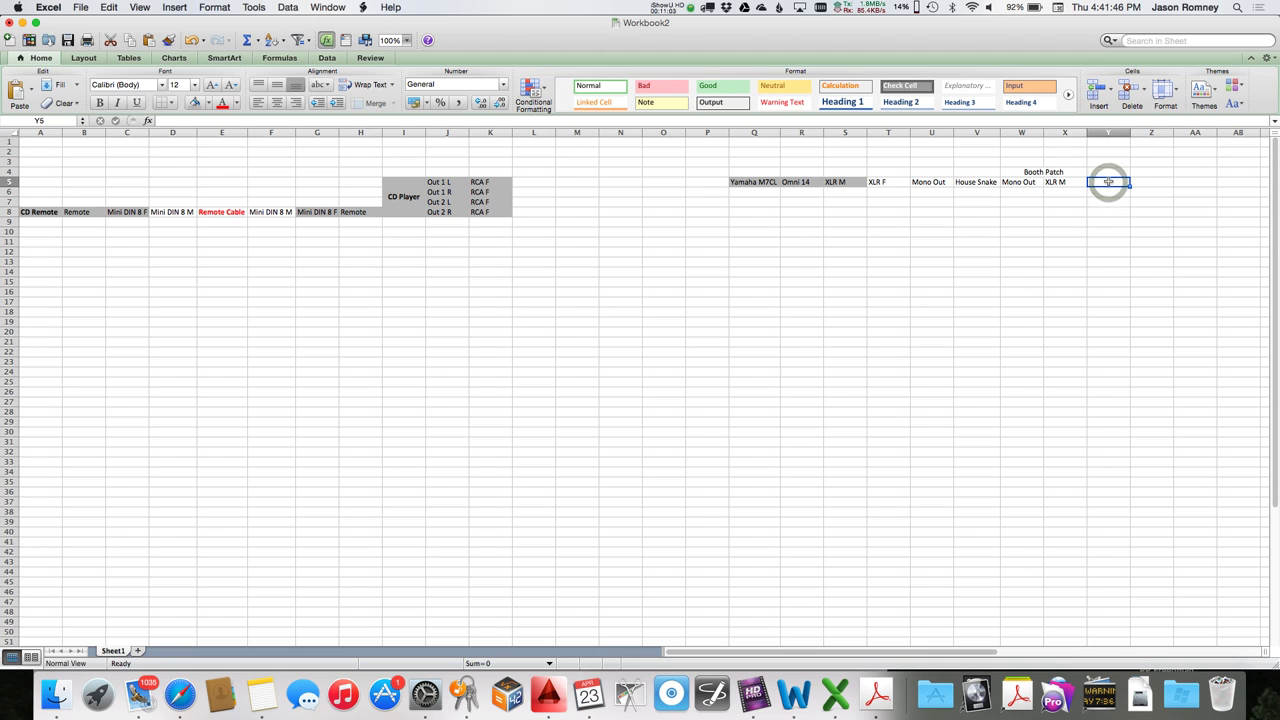
scroll(1108, 182, "right", 5)
scroll(1108, 182, "right", 5)
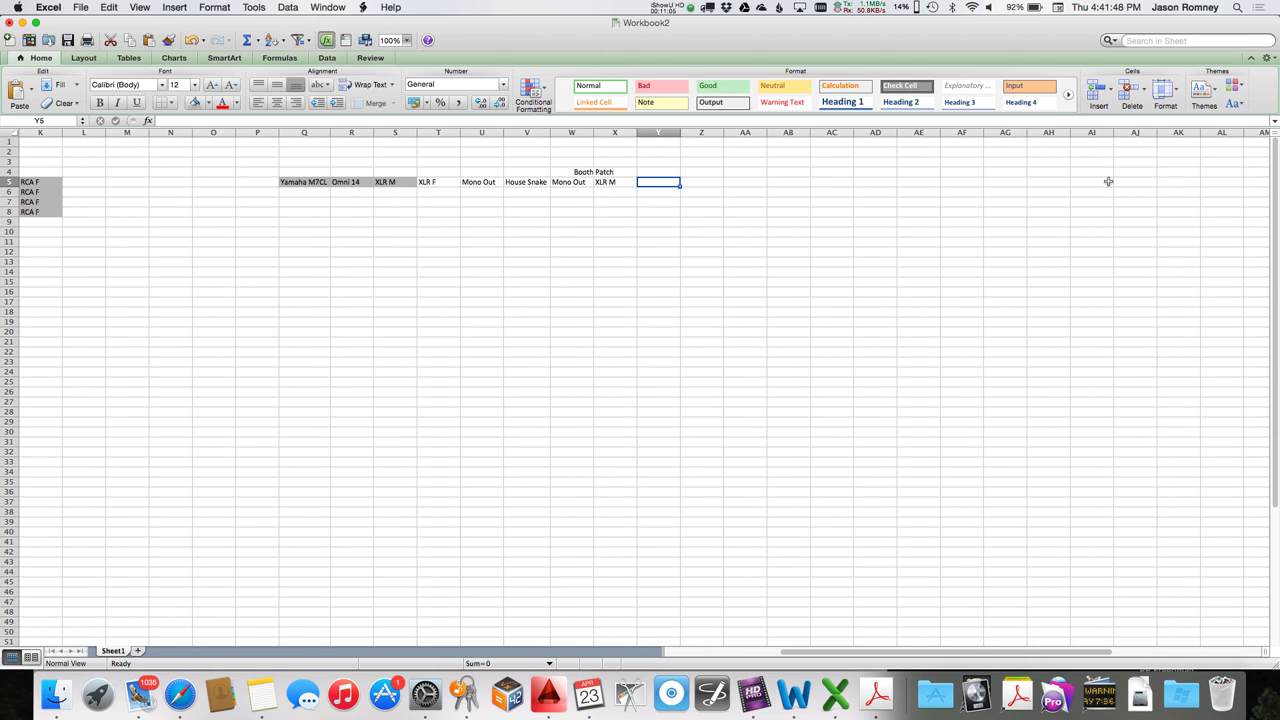
key("Right")
key("Right")
key("Right")
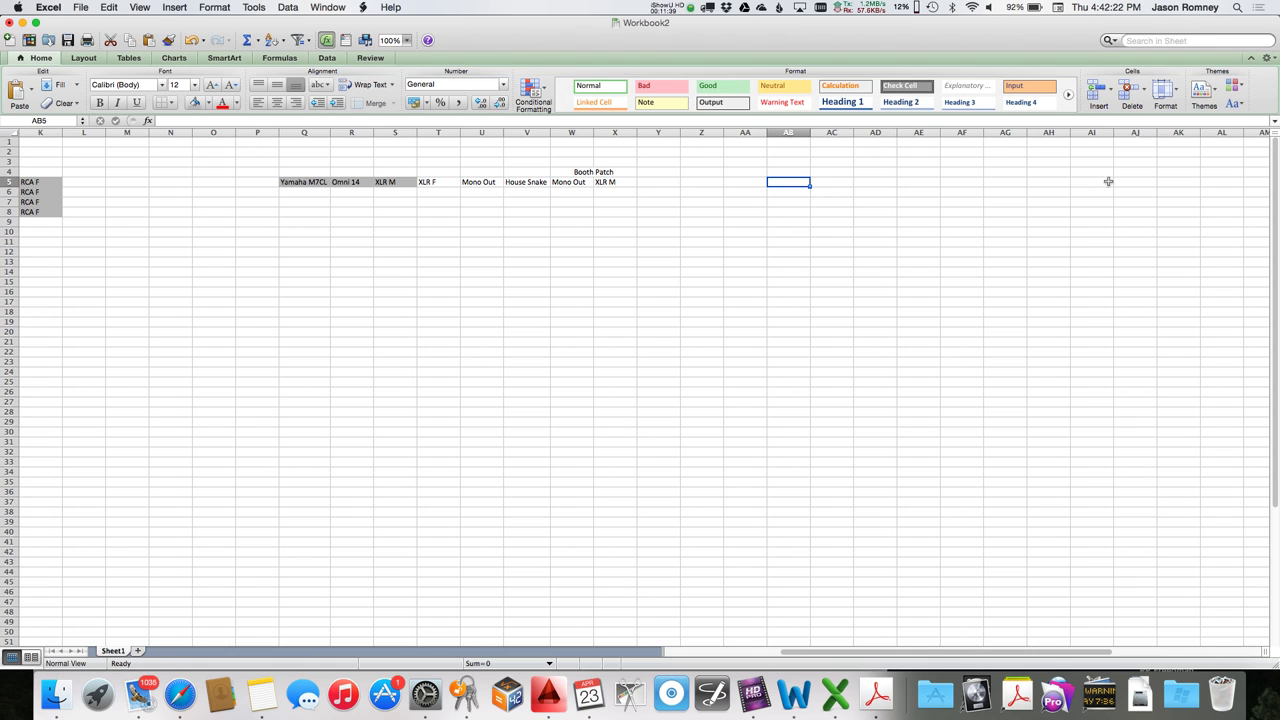
type("XLRF")
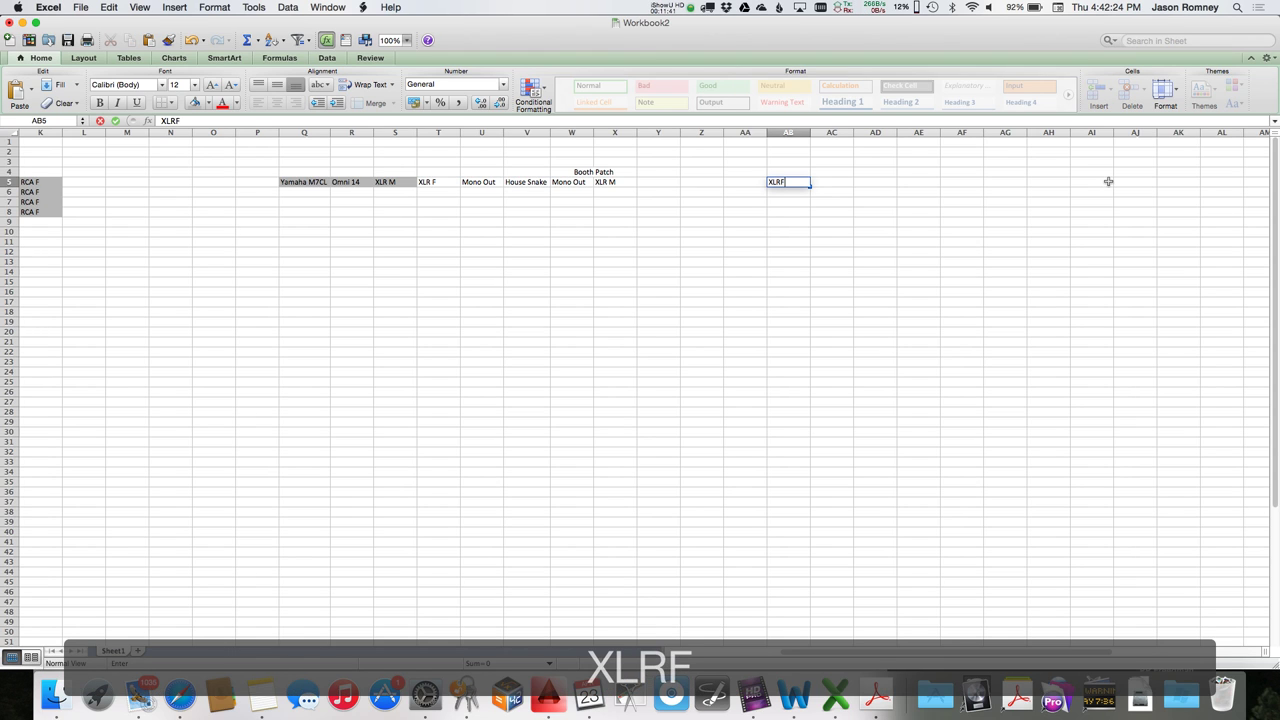
key("Tab")
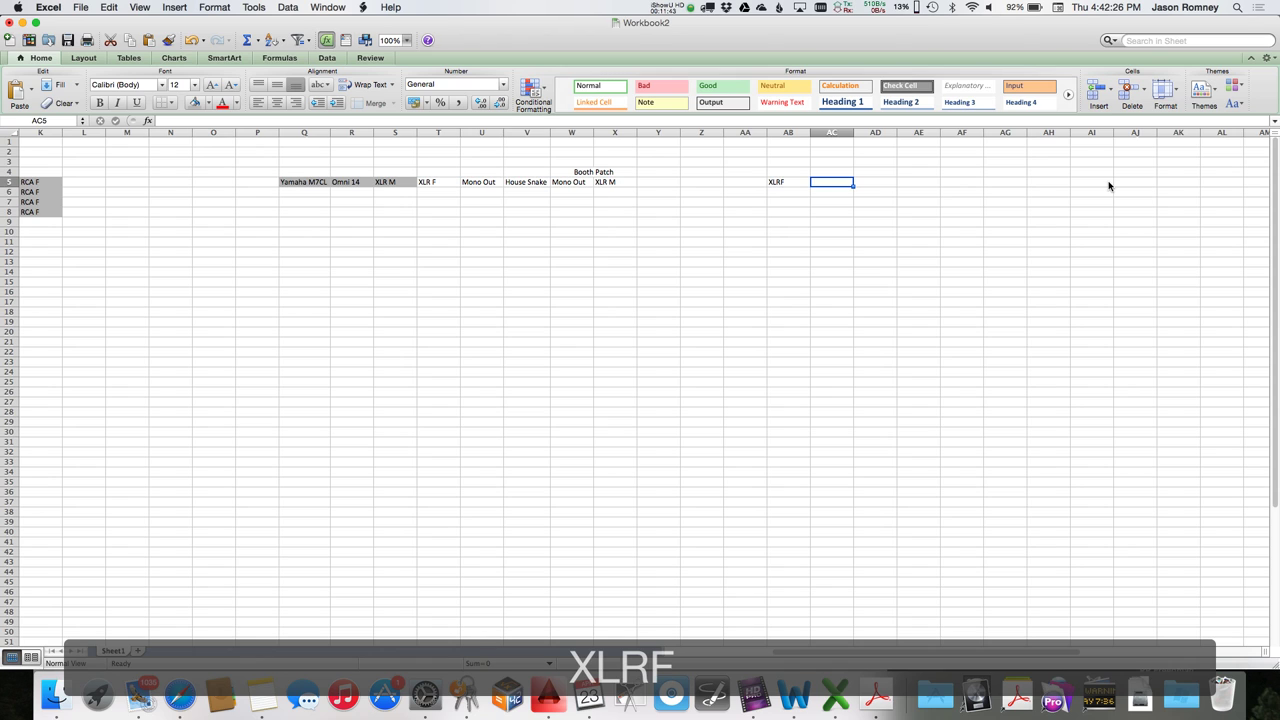
Enter the patch point label "Amp 1 In" in AC5.
type("Amp")
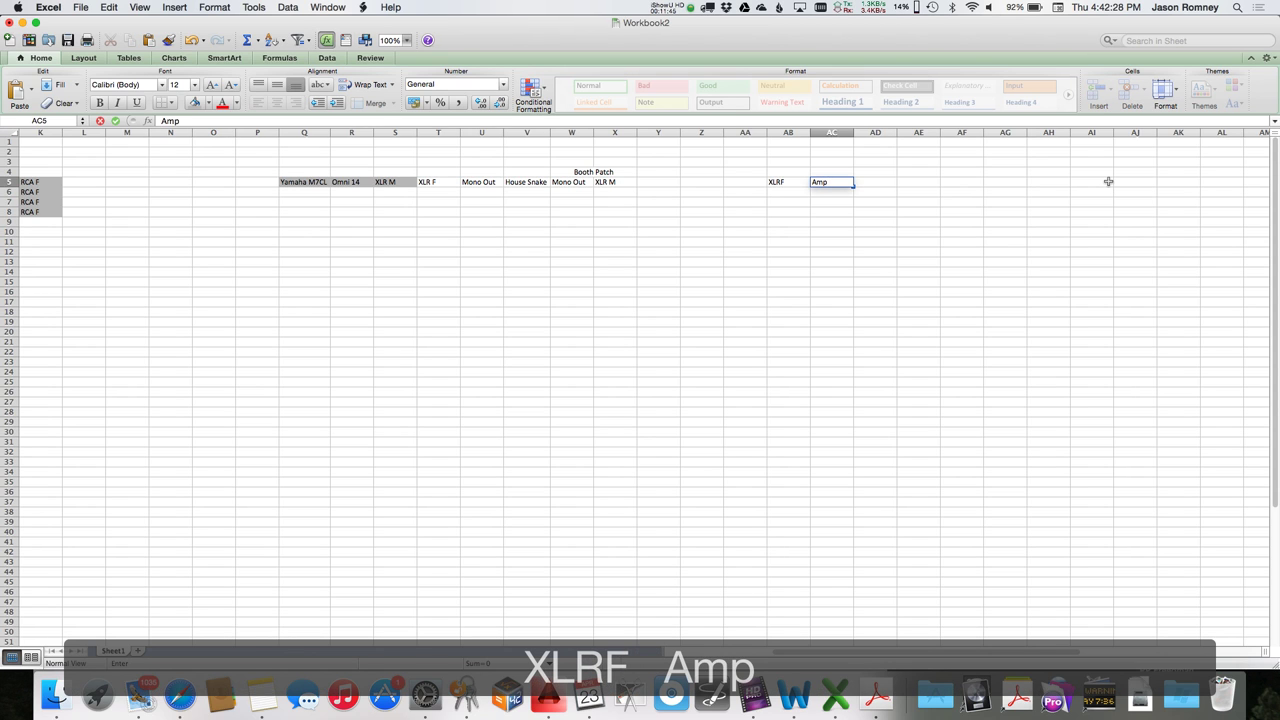
type(" 1")
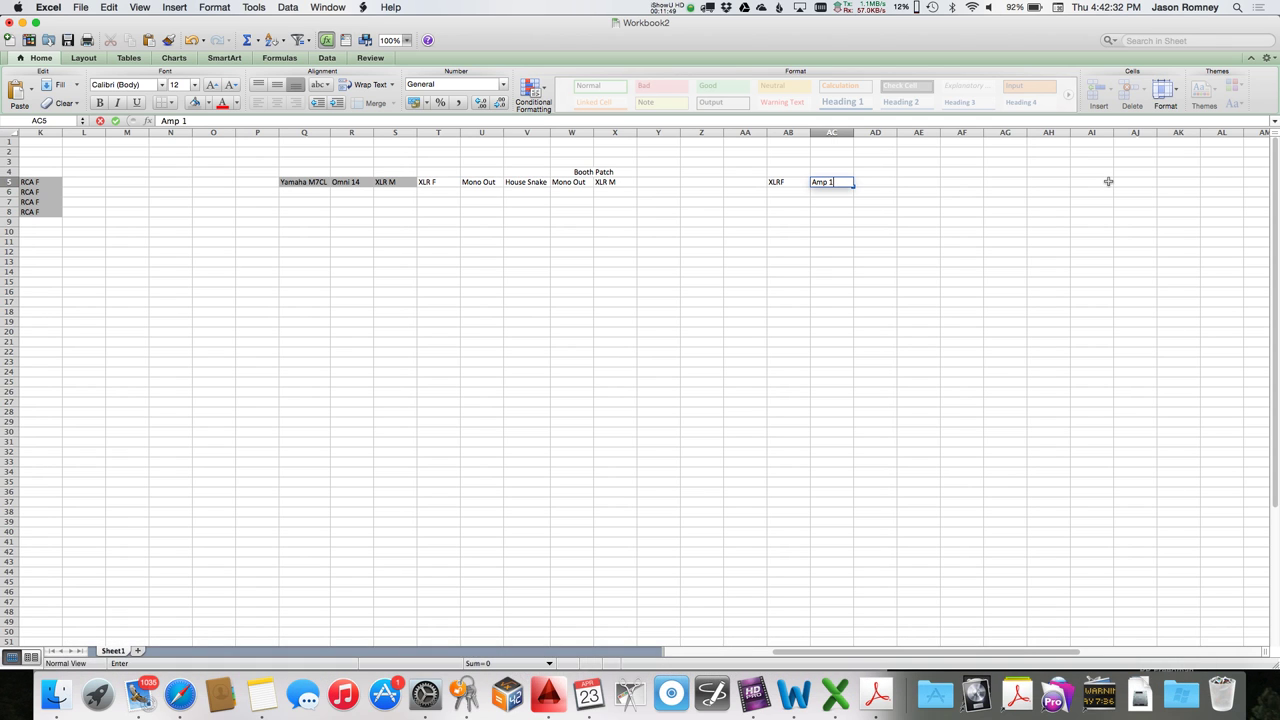
type(" In")
key("shift+Tab")
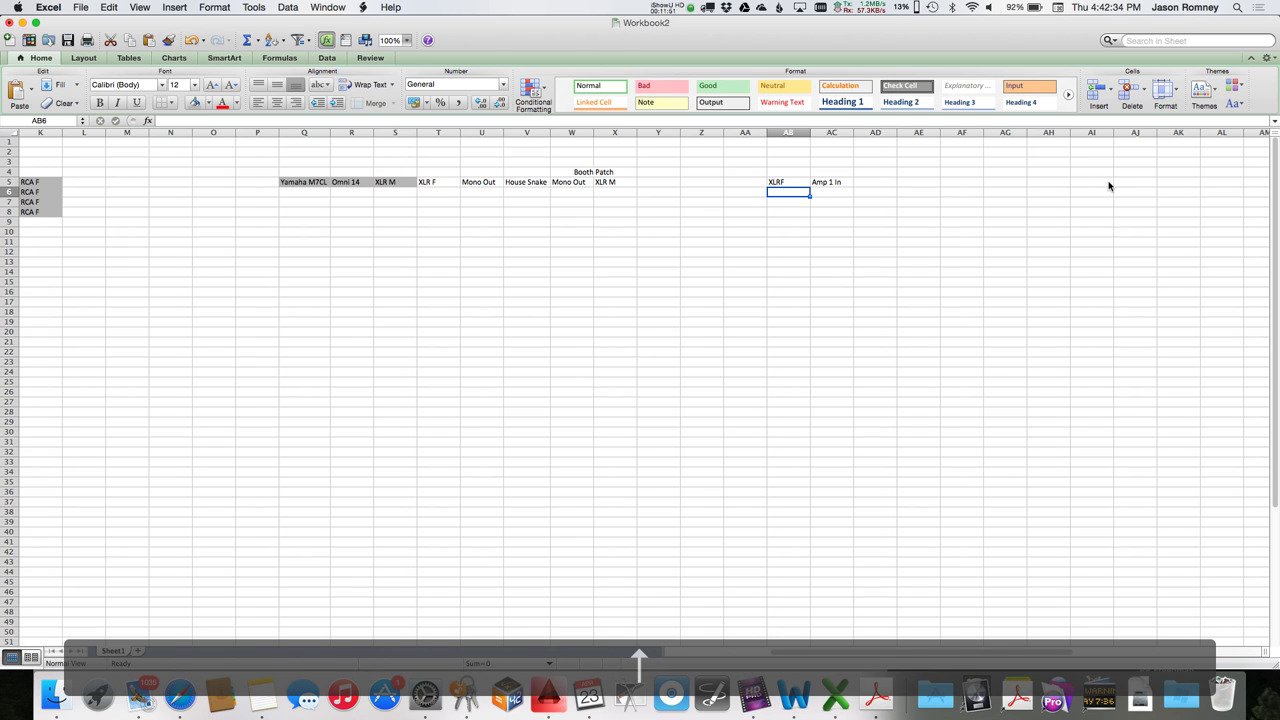
key("Tab")
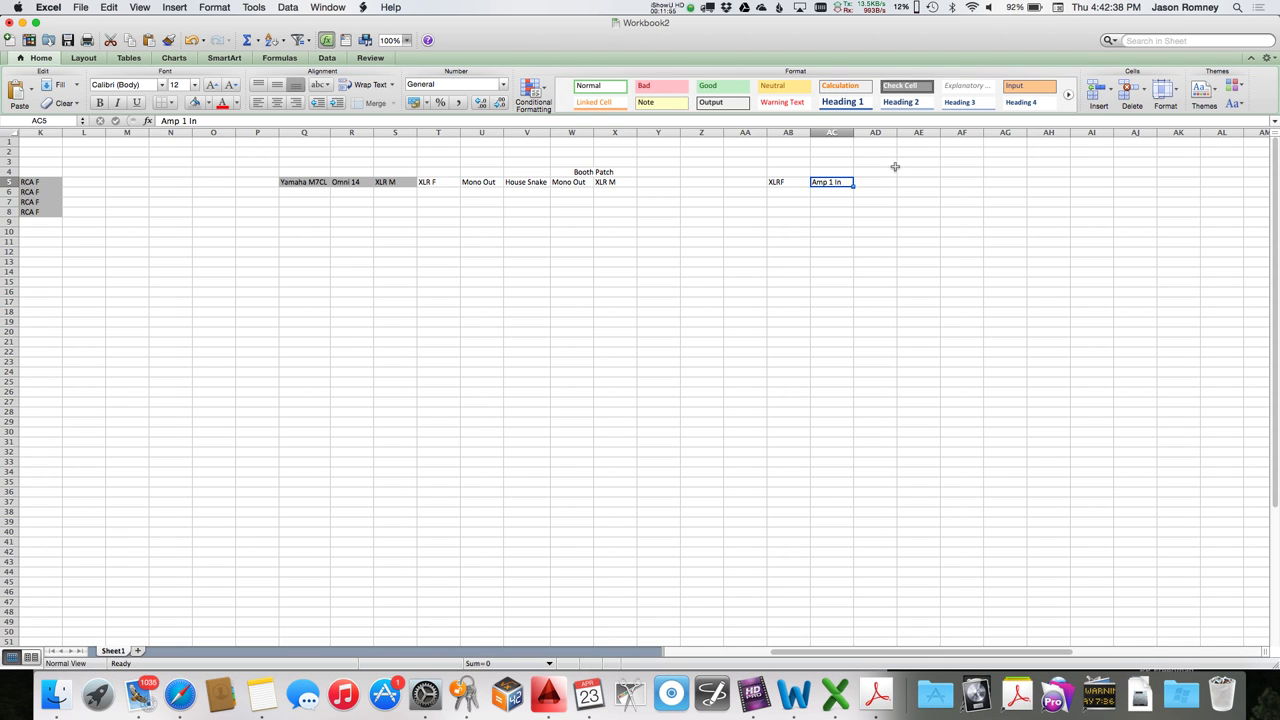
Merge AB4:AC4 above the Amp 1 In patch point and enter the heading "Booth Patch".
left_click_drag(789, 173, 832, 173)
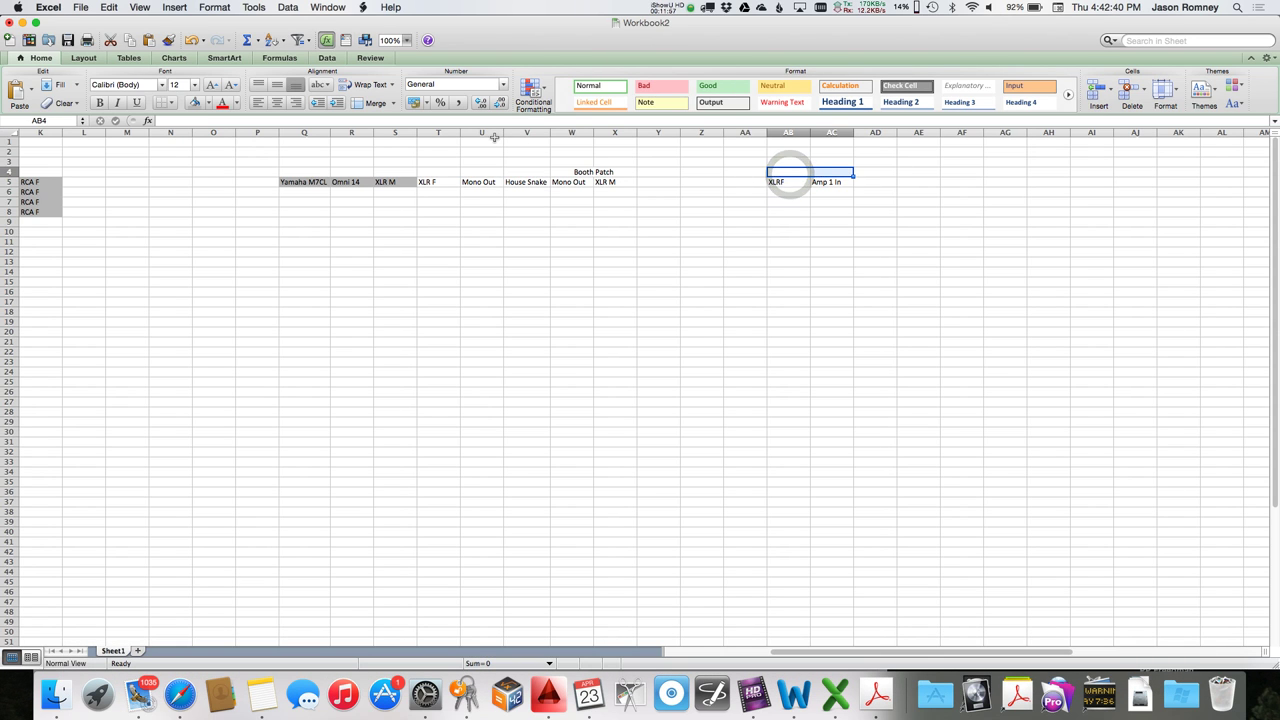
left_click(366, 103)
type("Bpp")
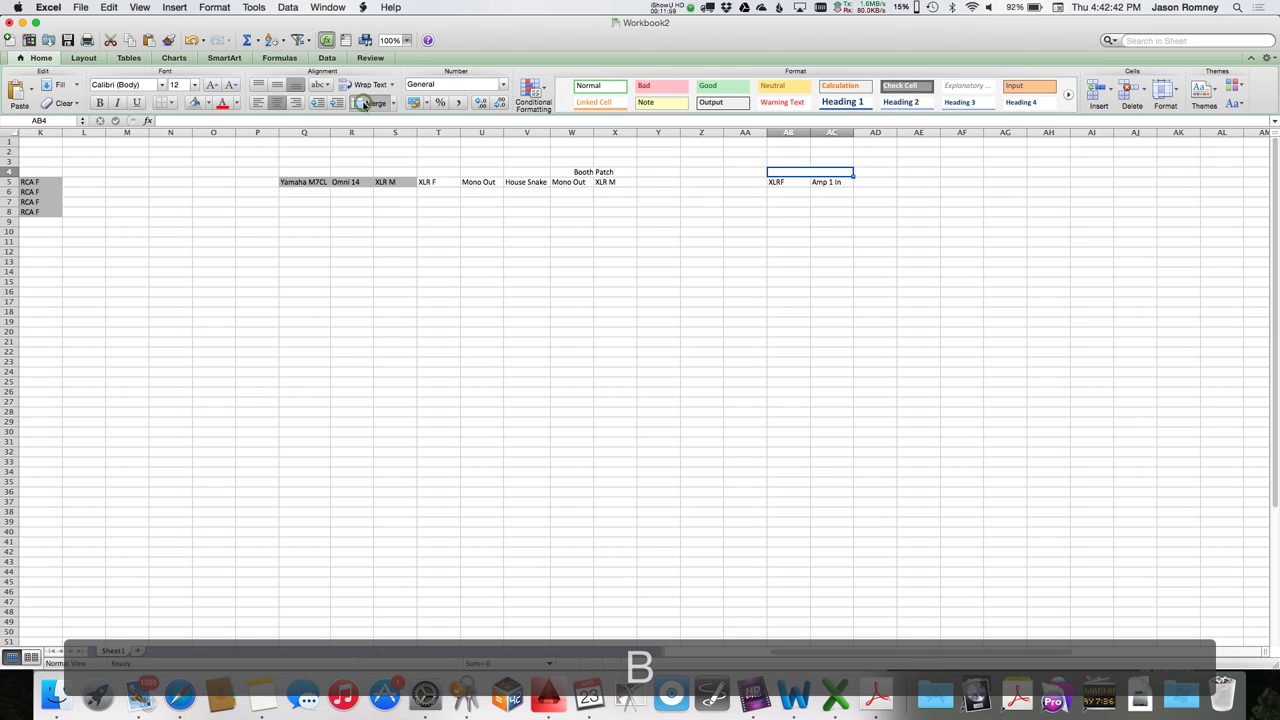
key("BackSpace")
key("BackSpace")
type("ooth")
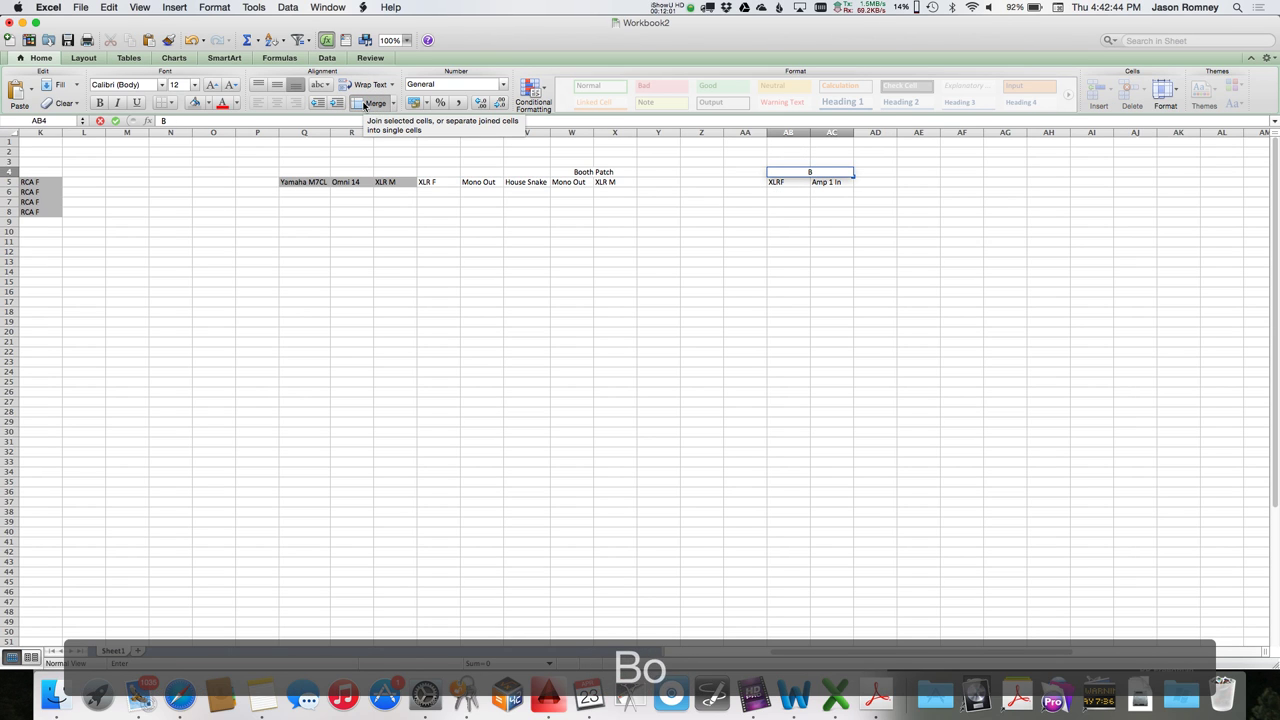
type(" Patch")
key("Return")
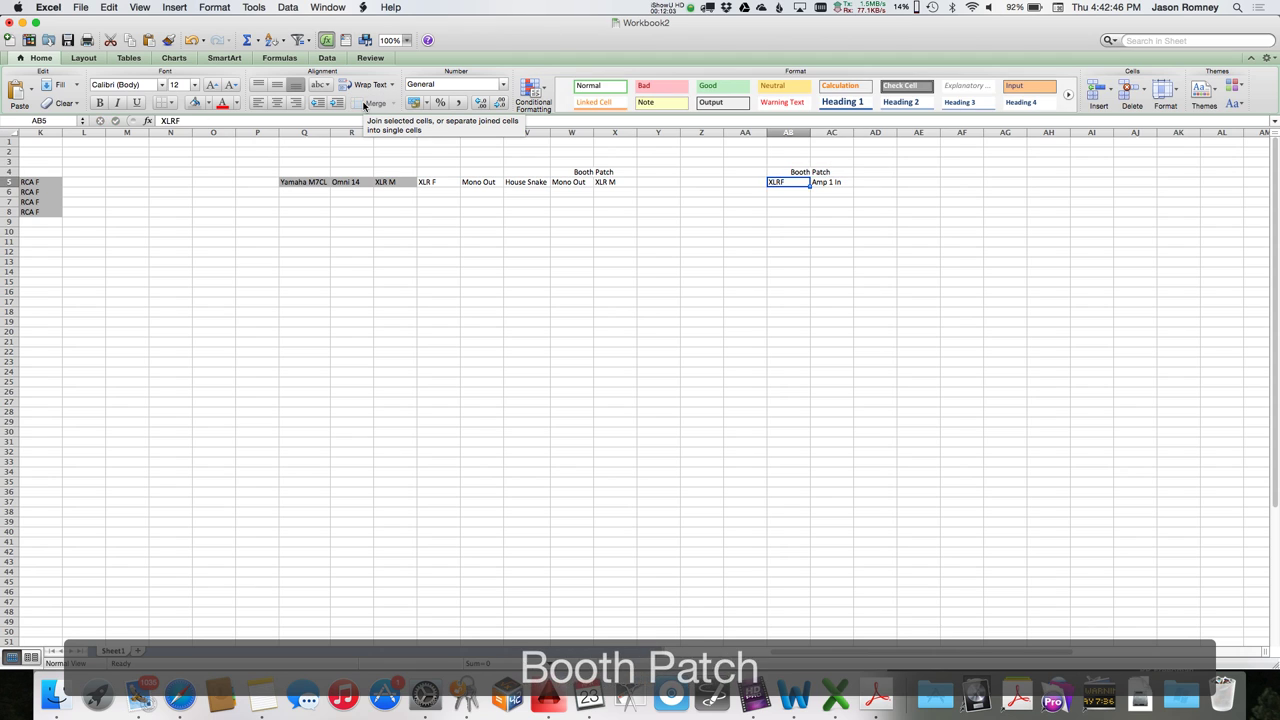
Enter the patch cable's end connectors, "XLR F" in Y5 and "XLR M" in AA5.
key("Left")
key("Left")
key("Left")
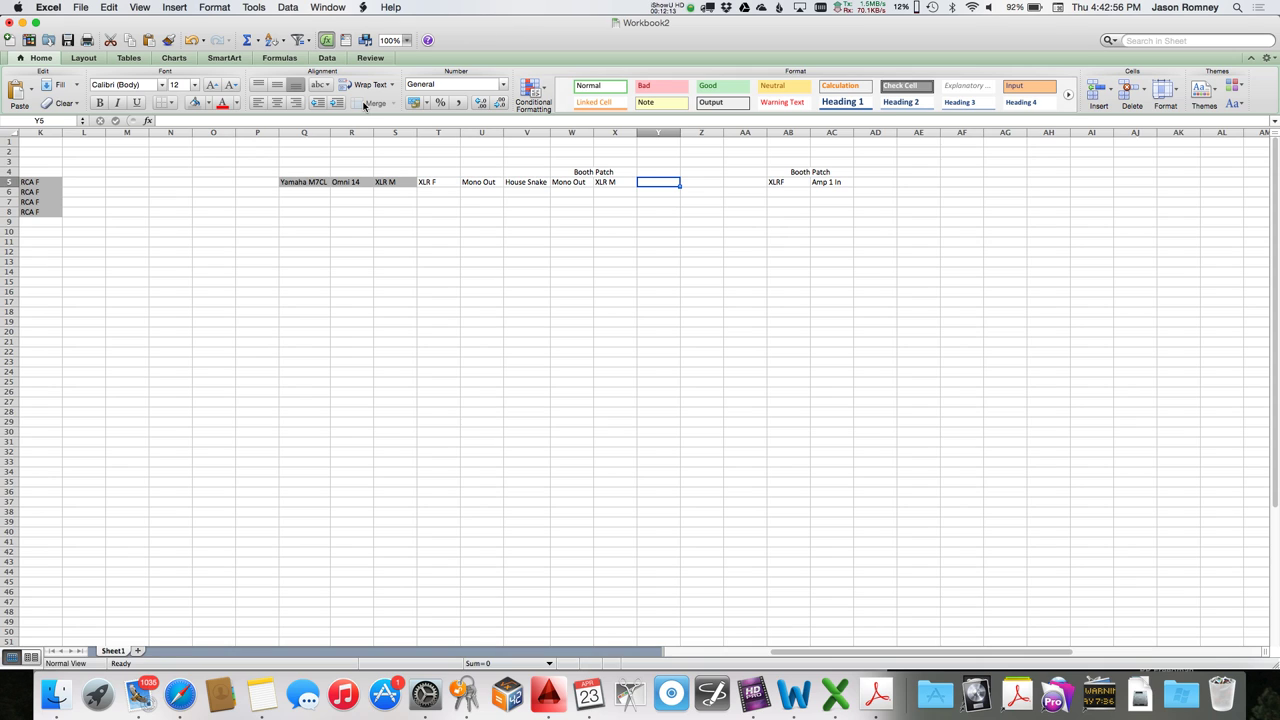
type("XLR F")
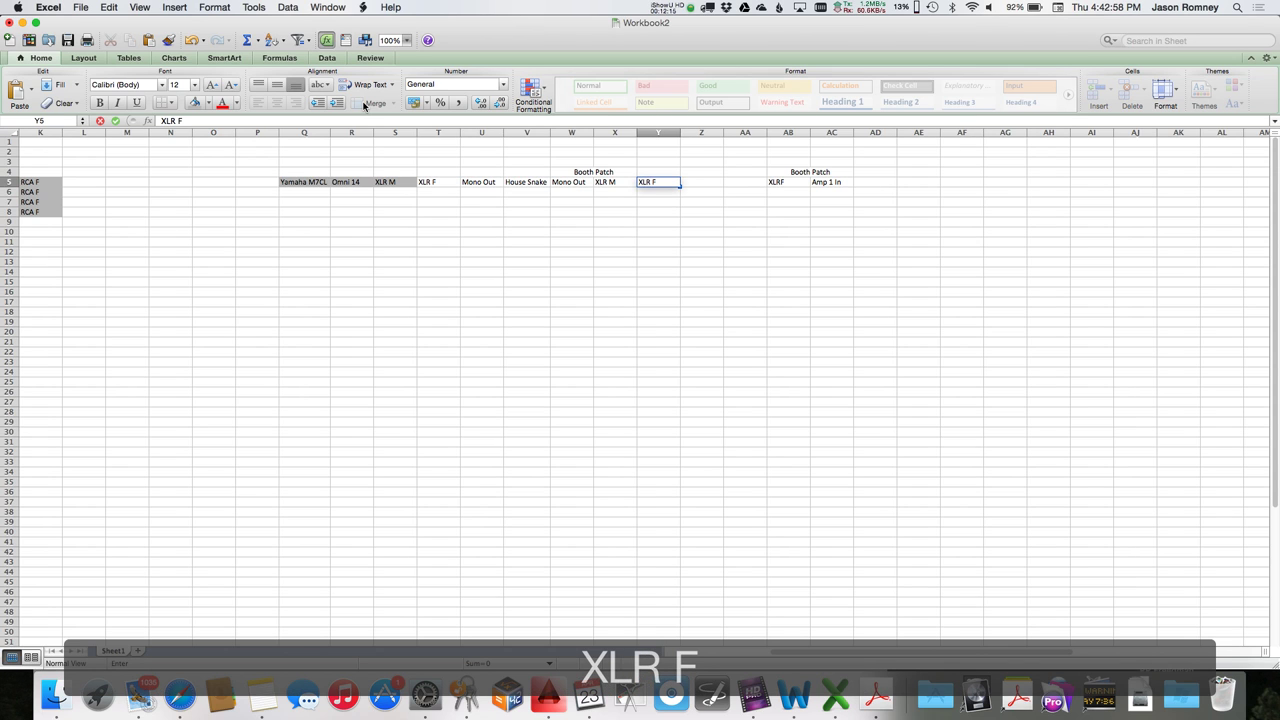
key("Tab")
key("Tab")
type("FLX")
key("Escape")
type("XLR M")
key("Left")
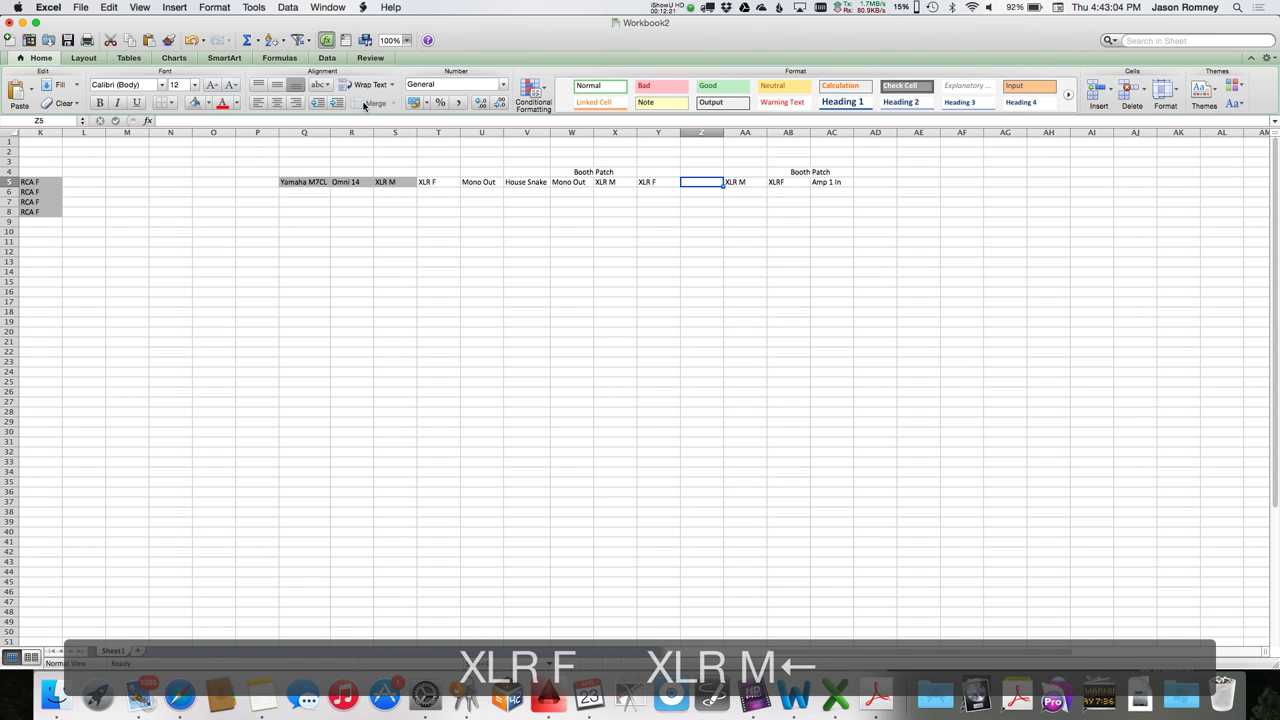
Enter the cable name "Patch Cable" in Z5 and format it in bold red text.
type("Patch Cable")
key("Return")
key("Up")
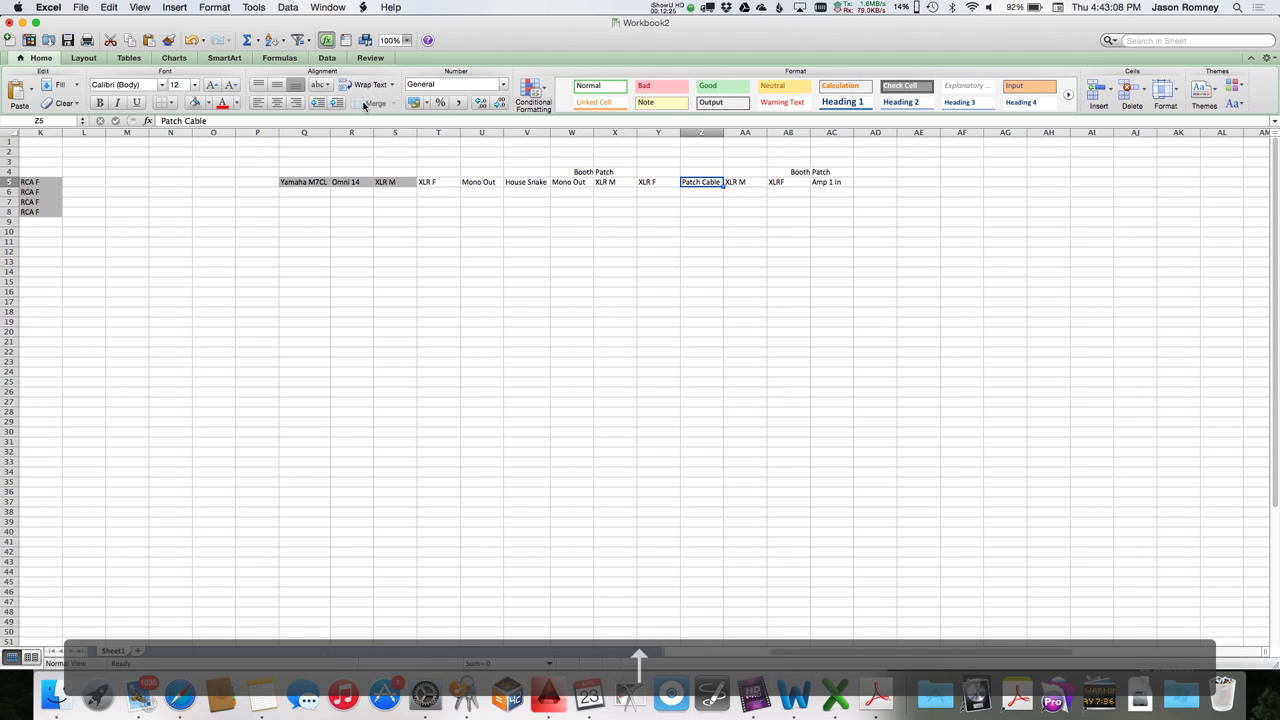
key("shift+super+b")
left_click(222, 104)
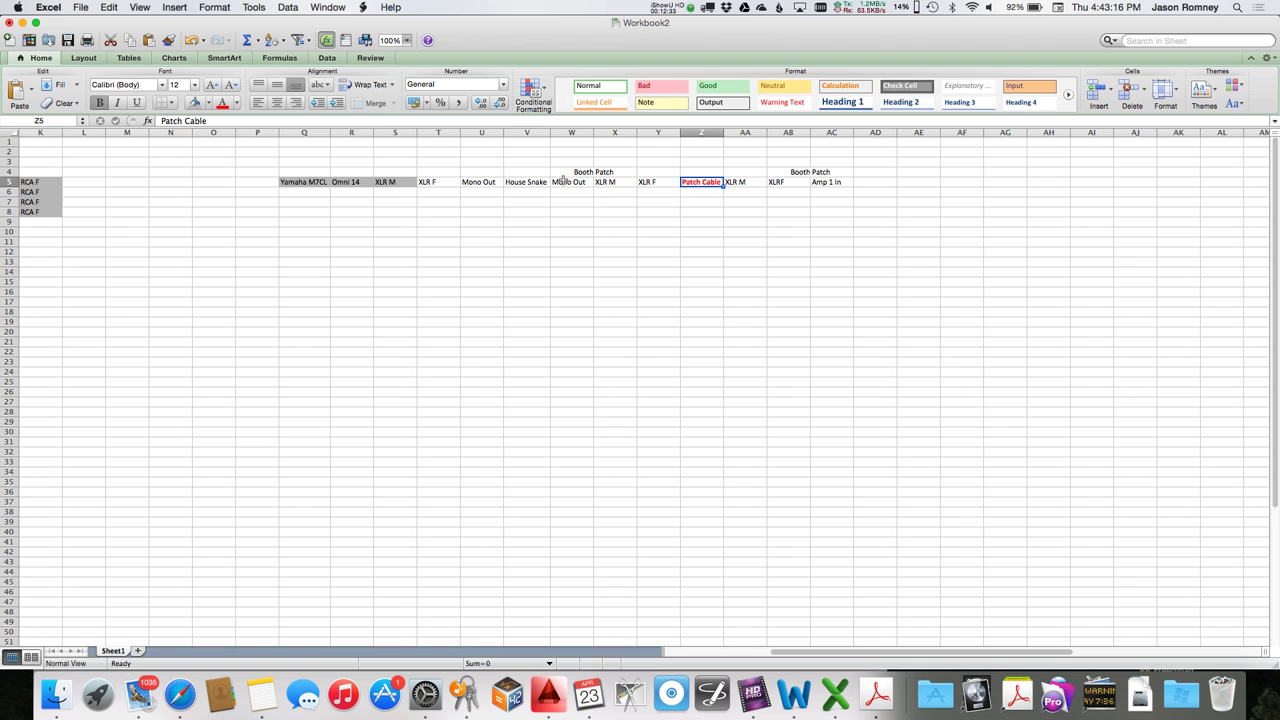
Fill the Mono Out patch point cells, W5:X5, with a medium blue theme color.
left_click_drag(563, 182, 608, 182)
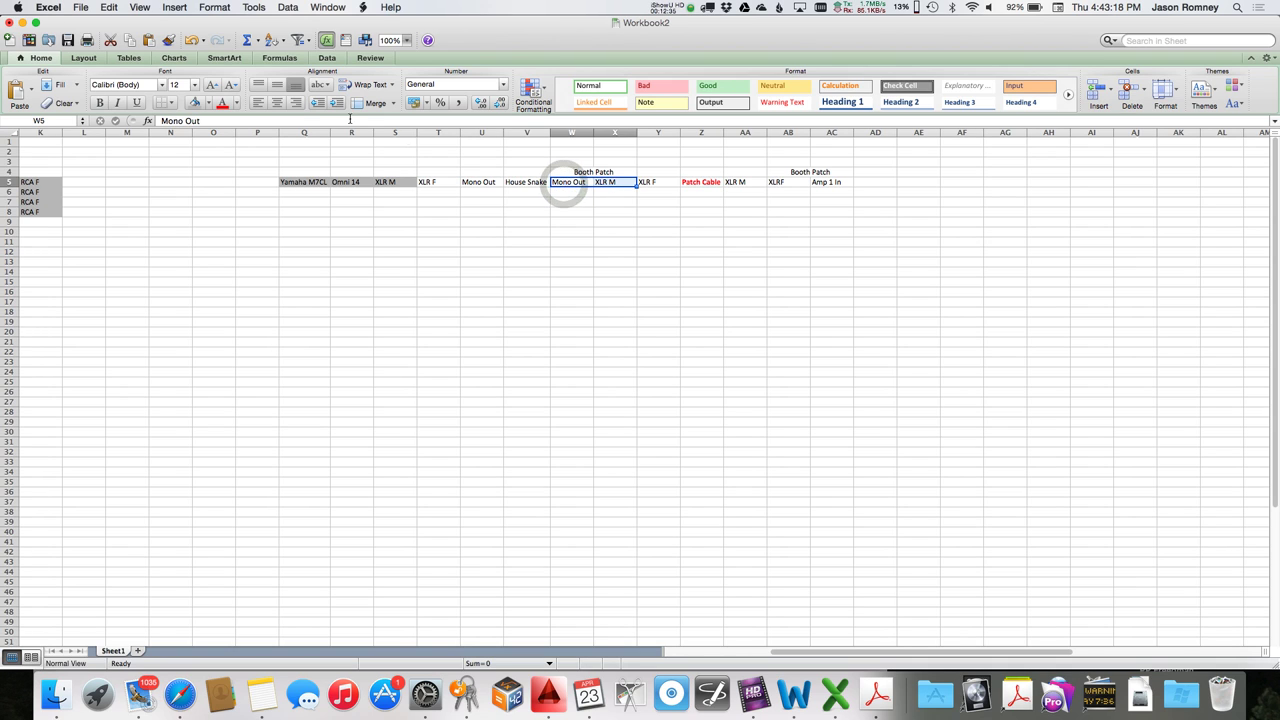
left_click(209, 103)
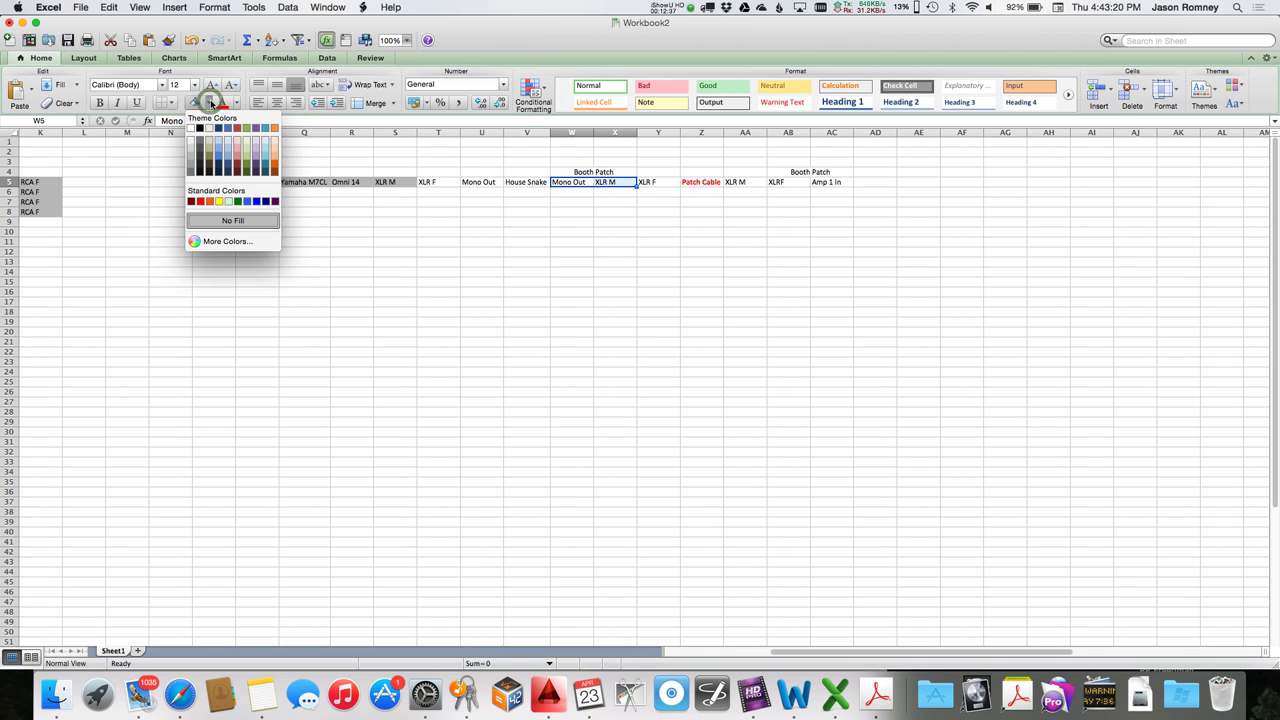
left_click(221, 147)
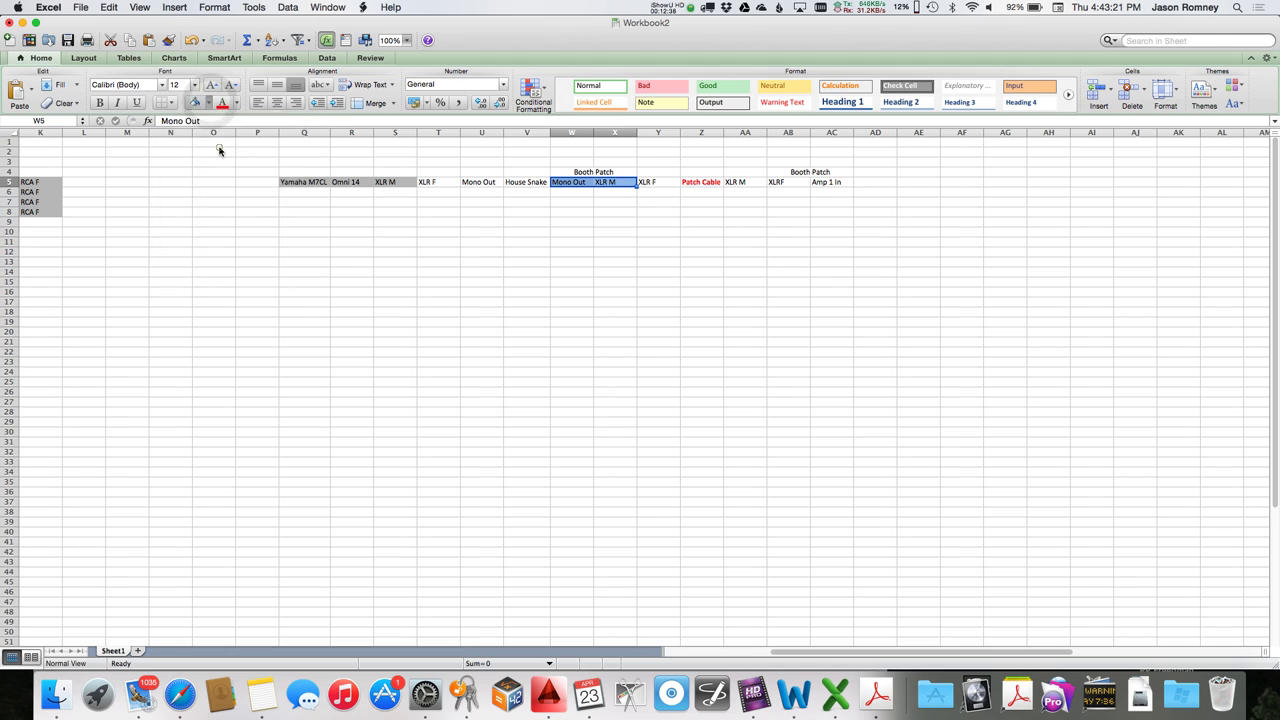
left_click(733, 401)
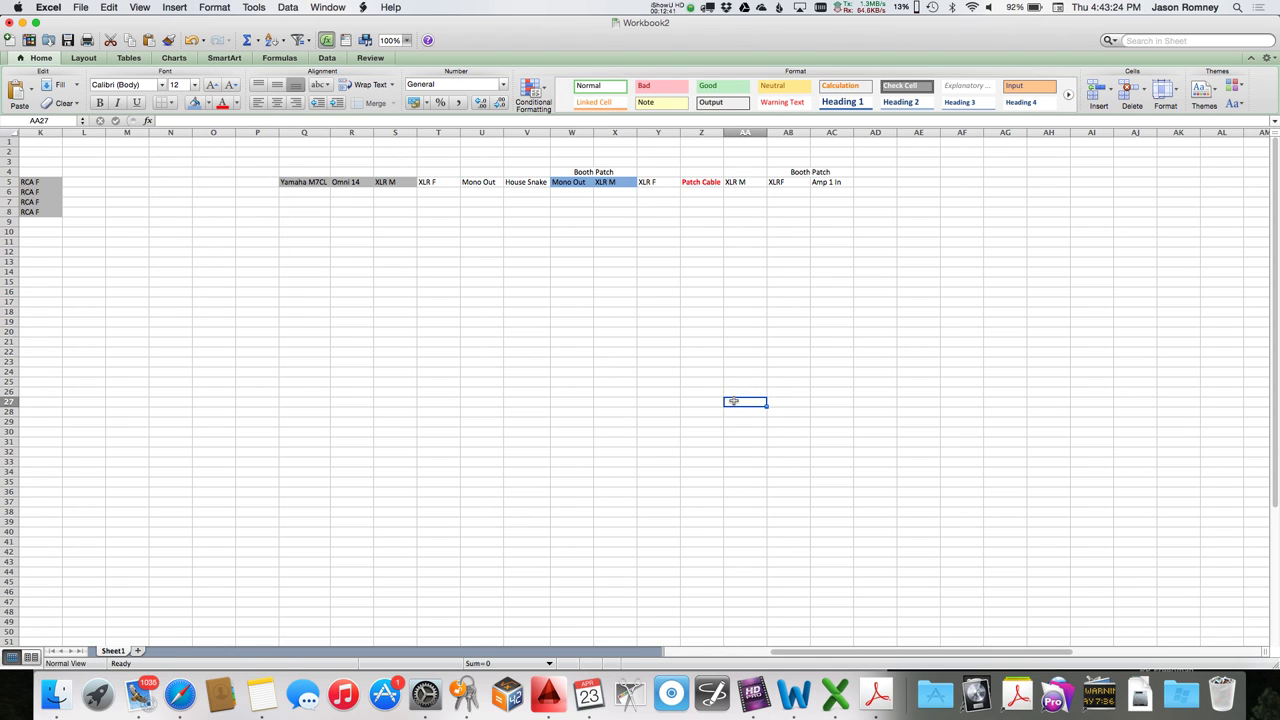
Fill the Amp 1 In patch point cells, AB5:AC5, with the same medium blue as the Mono Out patch point.
left_click(786, 183)
left_click_drag(786, 183, 830, 183)
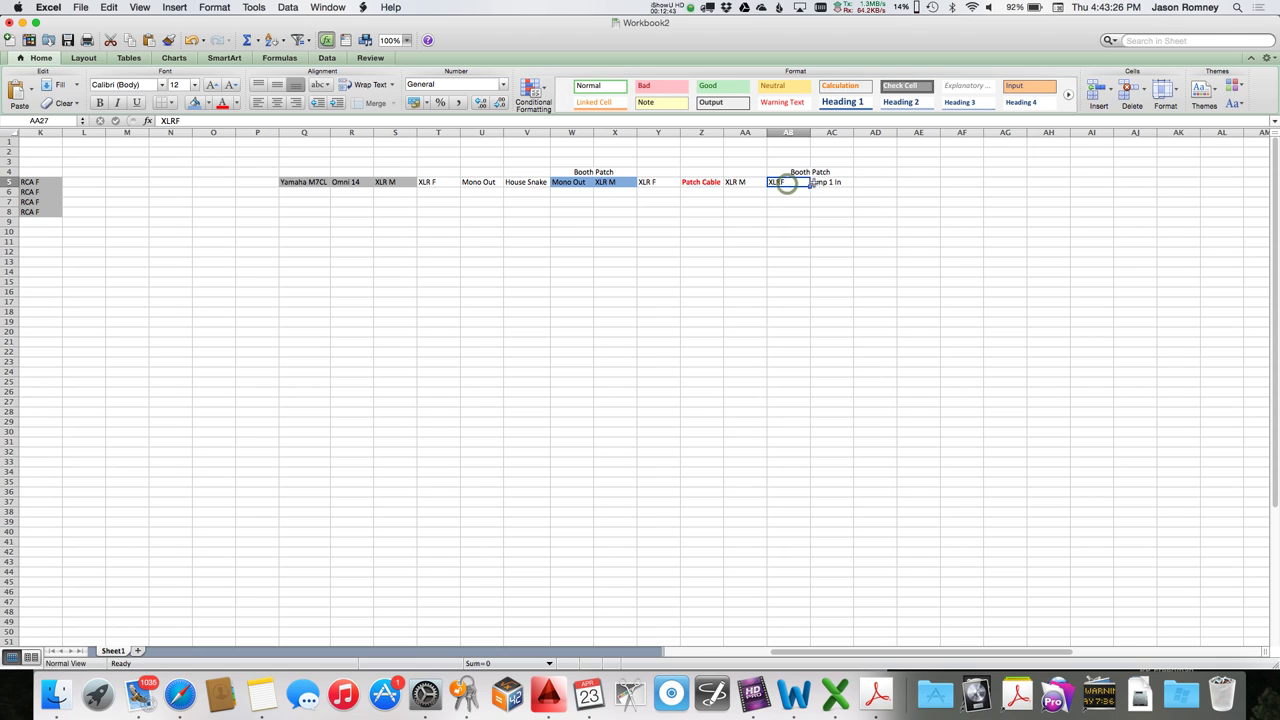
left_click(195, 103)
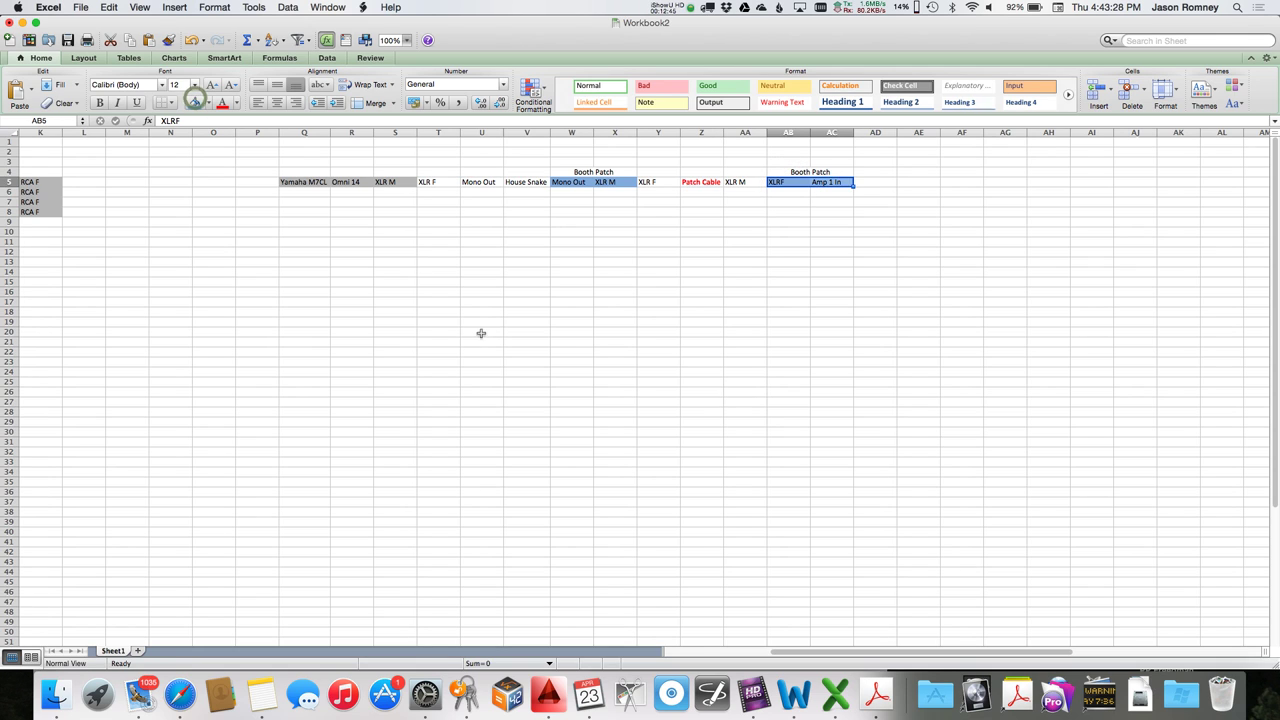
left_click(482, 334)
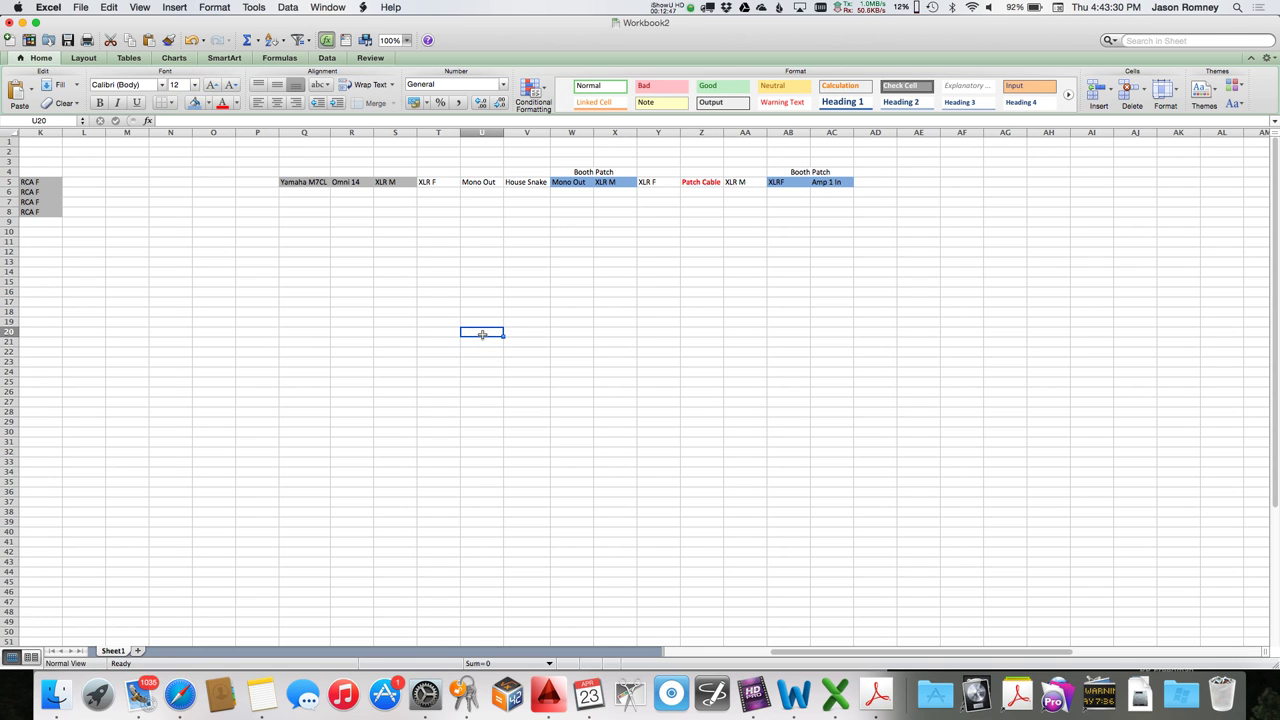
Extend the Mono Out booth patch by copying "XLR M" from X5 down to X14 and adding a blue-filled "Grp 1 Out" label in W6.
left_click(602, 186)
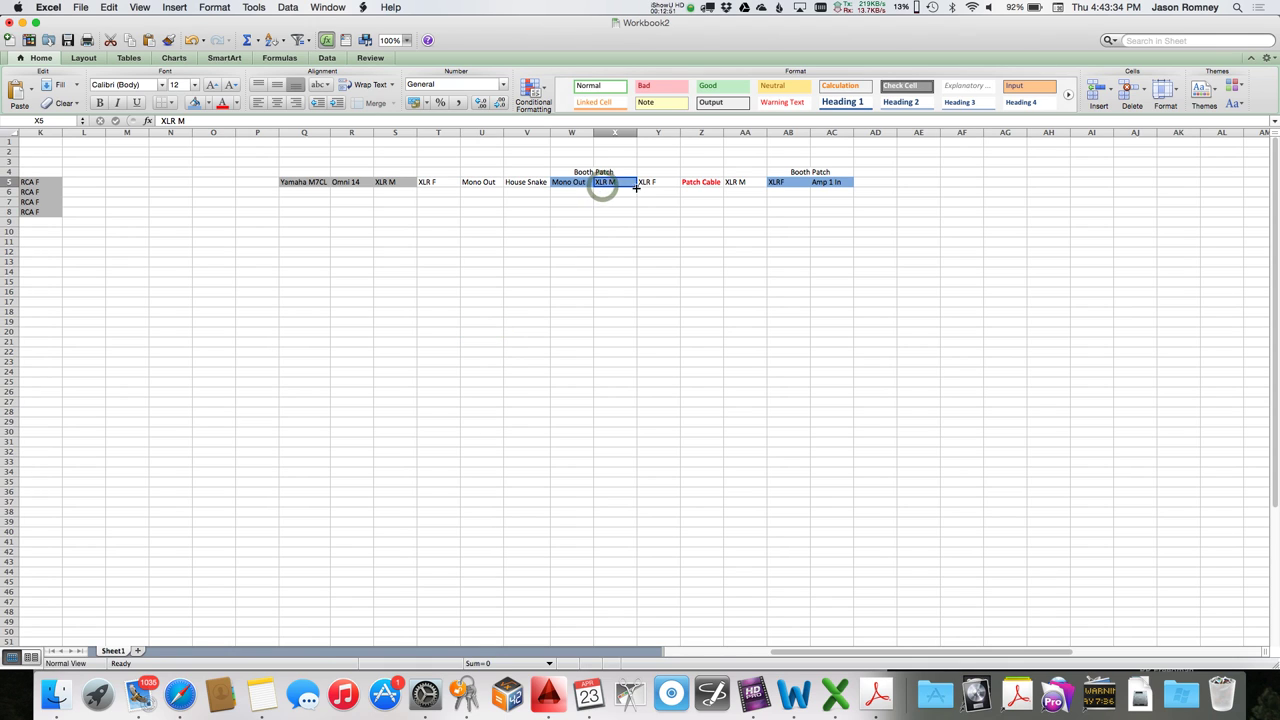
left_click_drag(636, 187, 636, 275)
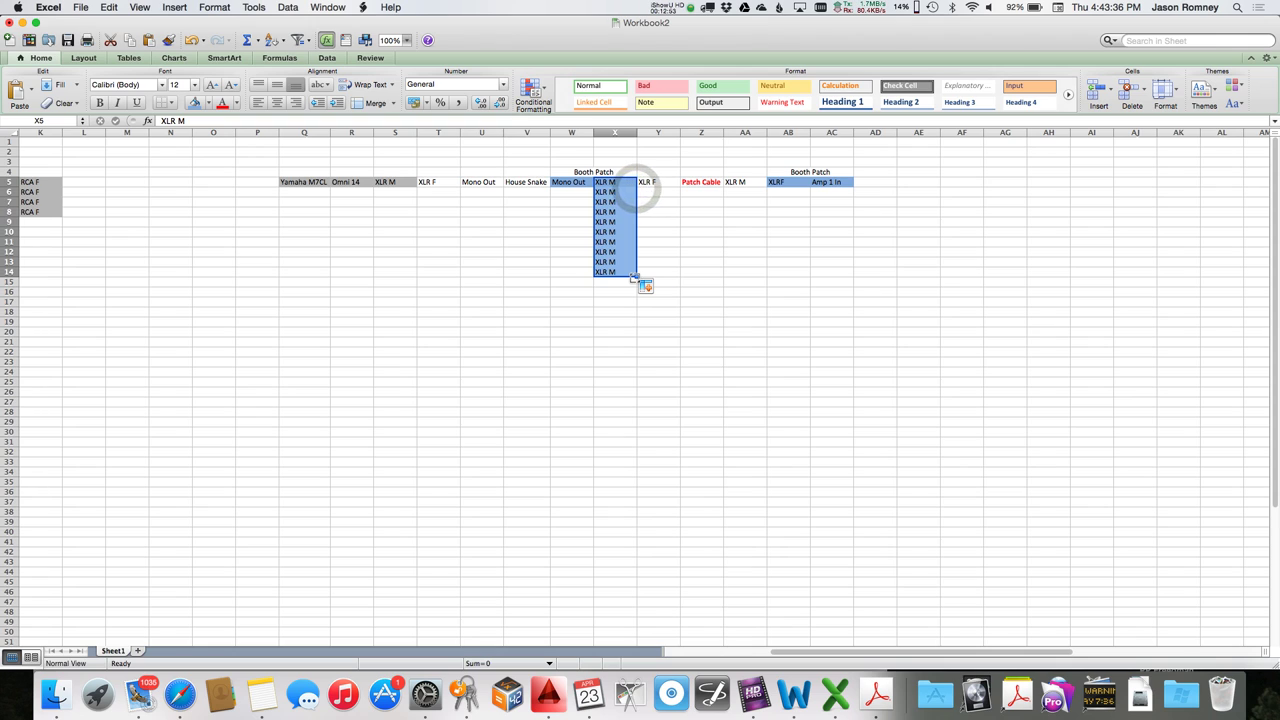
left_click(566, 193)
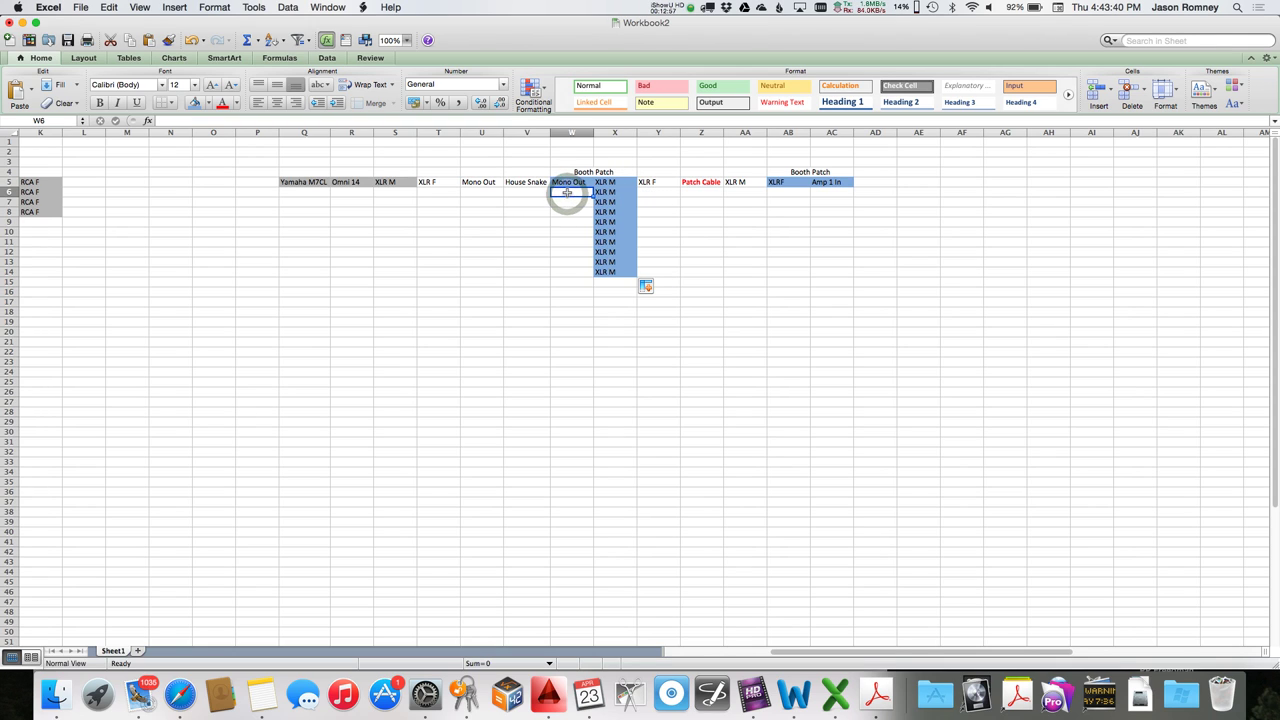
type("Grp")
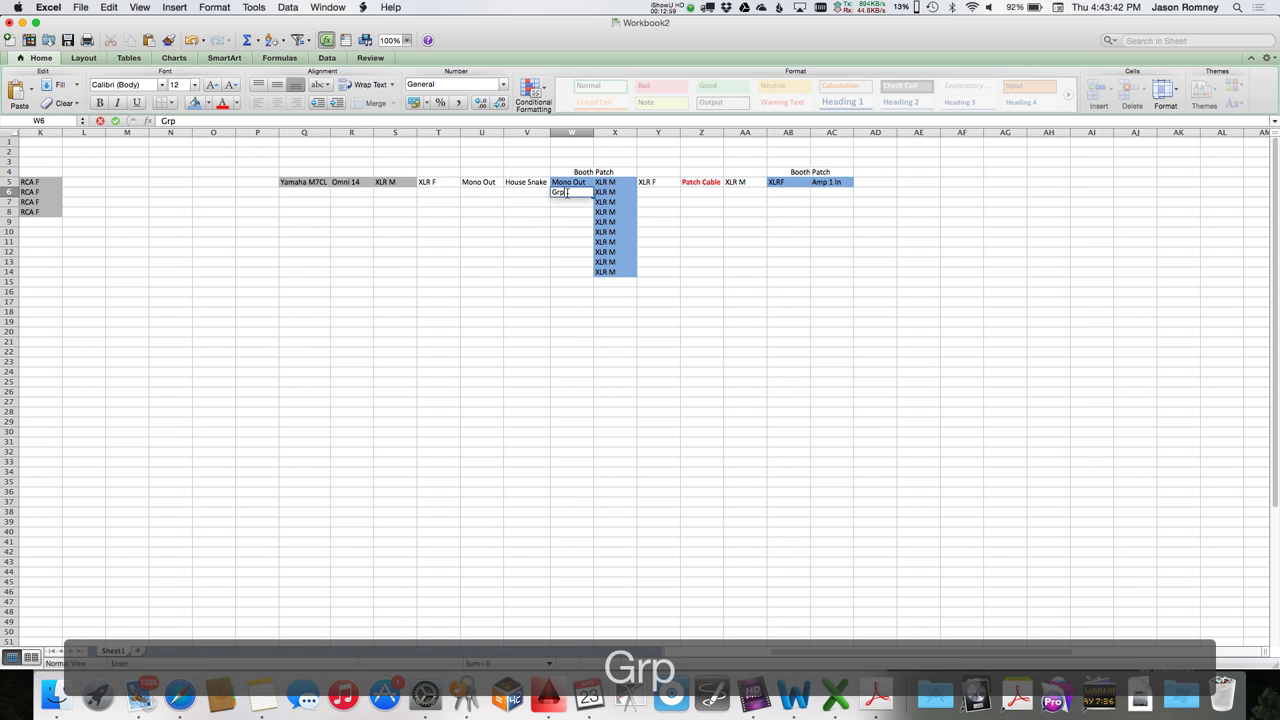
type(" 1 Out")
left_click(567, 193)
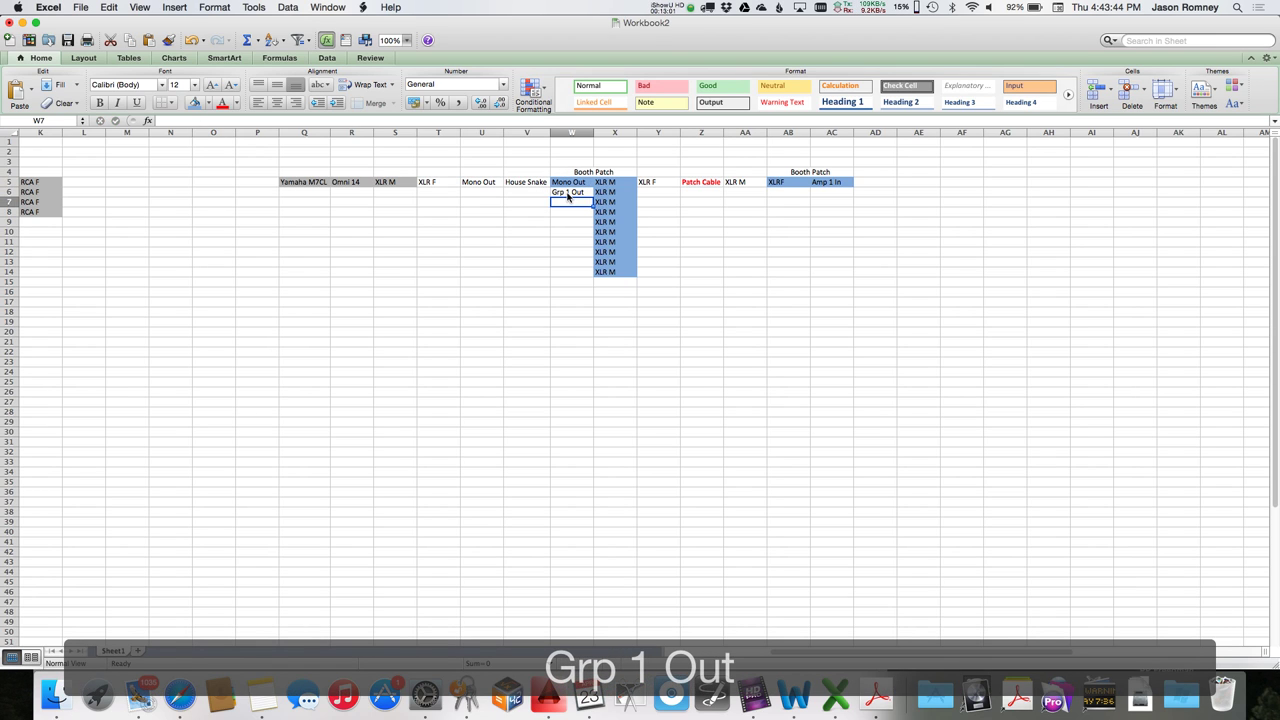
left_click(195, 103)
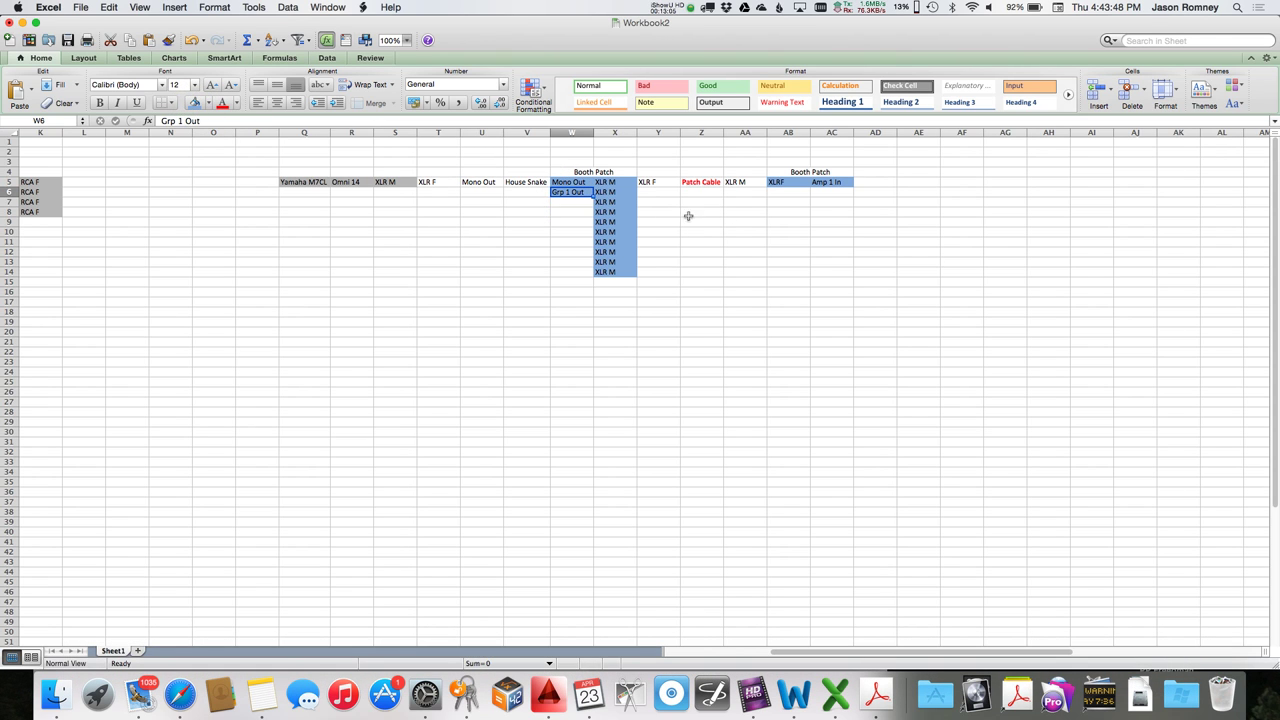
Copy the "XLRF" connector cell AB5 down through AB14, keeping its blue fill.
left_click(796, 186)
left_click_drag(808, 188, 815, 276)
left_click(831, 222)
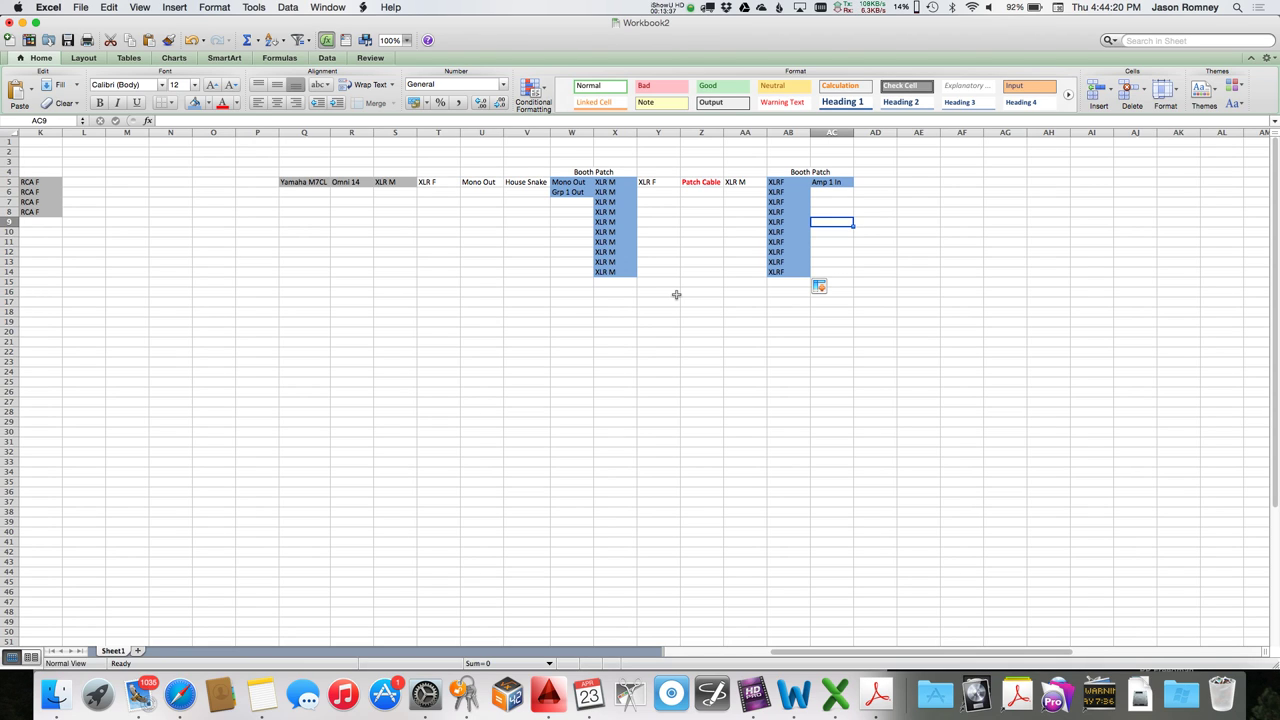
Enter "House wire" in AD5 beside the Amp 1 In patch point and its connector "XLR M" in AE5.
scroll(734, 224, "right", 5)
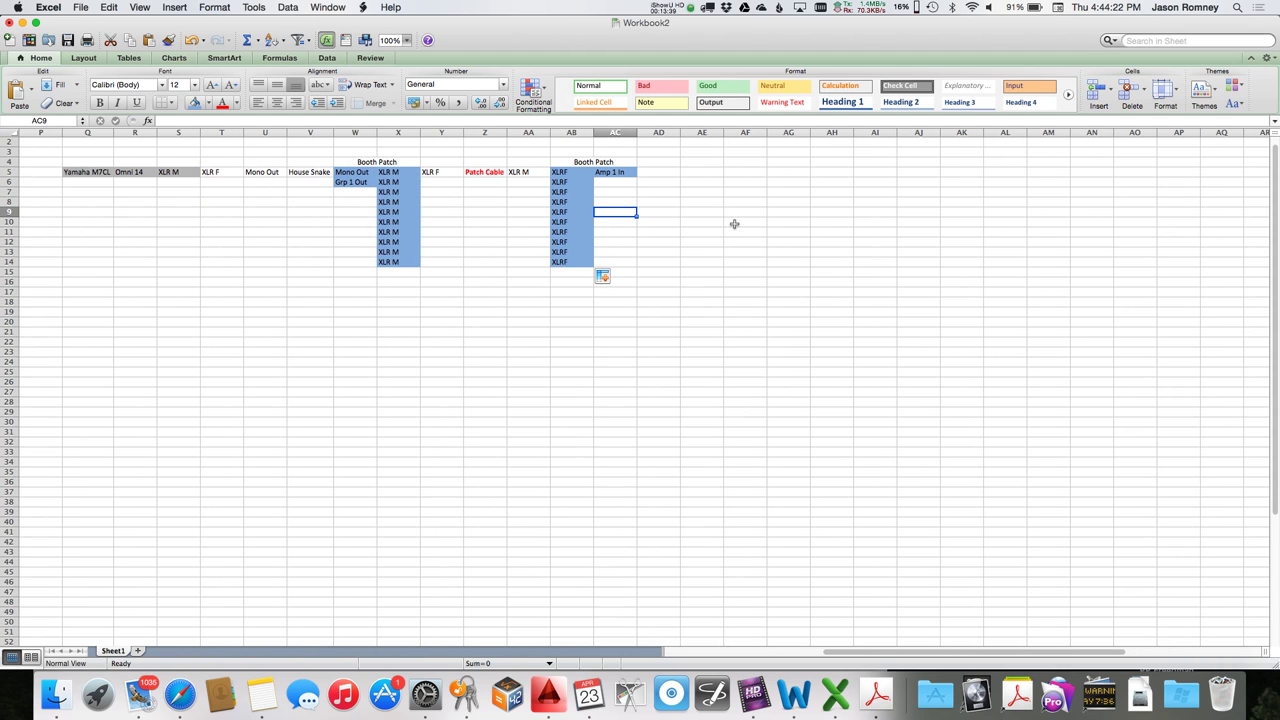
left_click(657, 173)
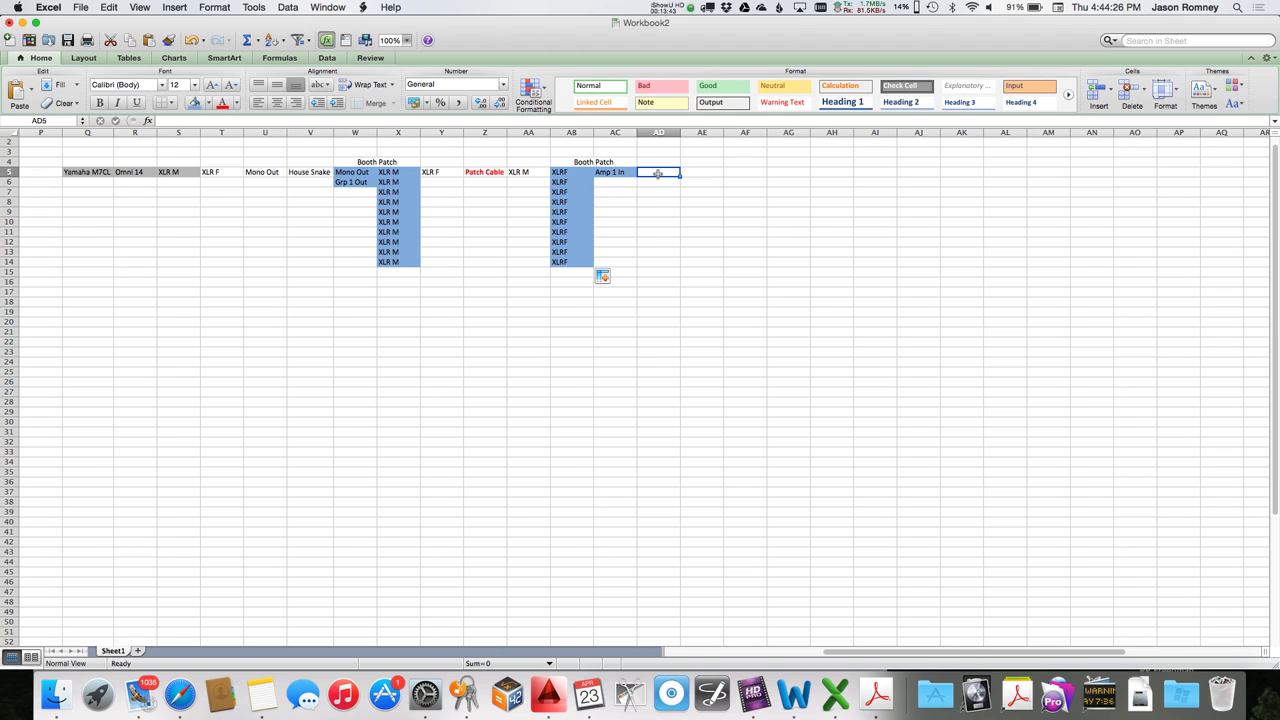
type("House wire")
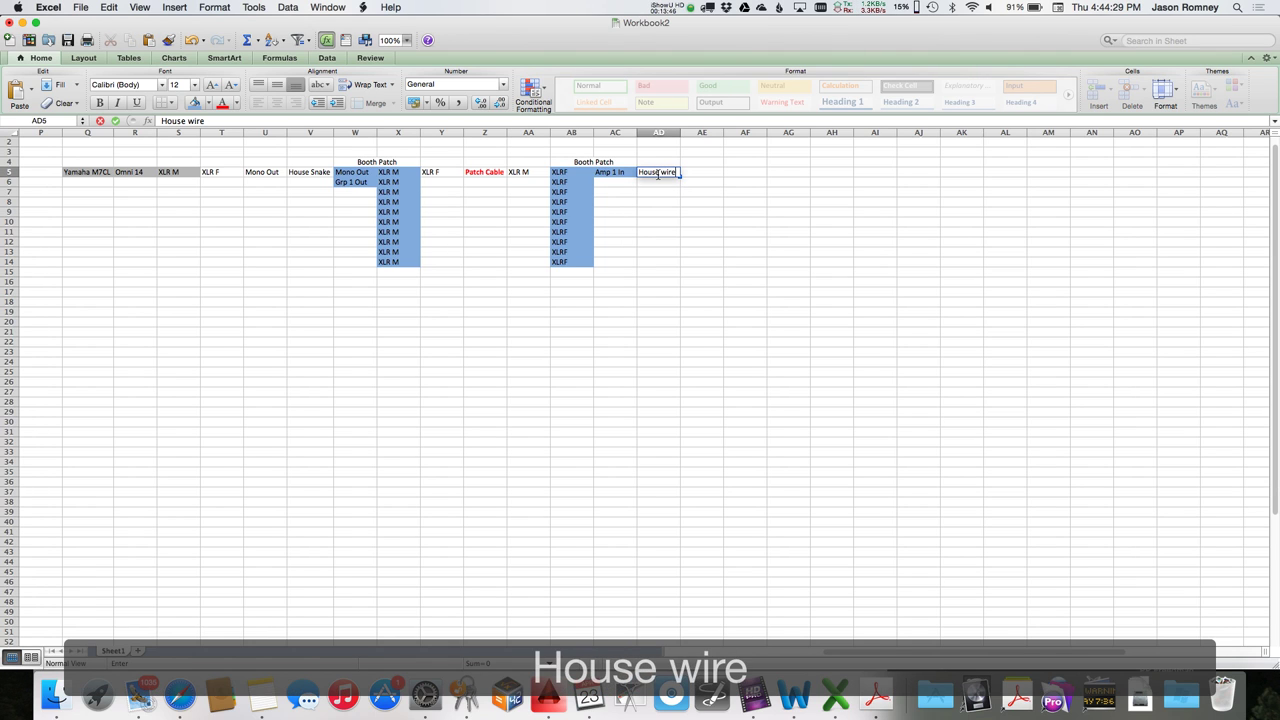
key("Right")
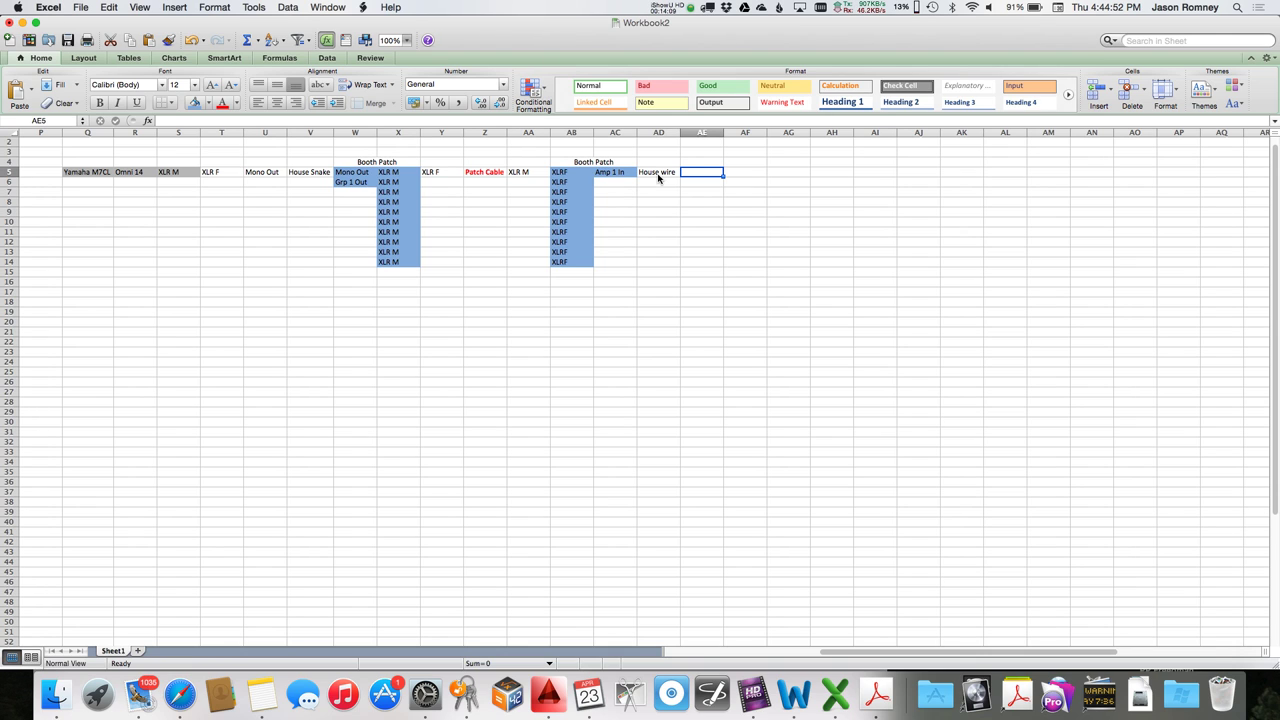
type("XLR M")
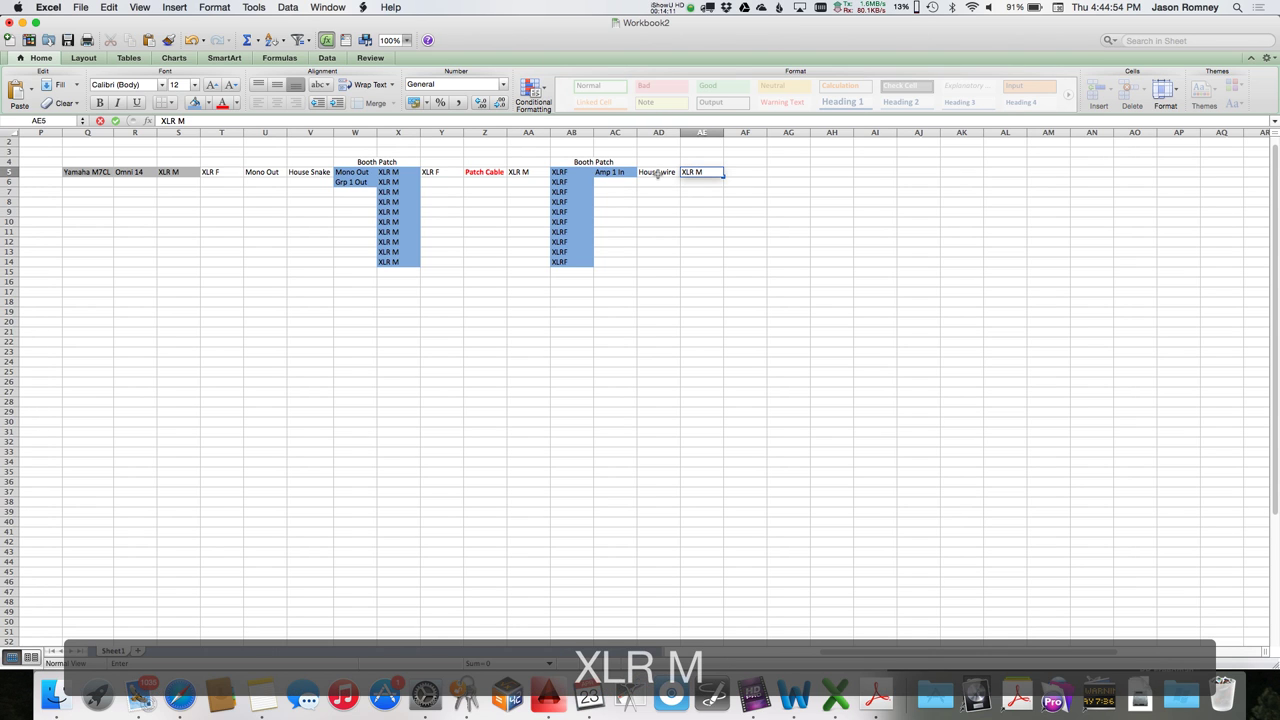
key("Right")
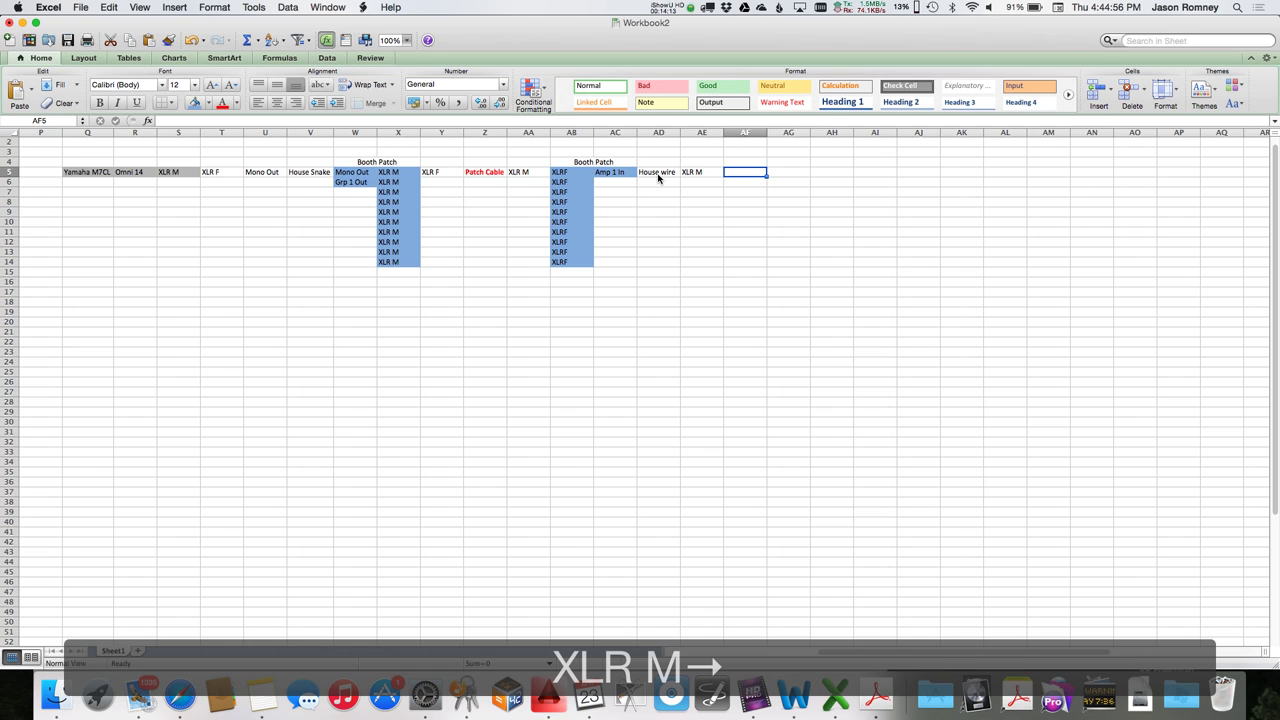
key("Left")
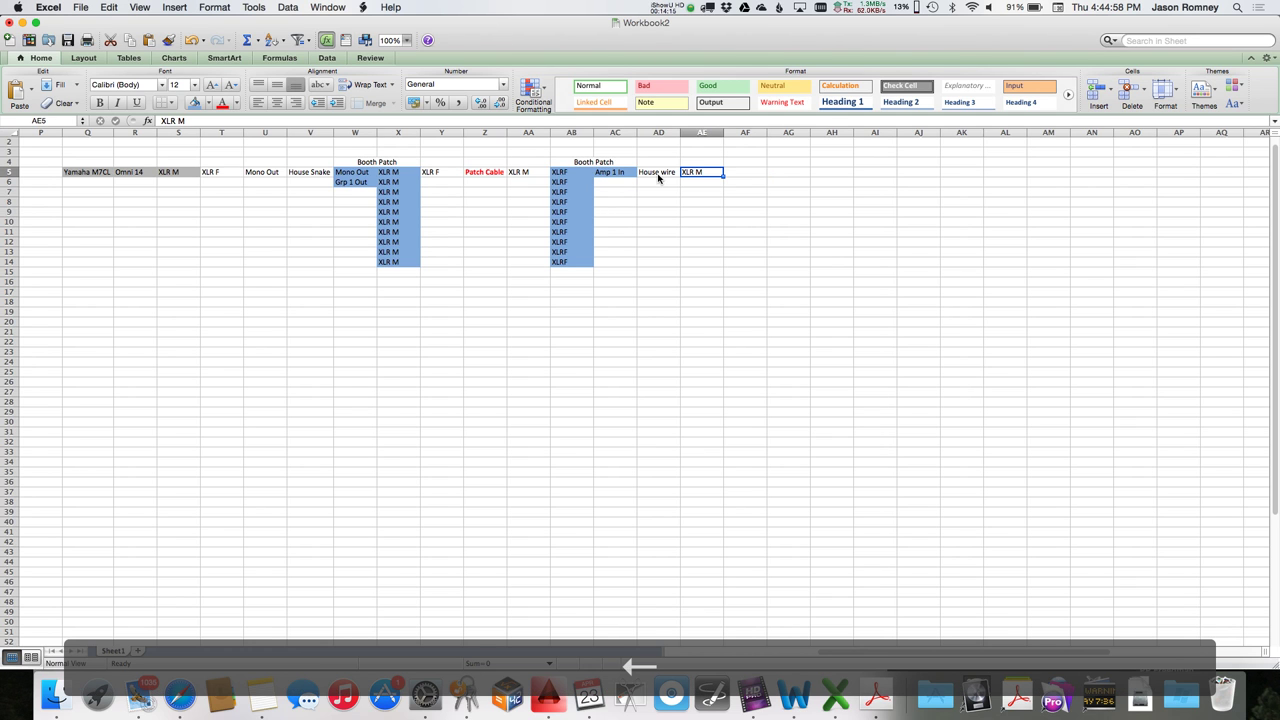
Insert a column before the house wire's XLR M connector and enter "Amp 1 In" in AE5.
left_click(701, 132)
left_click(174, 7)
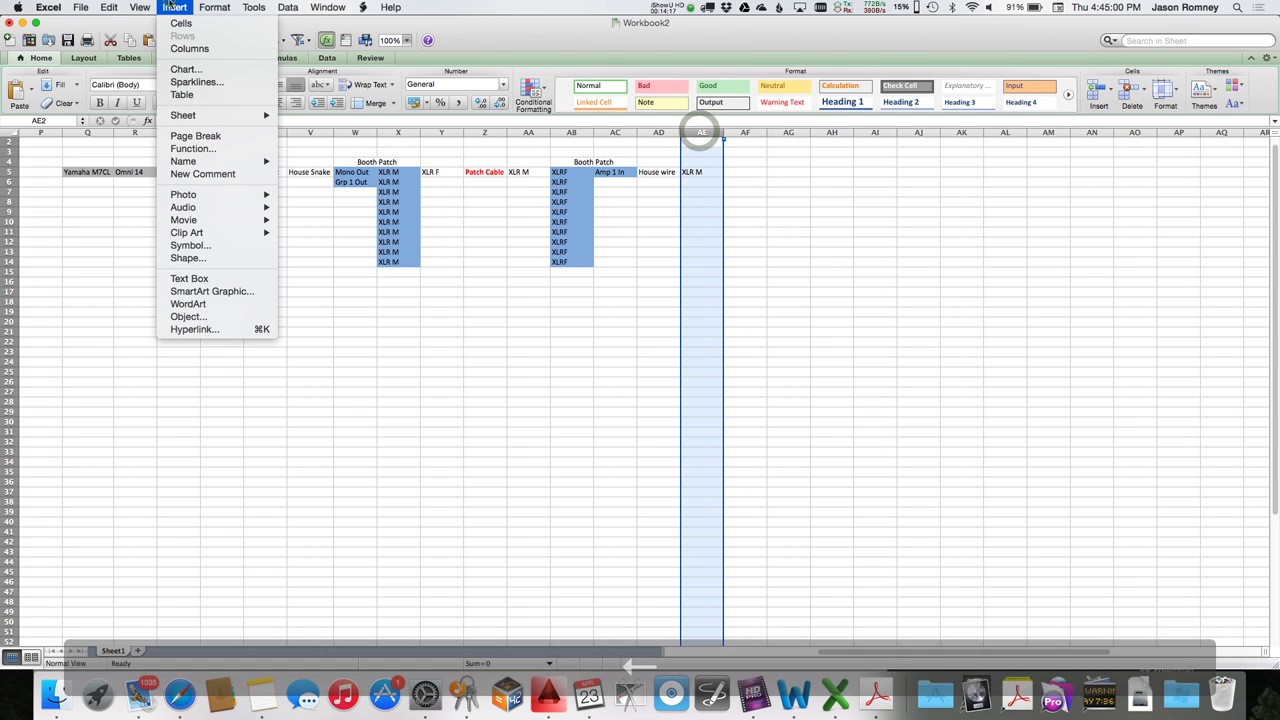
left_click(185, 47)
key("Down")
key("Down")
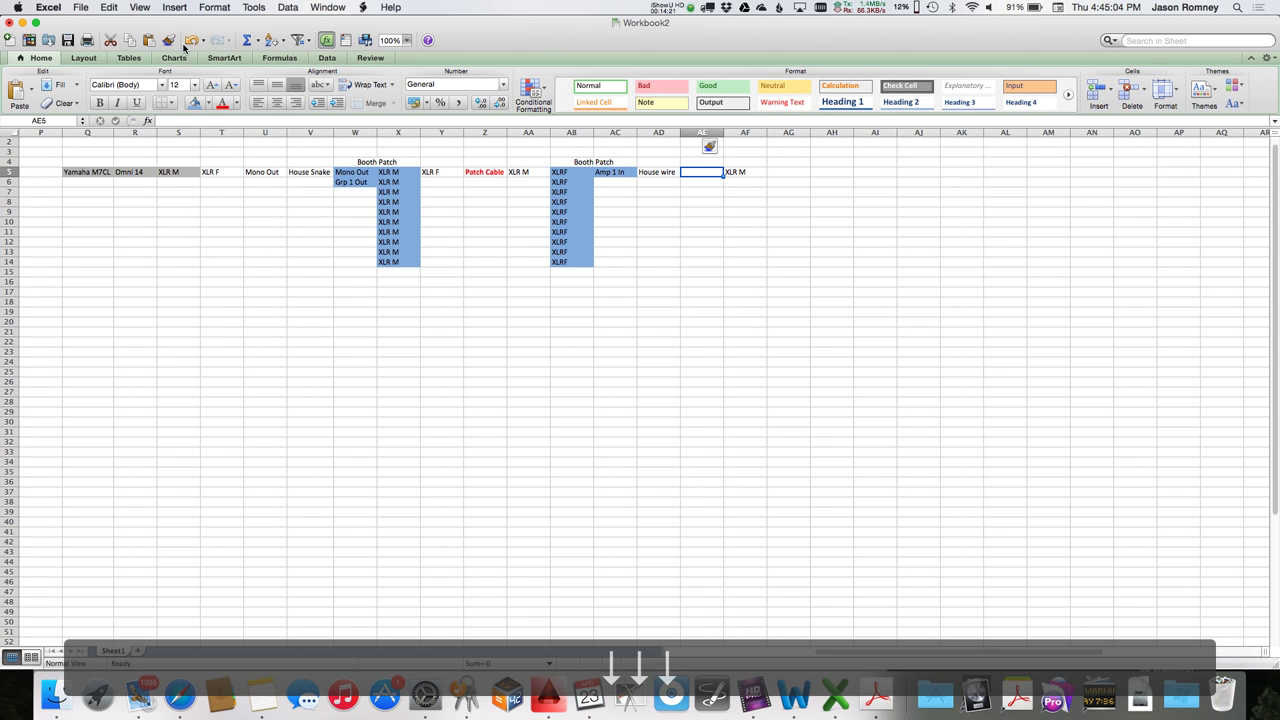
type("Amp 1 In")
key("Up")
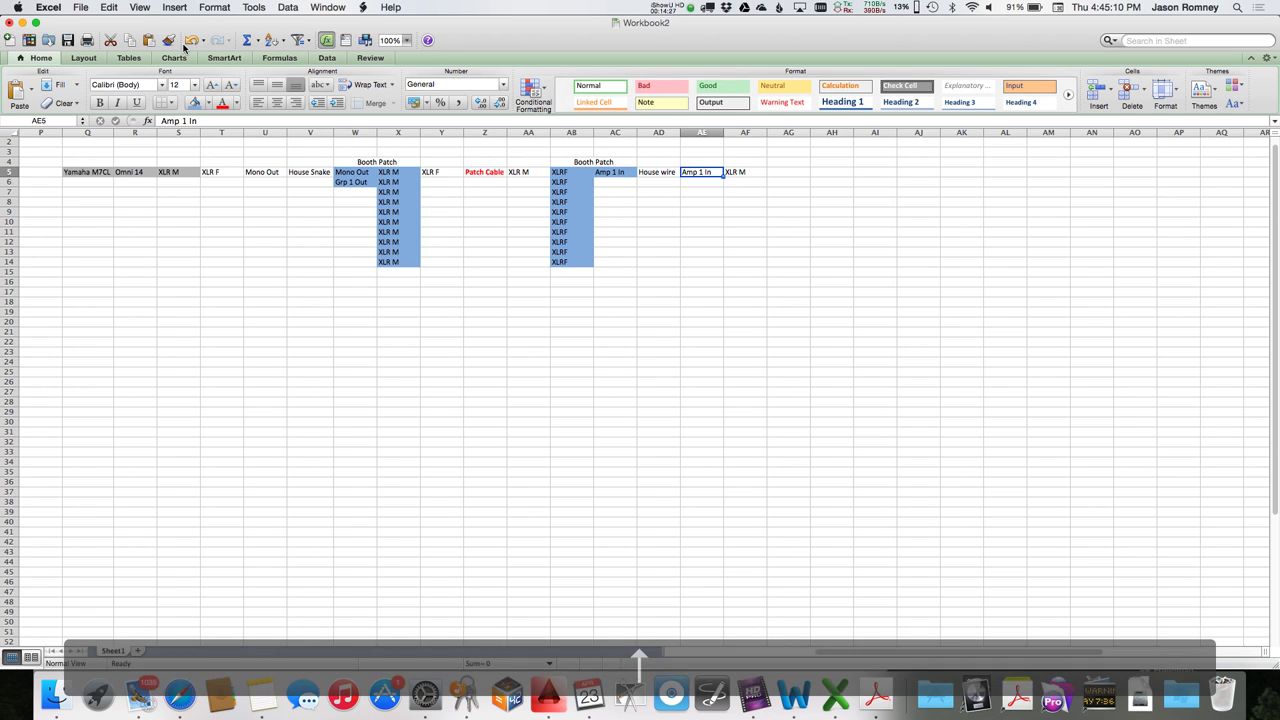
Enter the amp's input connector "XLR F" in AG5, beside the house wire's XLR M connector.
key("Right")
key("Right")
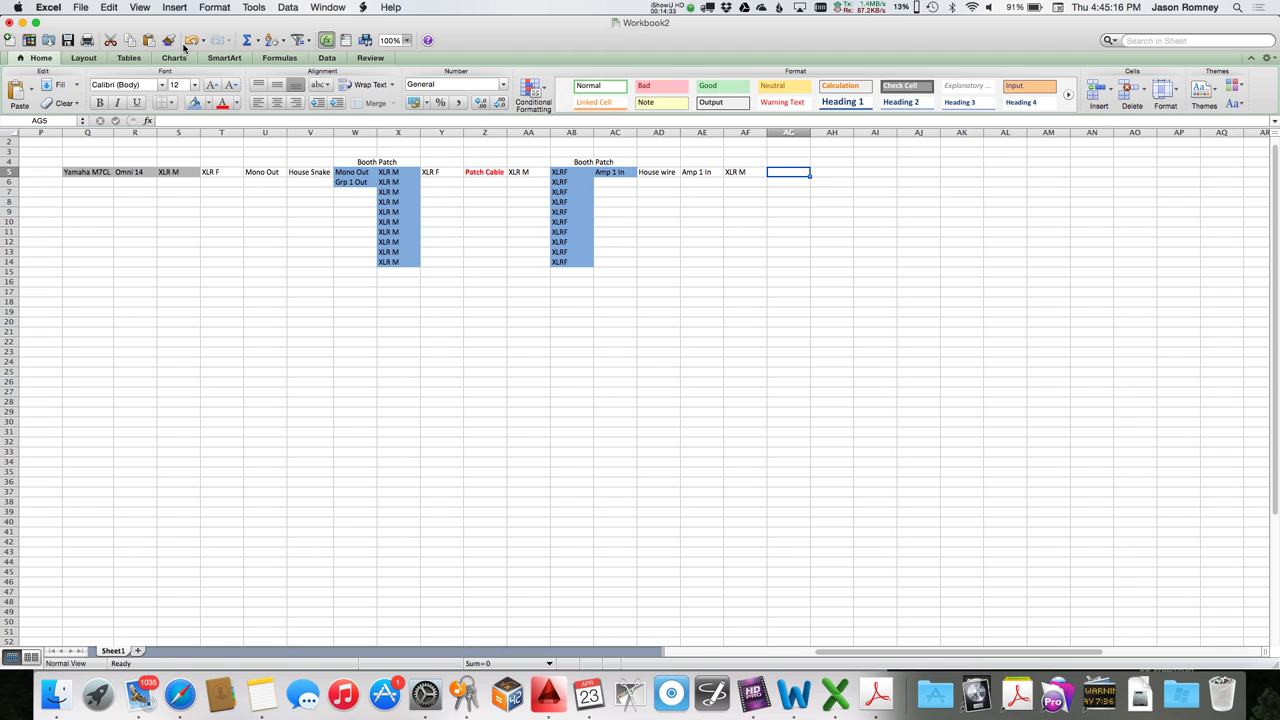
type("XLR F")
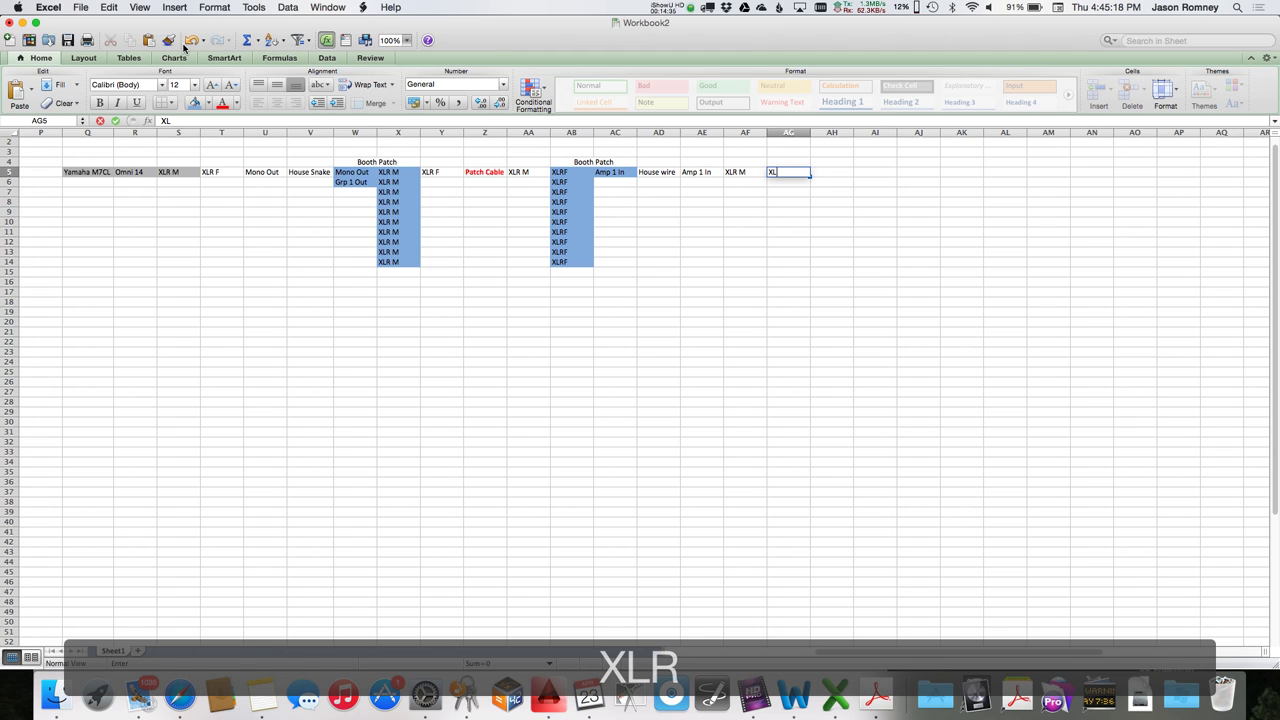
key("Right")
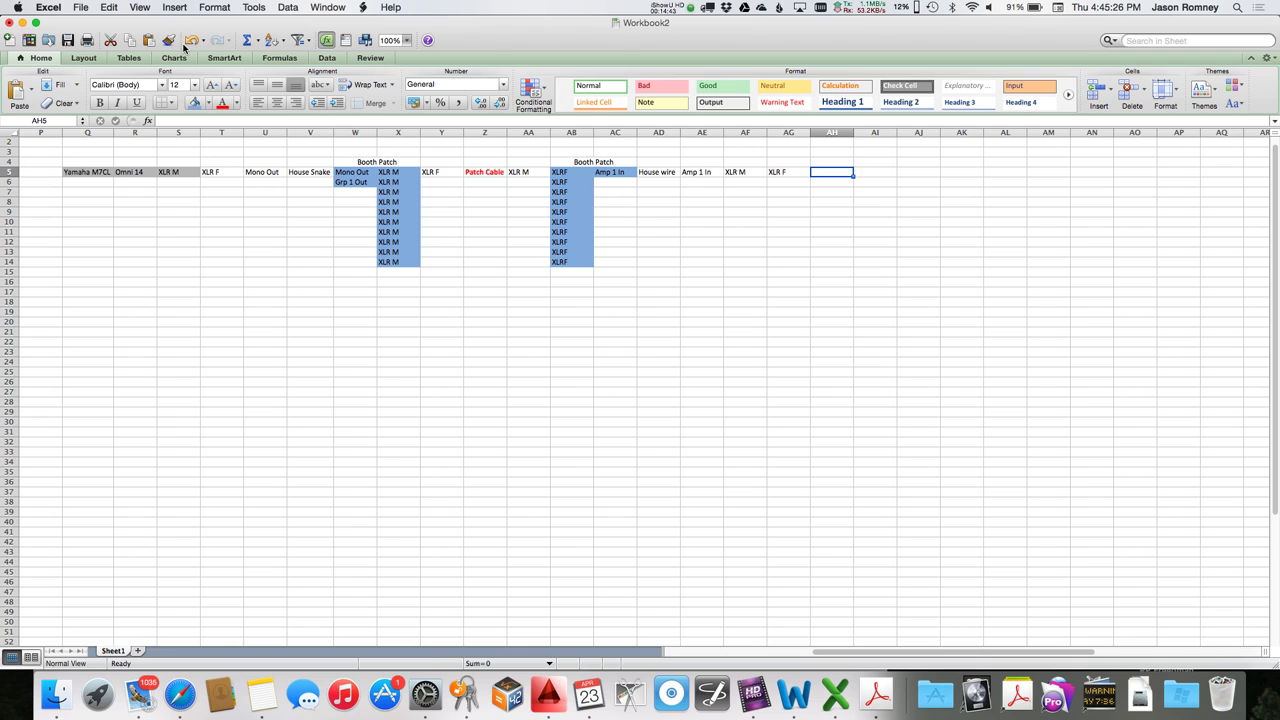
Enter the amplifier name "Amp 1" in AI5 and its input label "In 1" in AH5.
key("Right")
type("Amp 1")
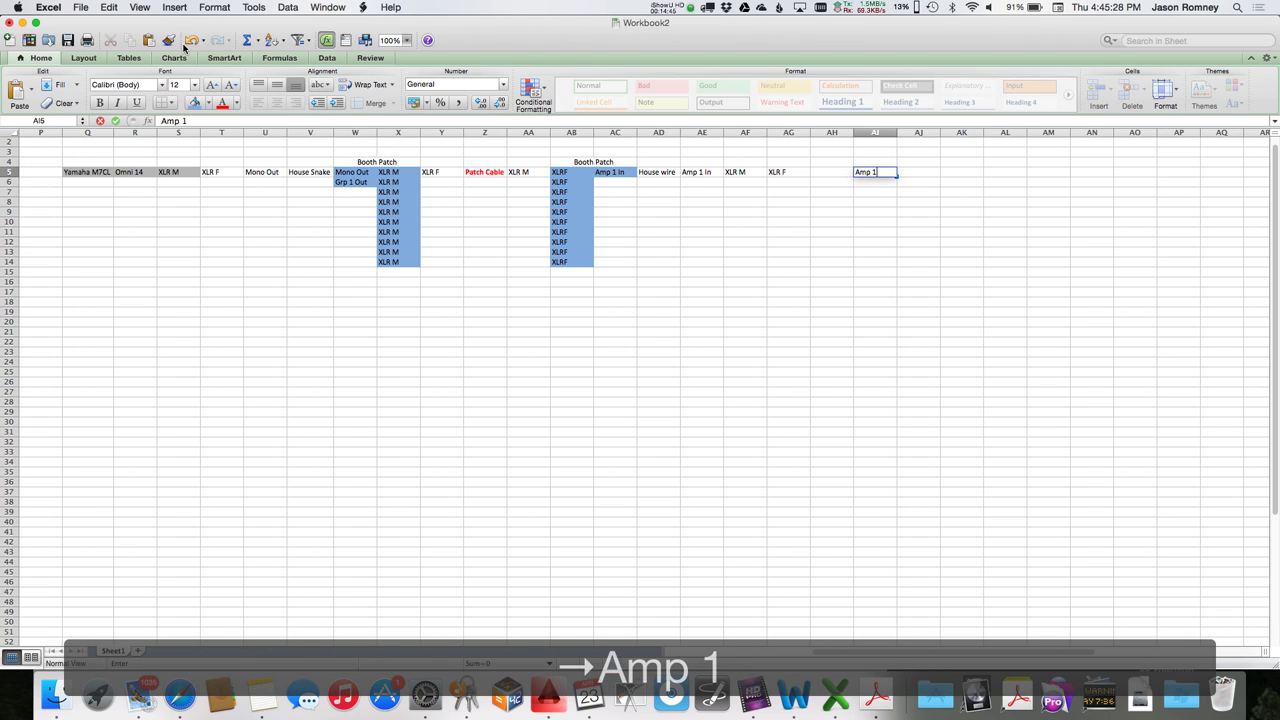
key("Left")
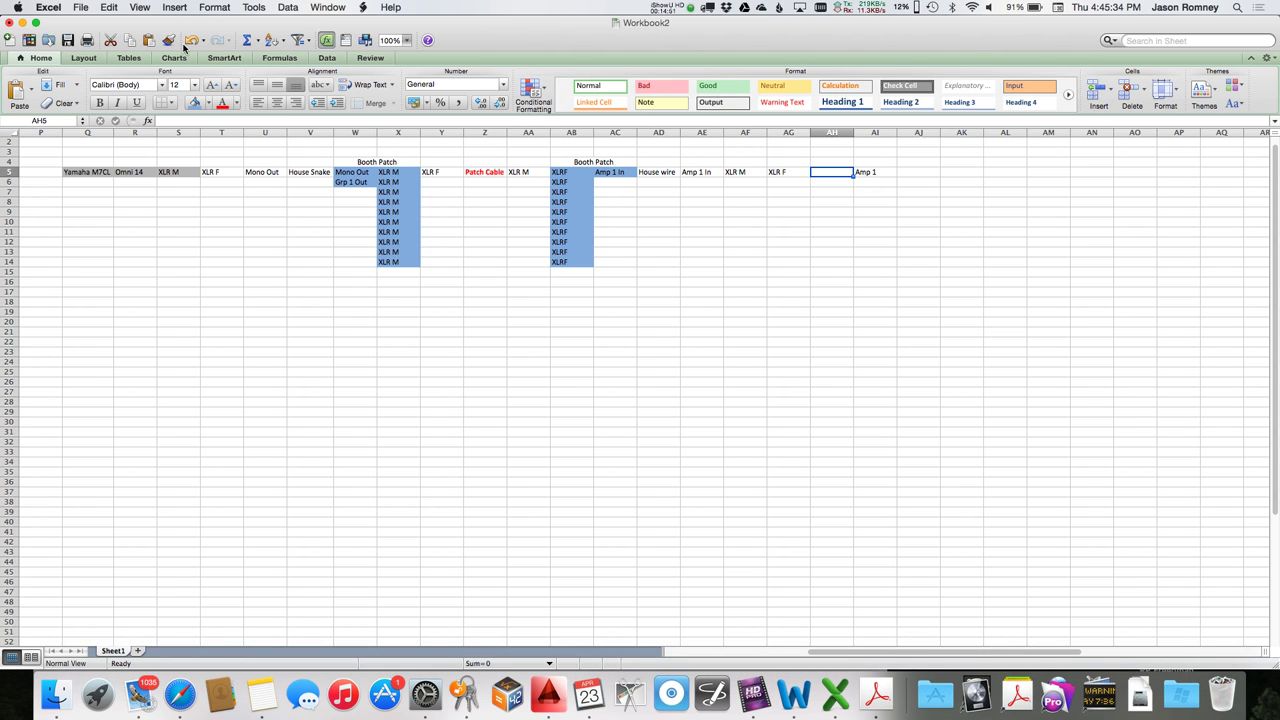
type("In 1")
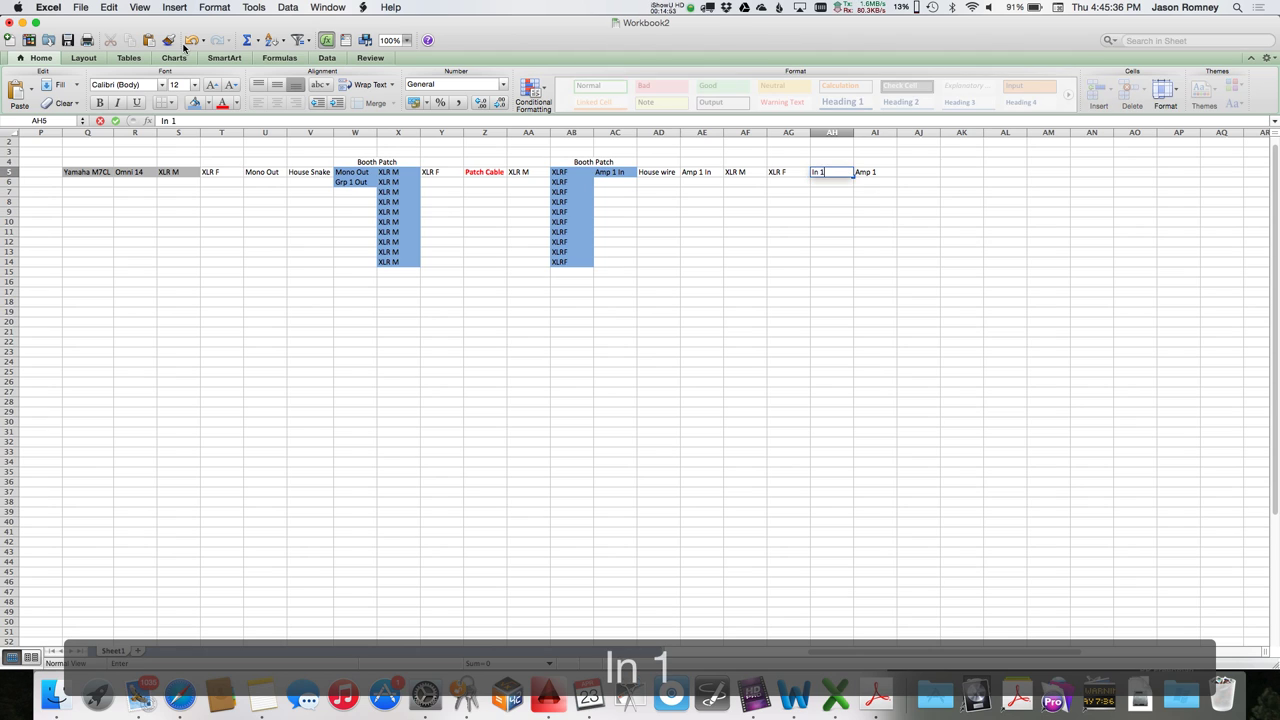
key("Up")
key("Right")
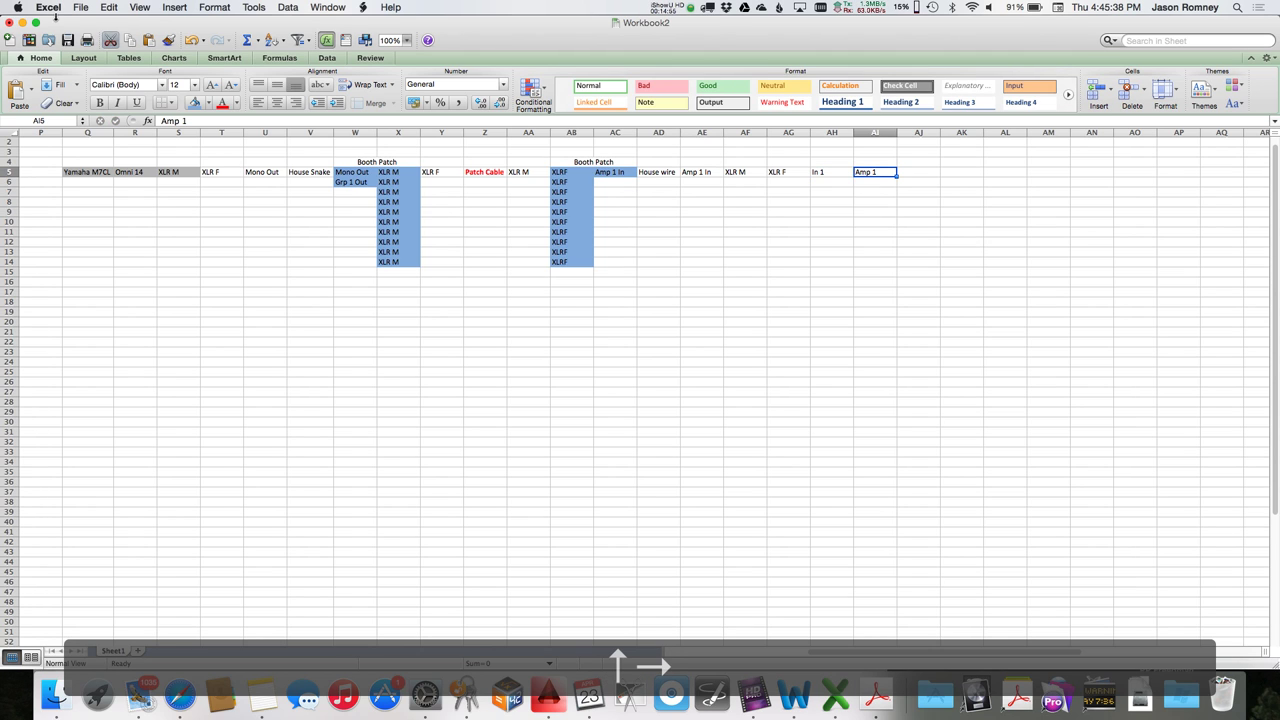
key("Left")
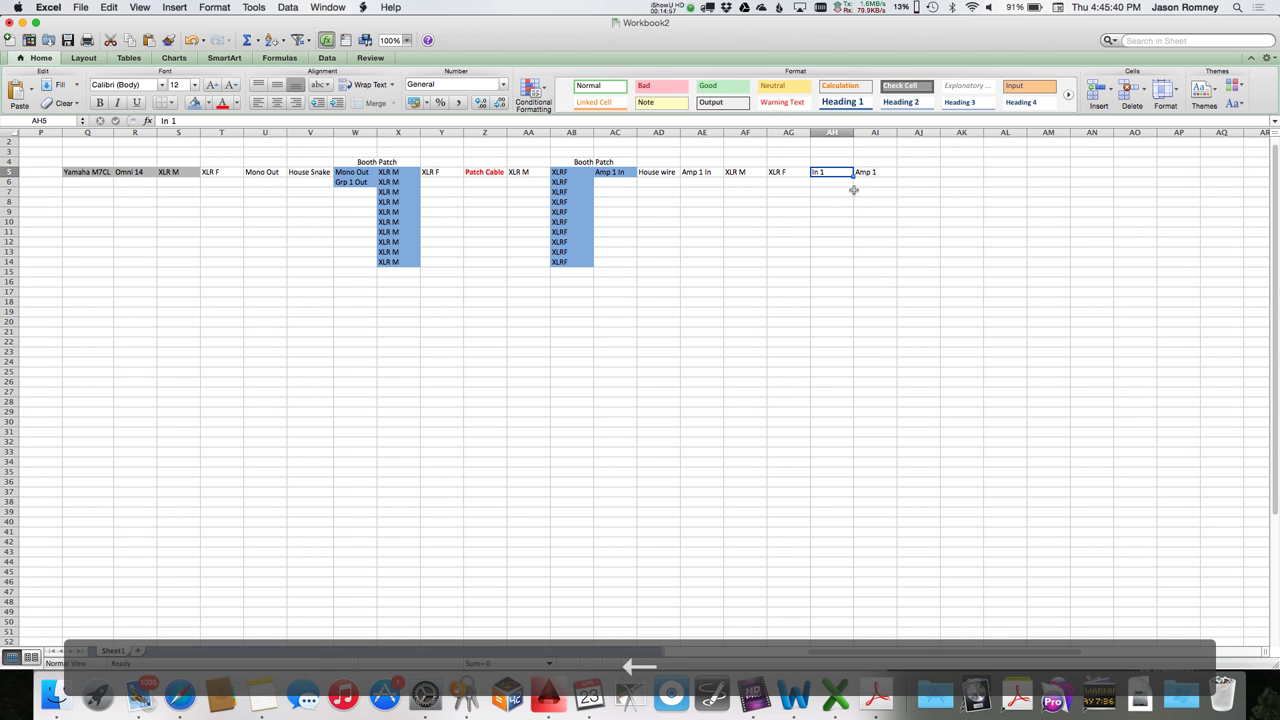
Rename the amplifier in AI5 to "Amp A".
double_click(880, 172)
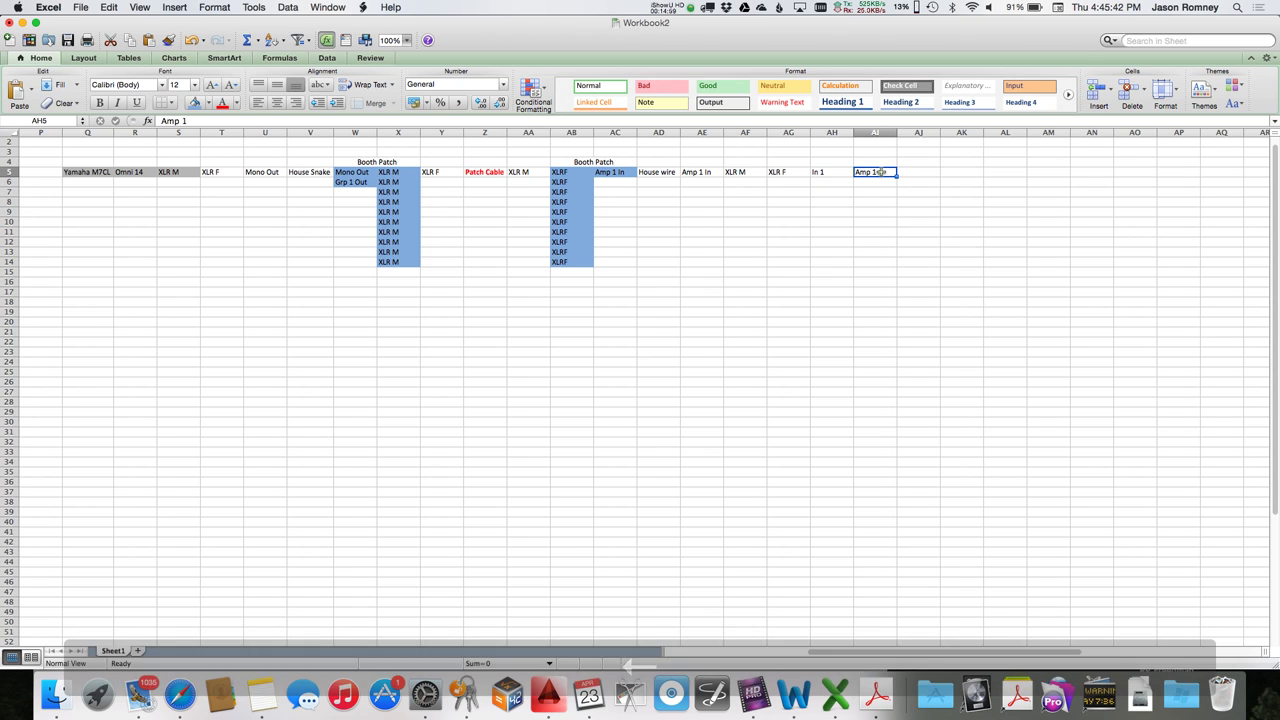
key("BackSpace")
key("BackSpace")
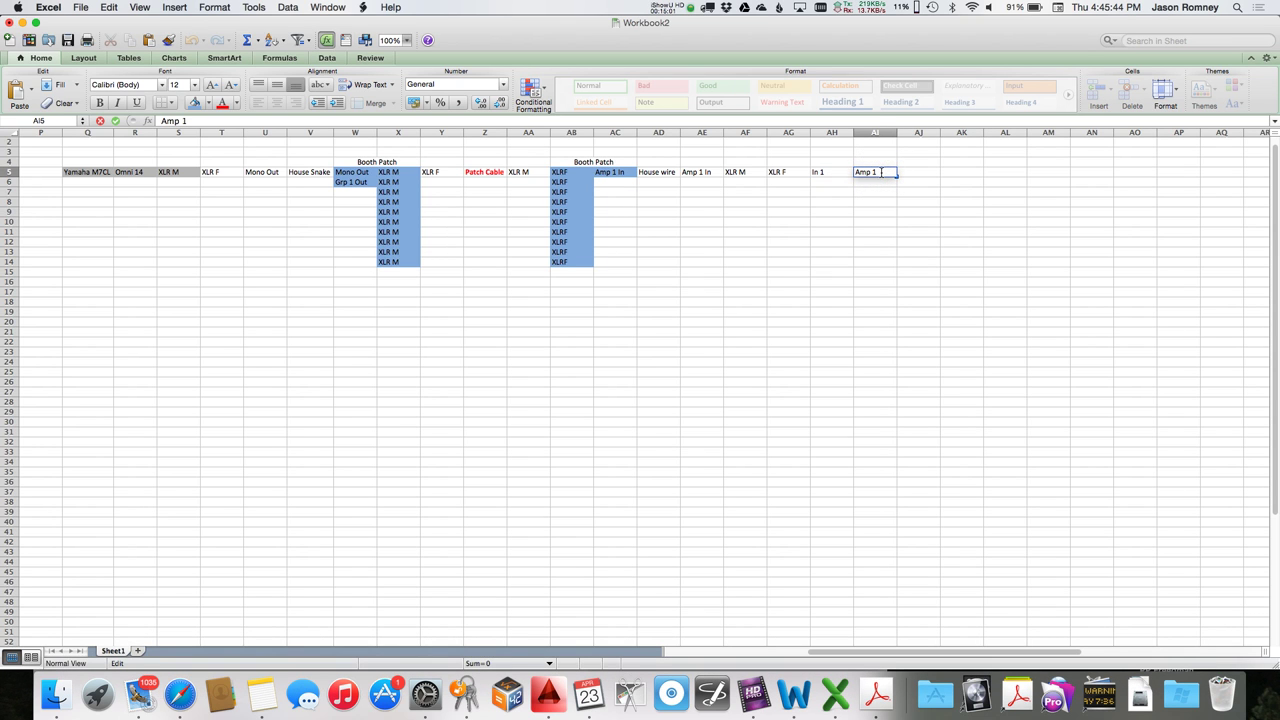
type("A")
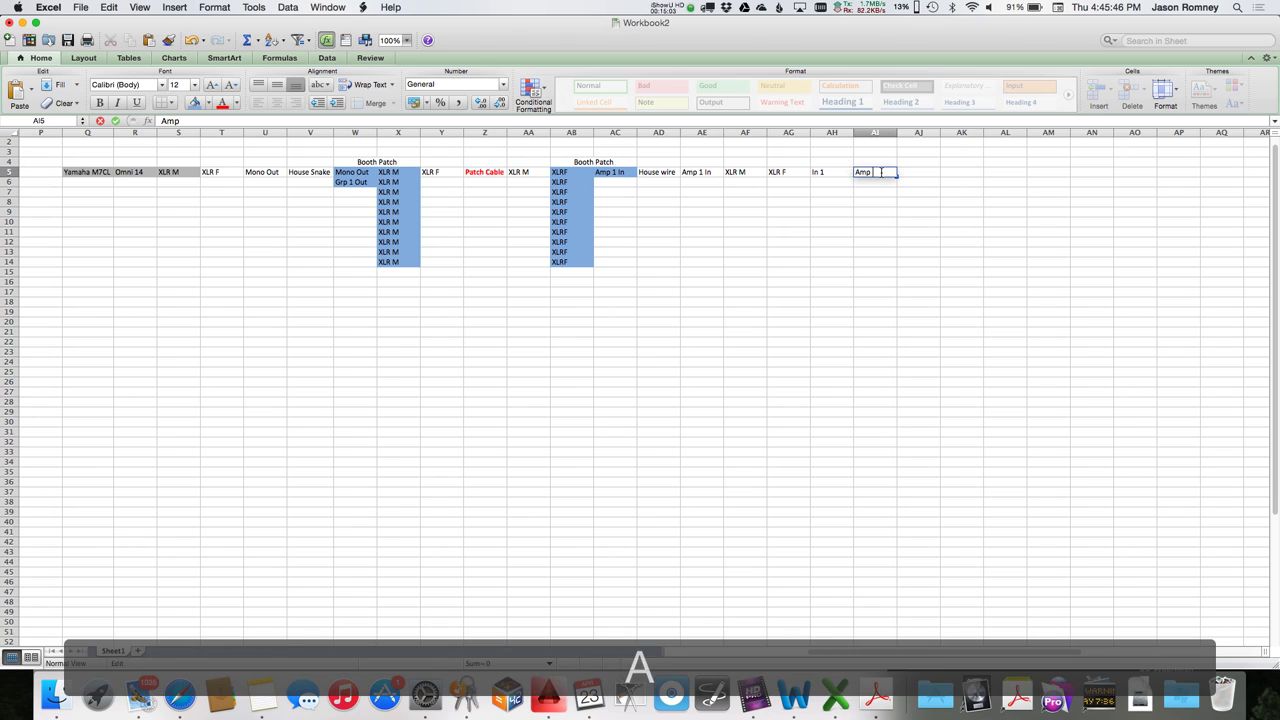
key("Return")
key("Left")
key("Up")
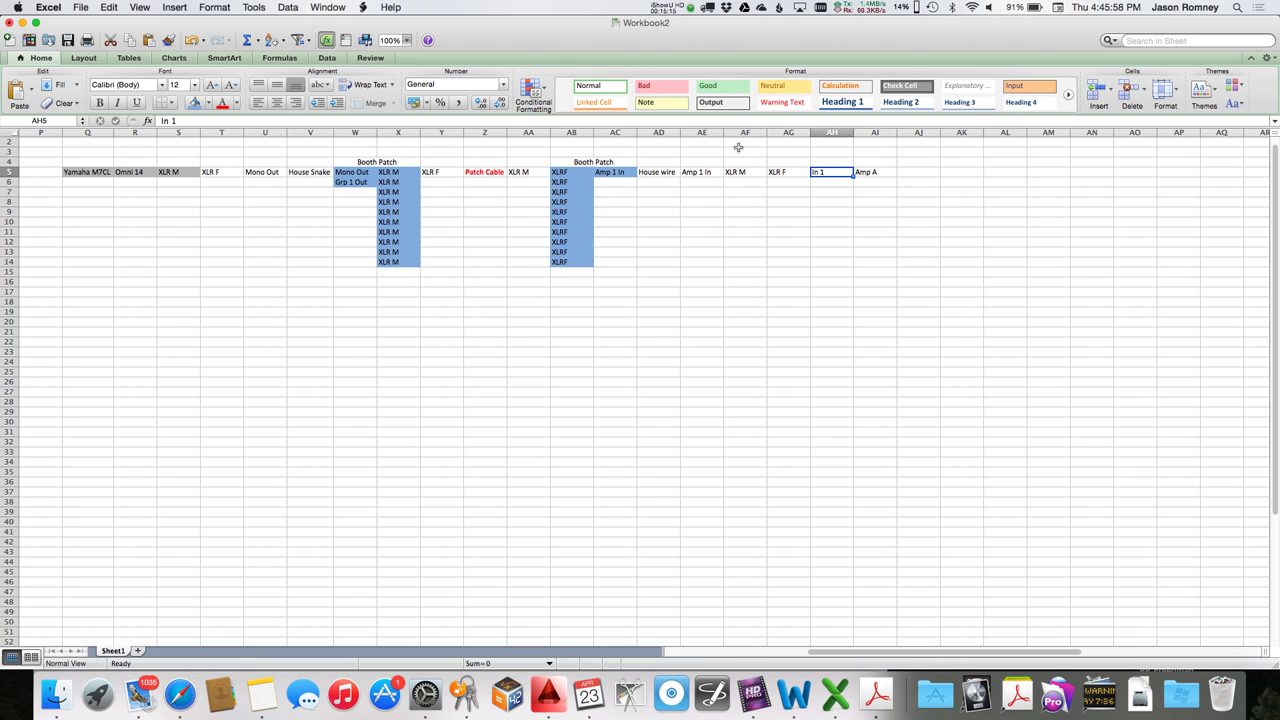
Enter Amp A's output label "Out 1" in AJ5 and its output connector "NL4MP" in AK5.
left_click(903, 172)
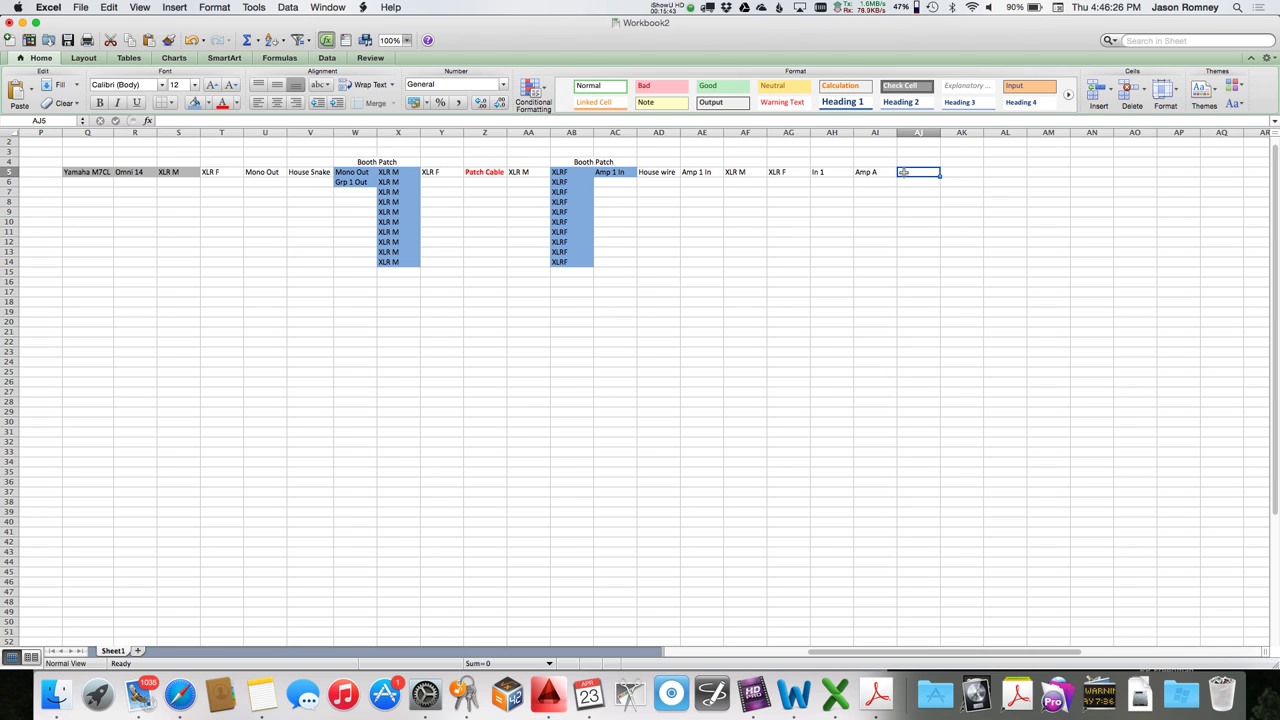
type("Out 1")
key("Right")
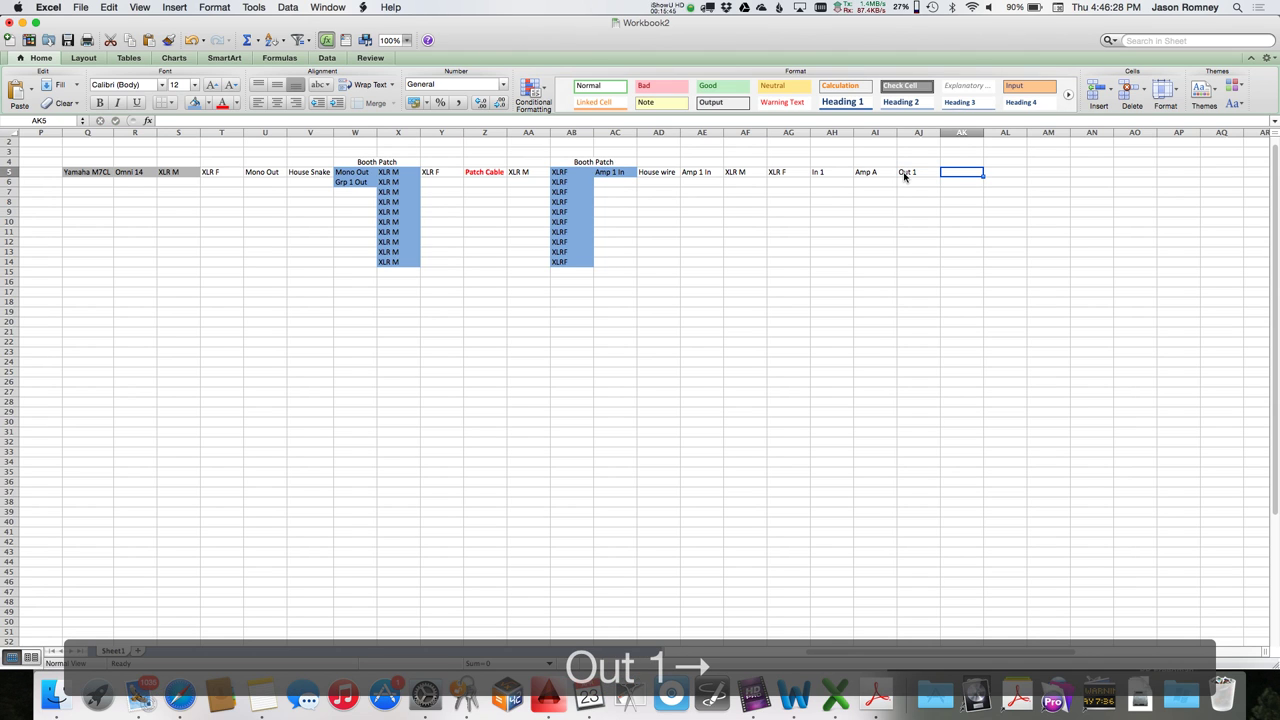
type("NL4")
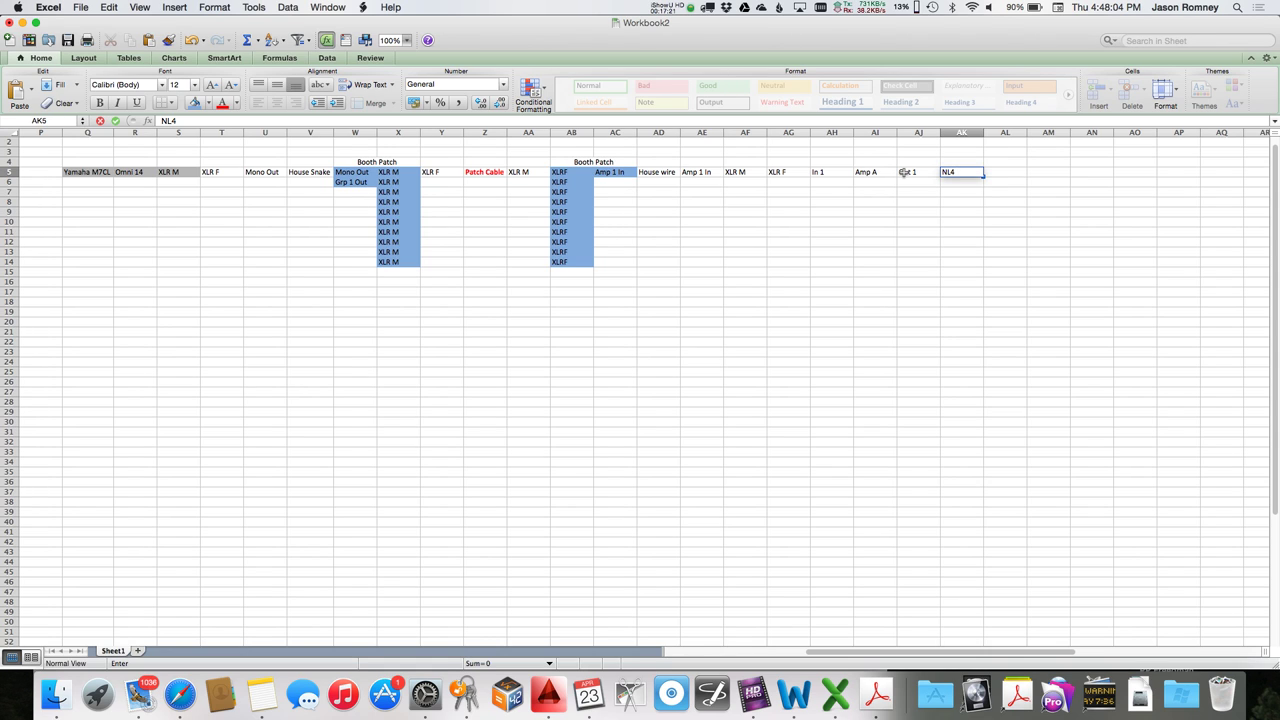
type("MP")
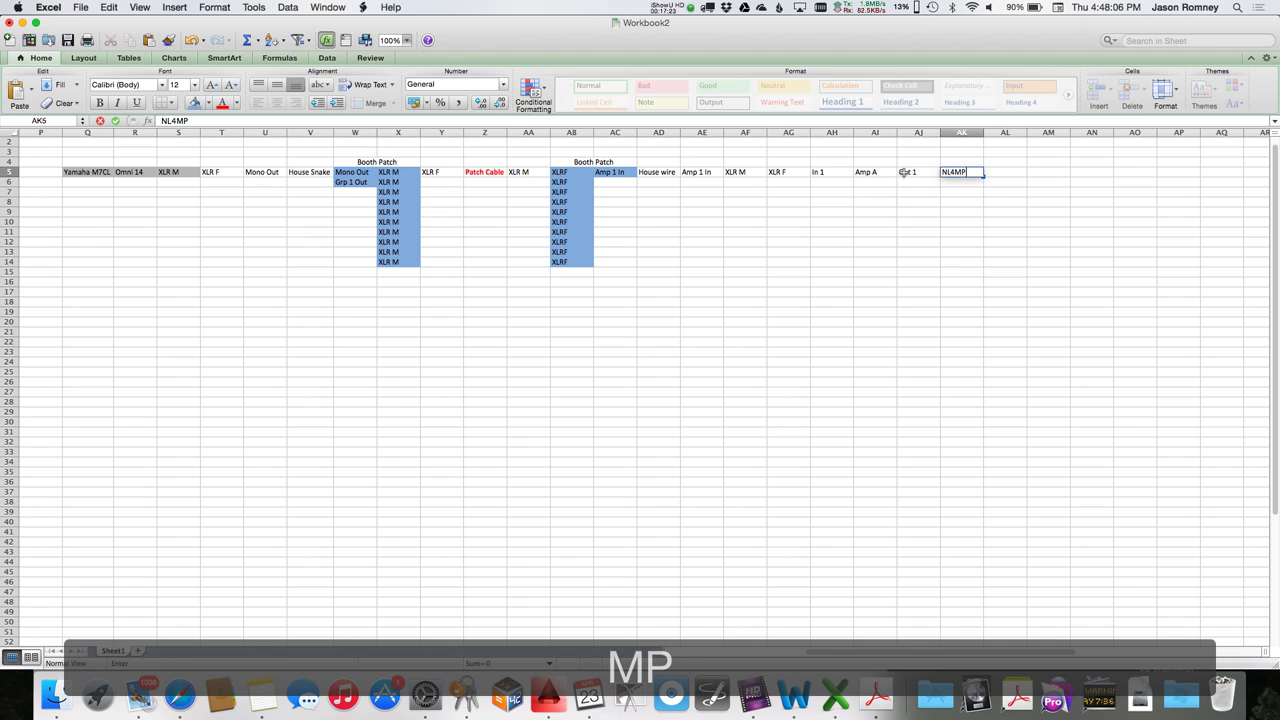
key("Right")
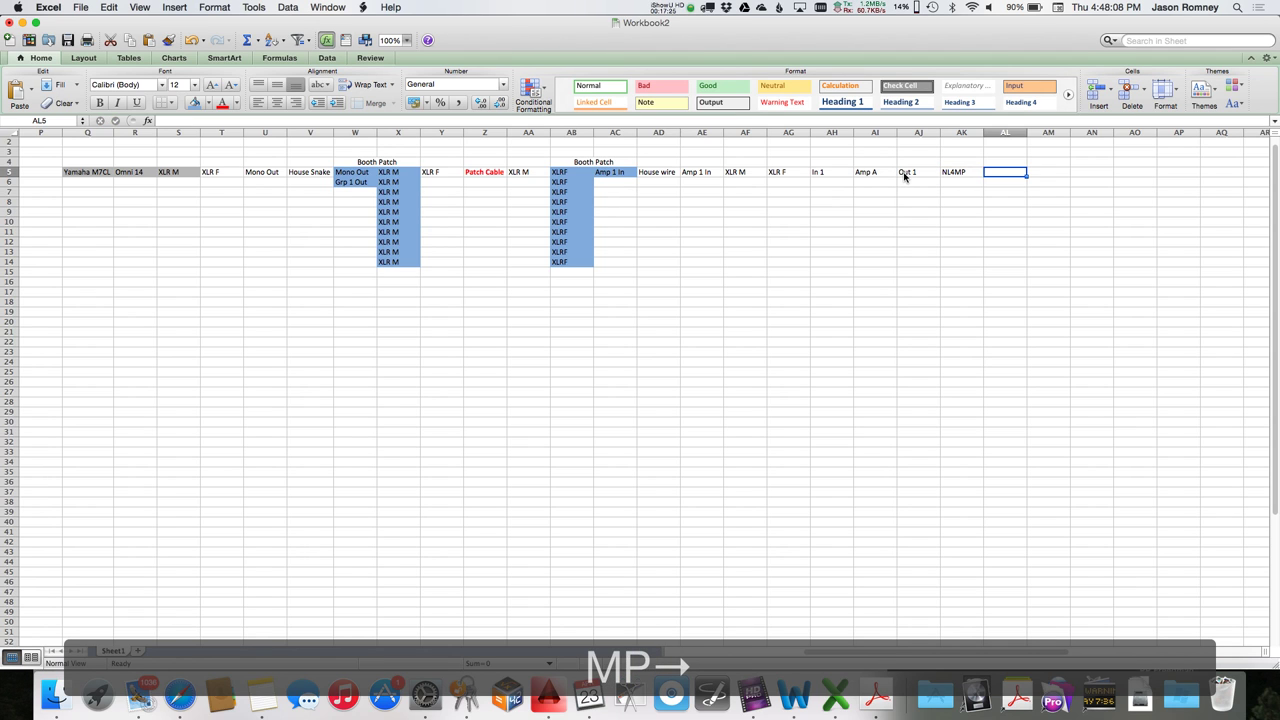
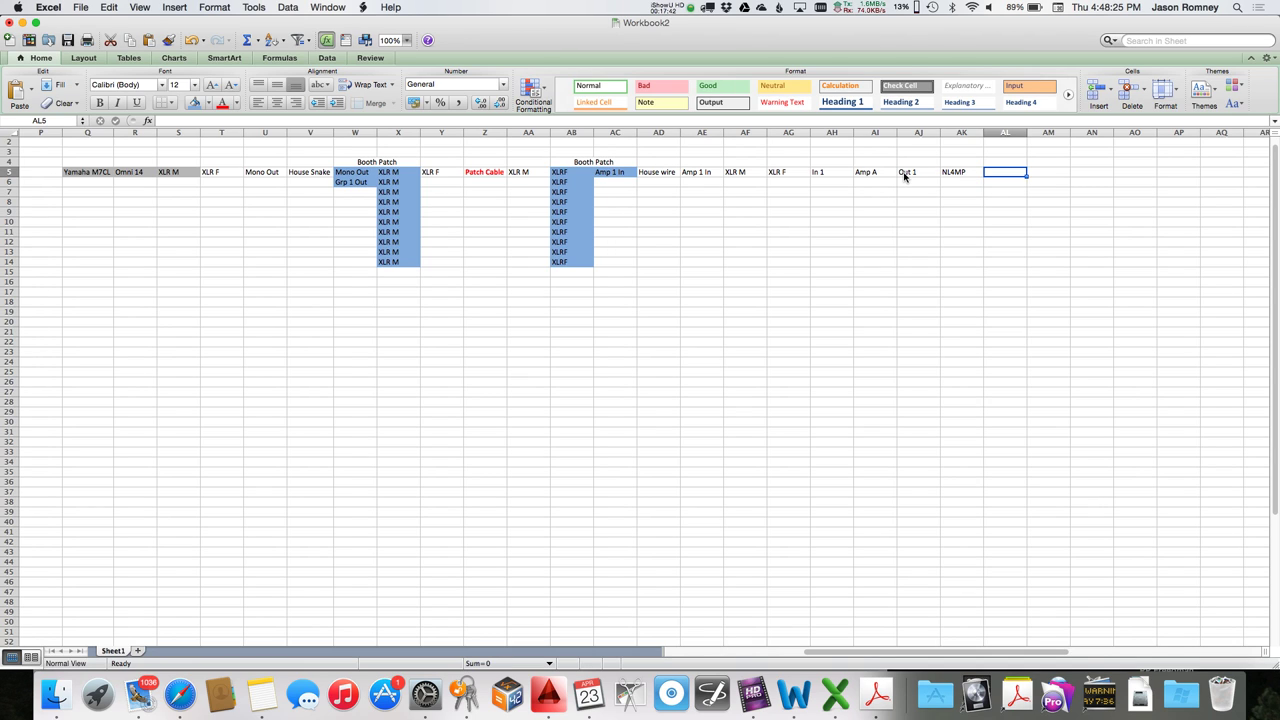
Enter the mating cable connector "NL4FC" in AL5, beside the amp's NL4MP output connector.
type("NL")
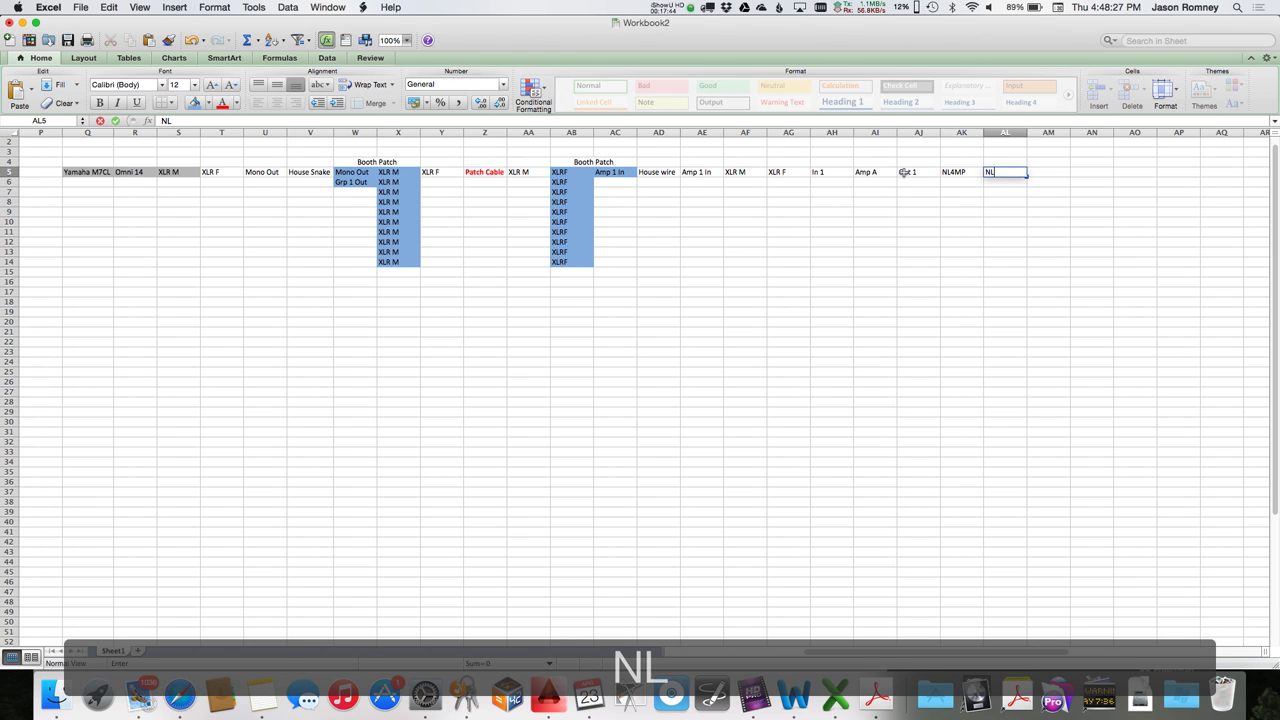
type("4")
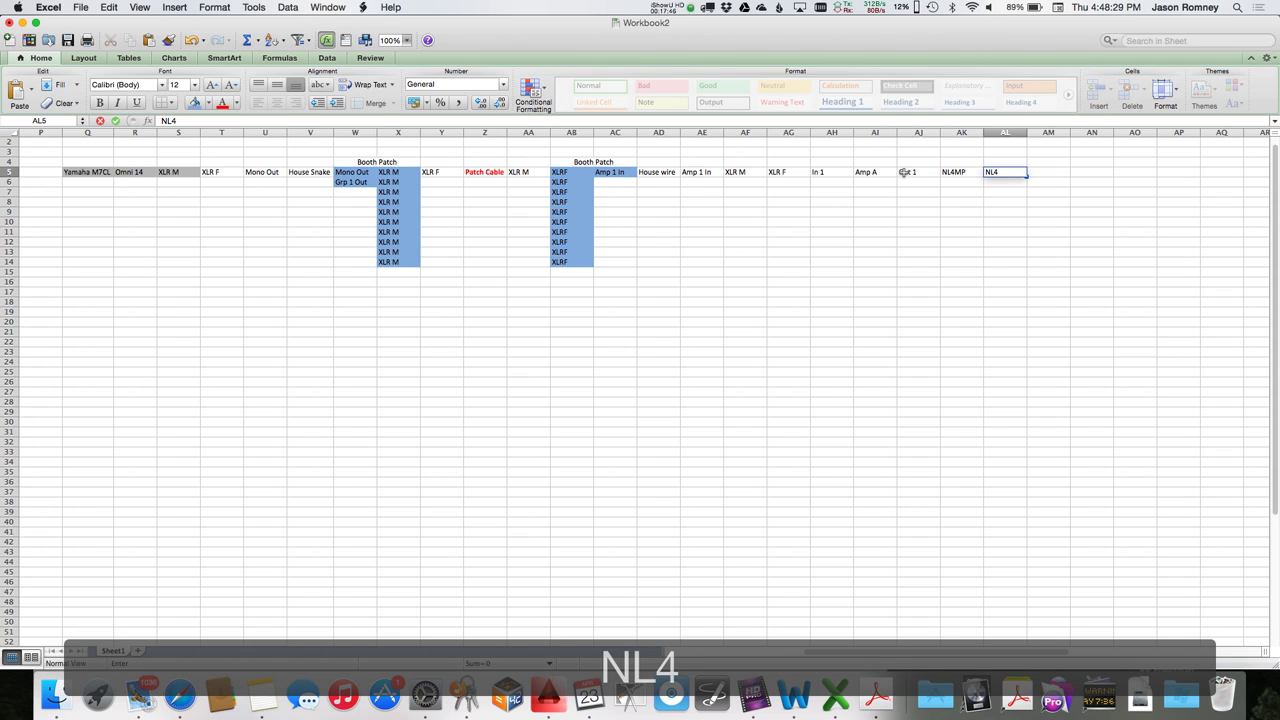
type("FC")
key("Left")
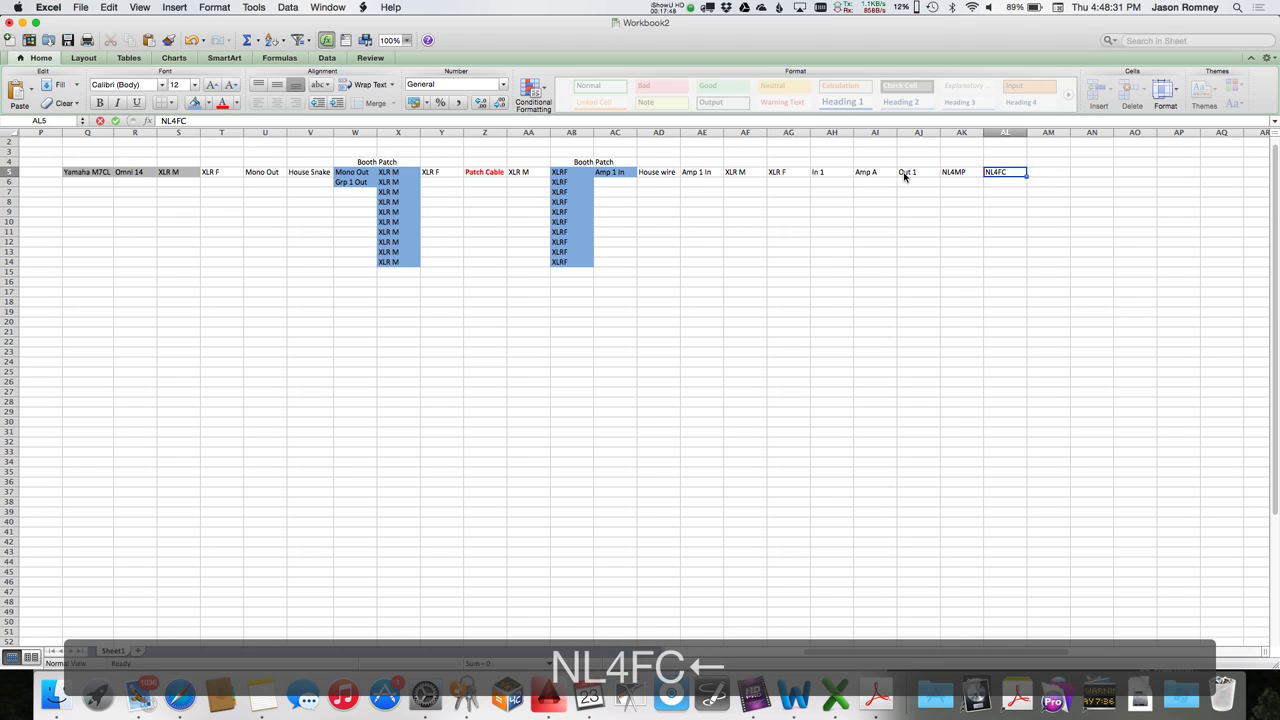
Fill the Amp A block AG5:AK5 with gray and make the amplifier name in AI5 bold.
left_click_drag(790, 172, 982, 176)
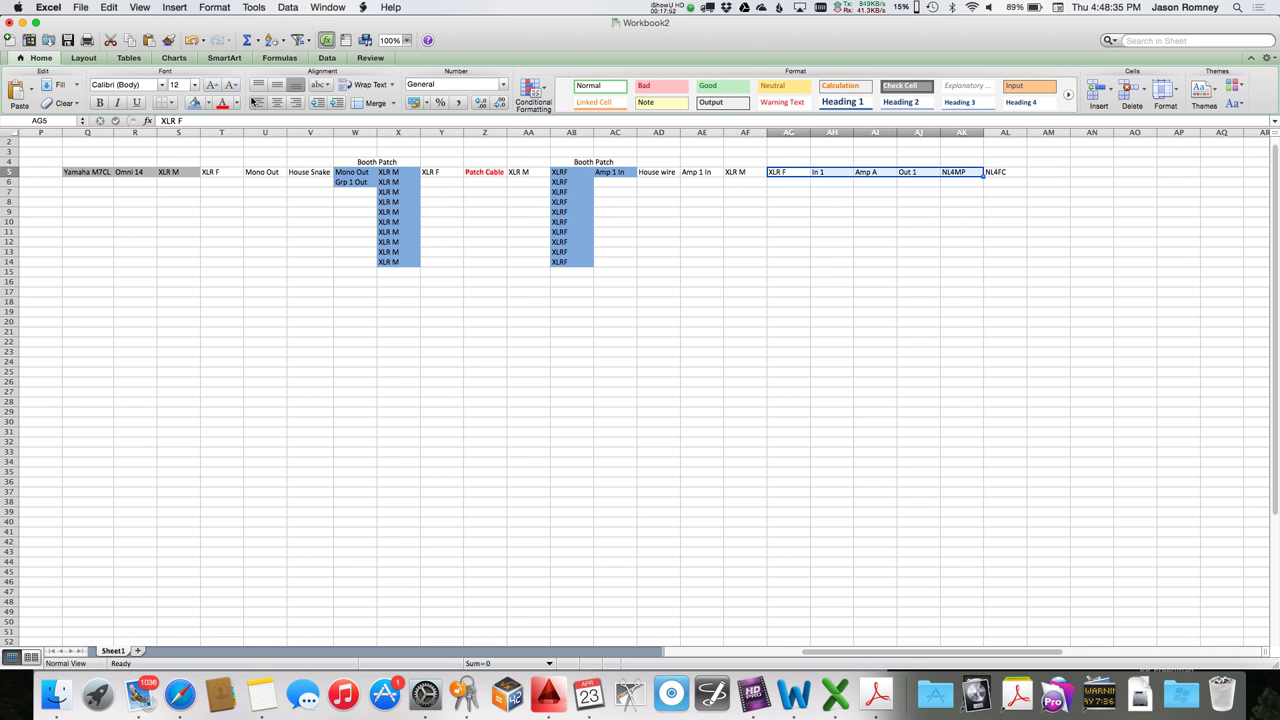
left_click(208, 102)
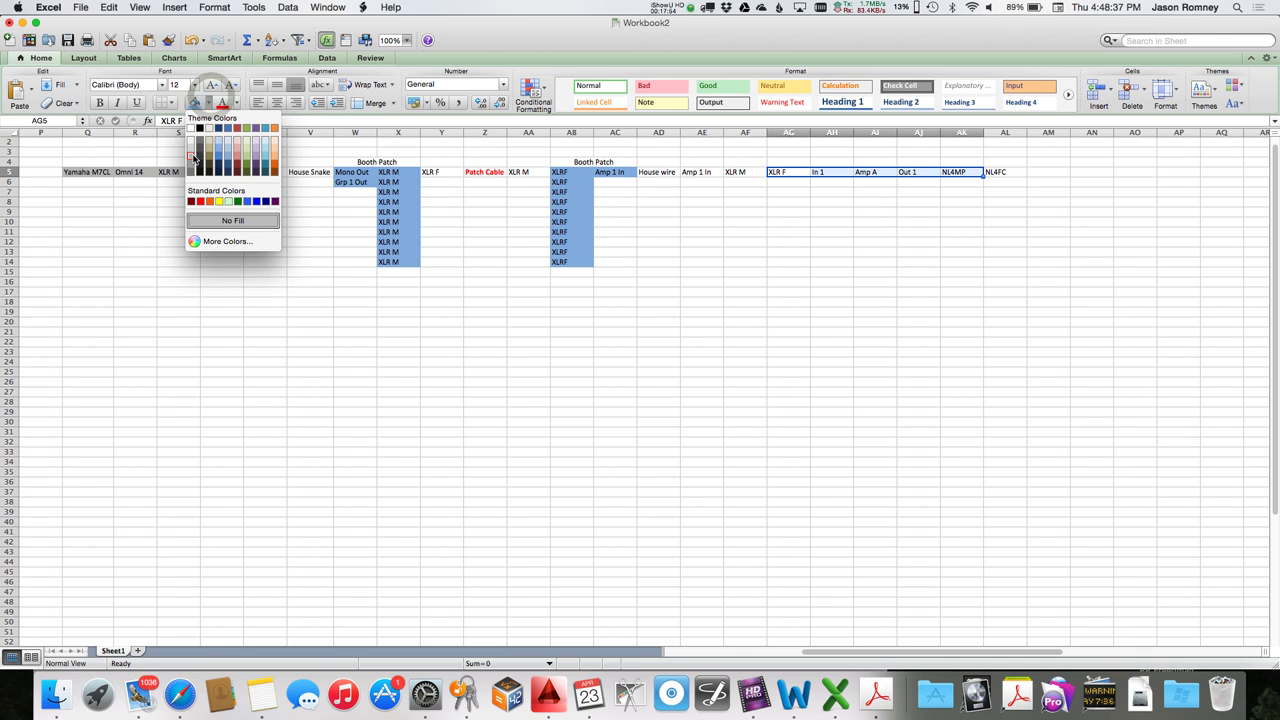
left_click(195, 158)
left_click(868, 172)
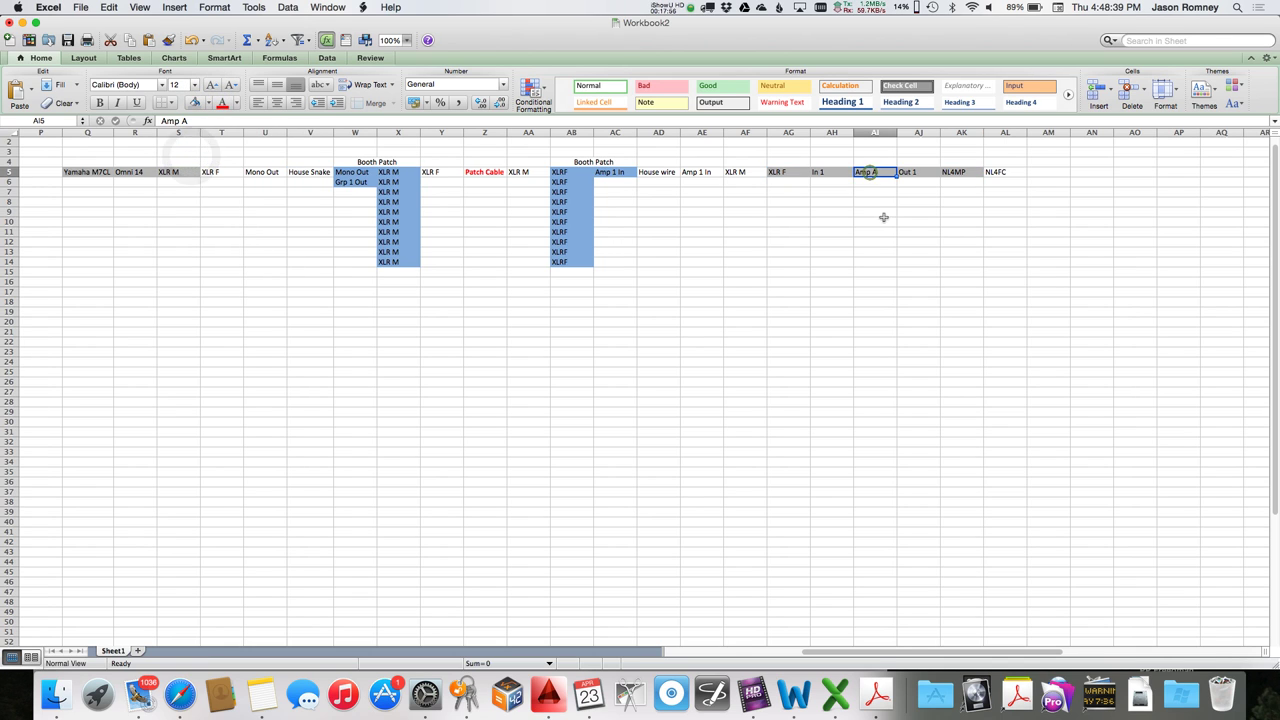
key("super+b")
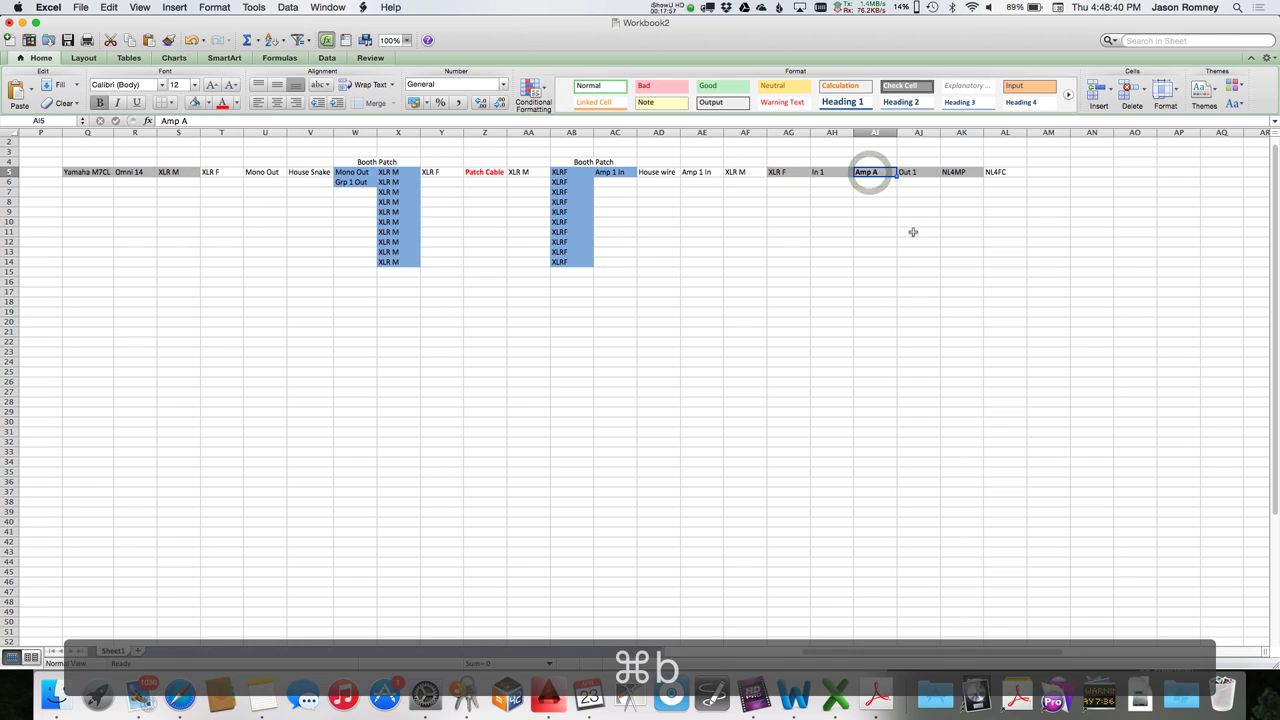
Enter "House wire" in AM5 after the NL4FC connector and remove that cell's fill color.
left_click(1004, 173)
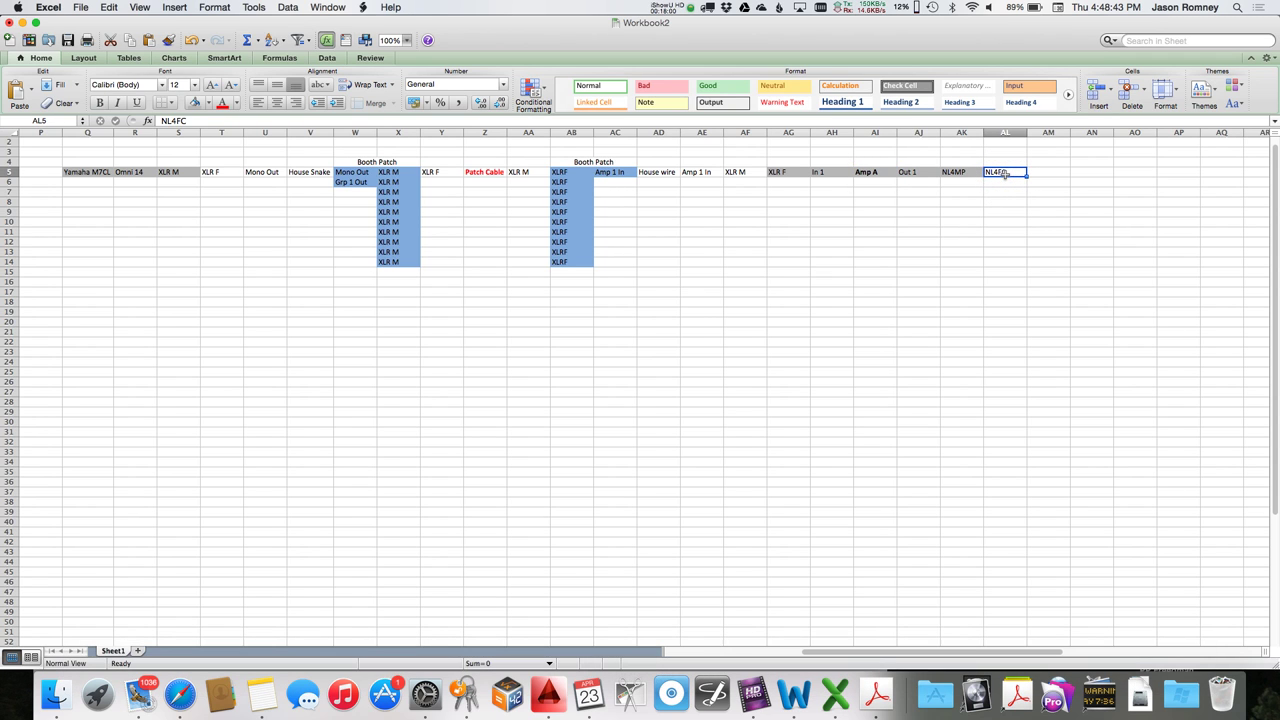
key("Right")
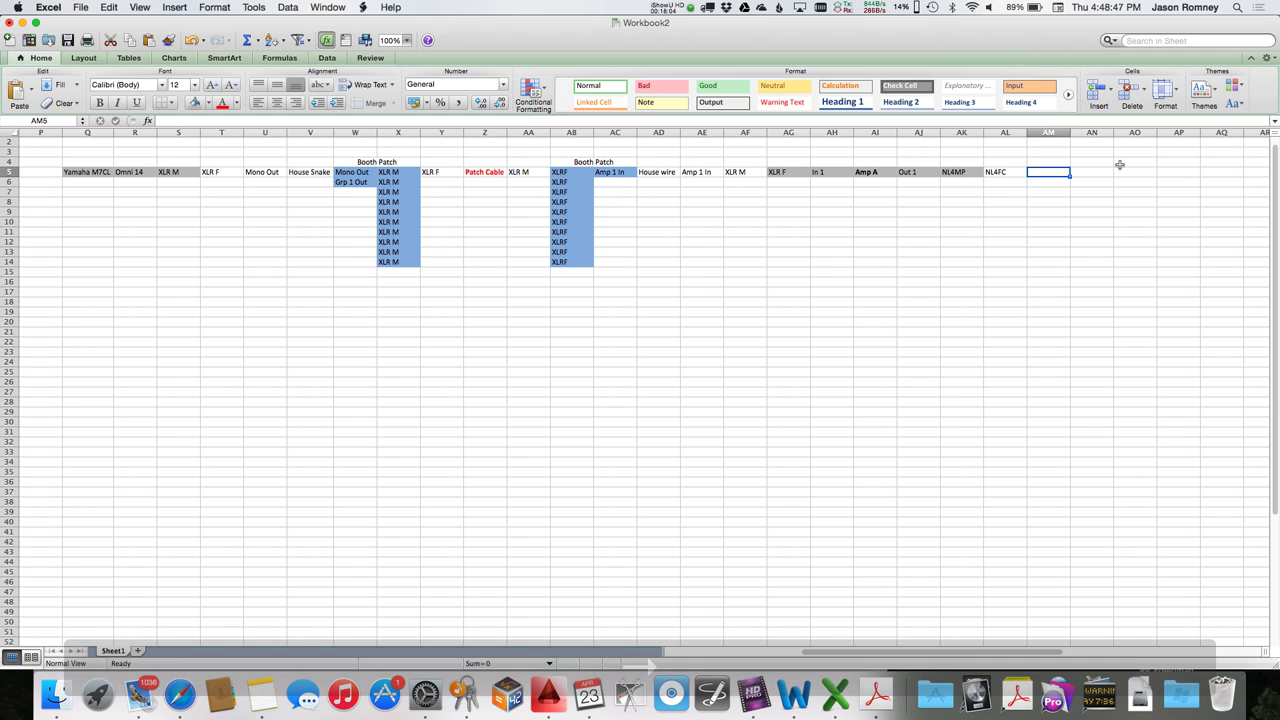
type("House wir")
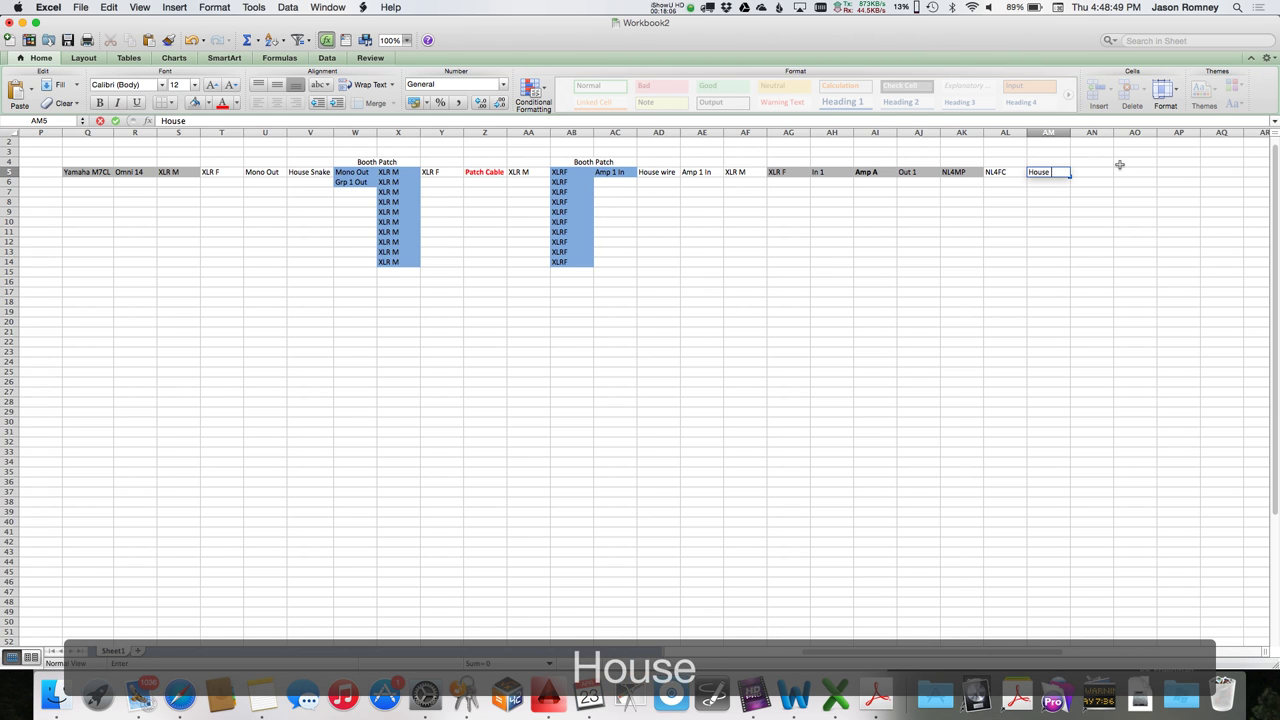
key("Right")
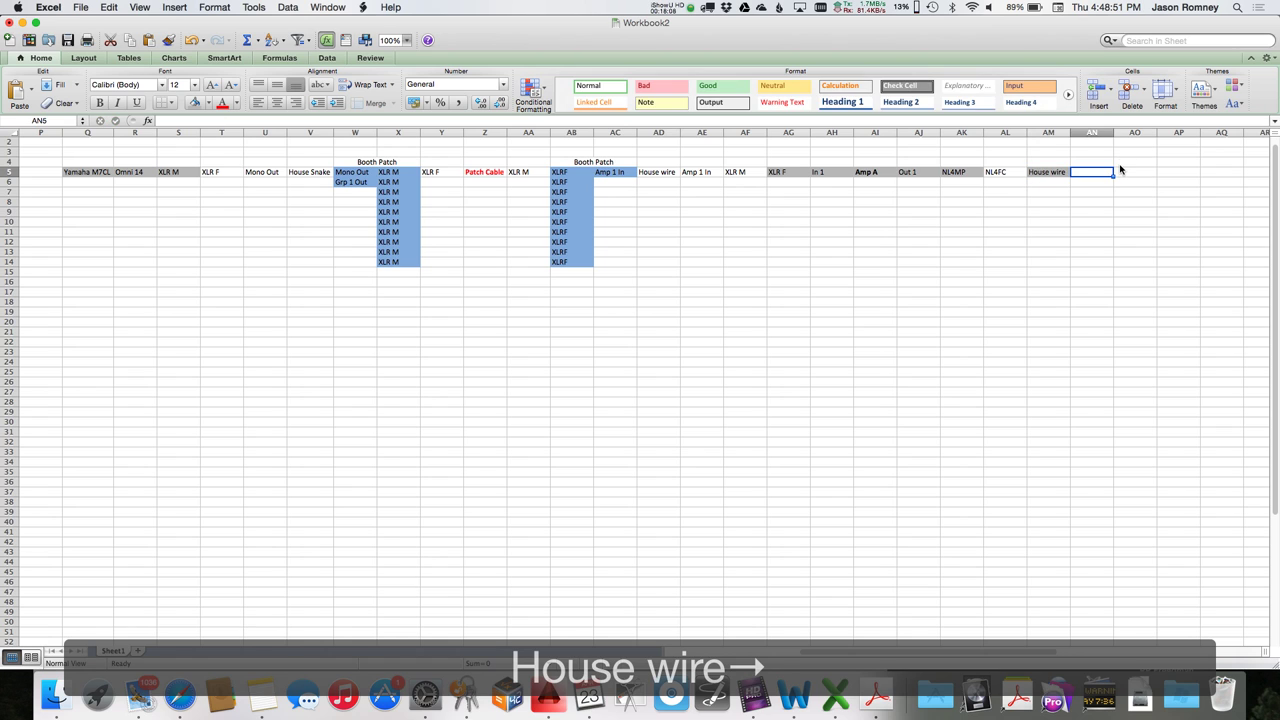
key("Left")
left_click(208, 103)
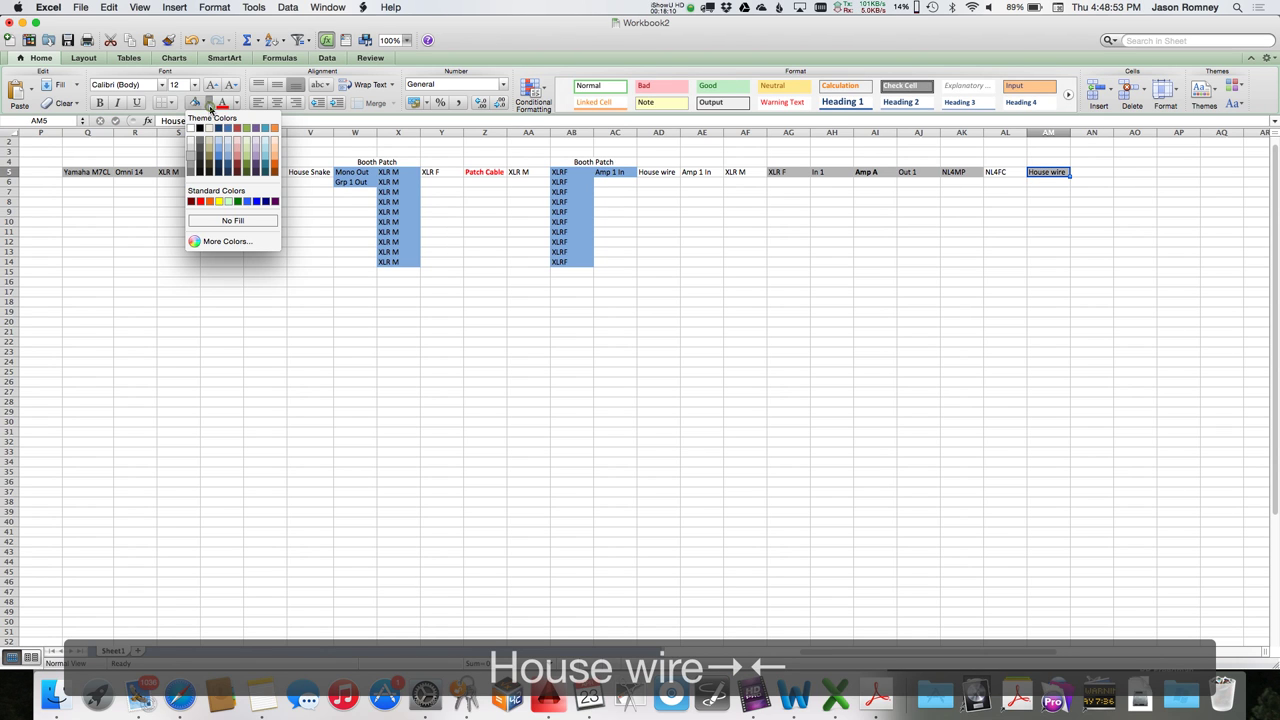
left_click(221, 226)
Enter the heading "Amp Patch" in AN4, above the column following the house wire.
key("Right")
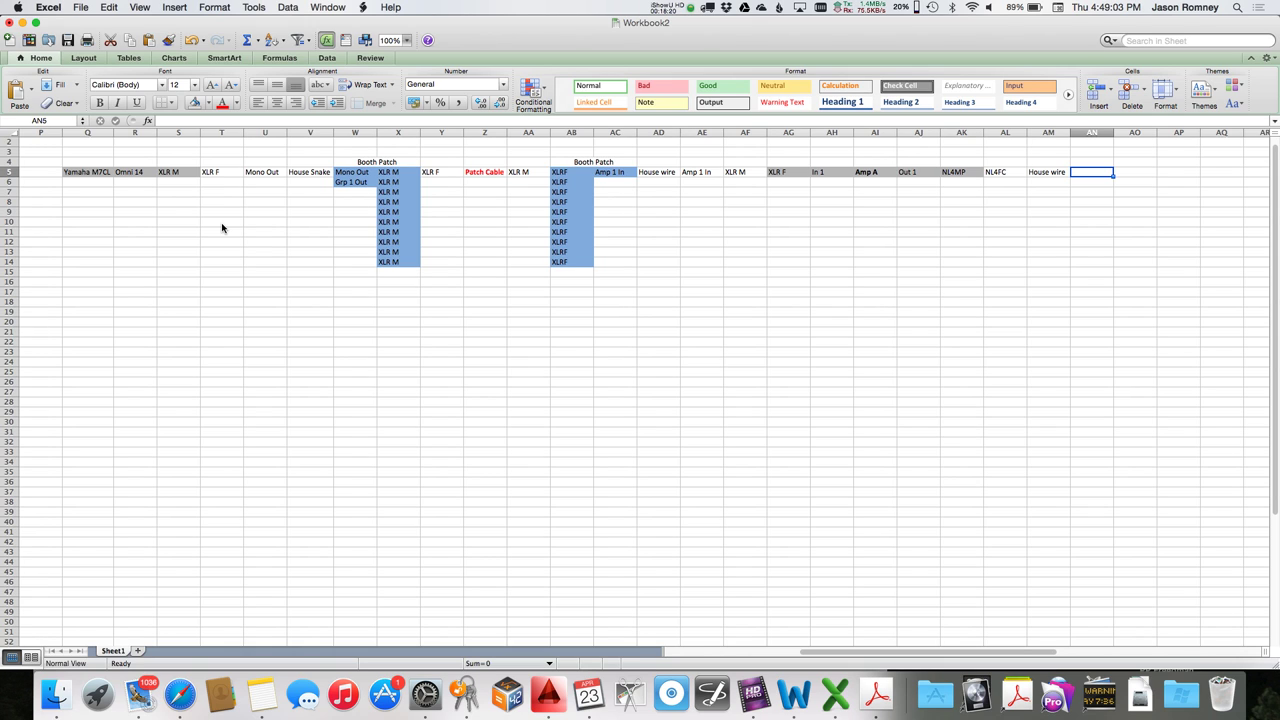
key("Down")
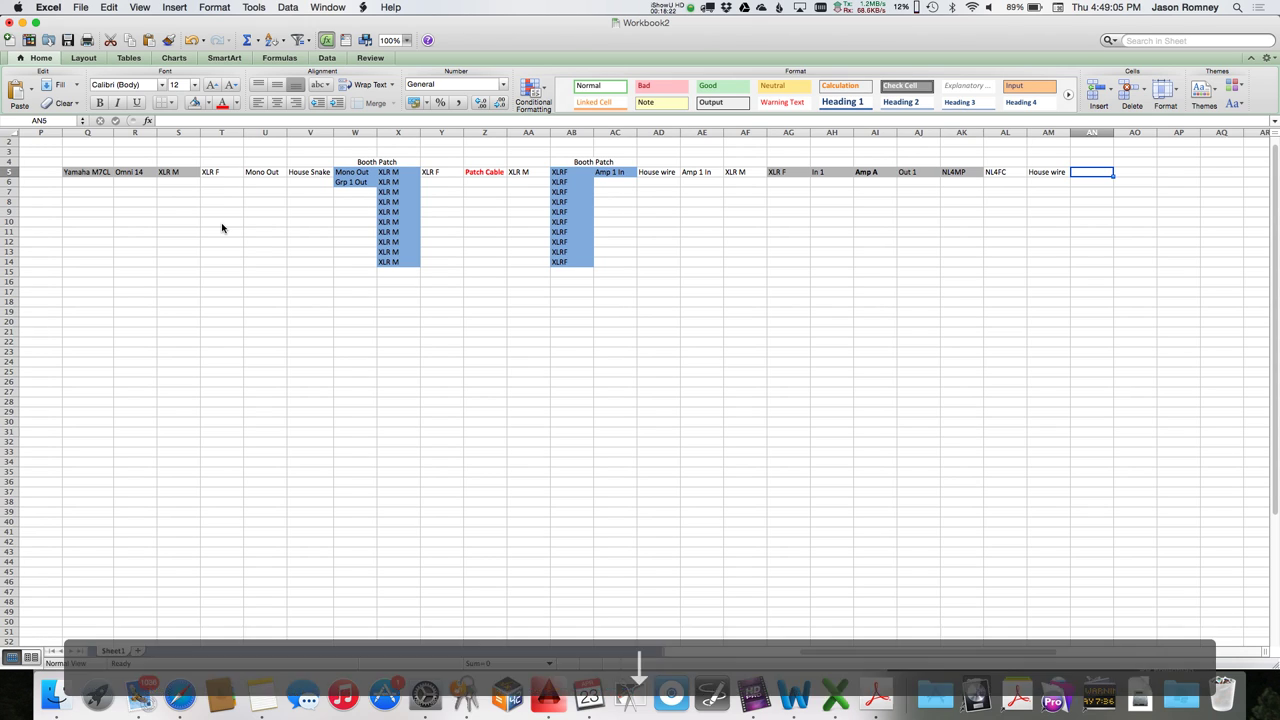
key("Up")
key("Up")
type("Amp c")
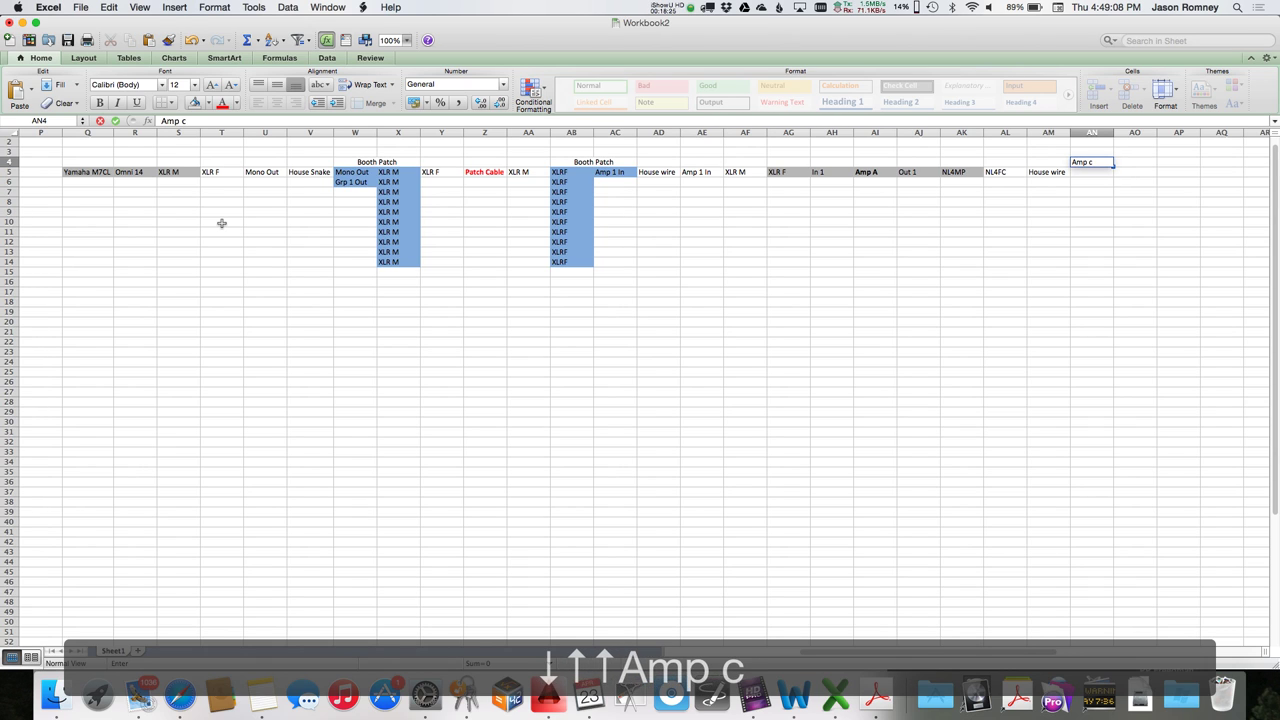
key("BackSpace")
type("Patch")
key("Down")
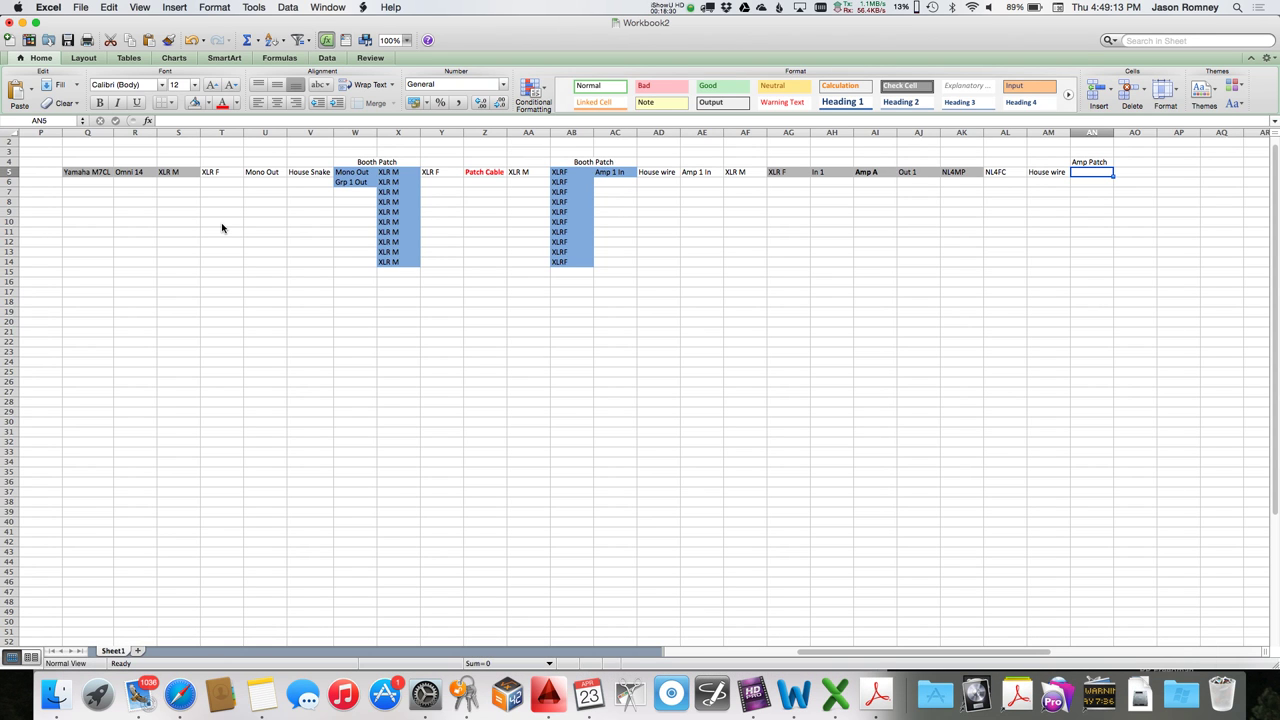
Enter the patch point label "Amp Out 1" in AN5 and its connector "NL4MP" in AO5.
type("LS")
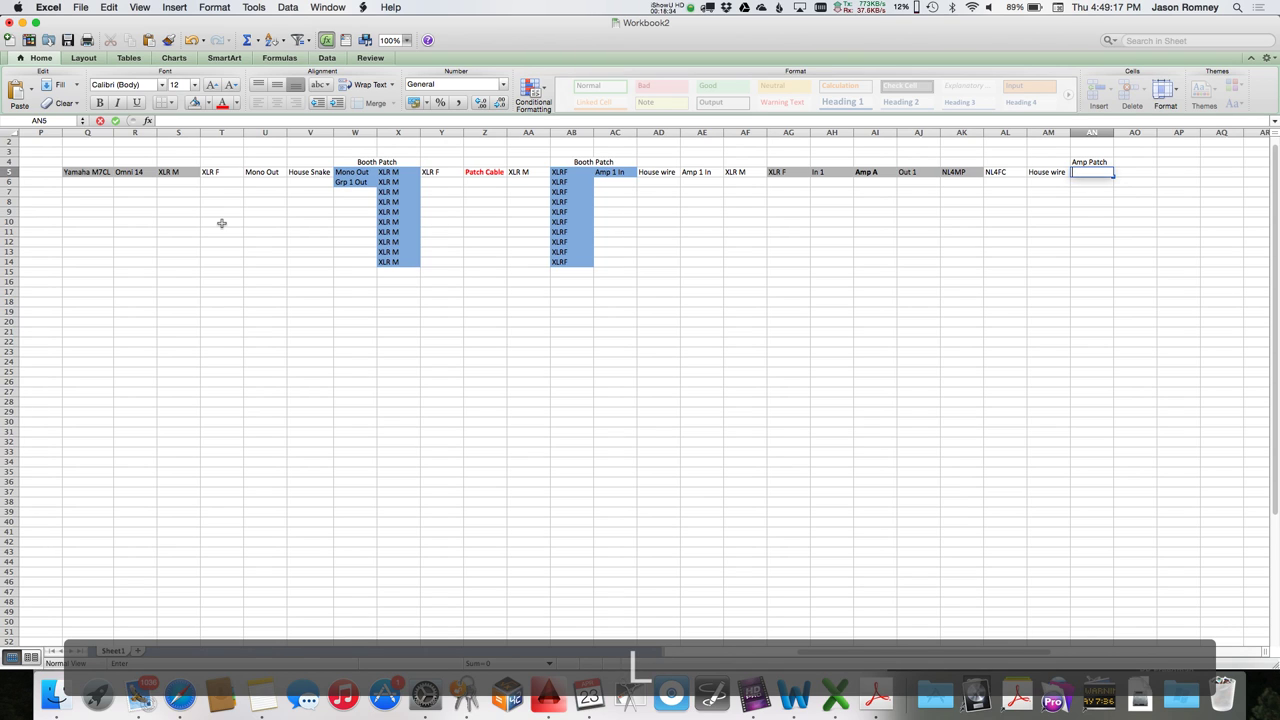
type("Amp 1")
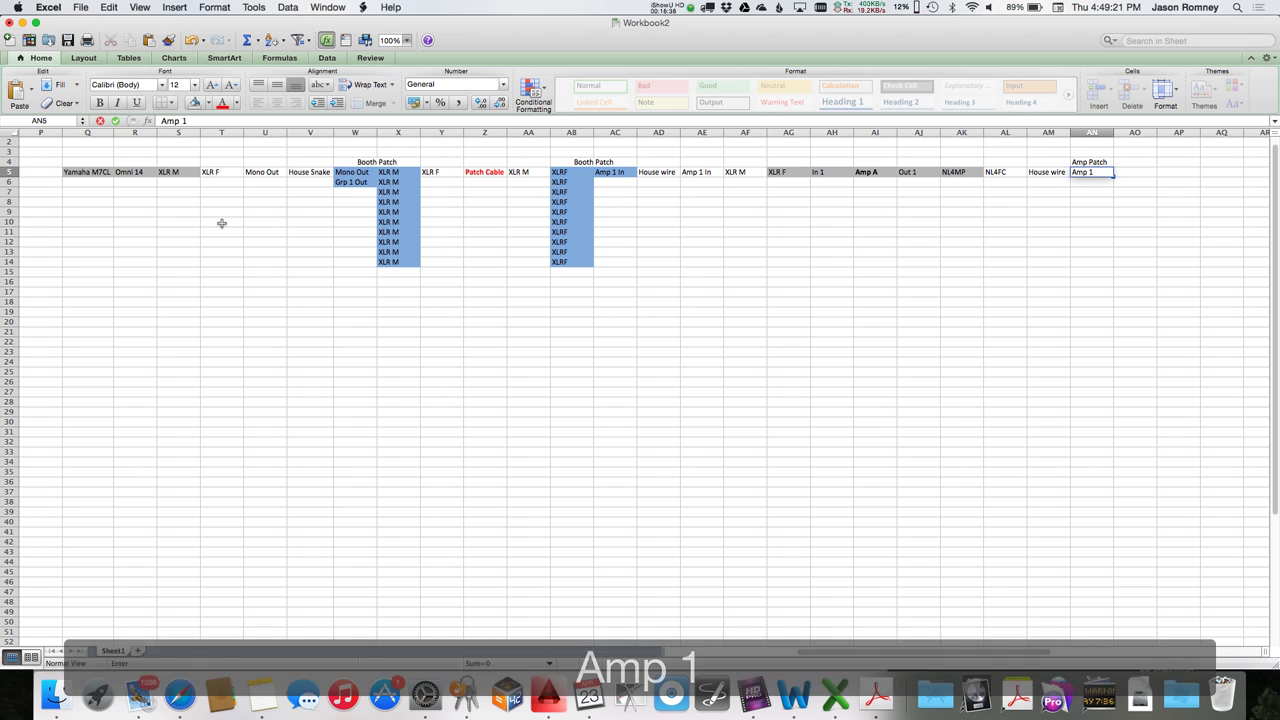
key("Left")
key("Right")
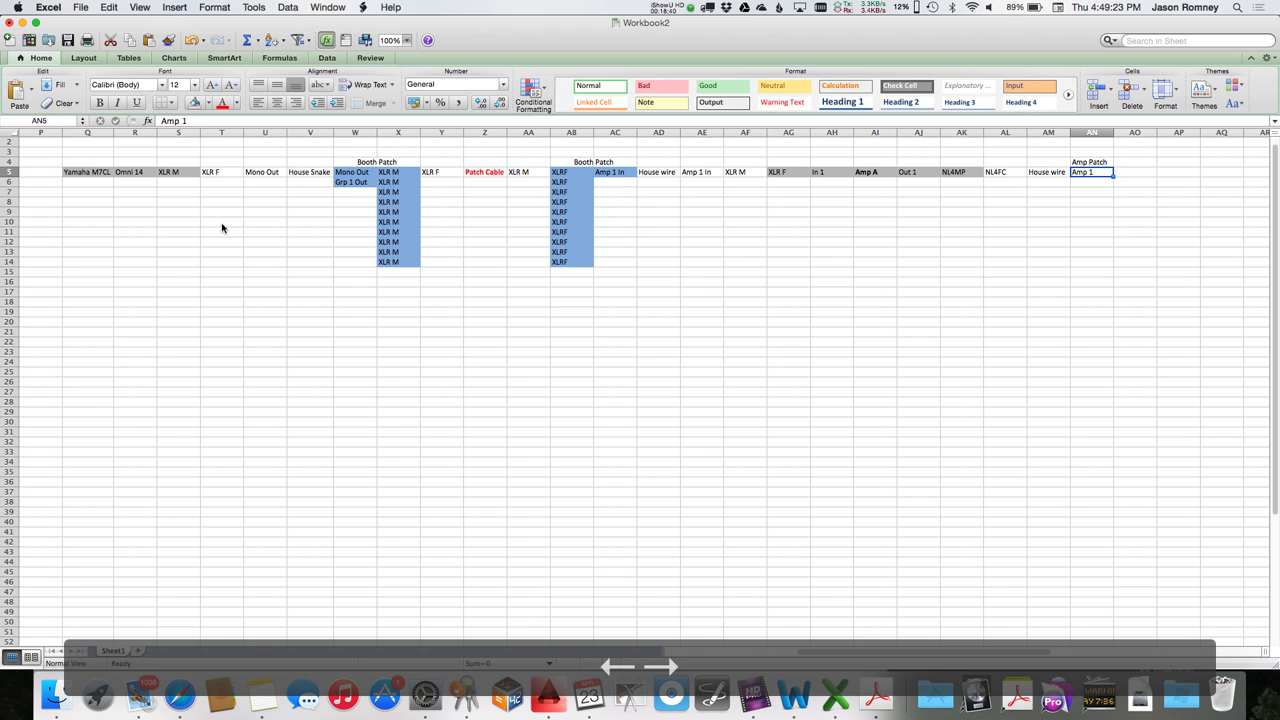
type("Amp Out 1")
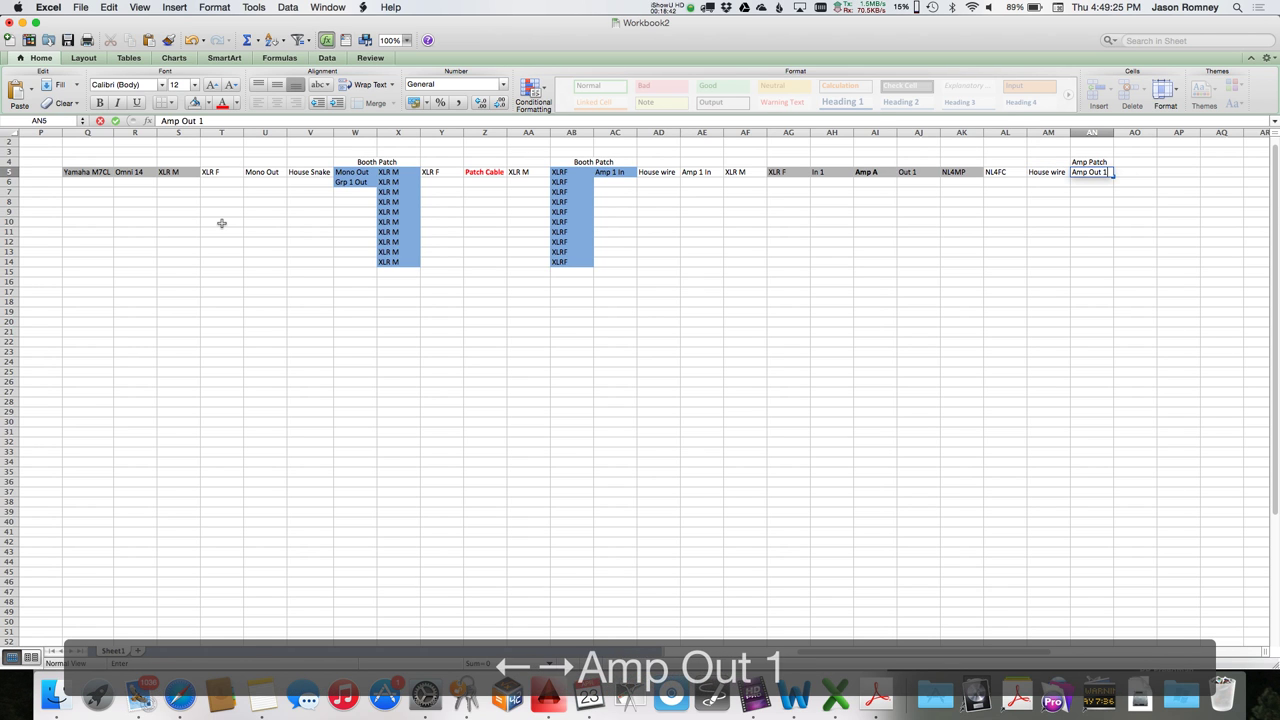
key("Right")
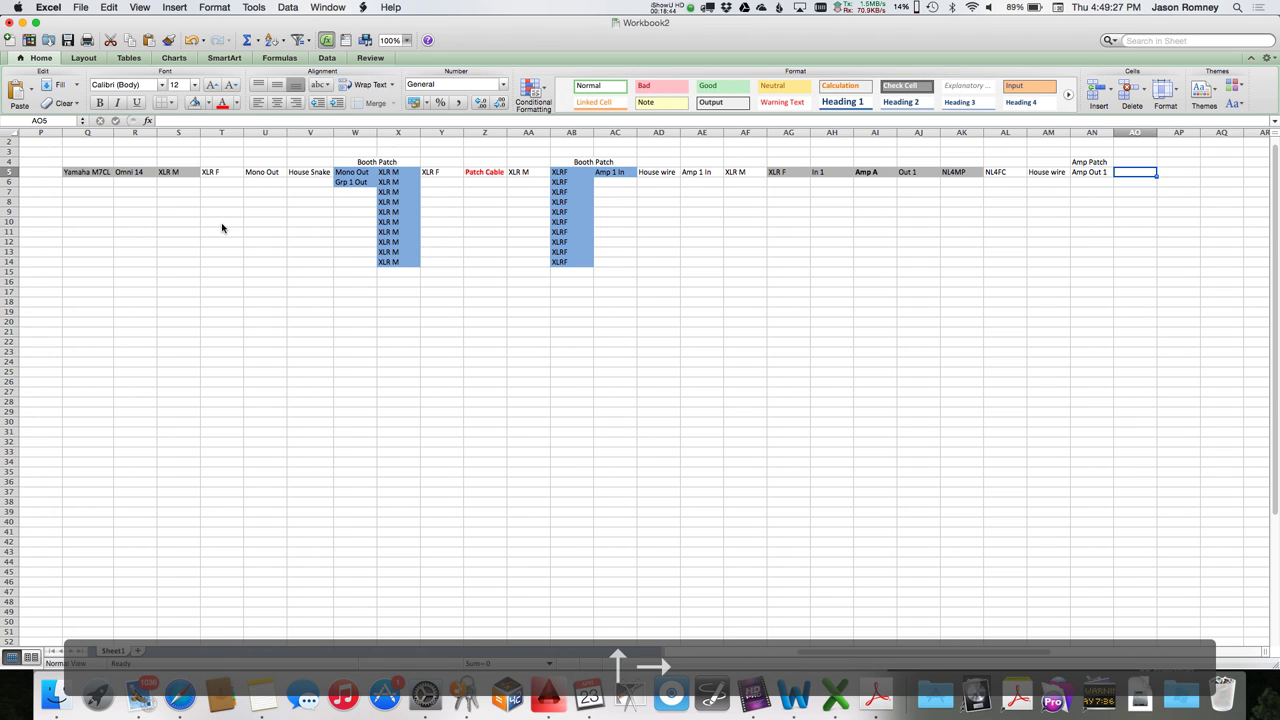
type("N")
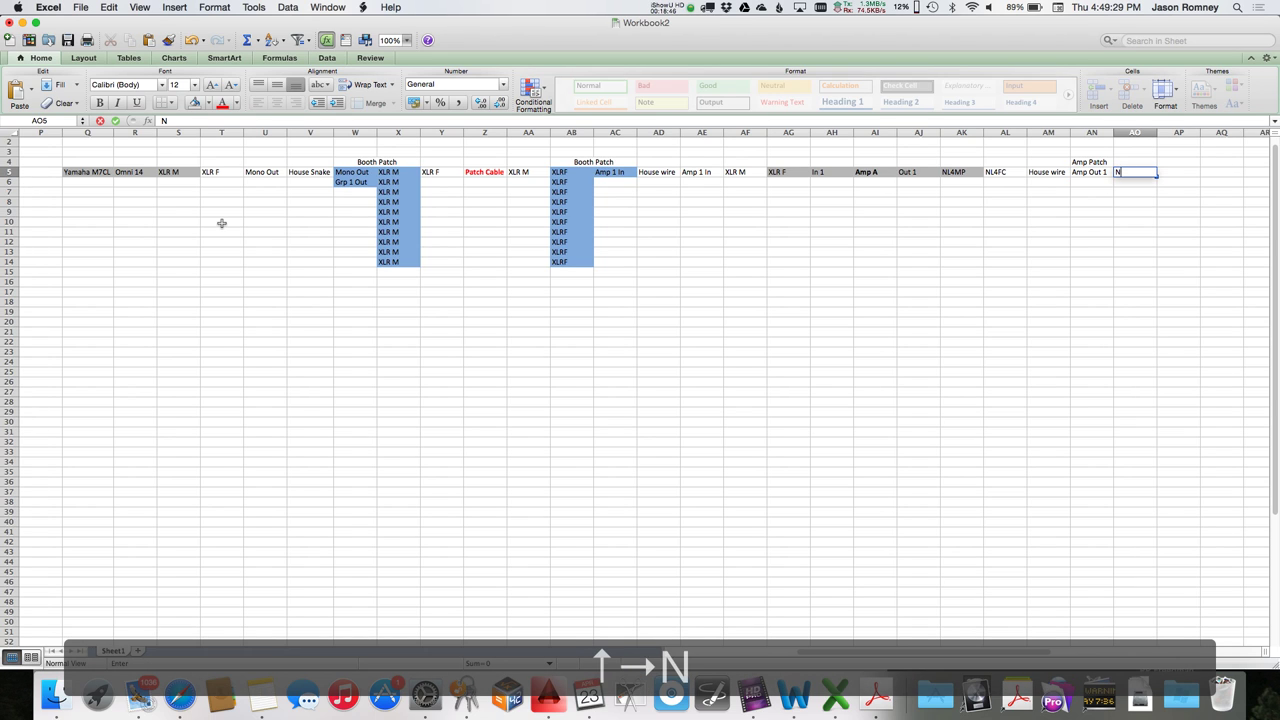
type("L4MP")
key("Return")
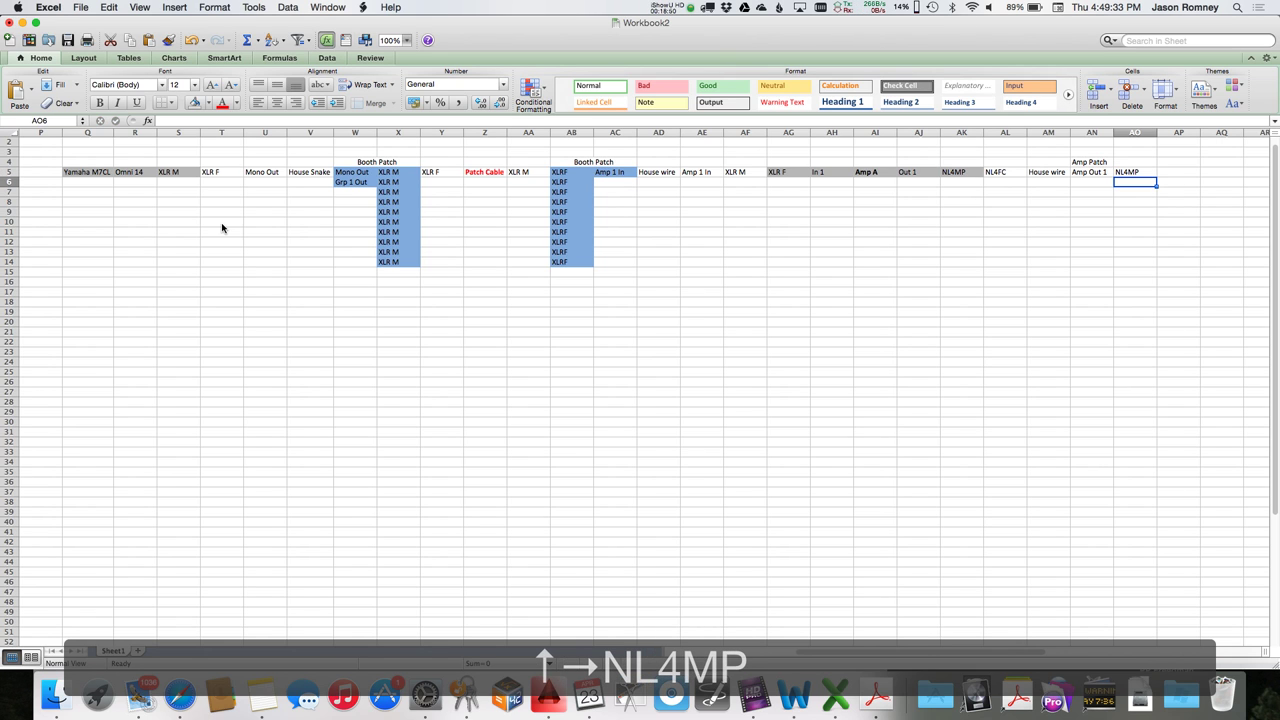
Fill the Amp Patch cells AN5:AO5 with the same blue as the Booth Patch blocks.
left_click_drag(1111, 172, 1126, 172)
left_click(207, 104)
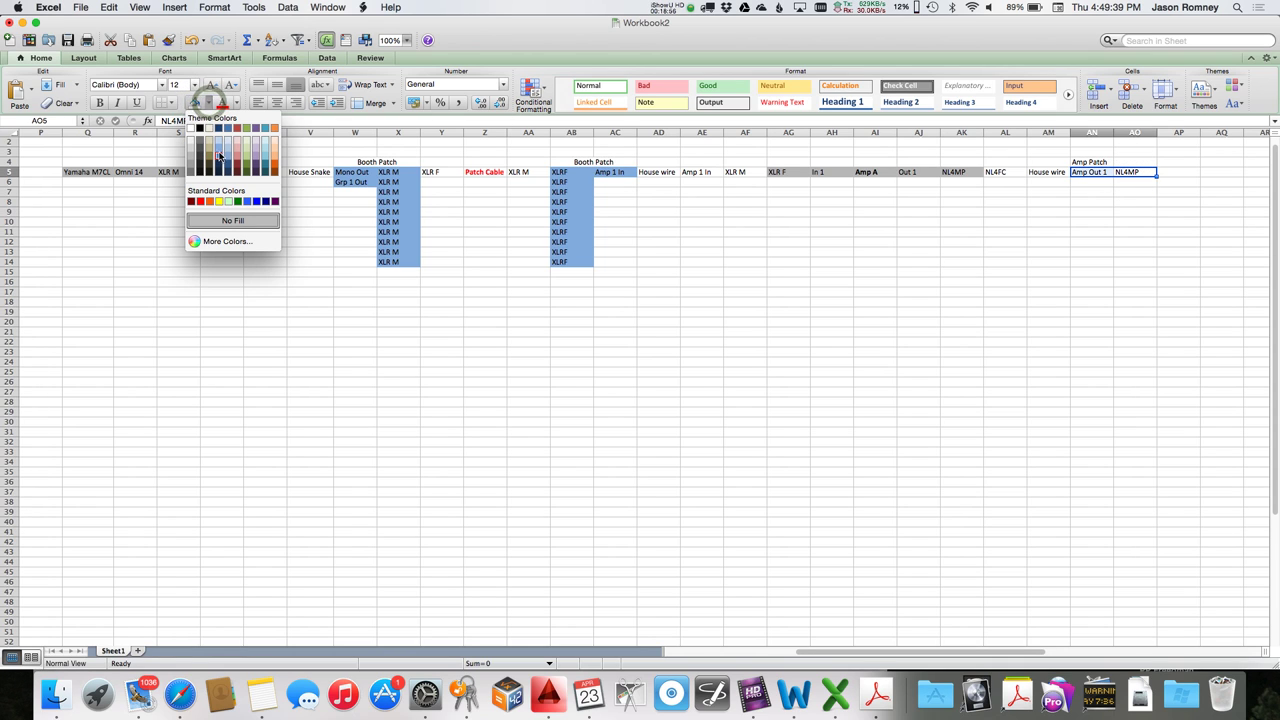
left_click(218, 152)
left_click(822, 242)
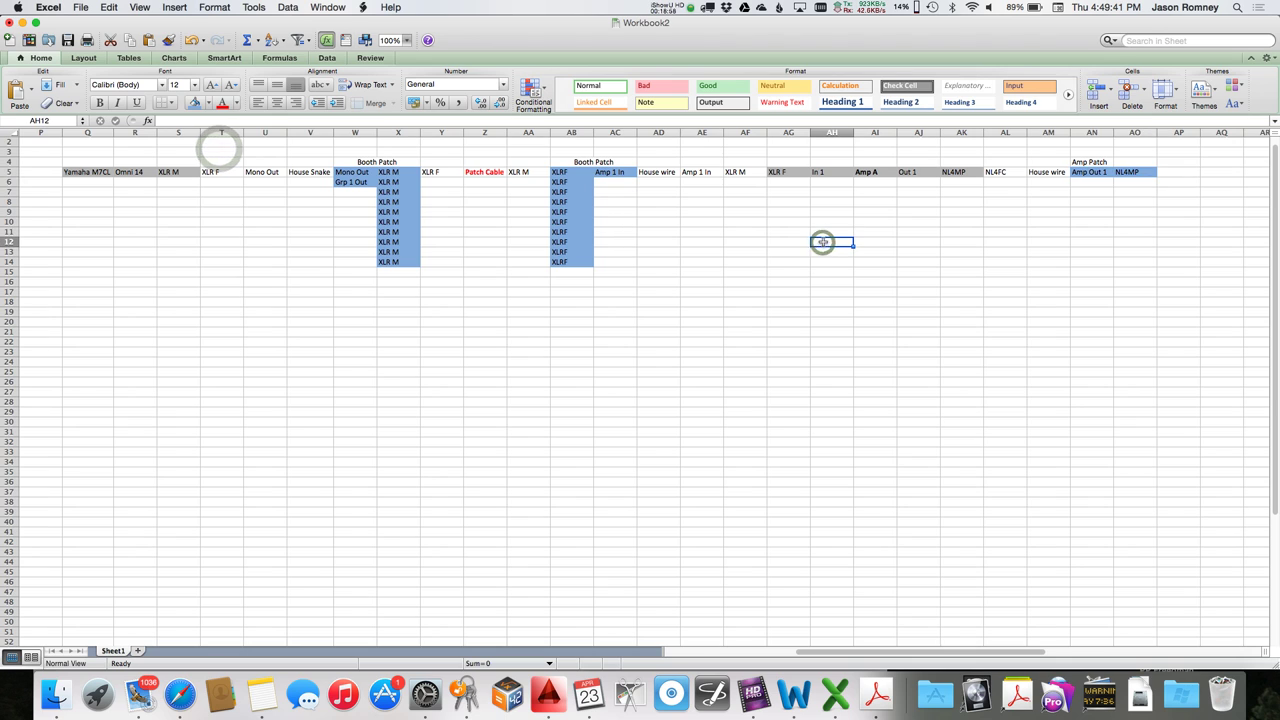
Enter "NL4FC" in AP5, "Patch Cable" in AQ5 and "NL4FC" in AR5, following the Amp Patch block.
left_click(1183, 172)
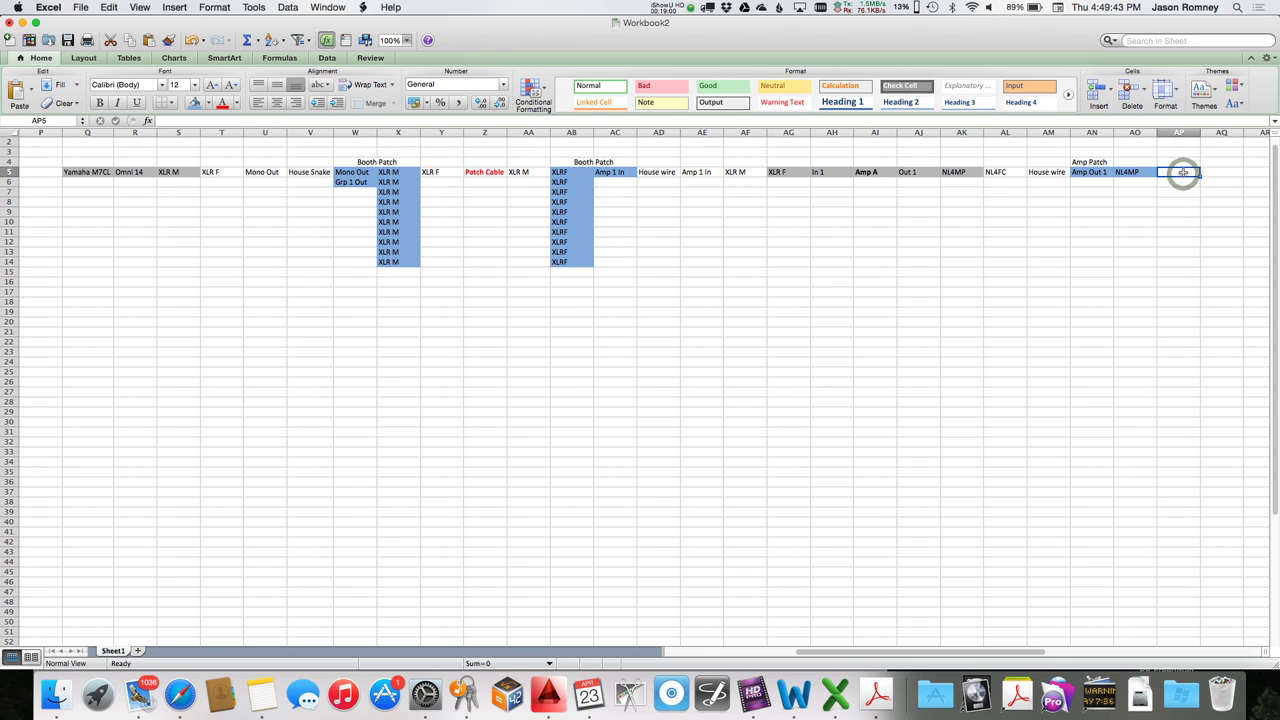
type("NL")
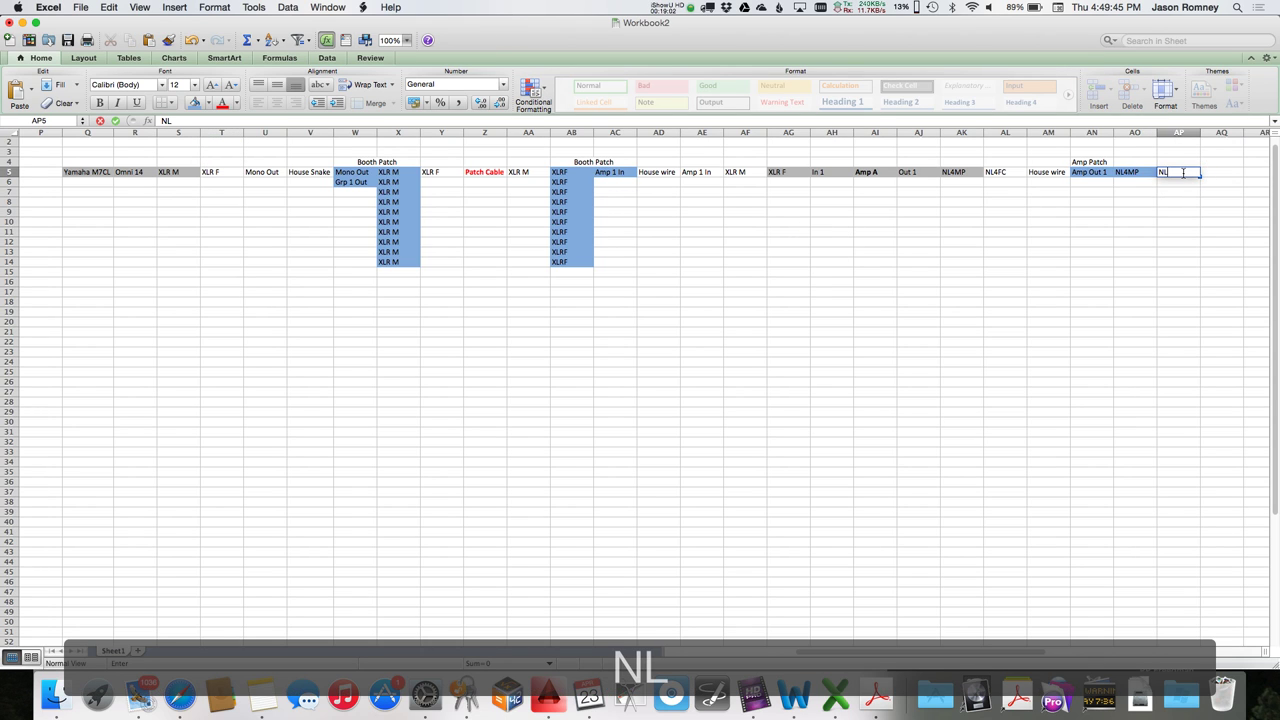
type("4FC")
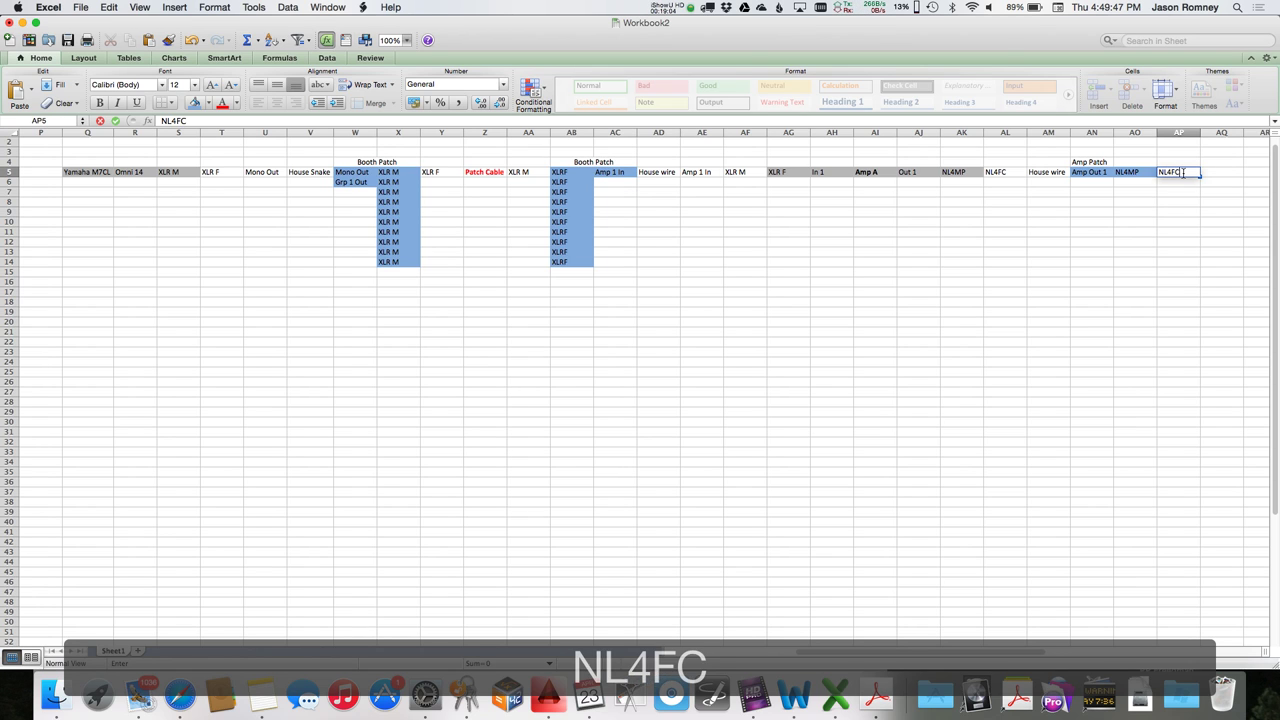
key("Right")
type("Patch Cable")
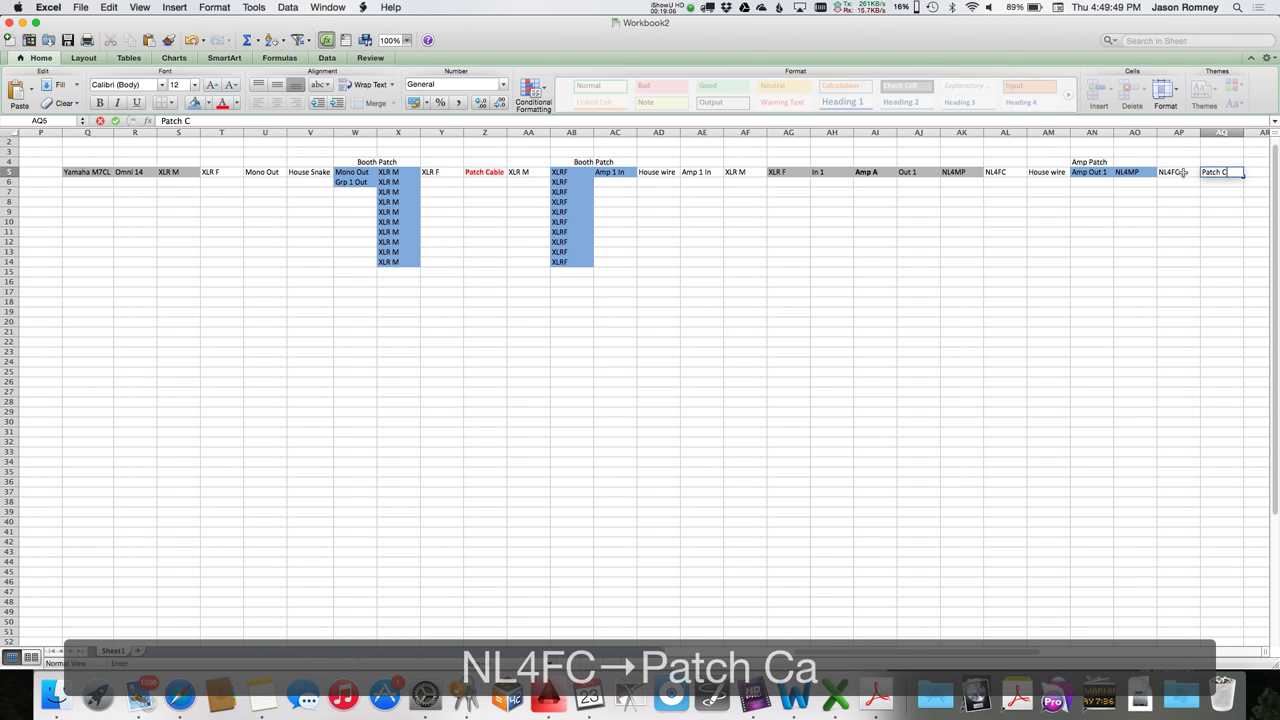
key("Right")
type("N")
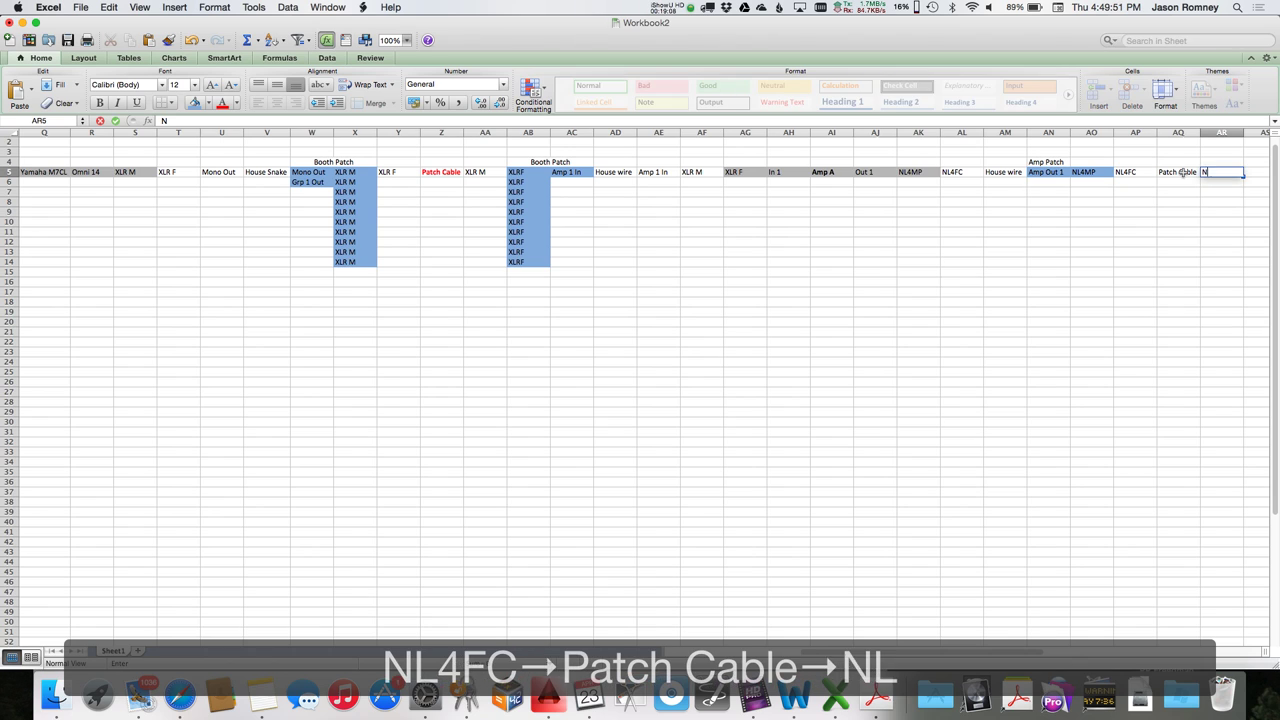
type("L4FC")
Format the "Patch Cable" text in AQ5 as bold and red, like the earlier patch cable.
key("Left")
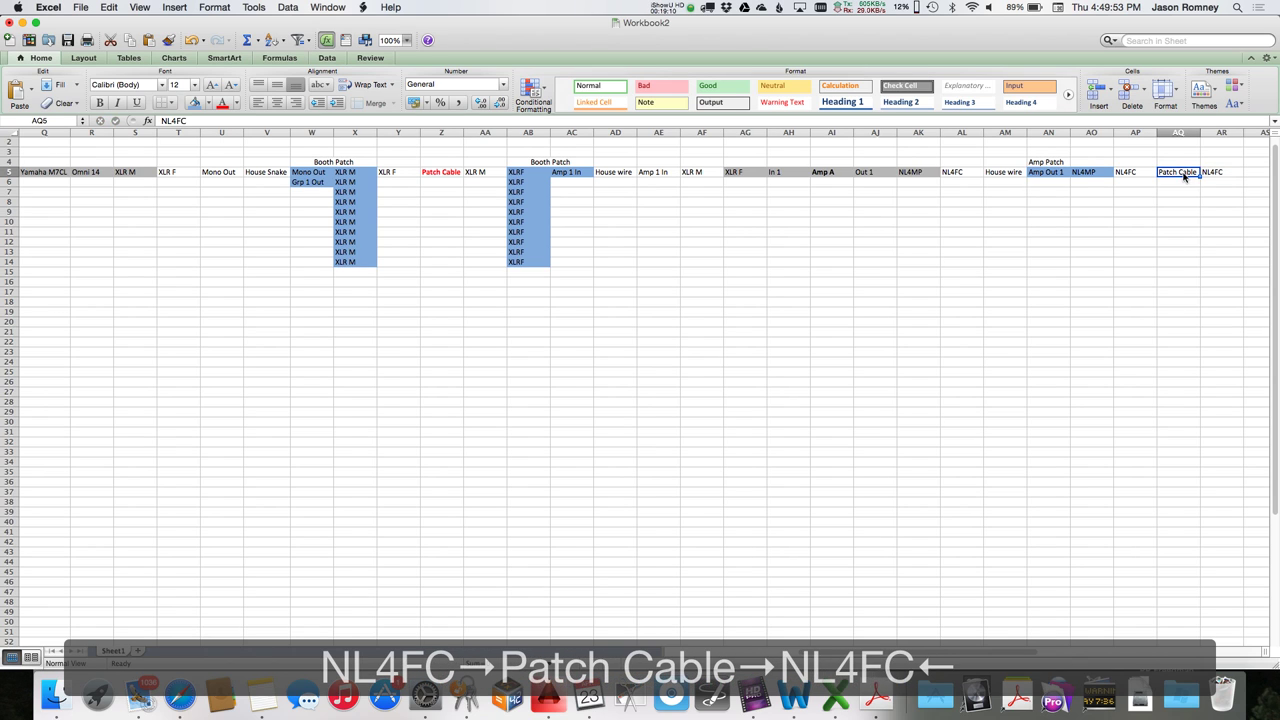
key("super+b")
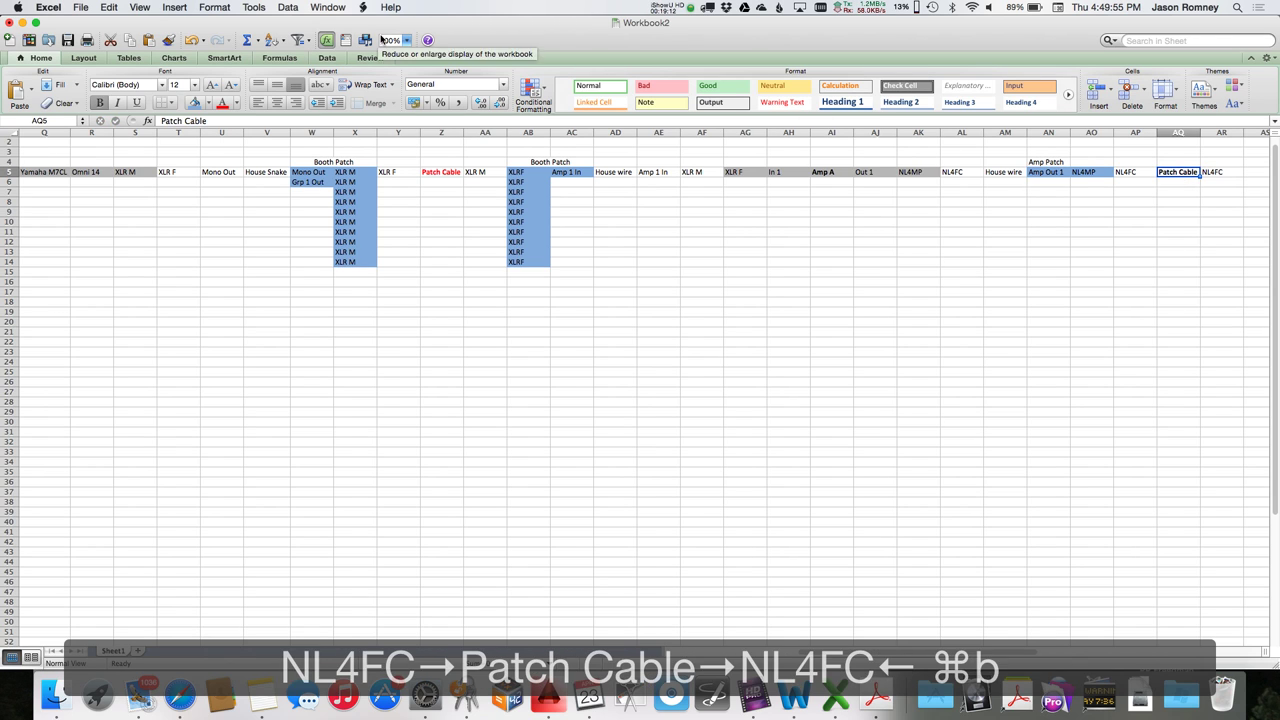
left_click(223, 105)
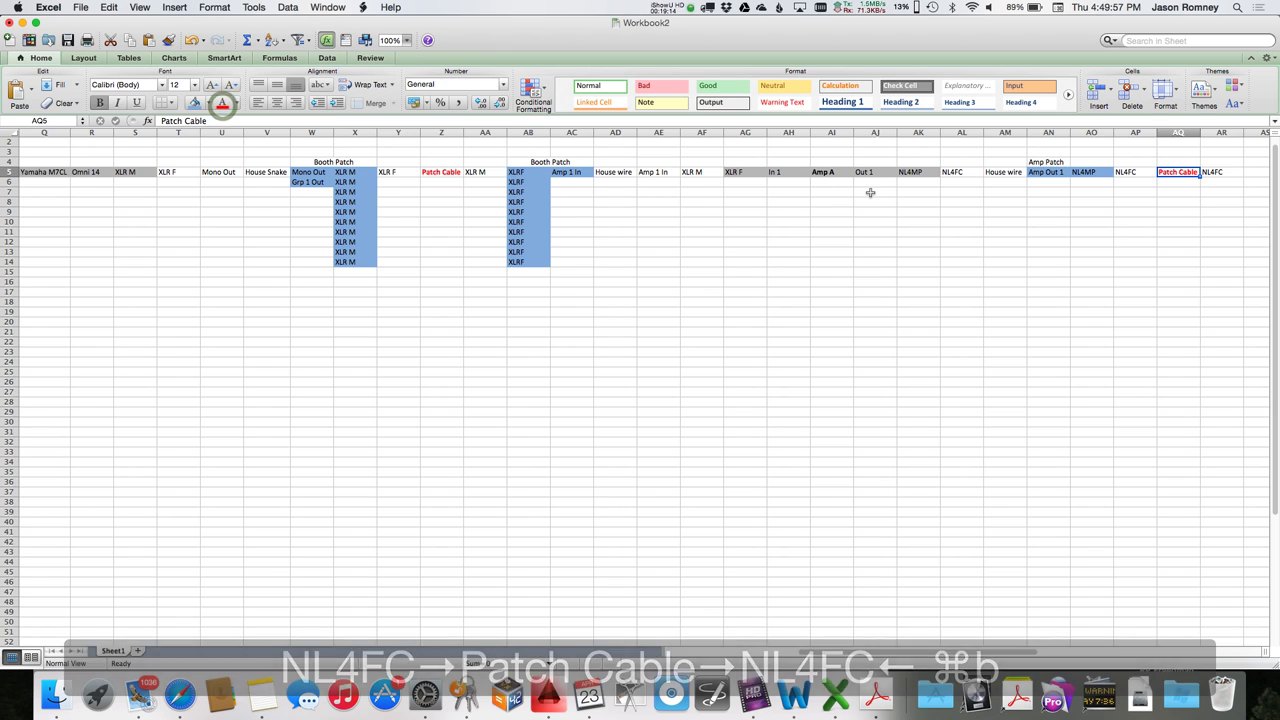
Enter the connector "NL4MP" in AS5 and the patch point label "LS35" in AT5.
key("Right")
key("Right")
type("N")
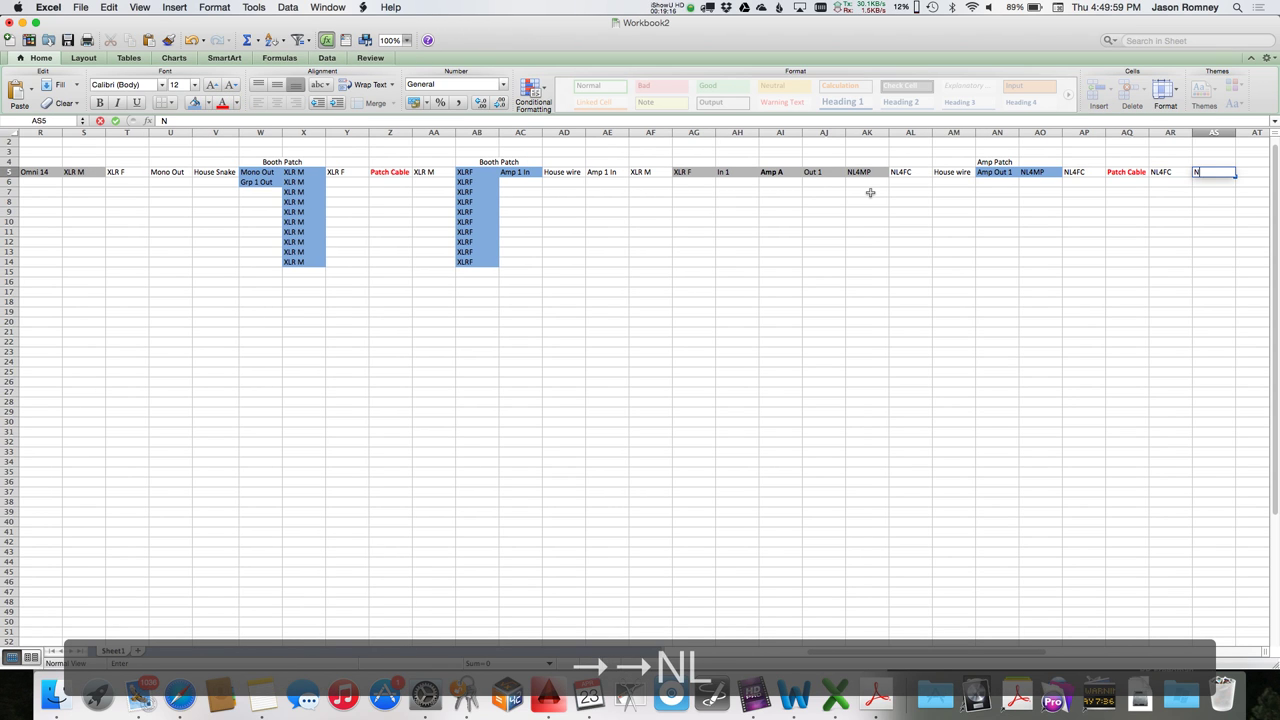
type("L4MP")
key("Right")
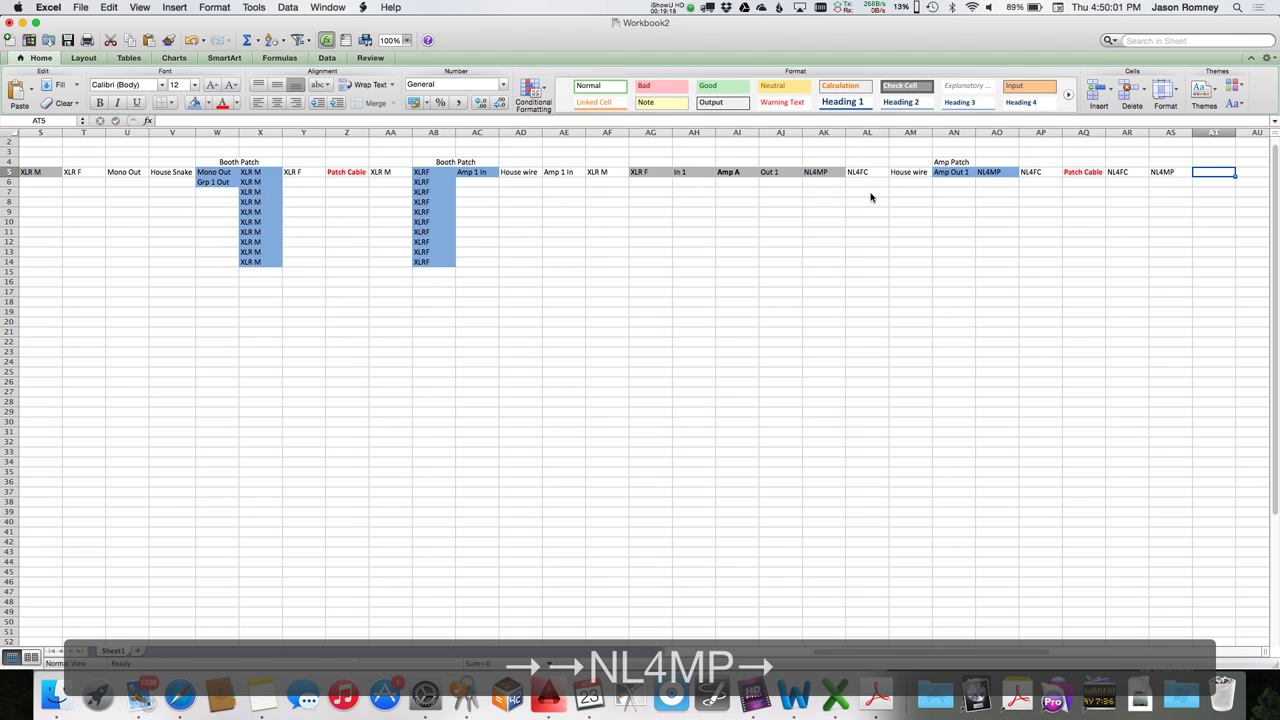
type("LS")
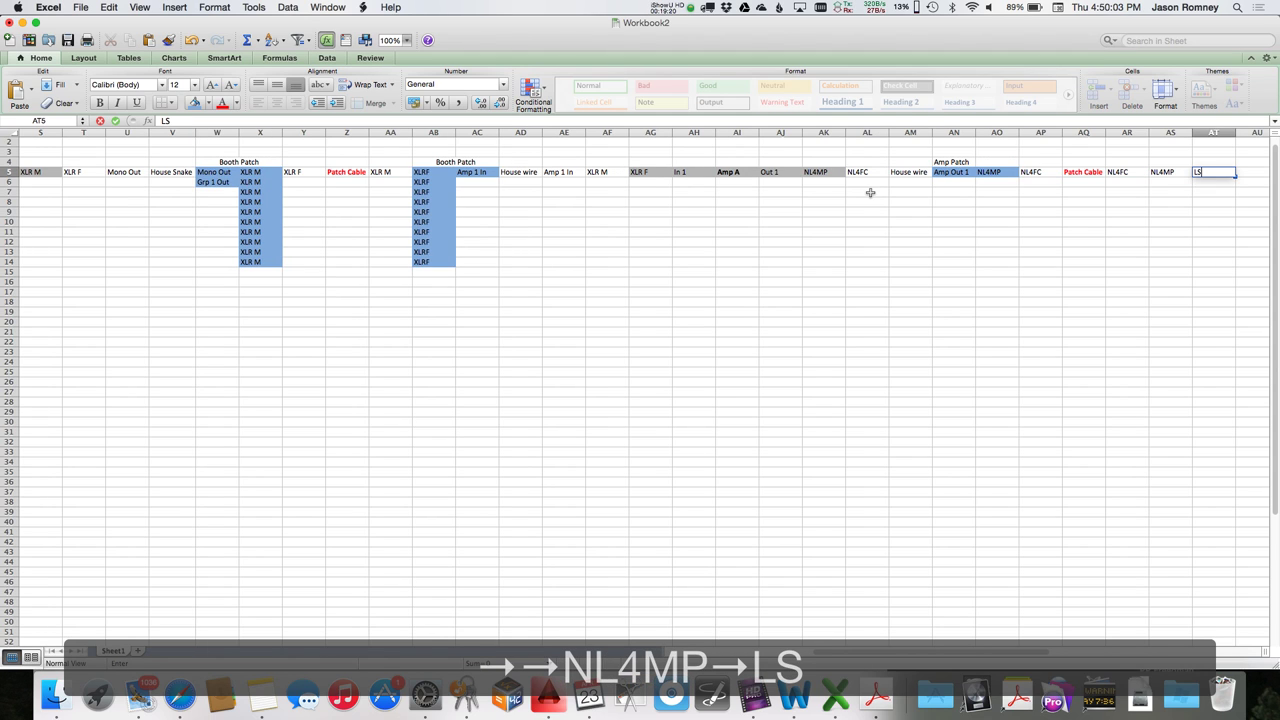
type("35")
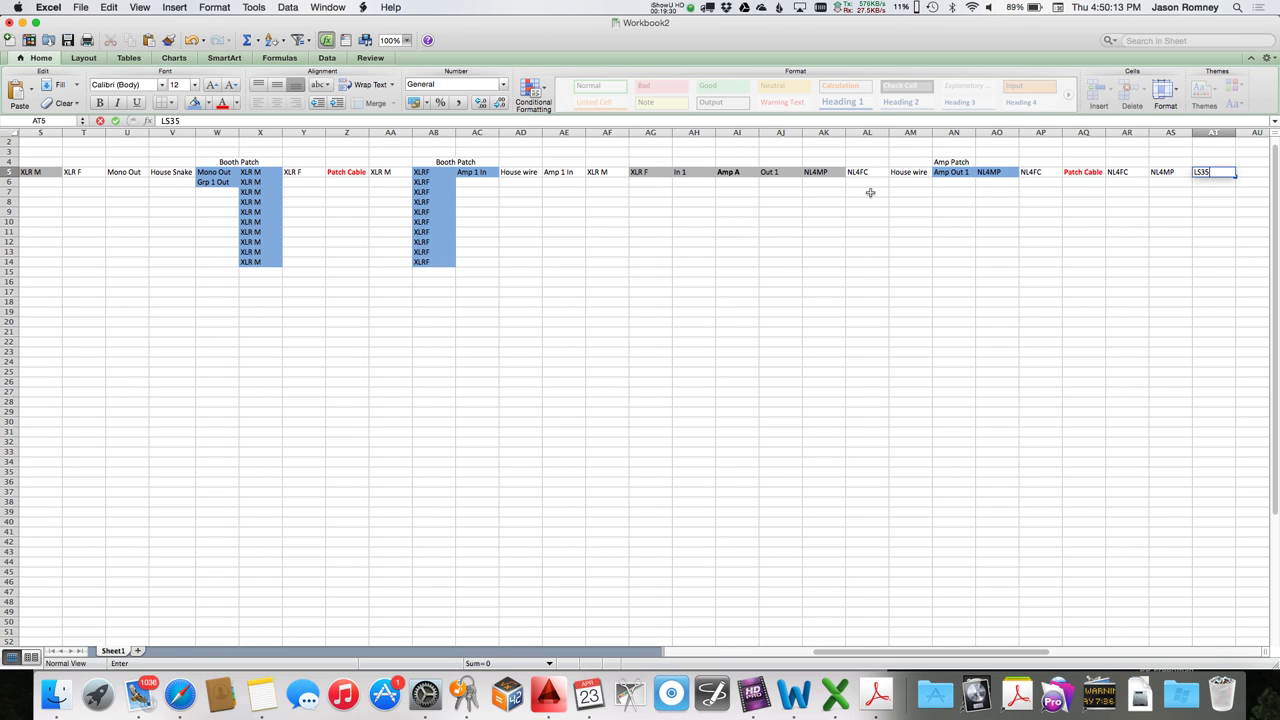
key("Right")
Enter the heading "Amp Patch" in AT4 and fill AS5:AT5 with the same blue as the other patch blocks.
key("Up")
key("Left")
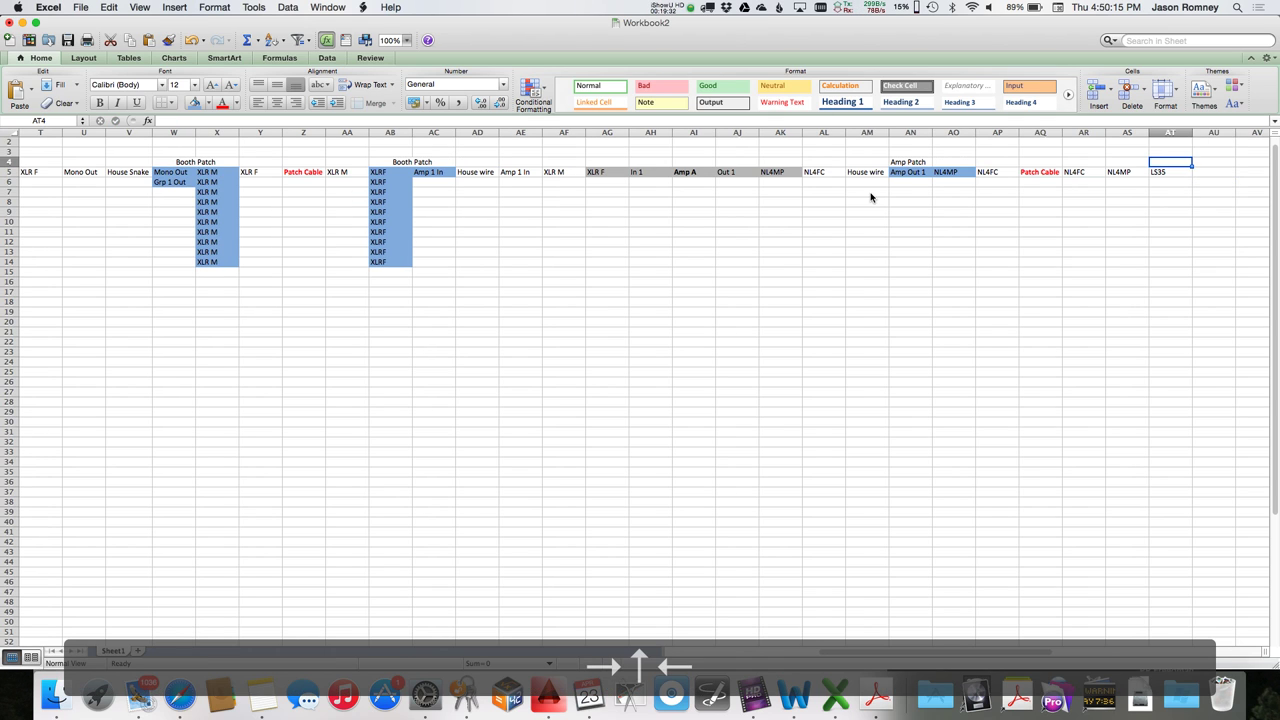
type("Amp Patch")
key("Return")
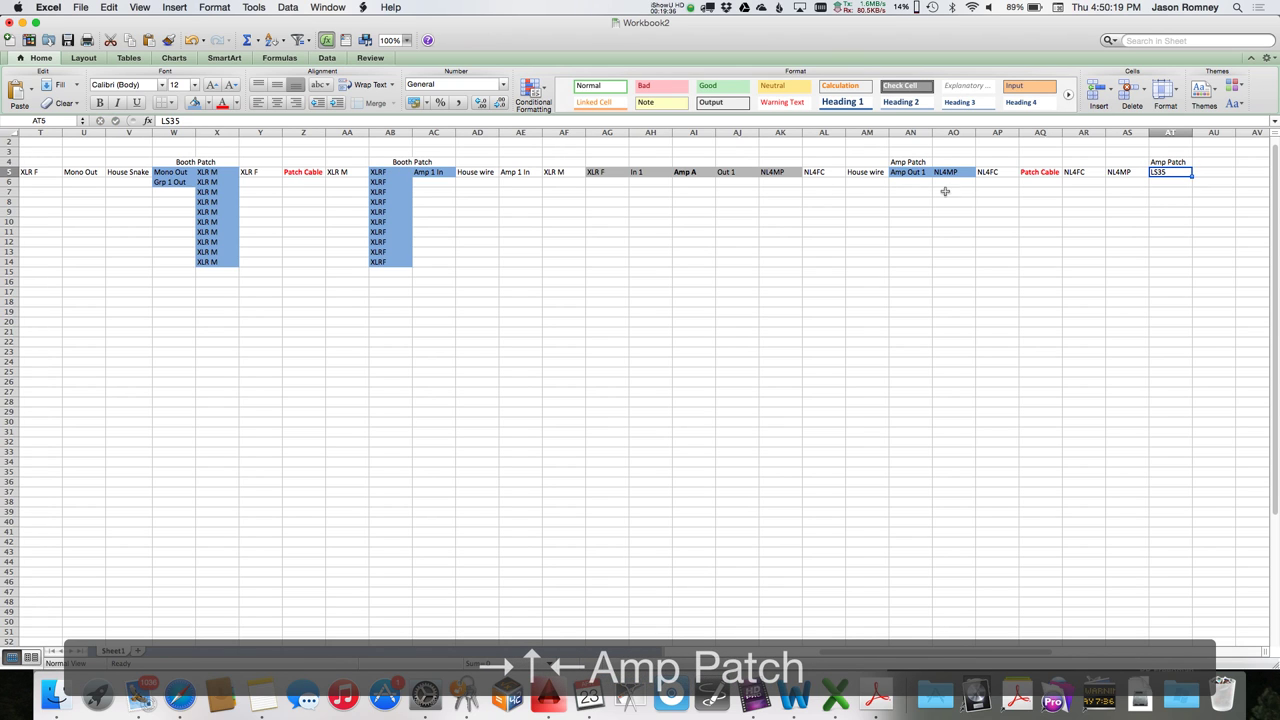
left_click(1120, 172)
left_click(1120, 172, "shift")
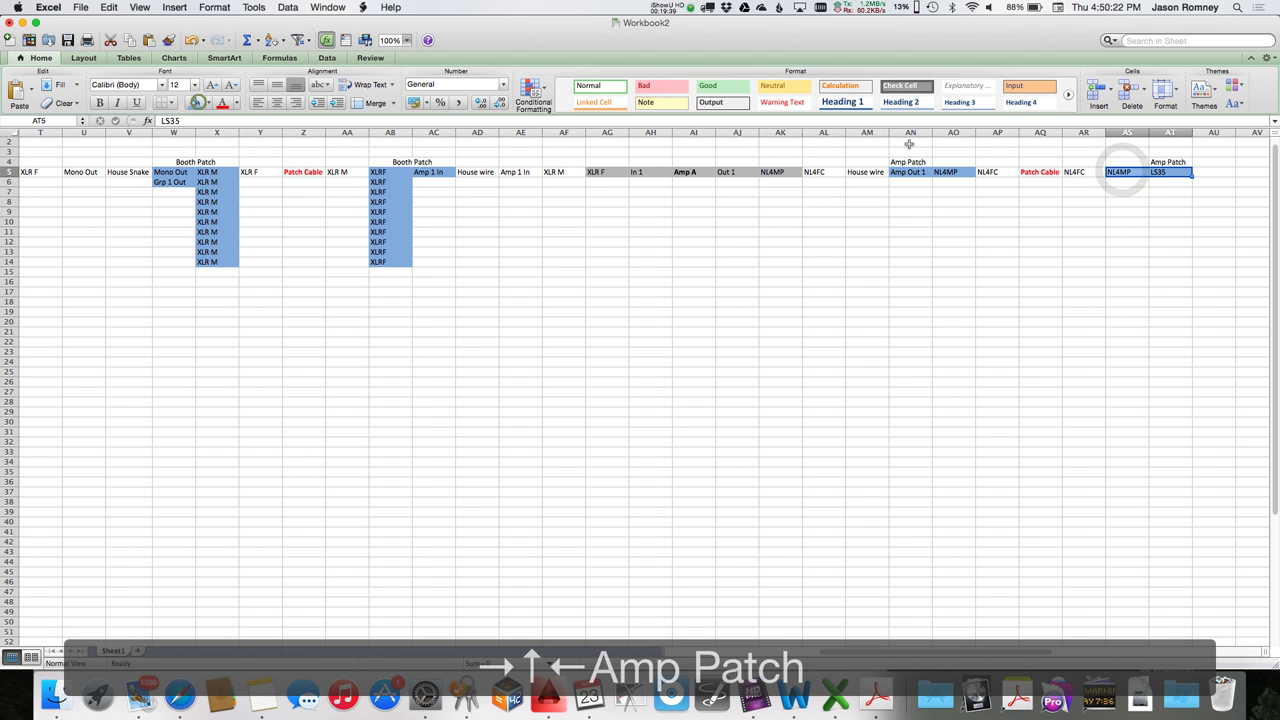
Continue row 5 with "House wire" in AU5, "LS35" in AV5 and "NL4MP" in AW5.
left_click(1212, 172)
type("House wire")
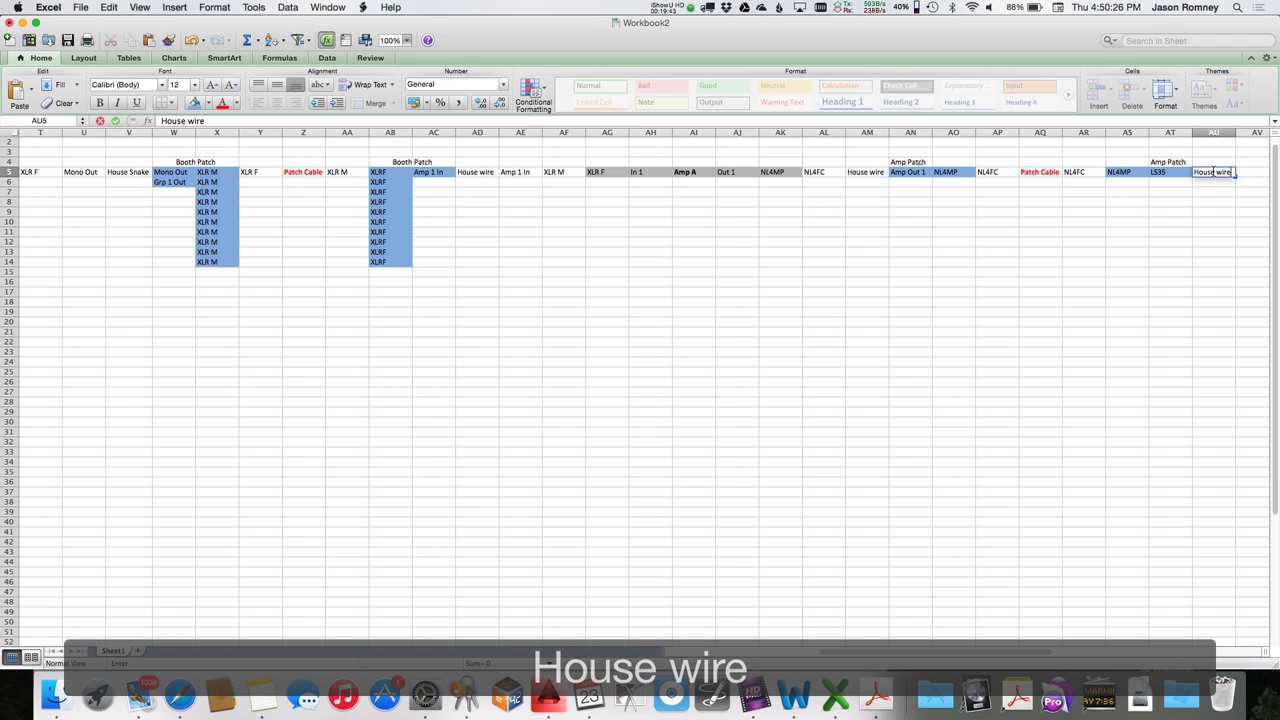
key("Right")
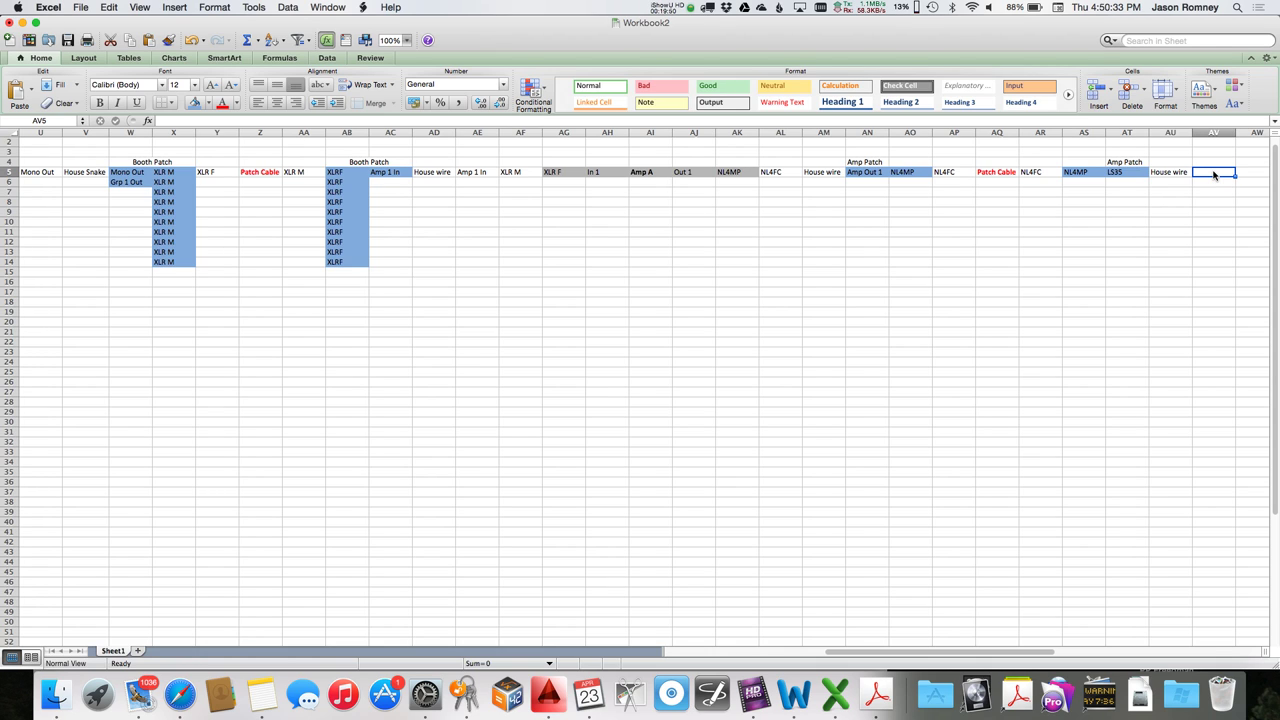
type("LS35")
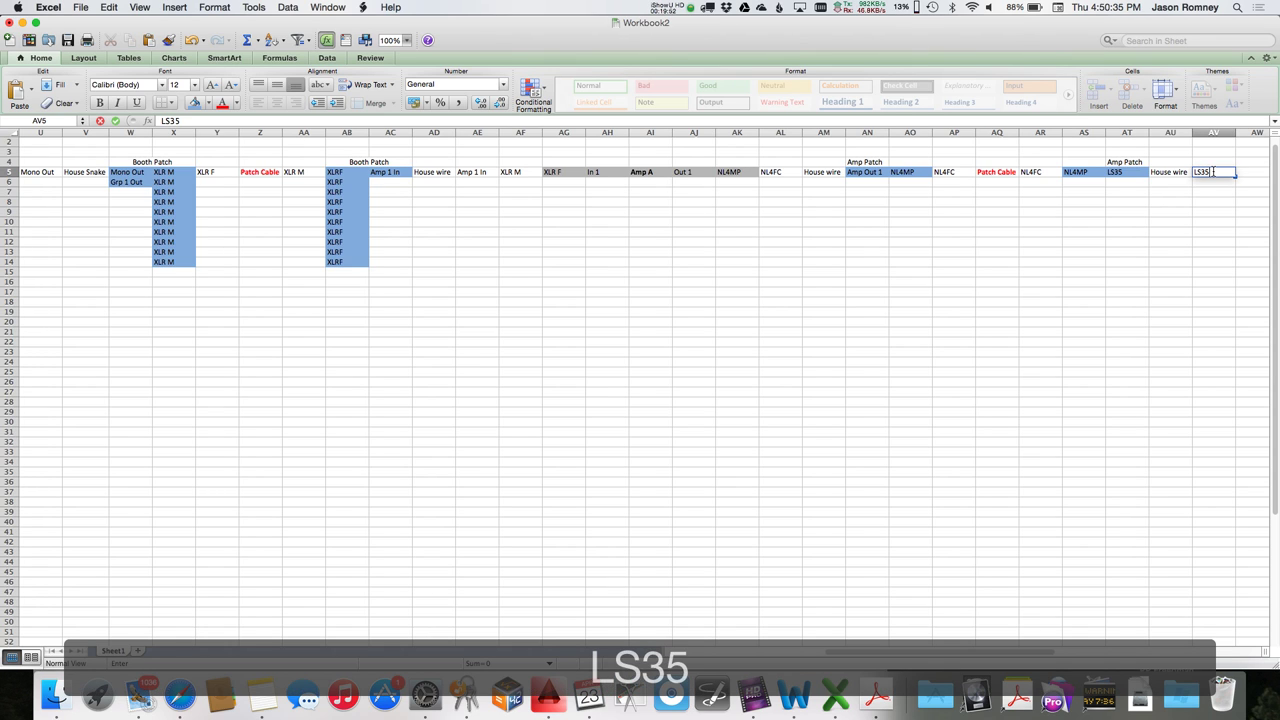
key("Right")
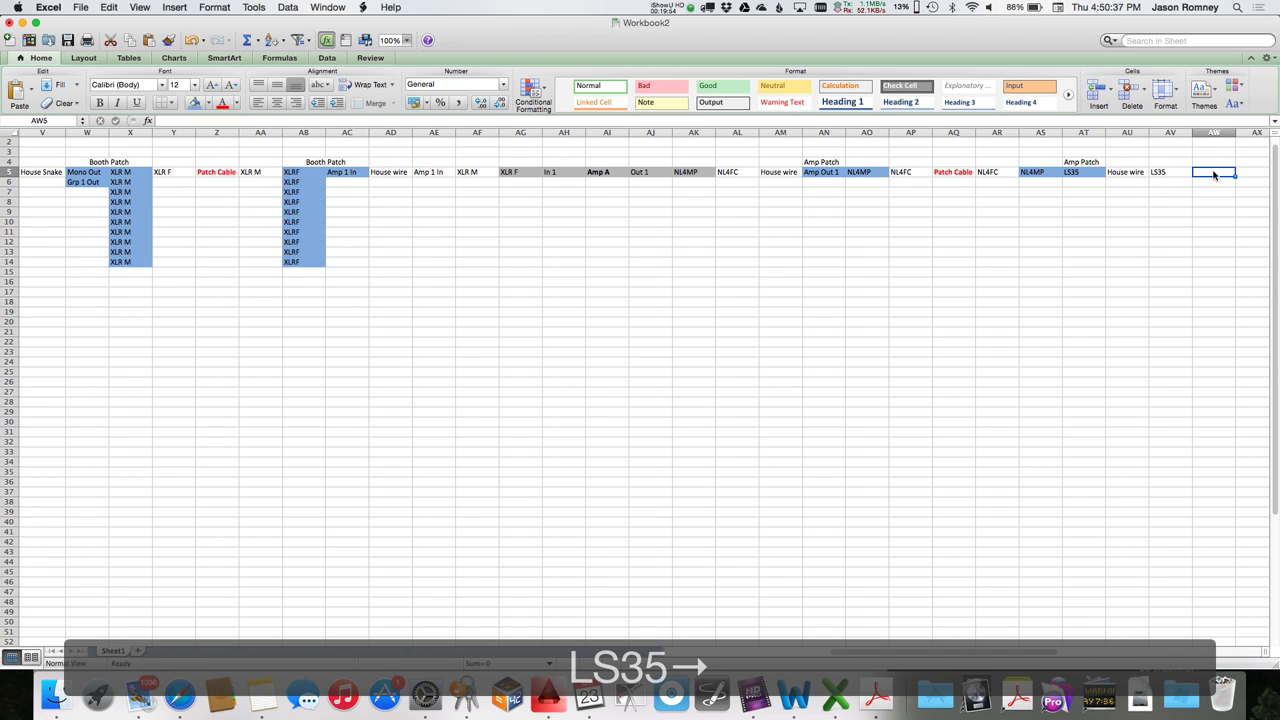
type("NL4MP")
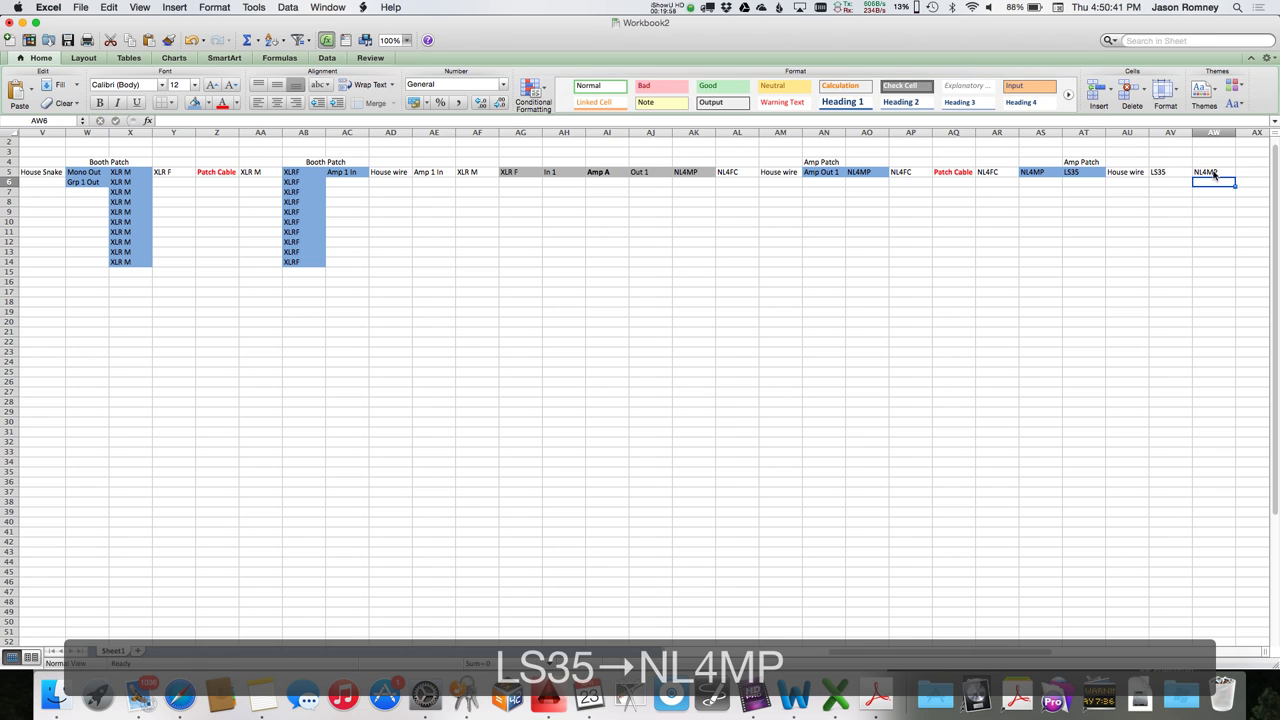
Fill the LS35 and NL4MP cells AV5:AW5 with a light purple theme color.
left_click(1181, 172)
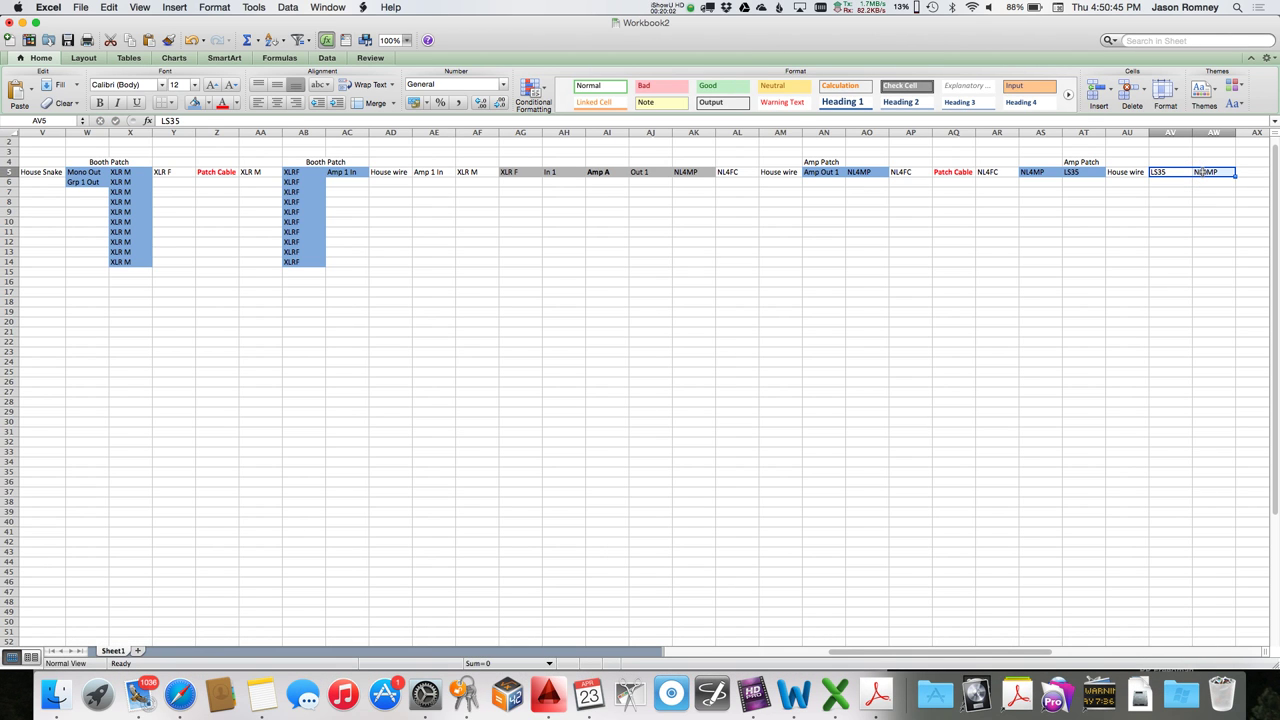
left_click(208, 103)
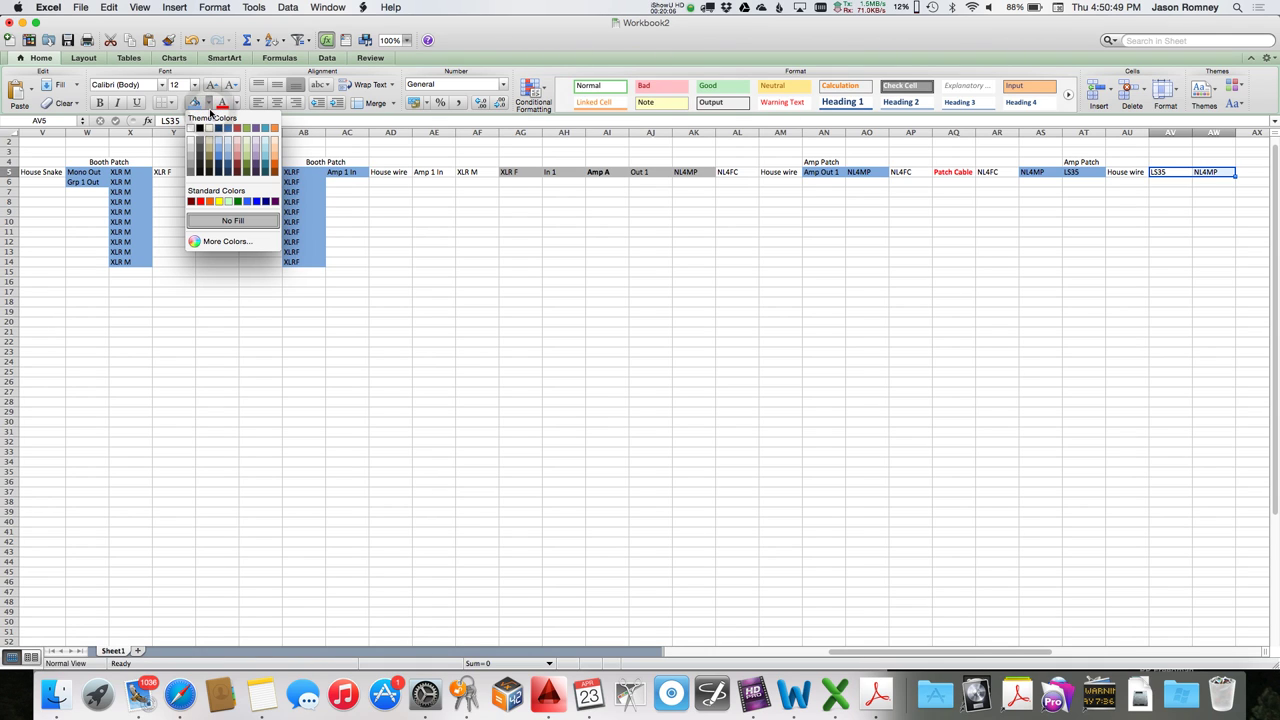
left_click(256, 151)
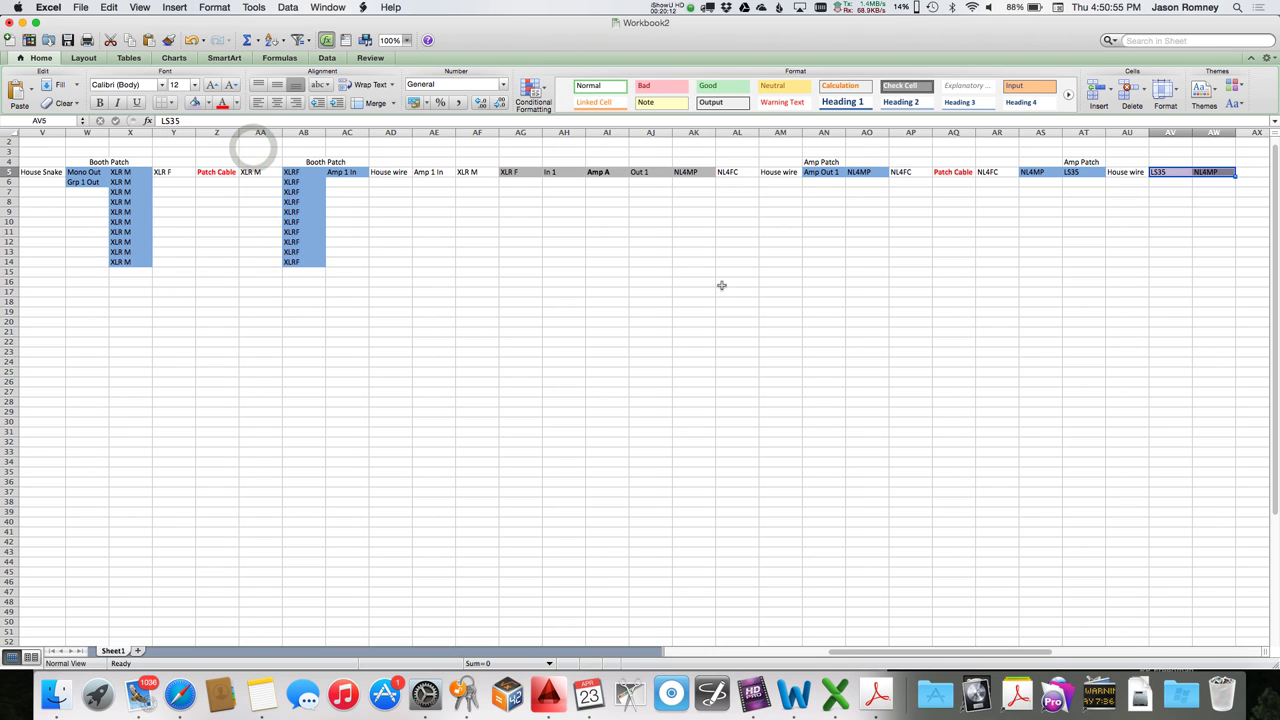
key("Right")
key("Right")
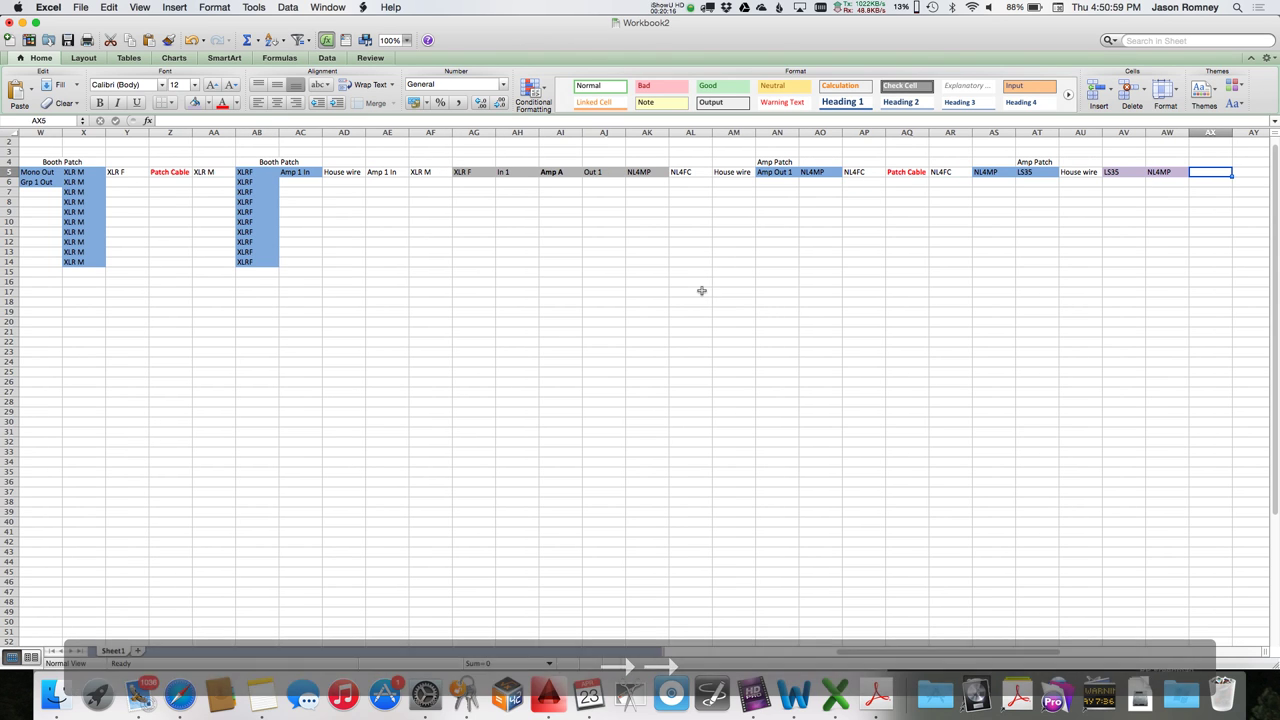
Change the fill of the LS35 and NL4MP cells AV5:AW5 to a darker purple shade.
left_click_drag(1161, 172, 1118, 172)
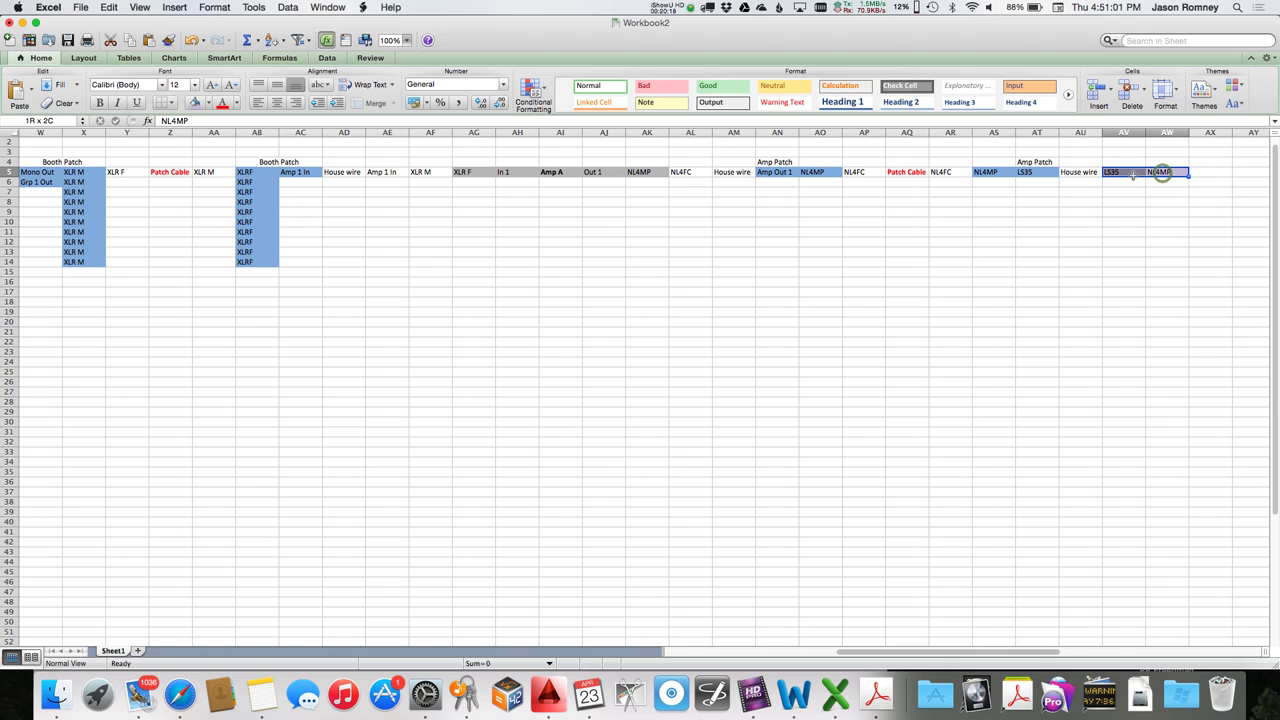
left_click(210, 105)
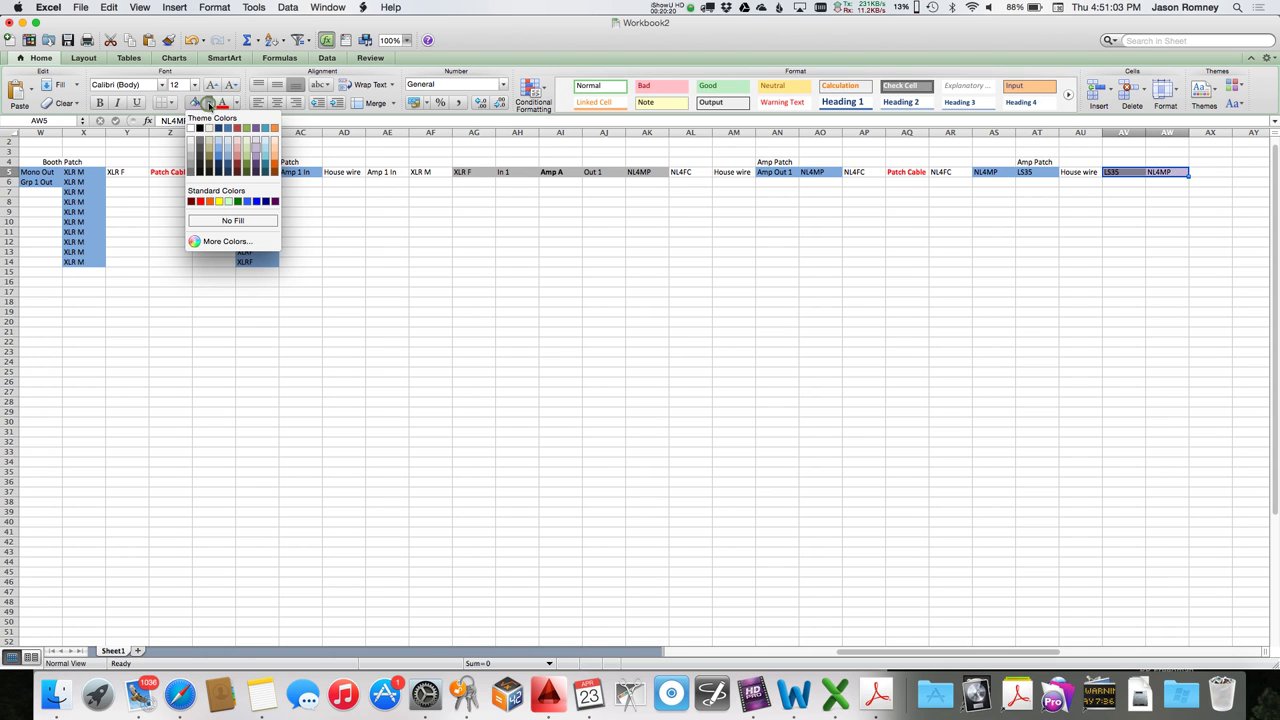
left_click(255, 157)
left_click(1035, 234)
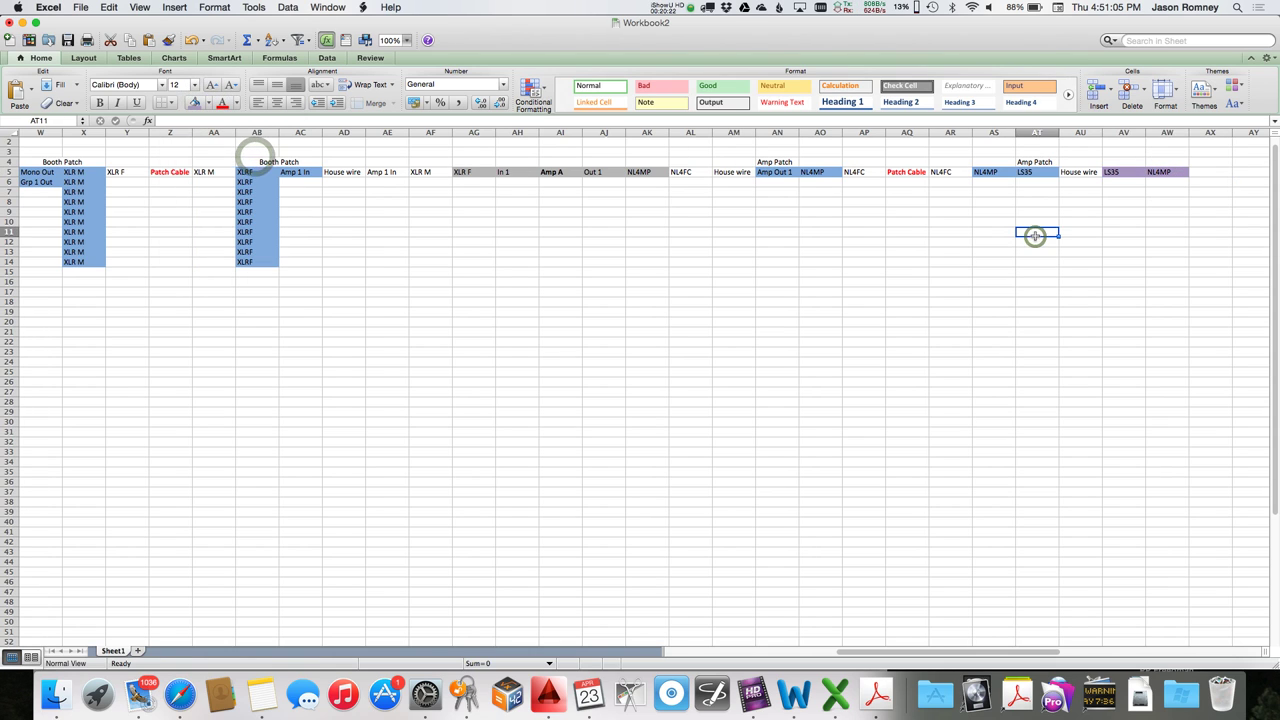
left_click(1210, 175)
scroll(1210, 175, "right", 3)
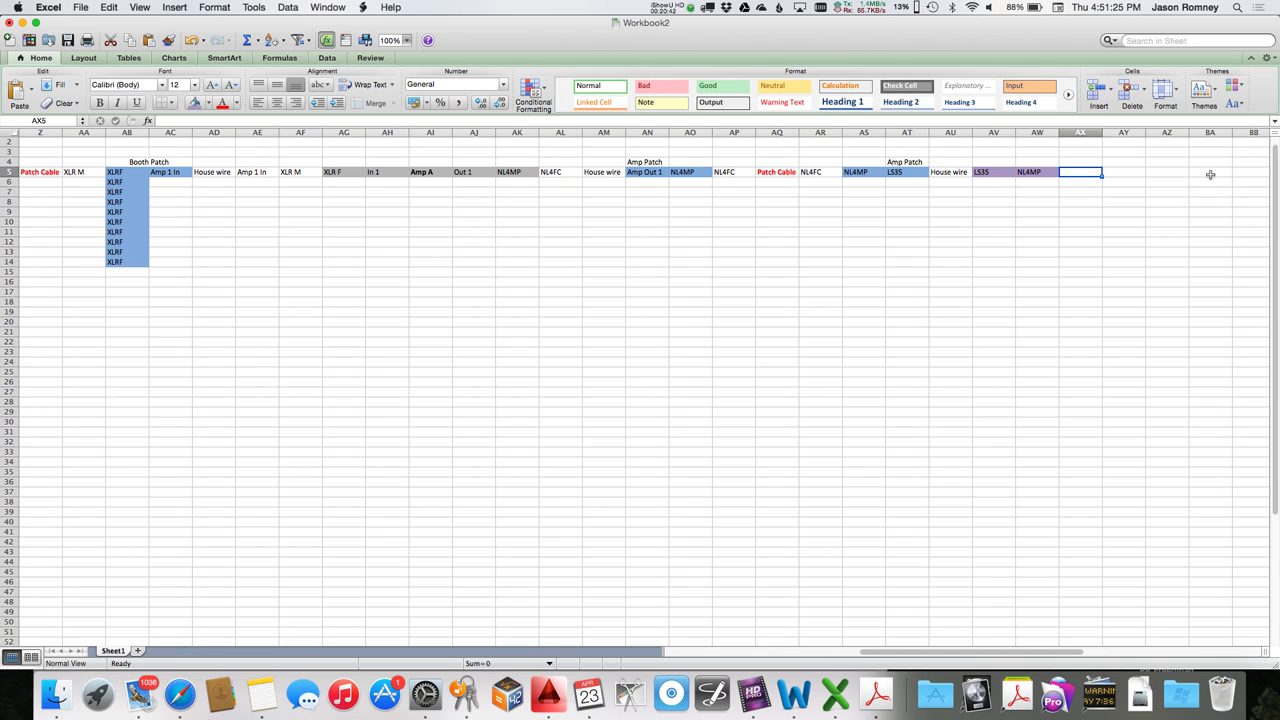
scroll(800, 192, "left", 15)
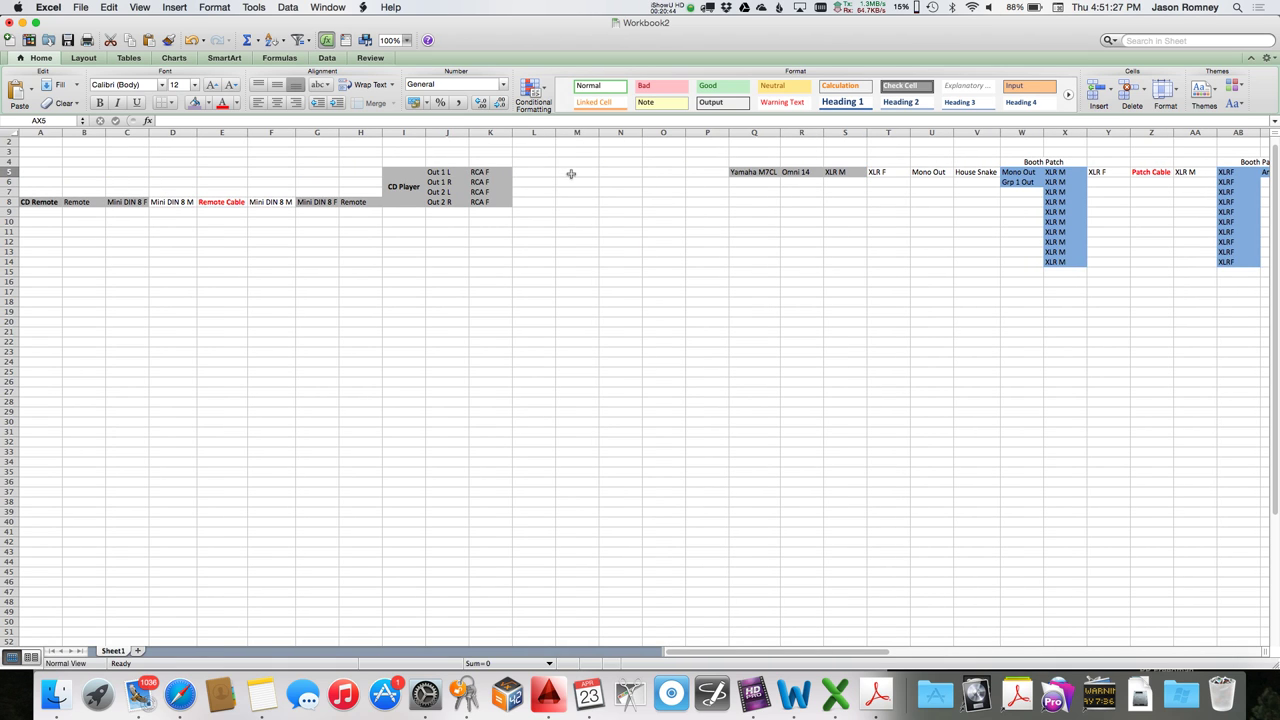